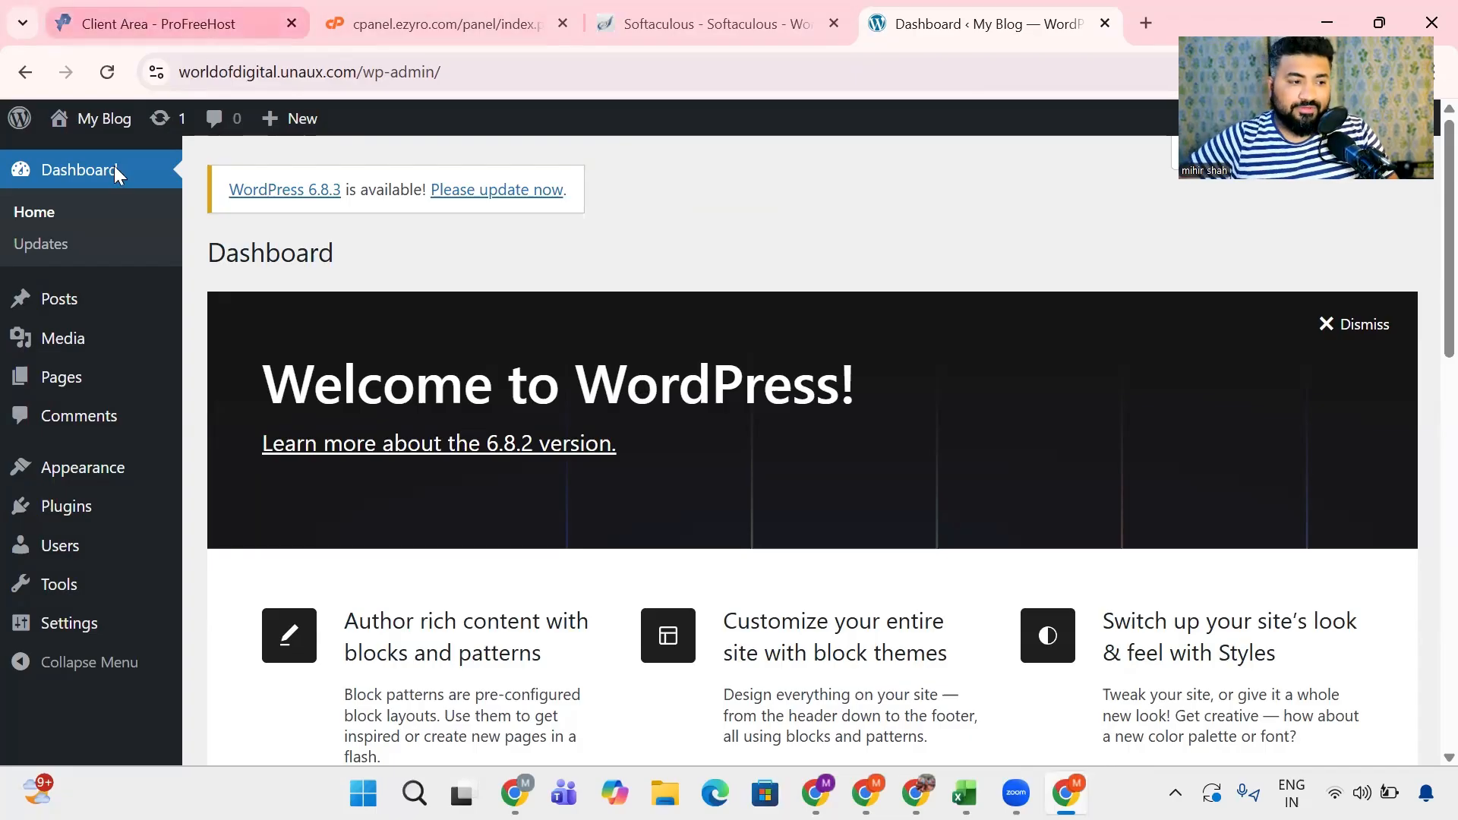
- Open the site's list of installed themes and look through it
mouse_move(123, 385)
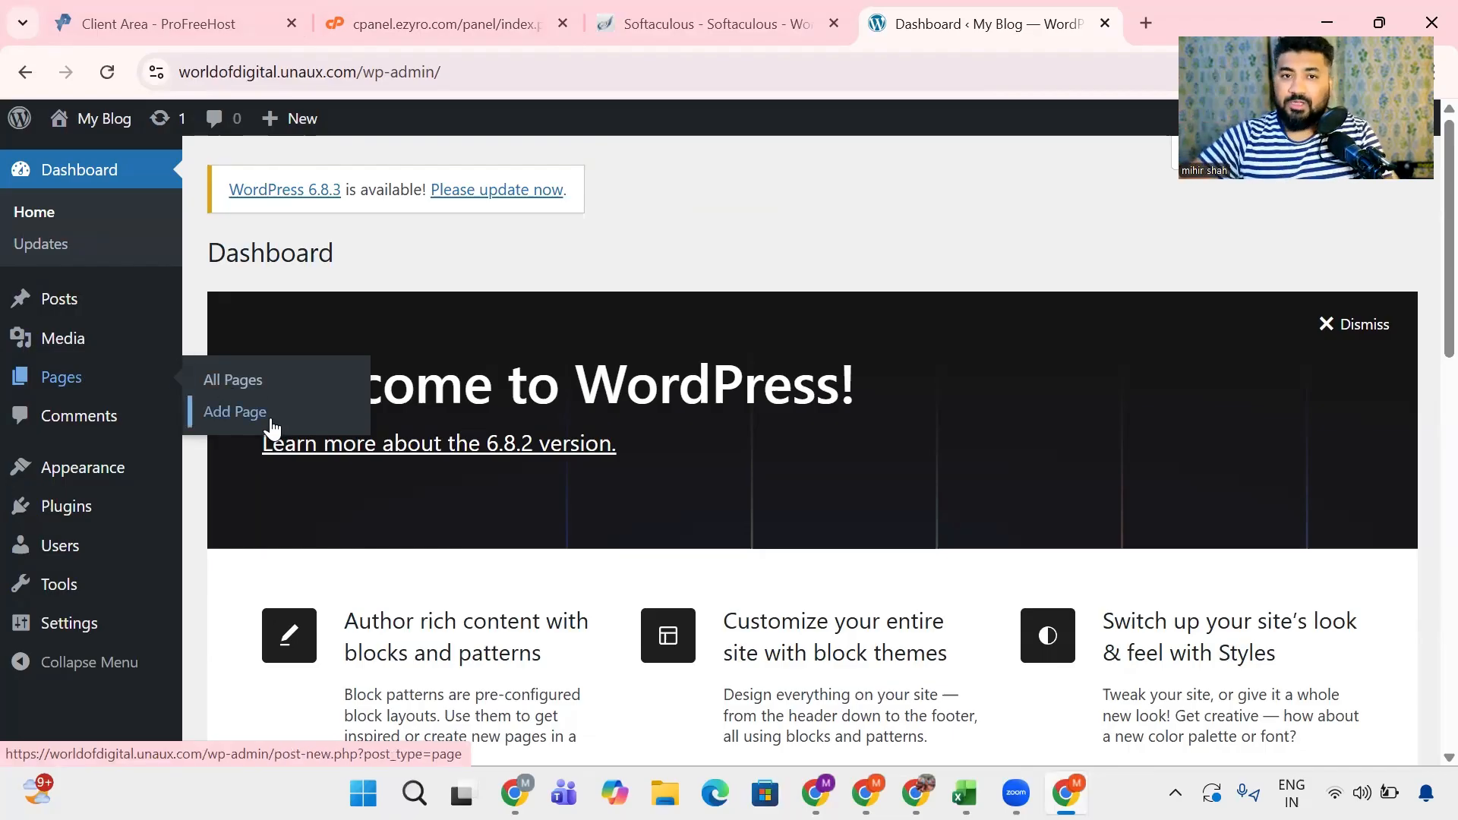
mouse_move(82, 303)
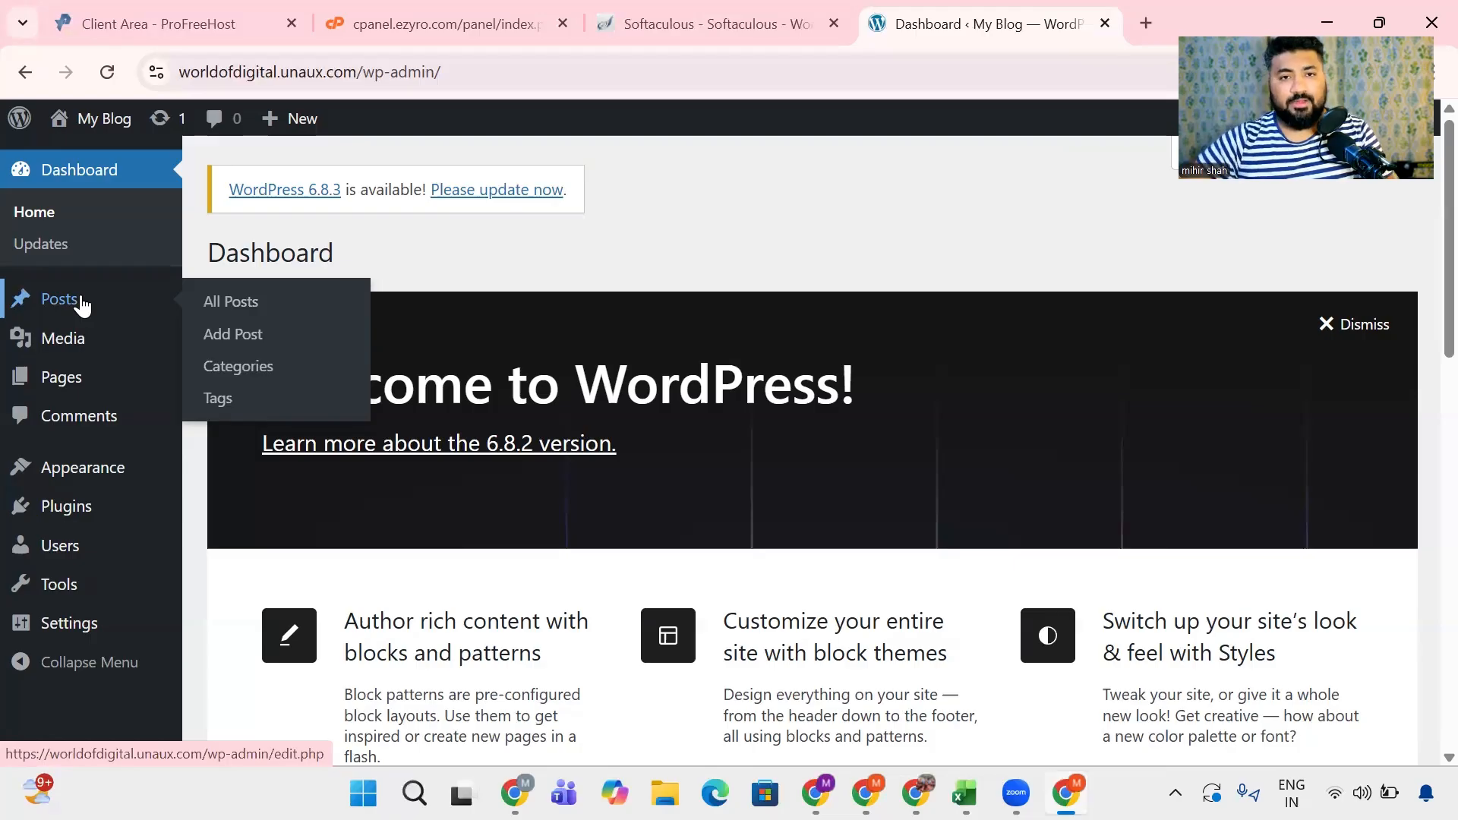
mouse_move(54, 472)
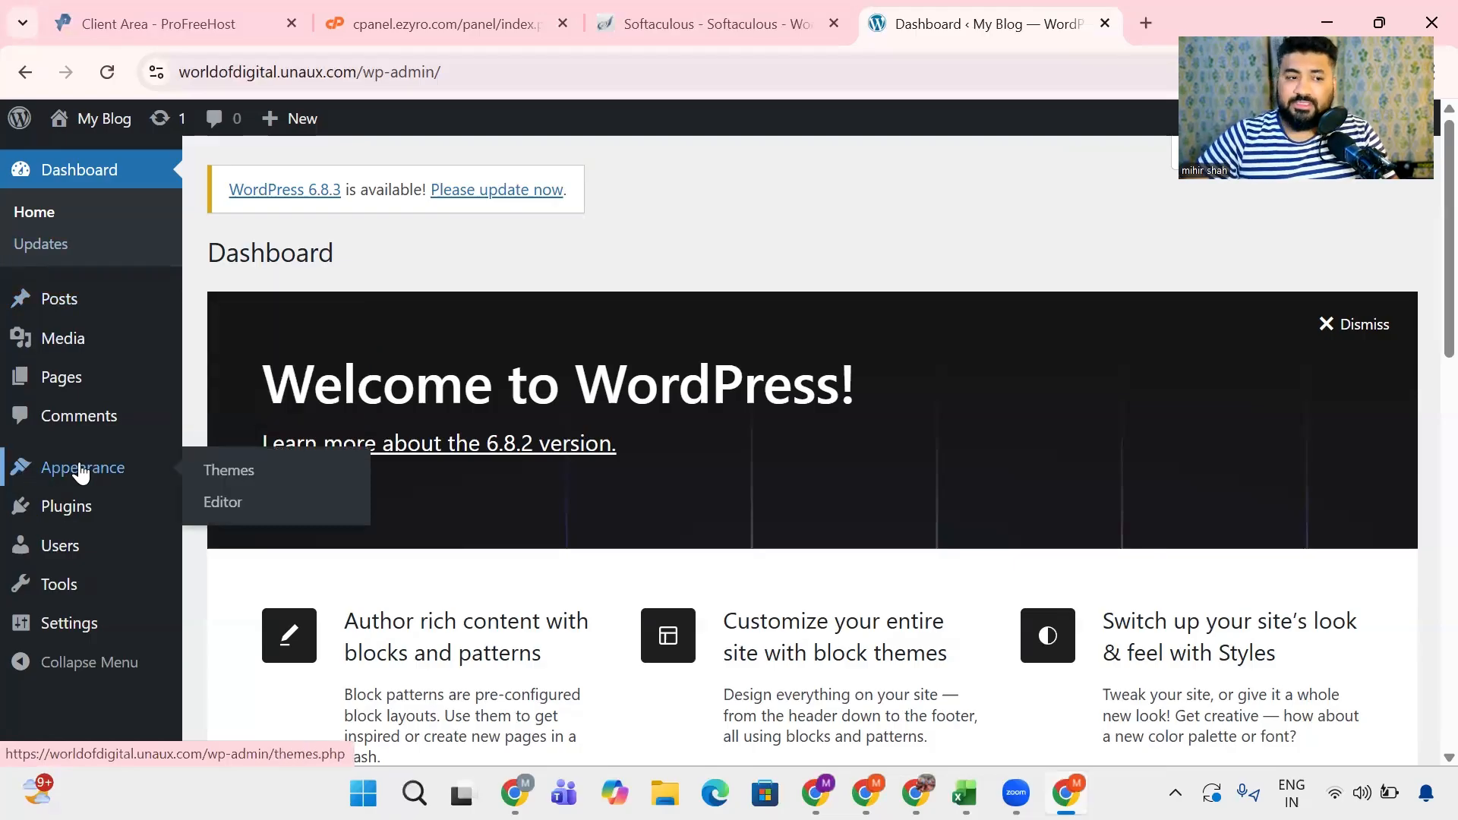
click(222, 477)
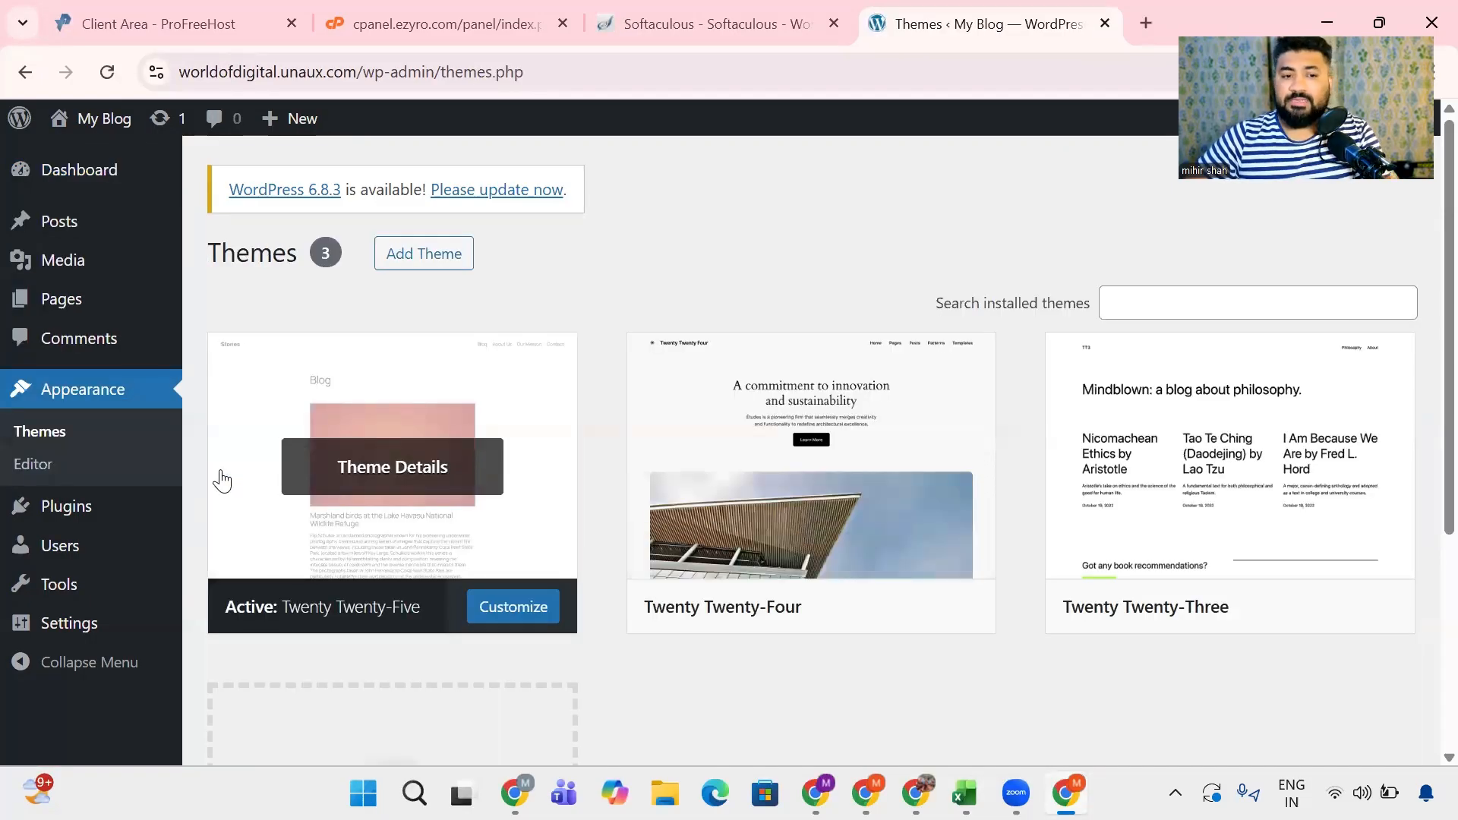
scroll(595, 456, down, 3)
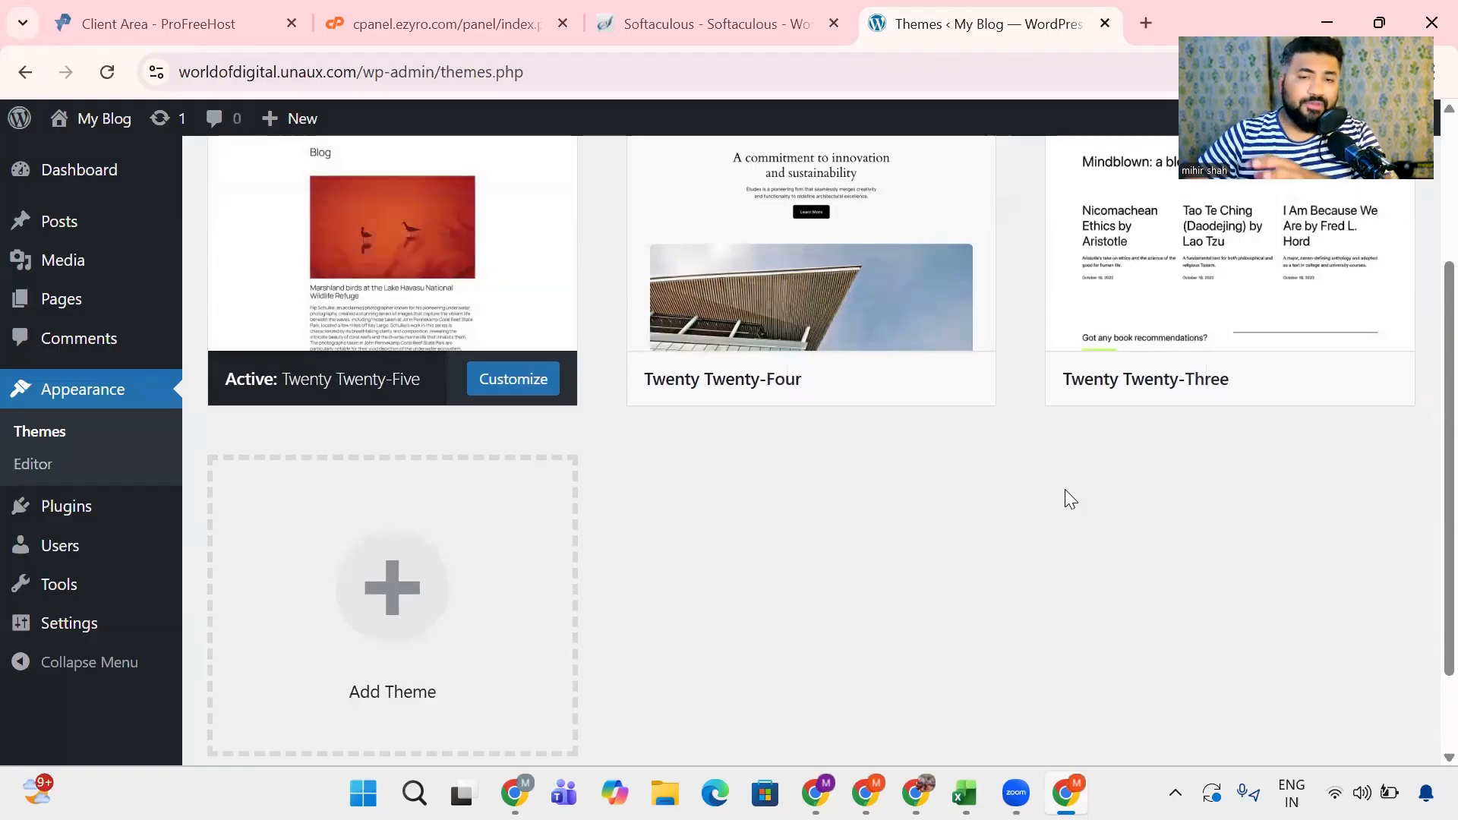
scroll(1061, 498, up, 3)
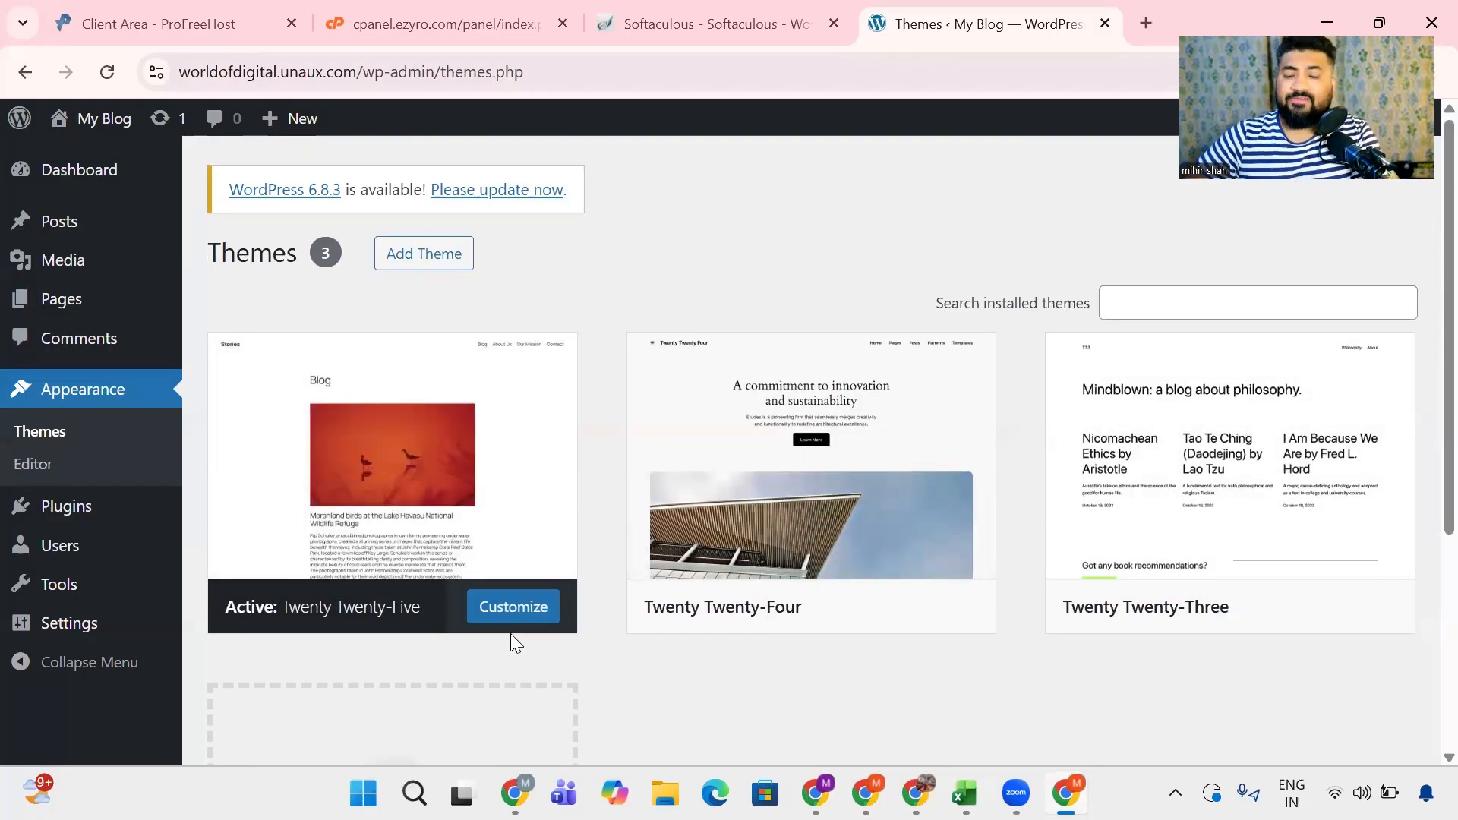
- Try to find the Astra theme by searching the installed themes for "astra", then clear the search
click(1155, 300)
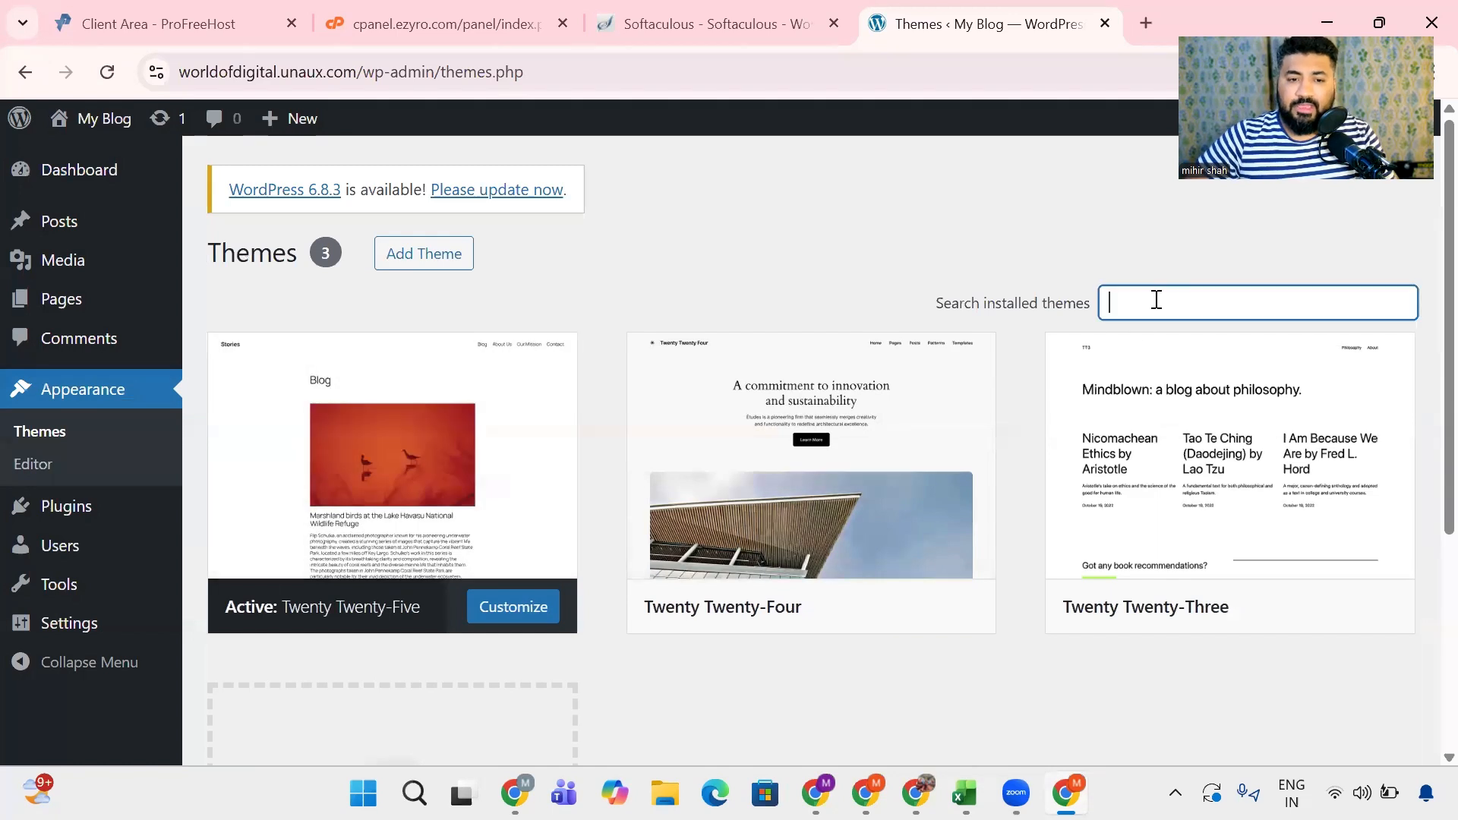
text(astra)
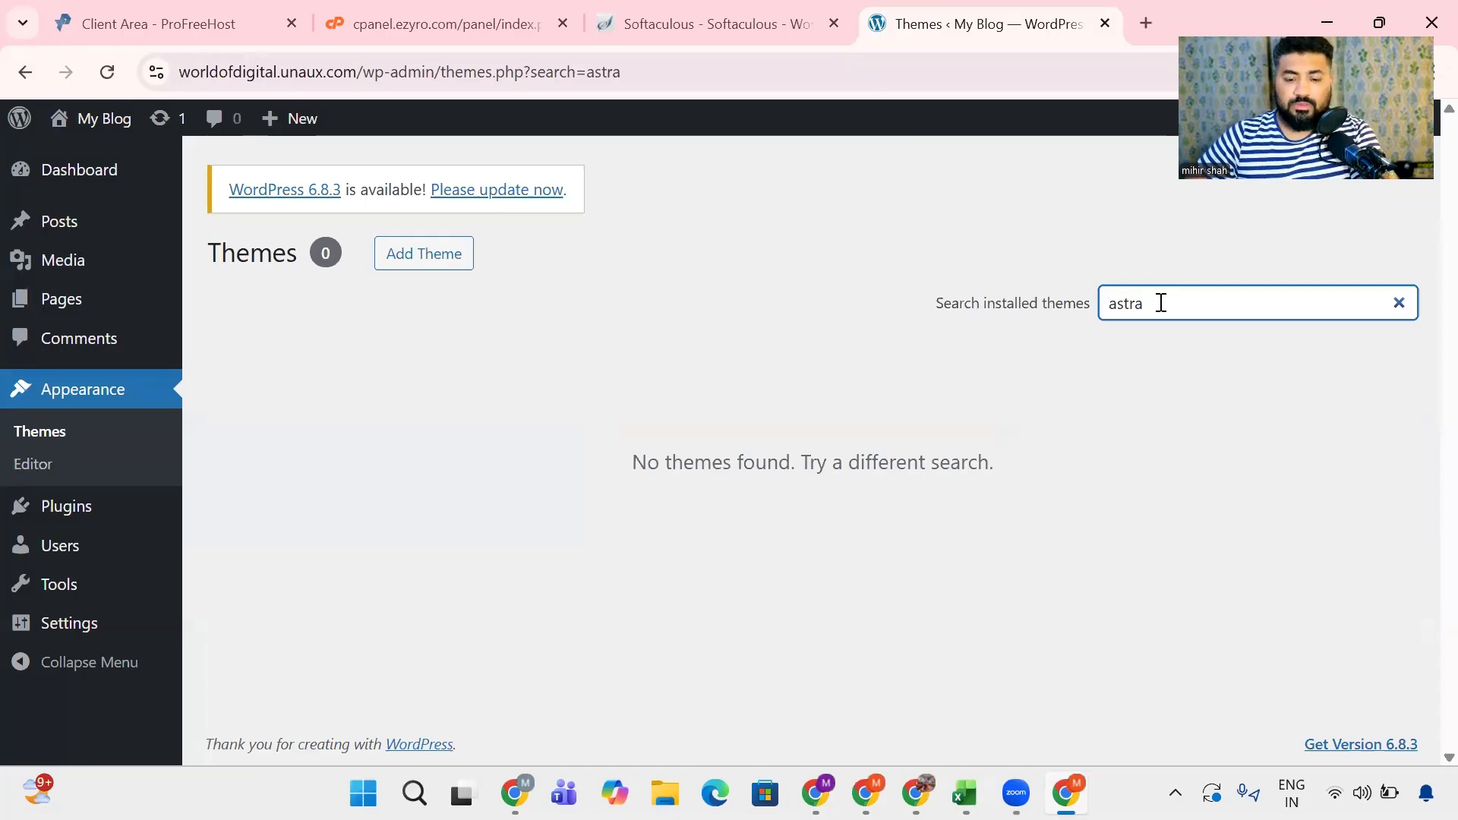
key(BackSpace)
key(BackSpace)
key(BackSpace)
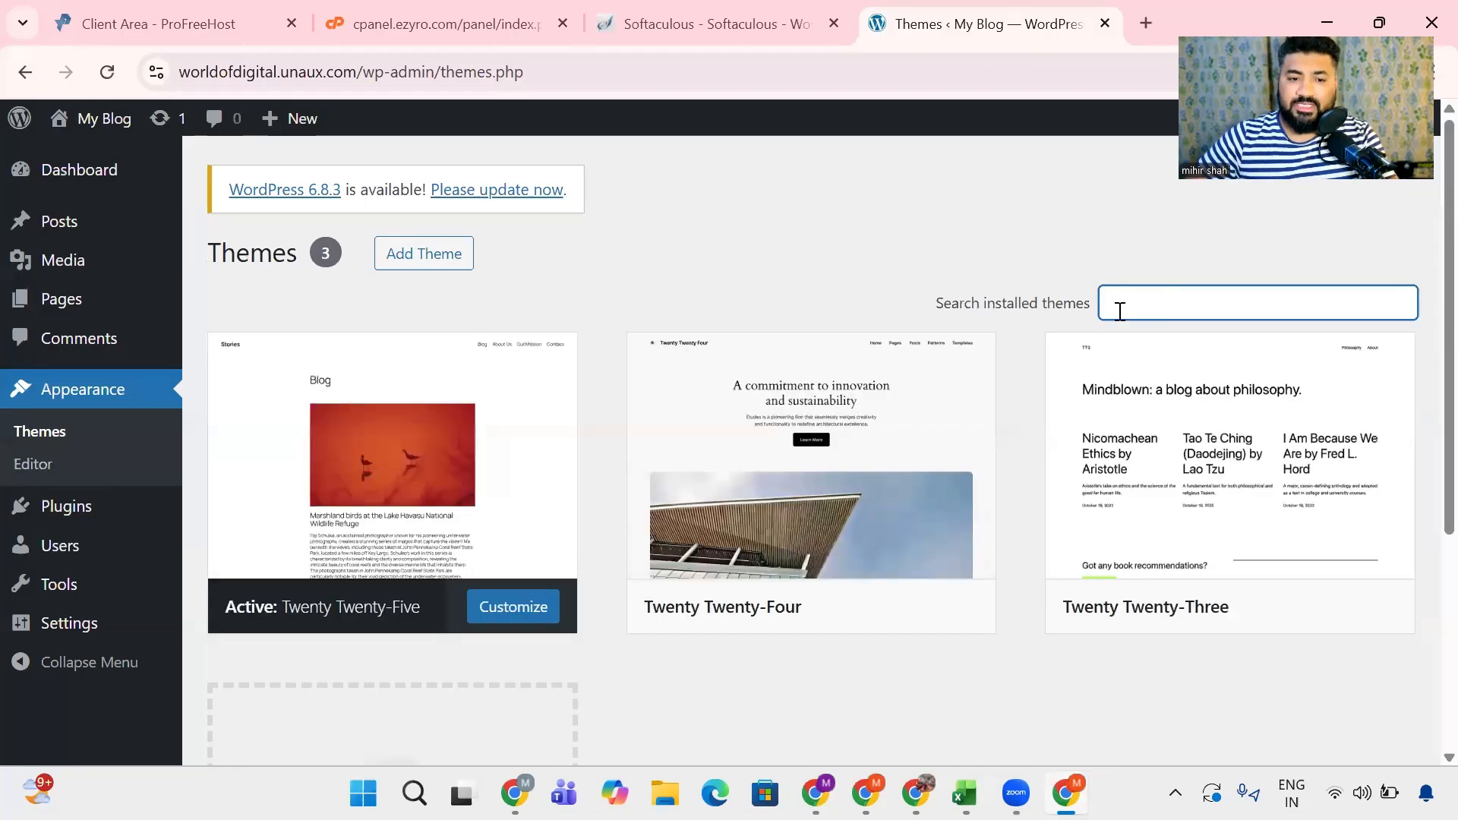
- Start adding a new theme and search the theme directory for "astra"
mouse_move(1174, 391)
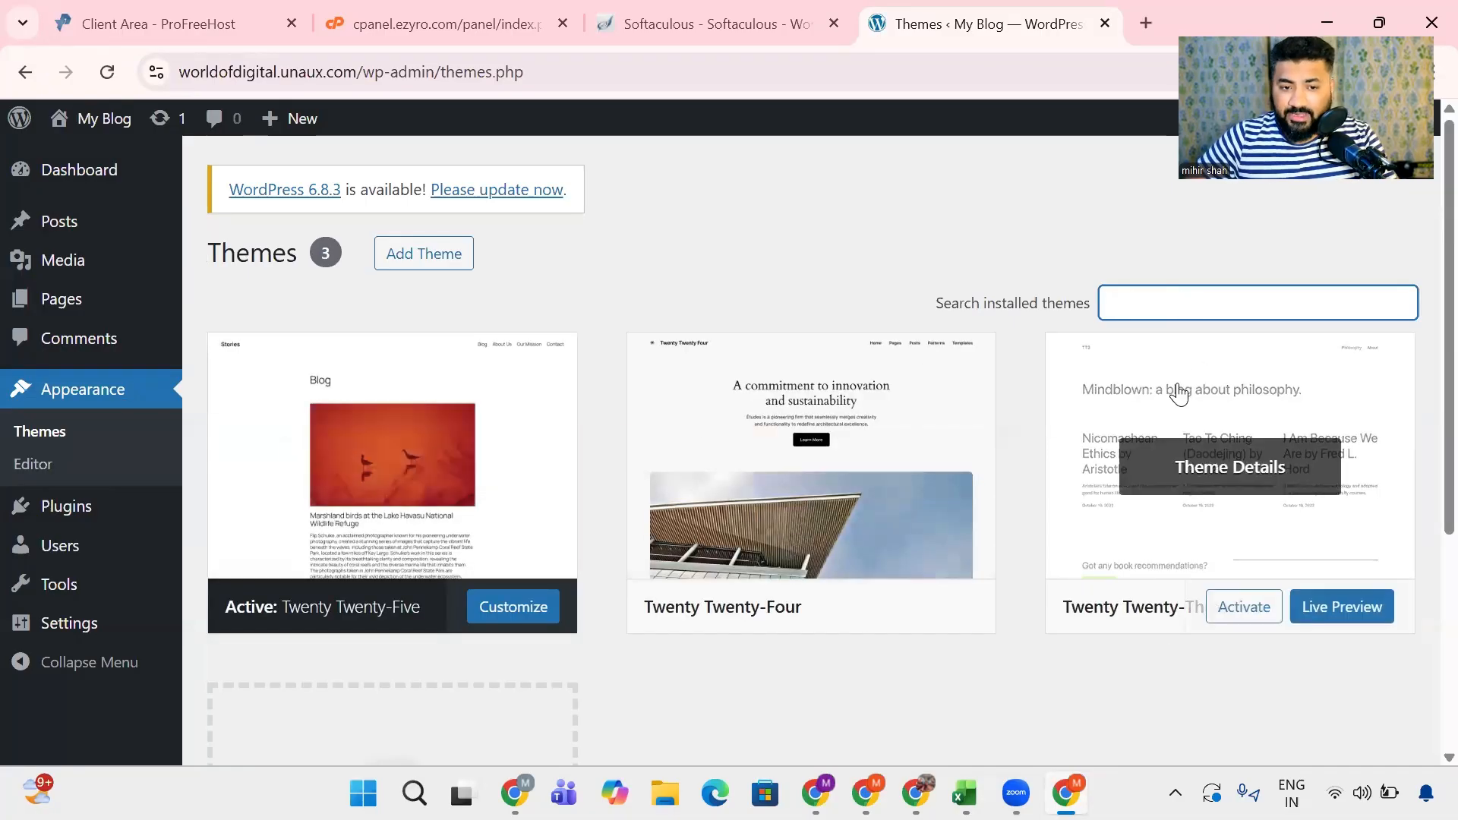
click(400, 253)
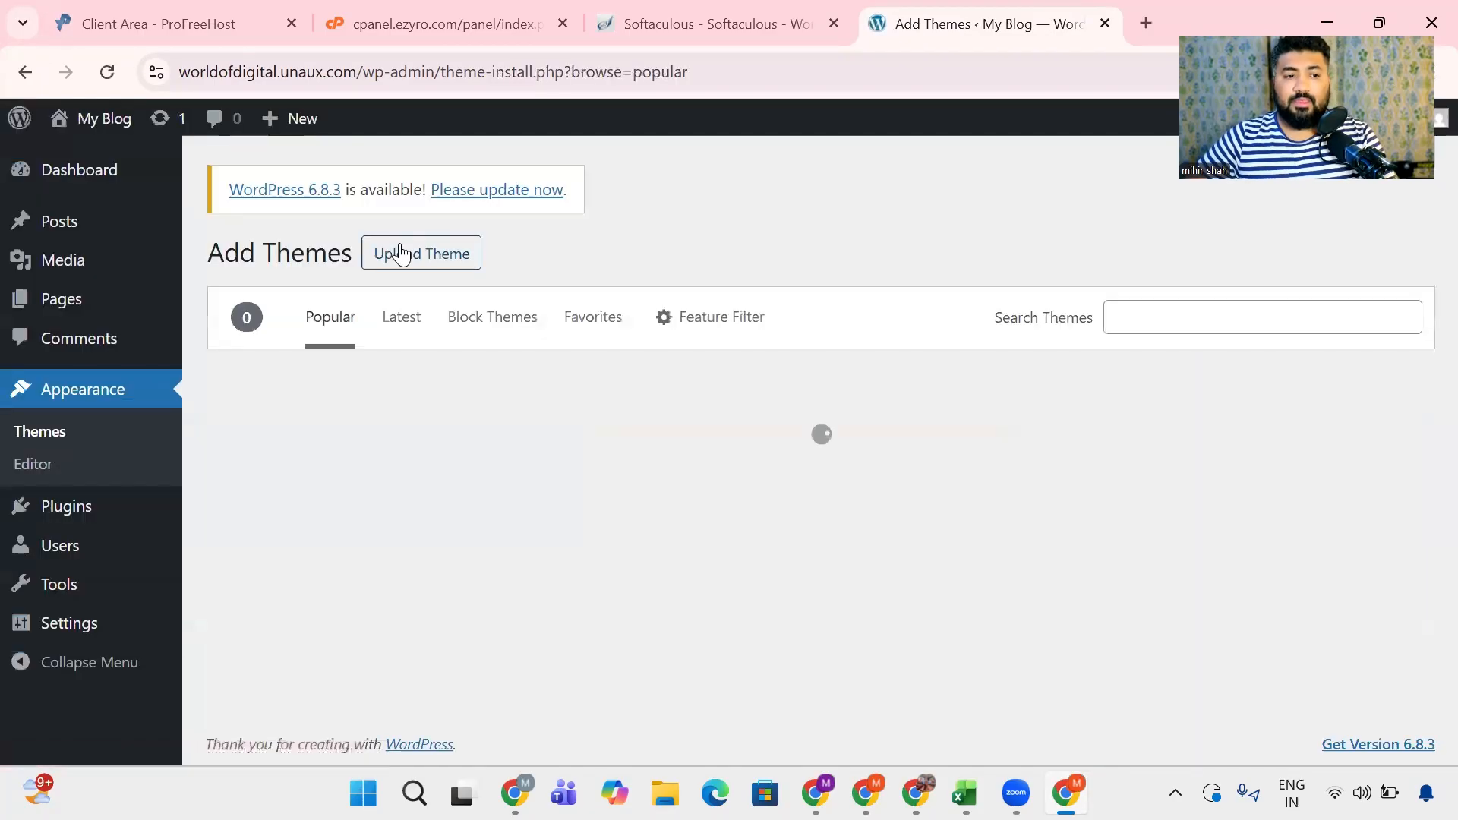
click(1175, 319)
text(as)
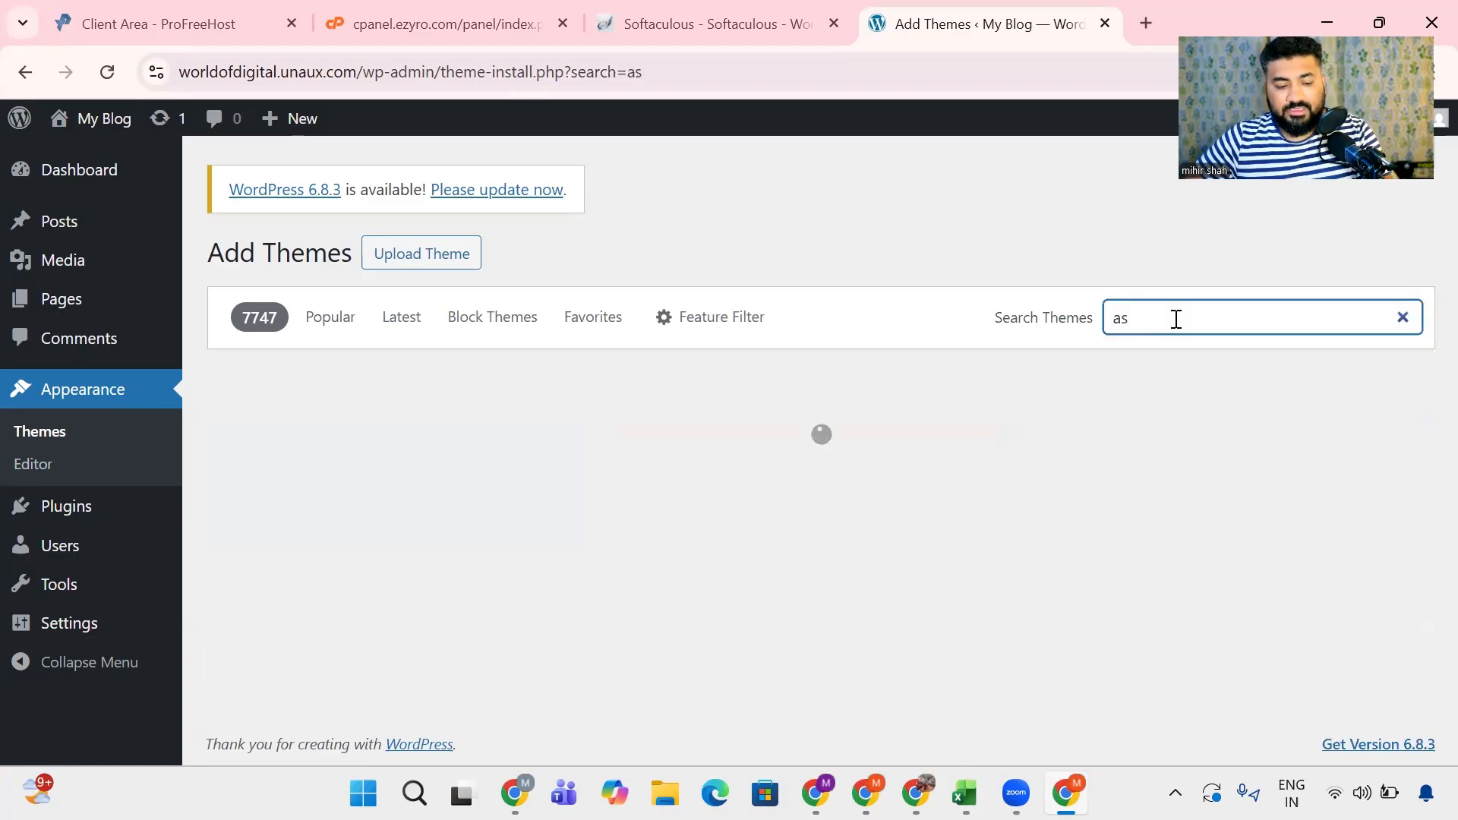
text(tra)
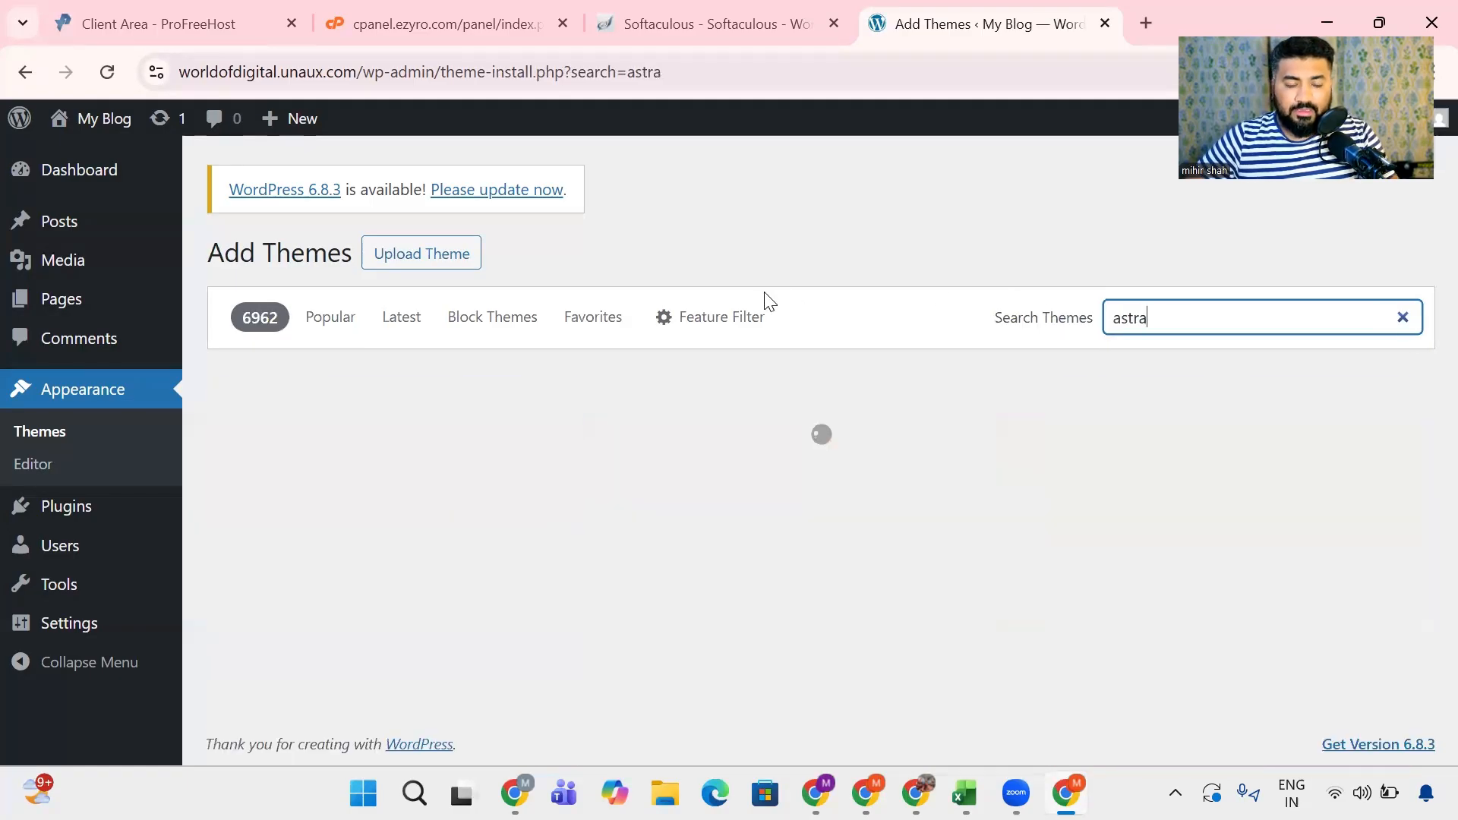
- Install the Astra theme from the search results and activate it on the site
mouse_move(360, 416)
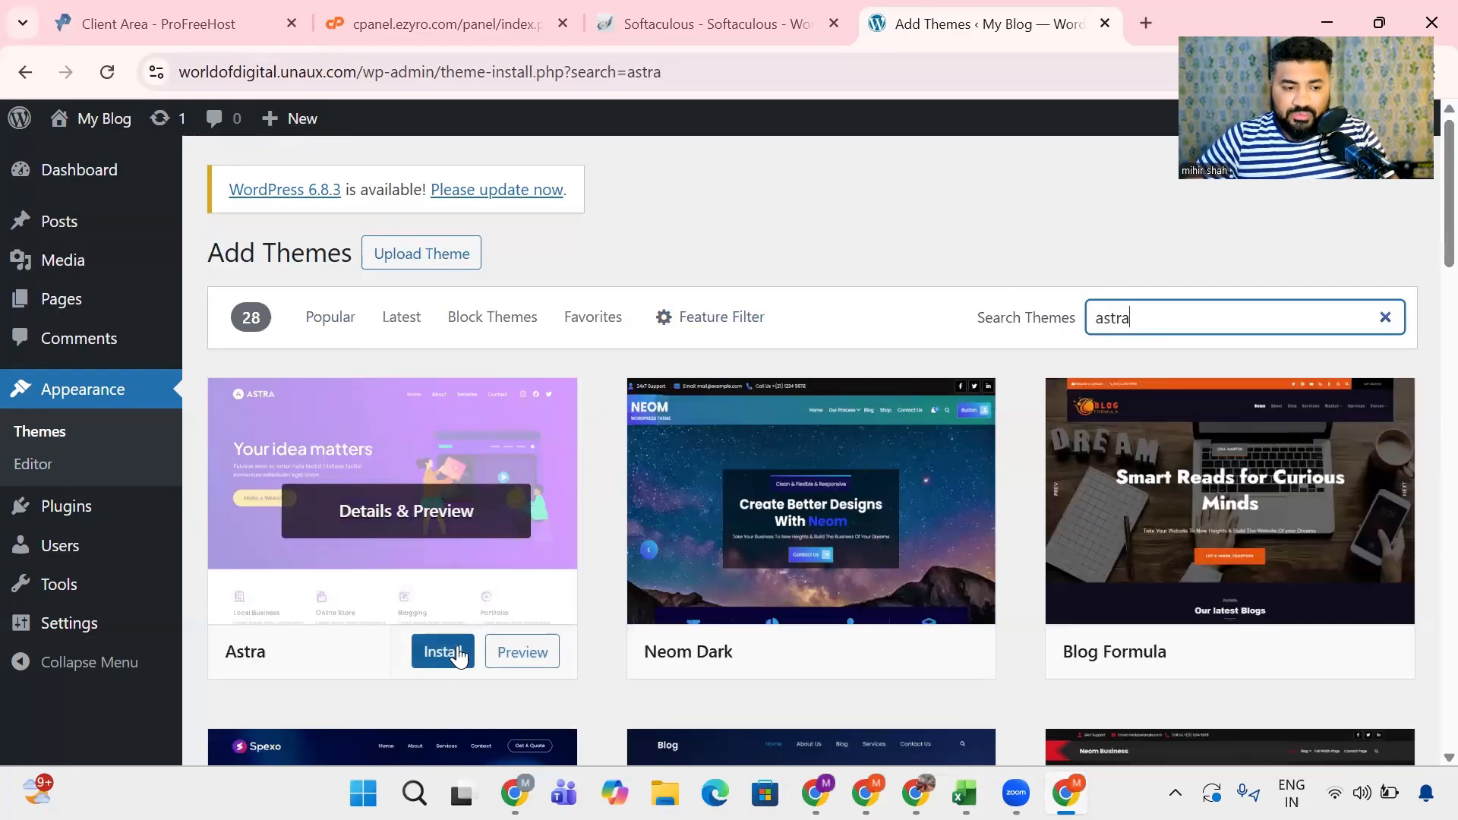
click(429, 651)
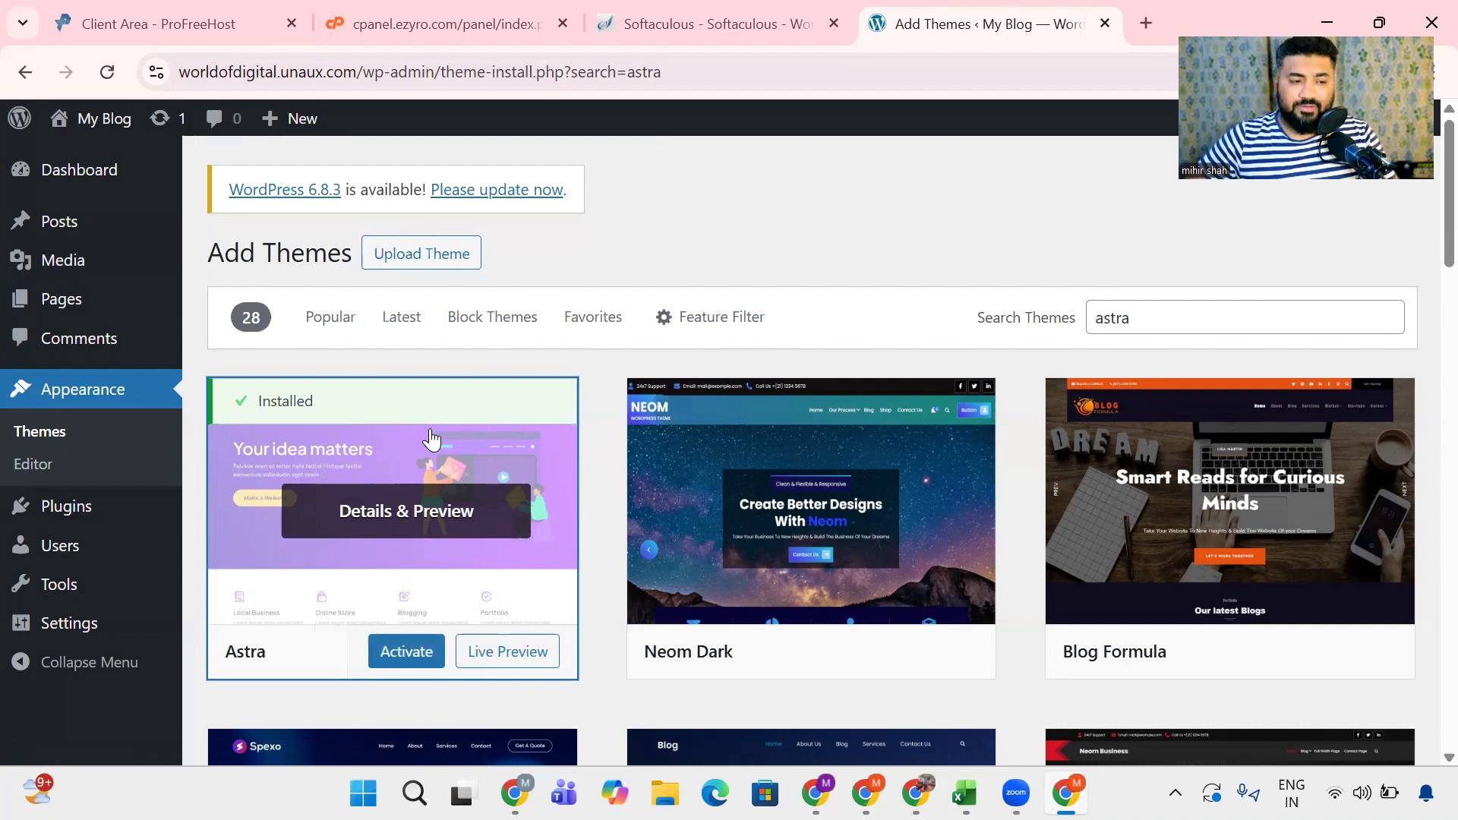
scroll(432, 464, down, 3)
click(407, 425)
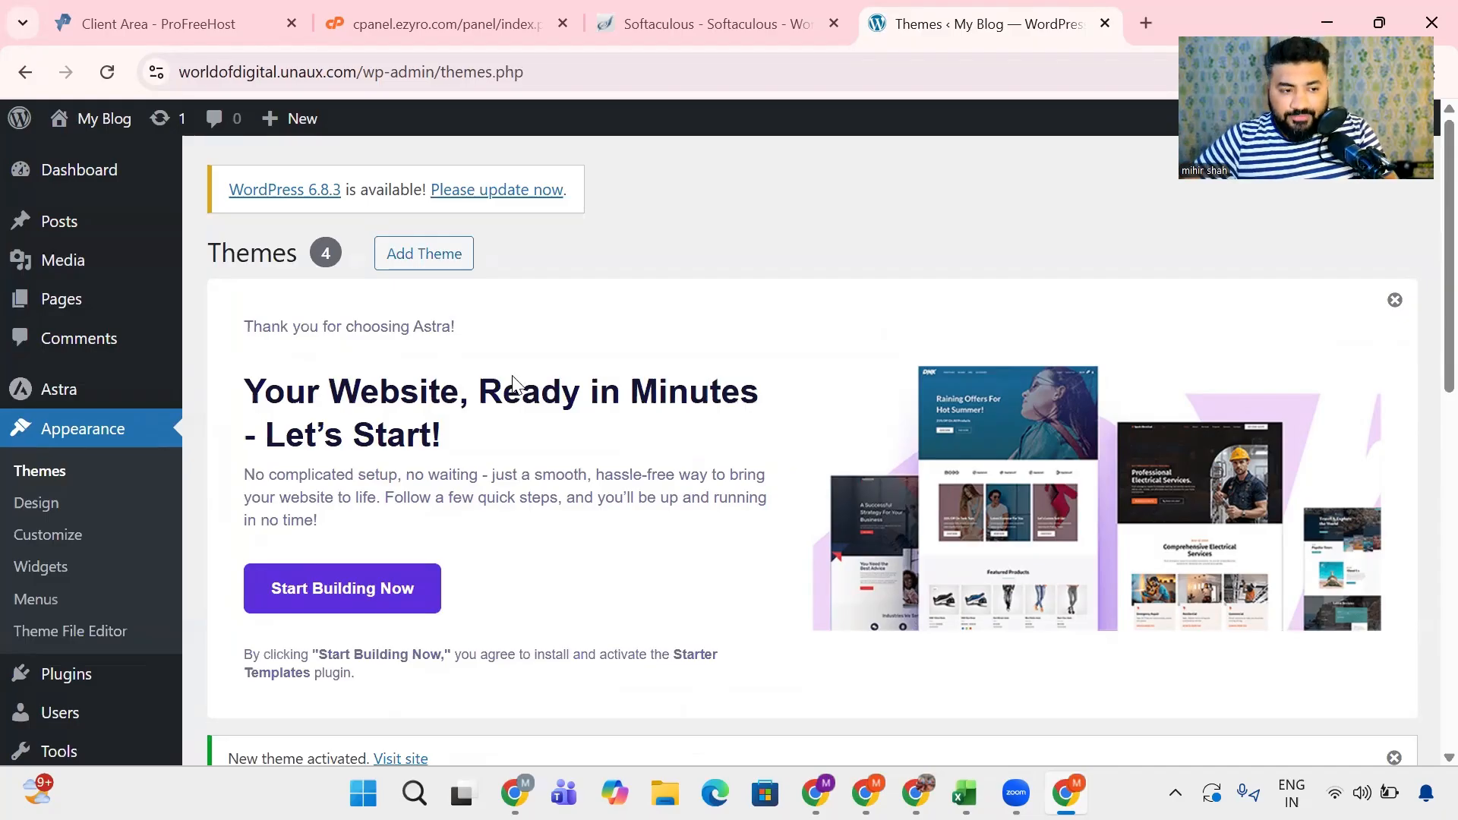
drag(237, 330, 509, 334)
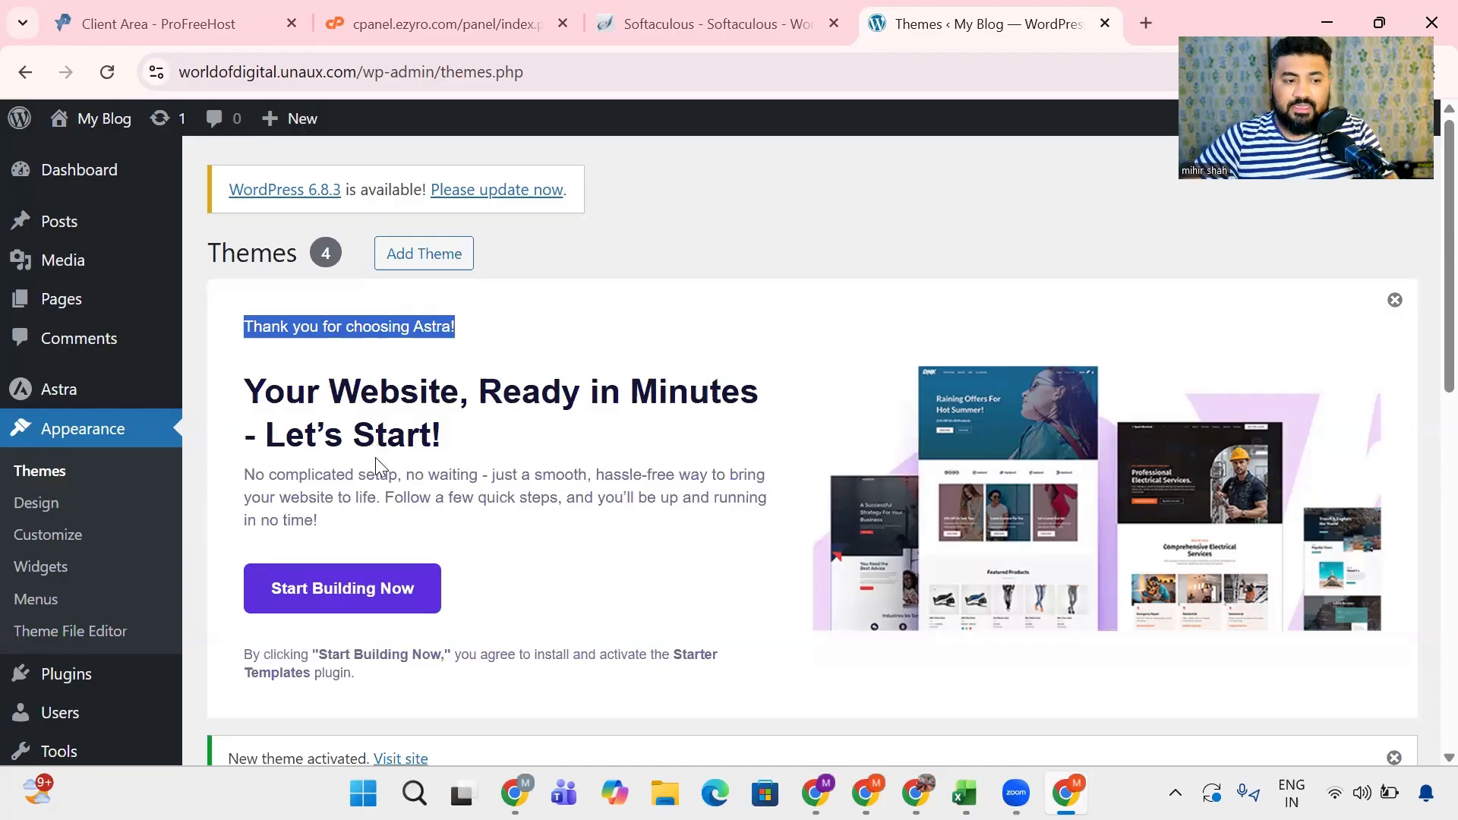
scroll(375, 457, down, 1)
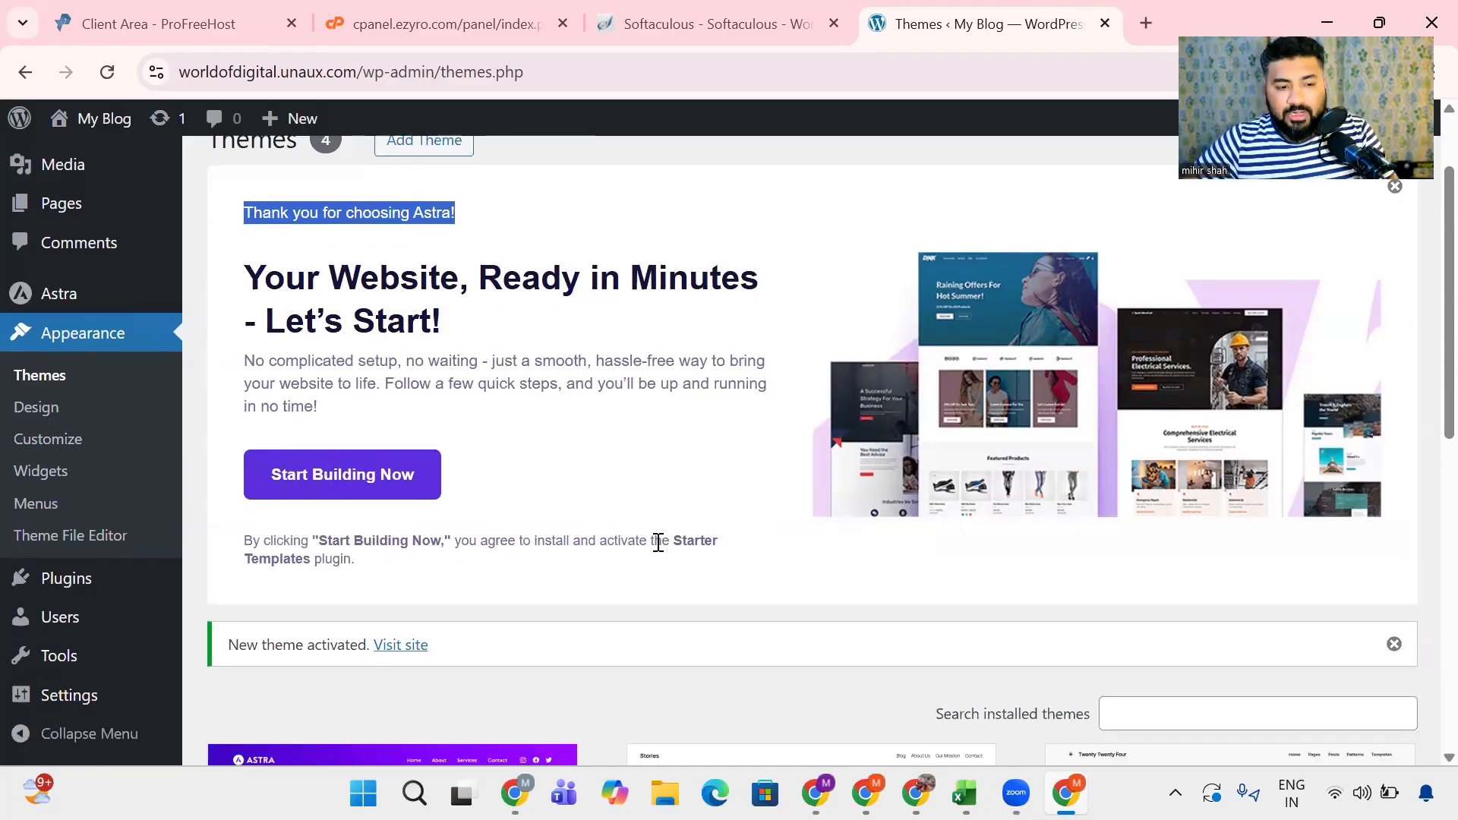
drag(651, 541, 768, 585)
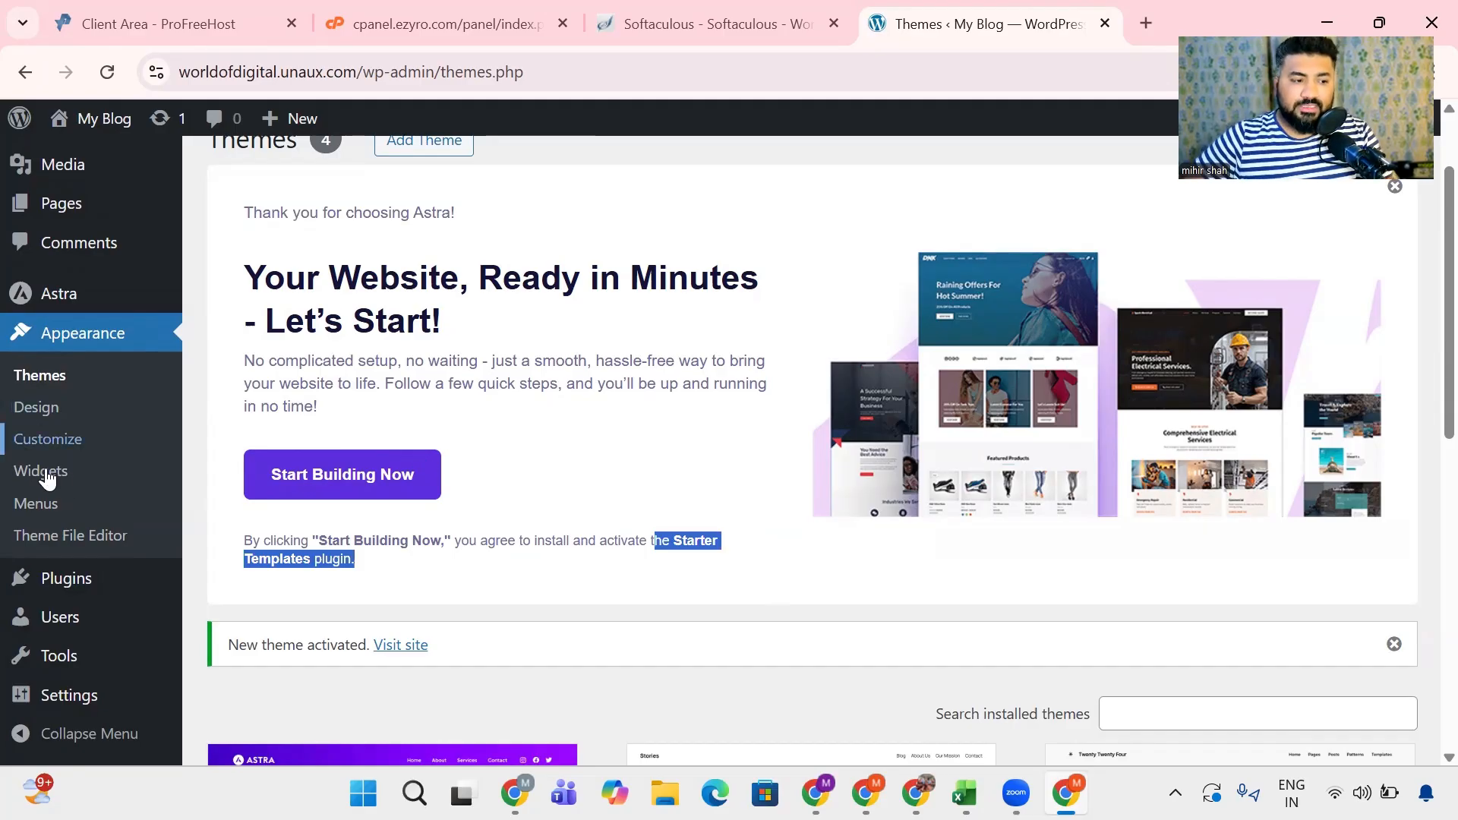
- Open the page for adding new plugins and dismiss the Astra welcome banner on it
scroll(65, 490, down, 2)
scroll(64, 490, down, 2)
click(73, 582)
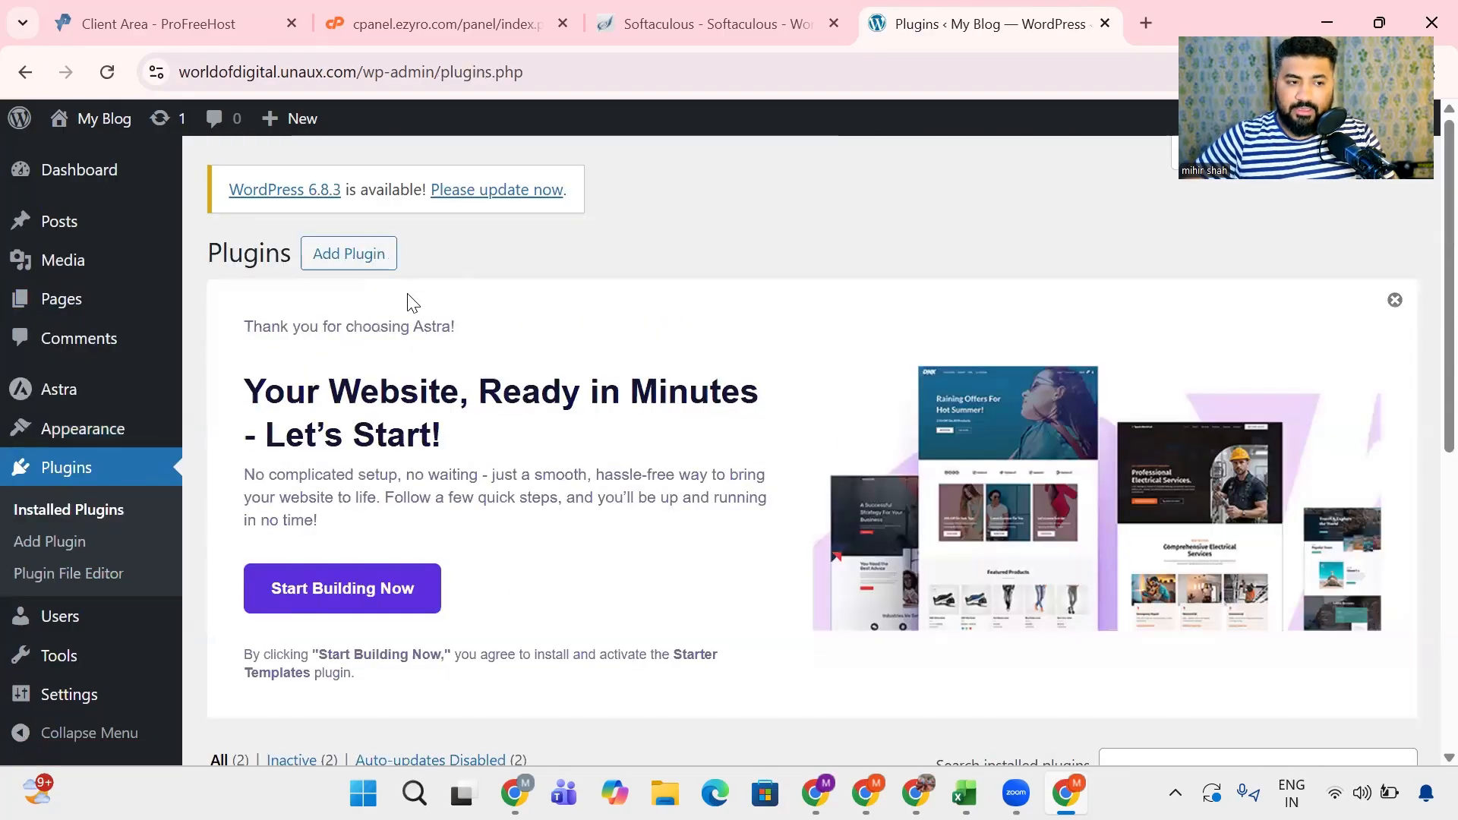
scroll(414, 417, down, 4)
scroll(419, 532, up, 4)
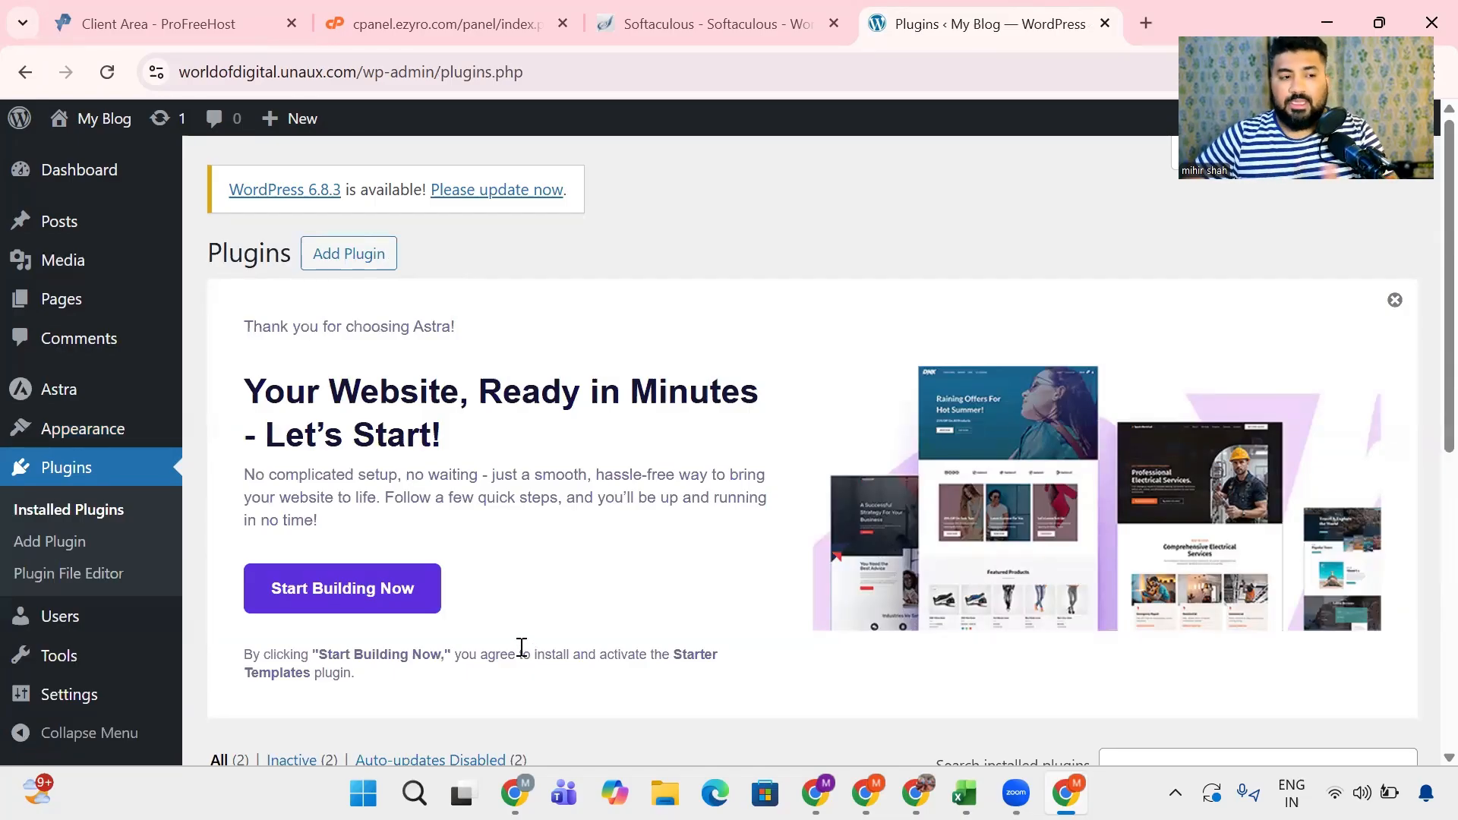
click(326, 264)
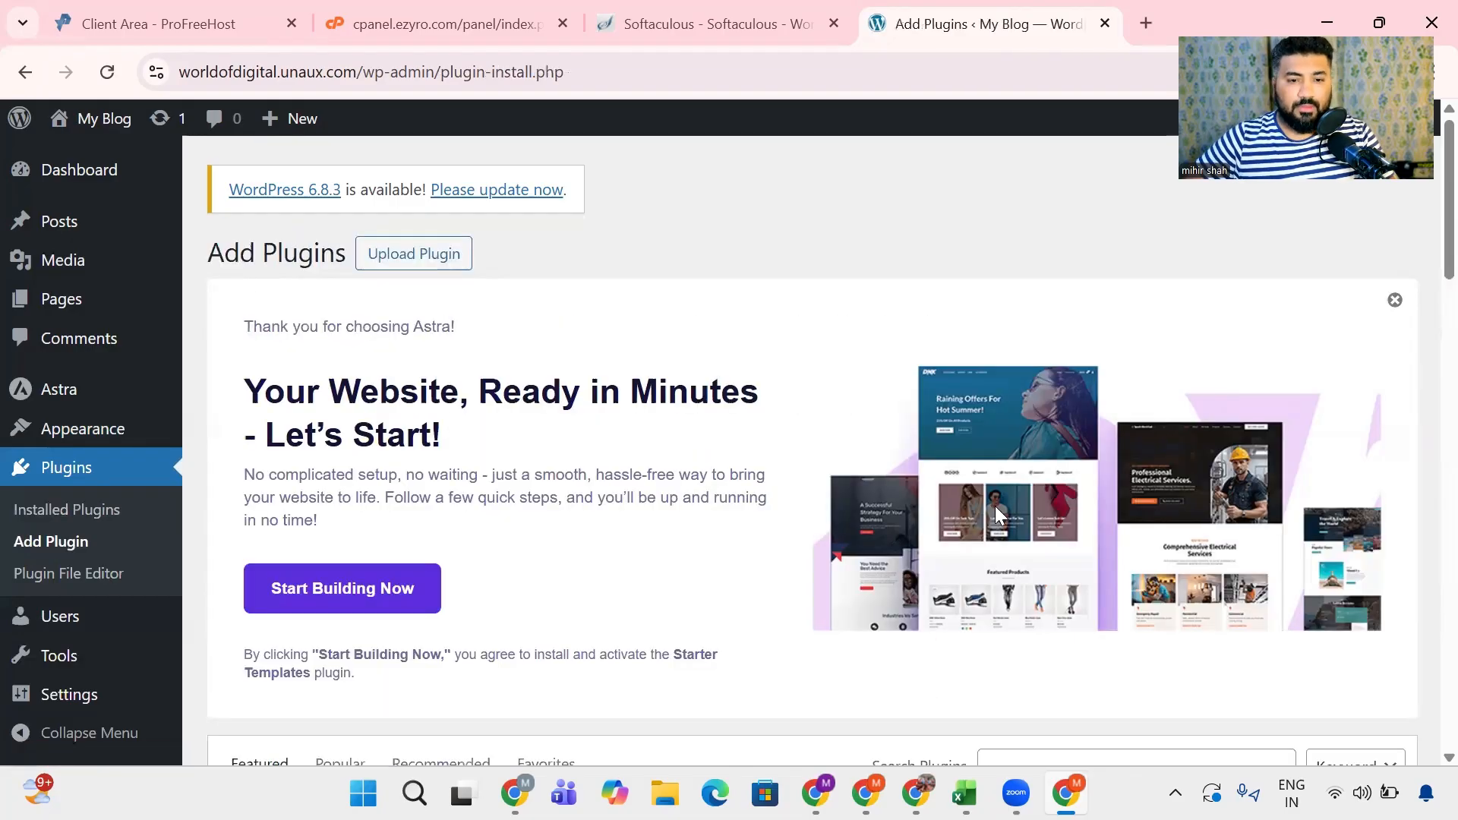
click(1395, 300)
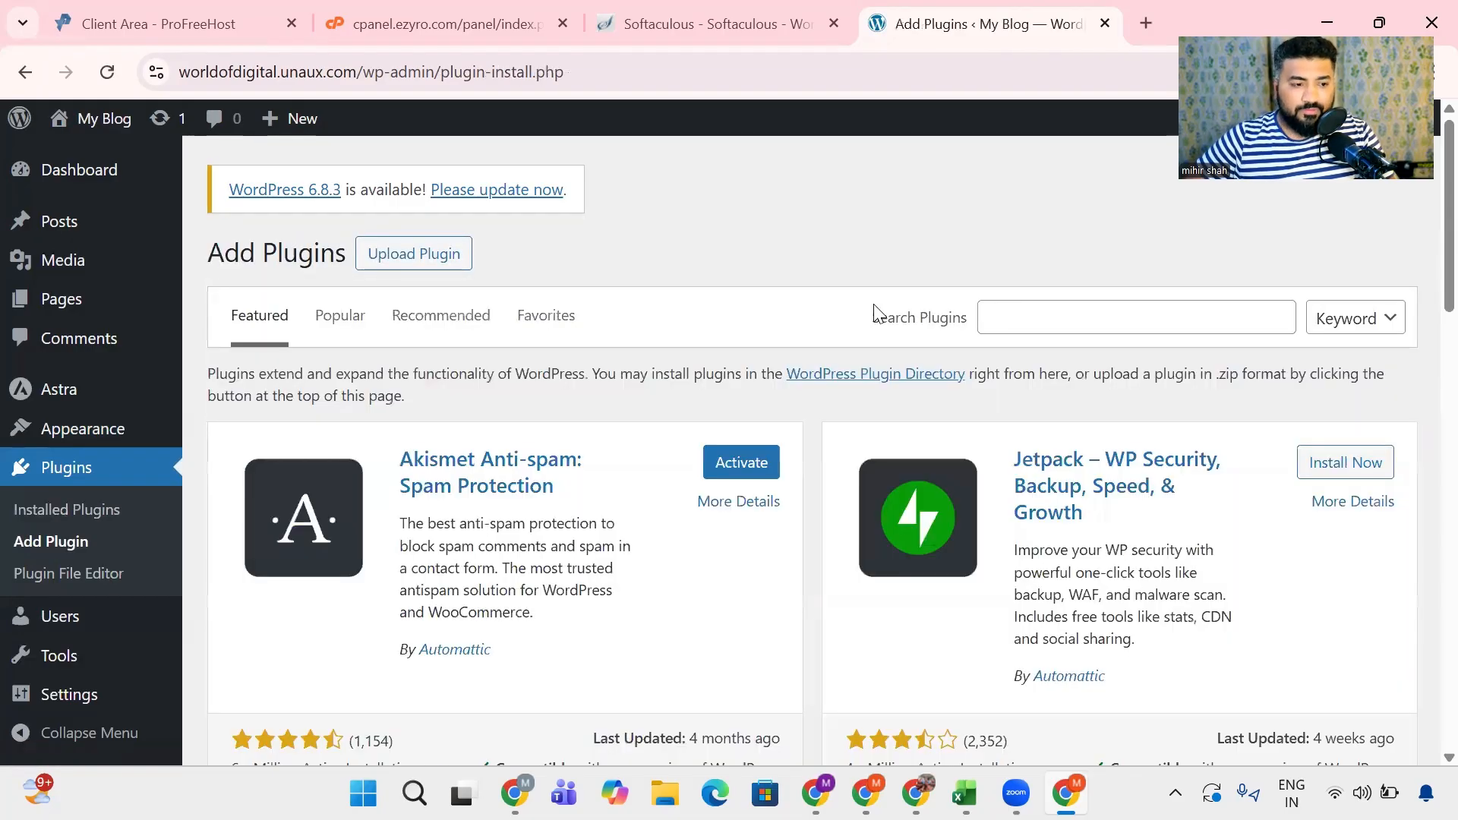
- Search the plugin directory for "starter template"
click(1131, 320)
text(s)
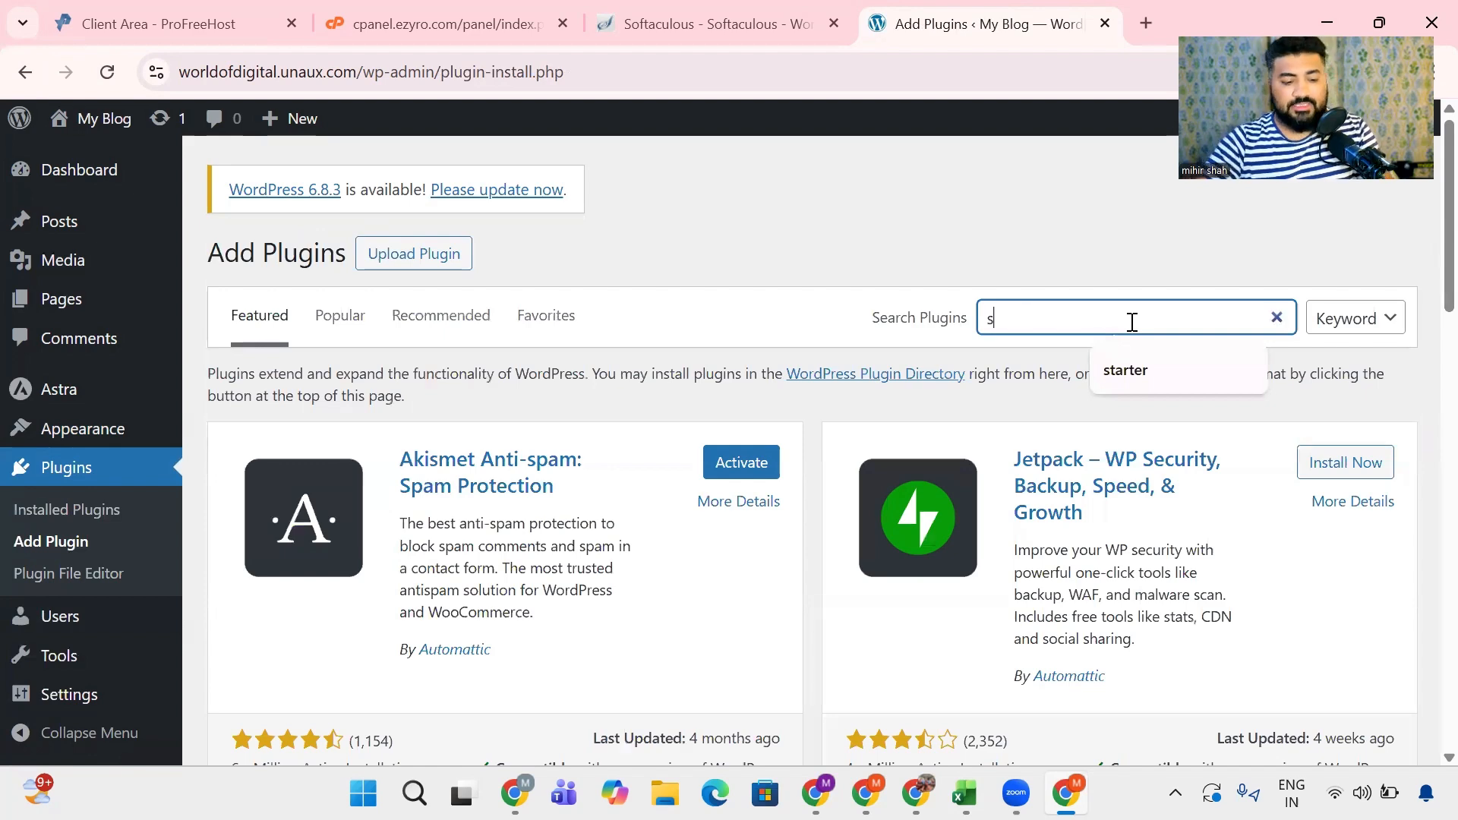
text(tarter temp)
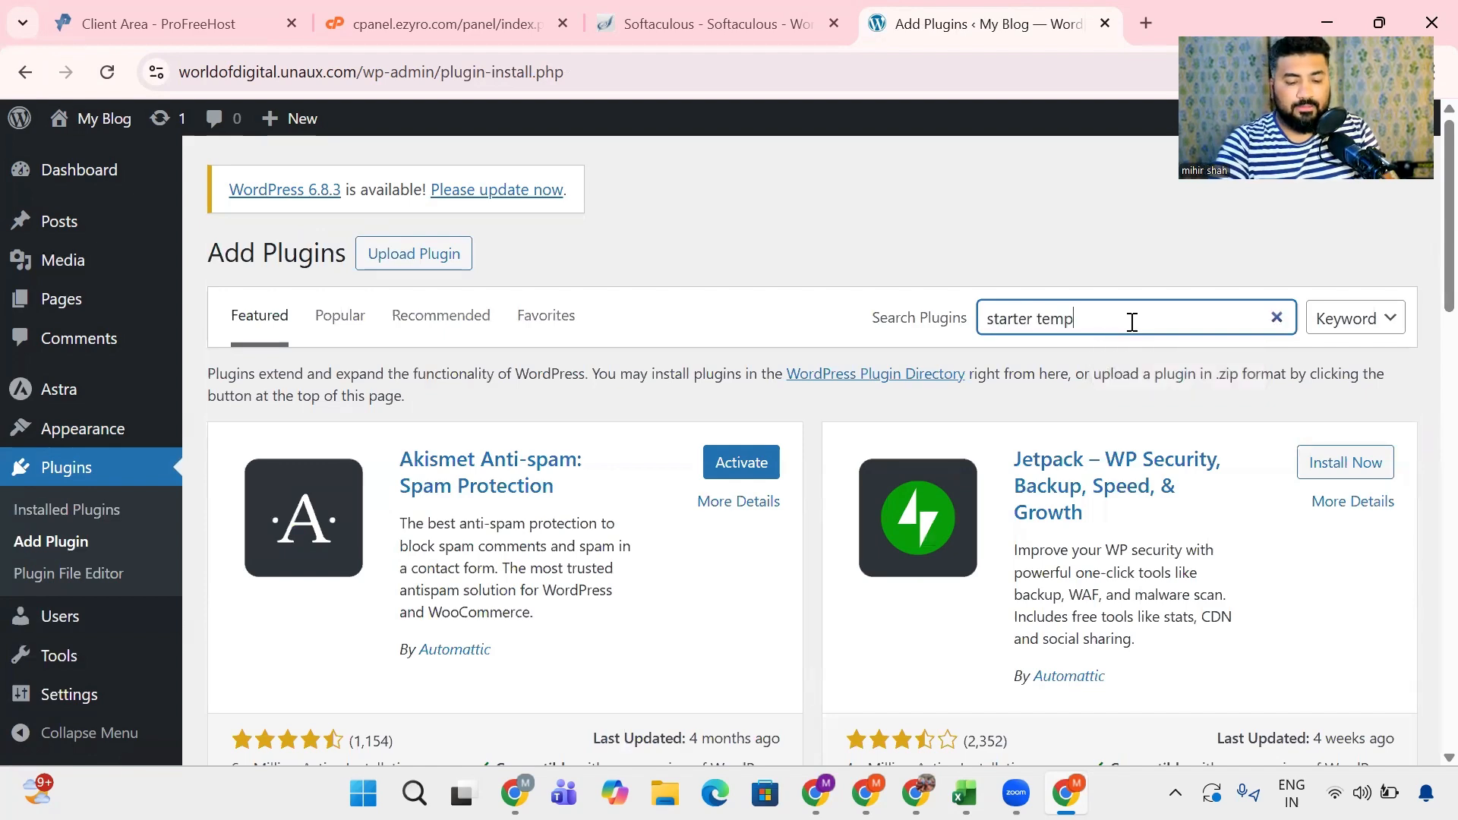
text(late)
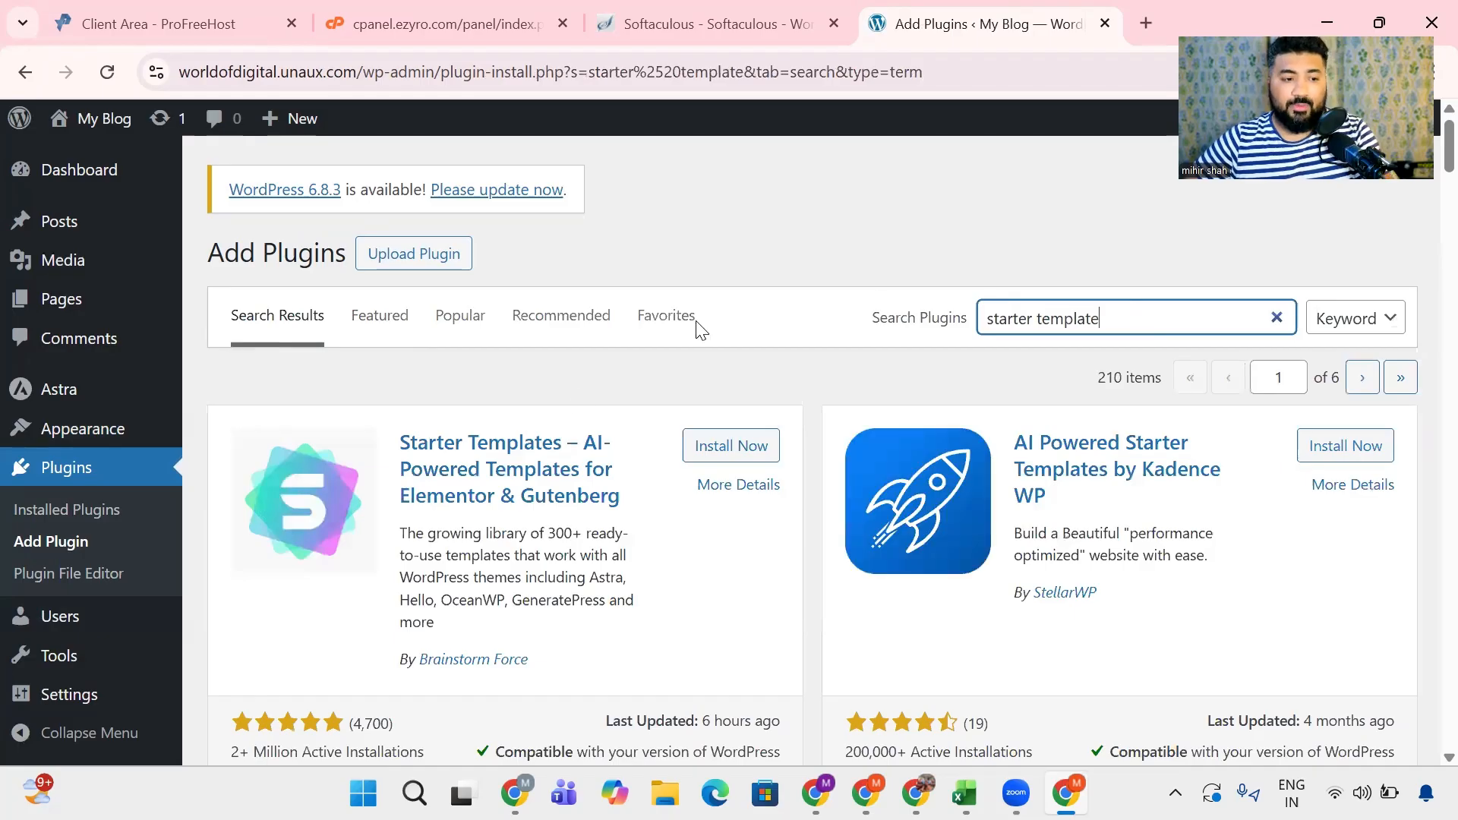
- Install and activate the Starter Templates plugin by Brainstorm Force from the search results
scroll(384, 524, down, 1)
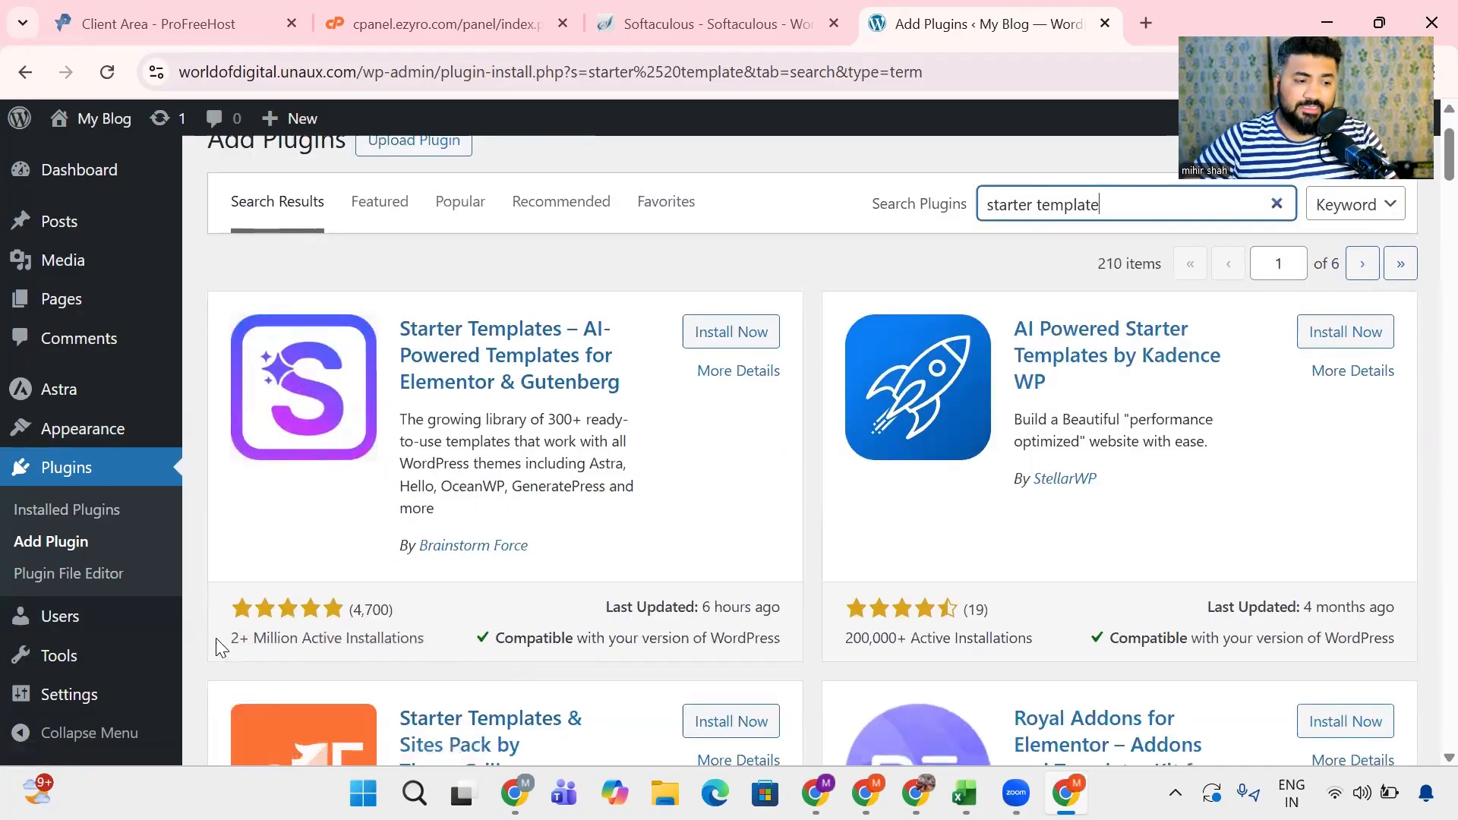
drag(218, 639, 422, 646)
click(428, 647)
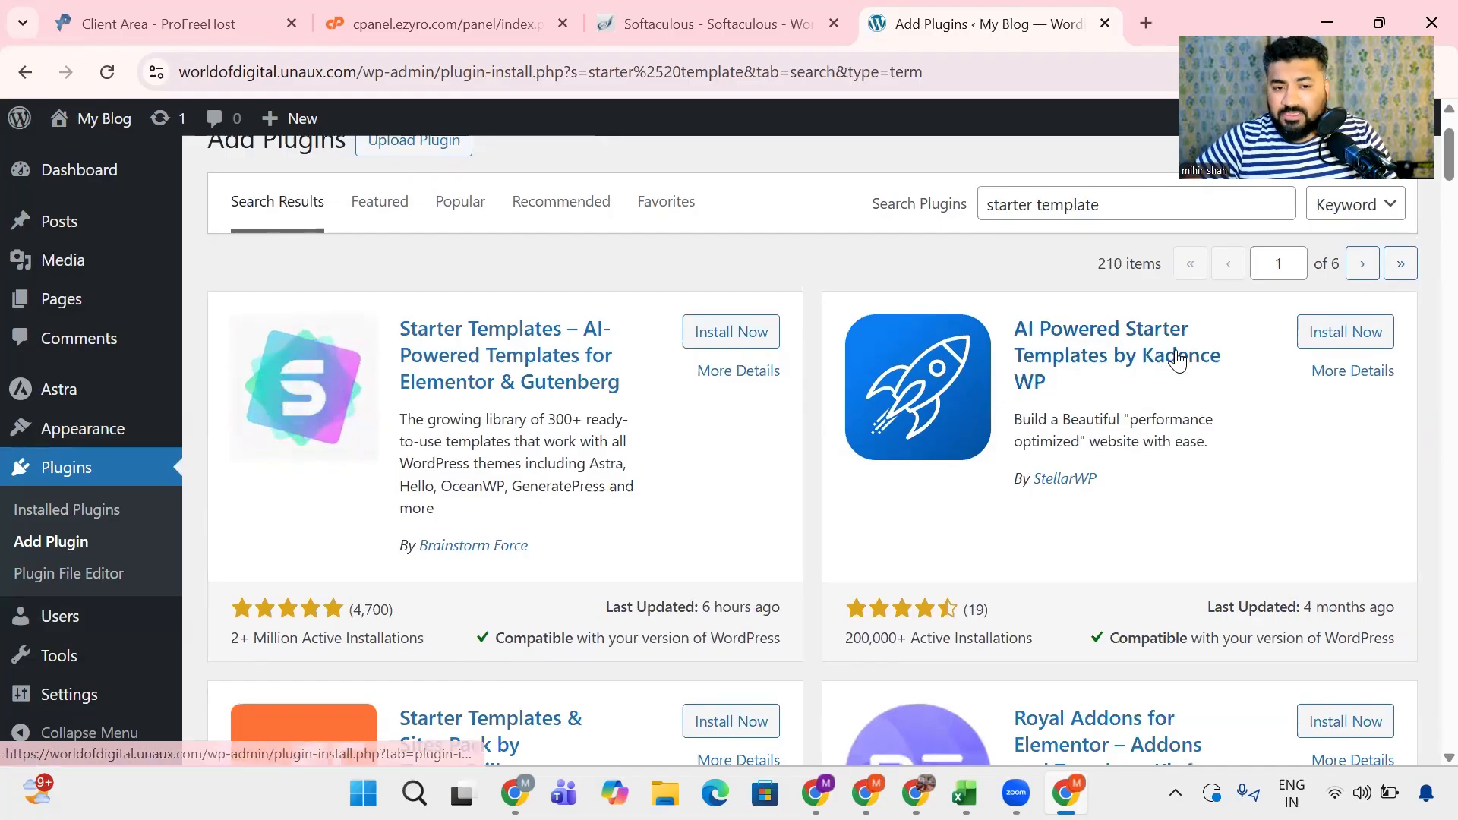
scroll(1074, 387, down, 4)
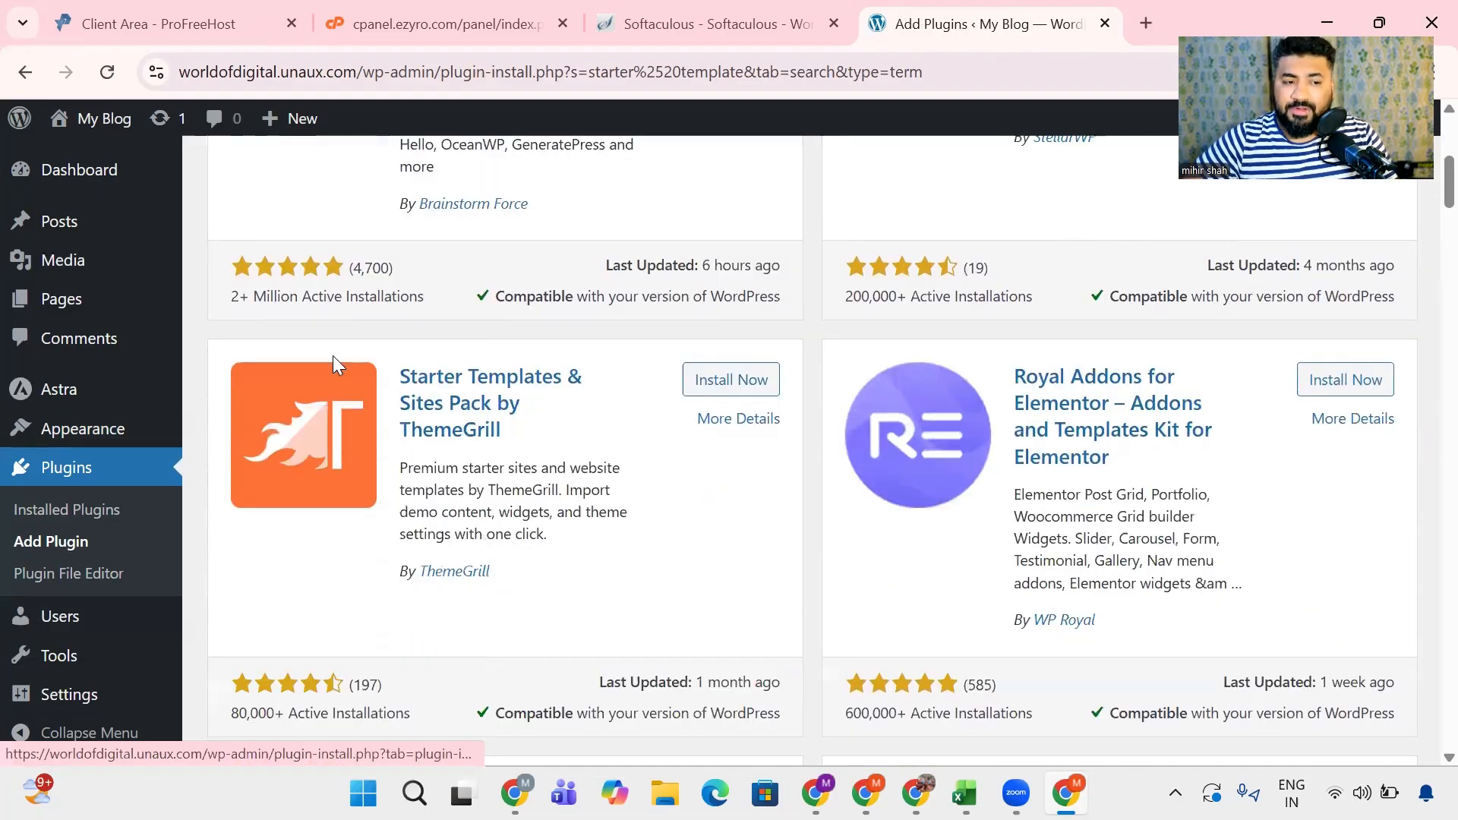
scroll(1119, 558, down, 5)
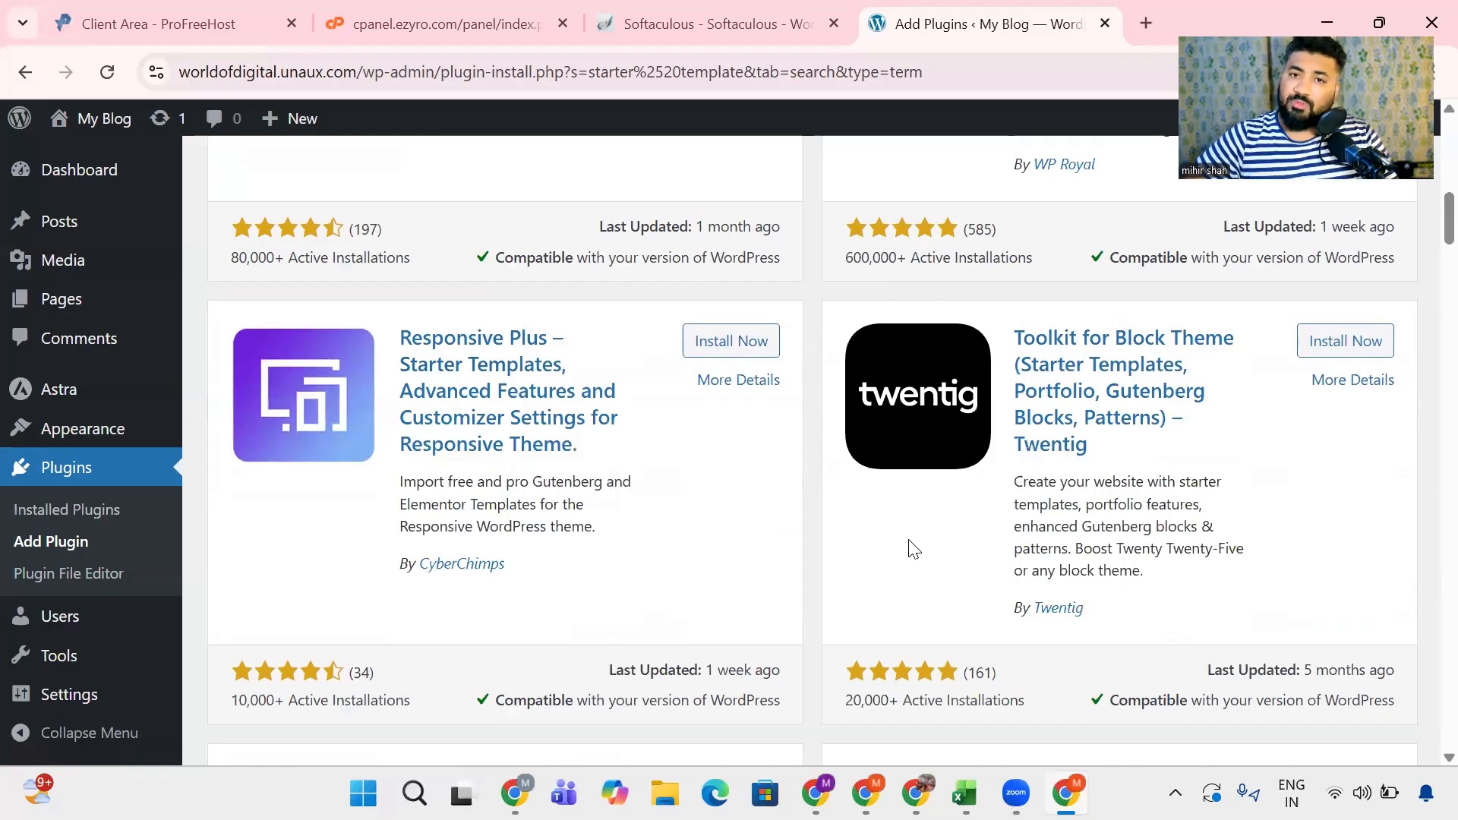
scroll(913, 549, up, 10)
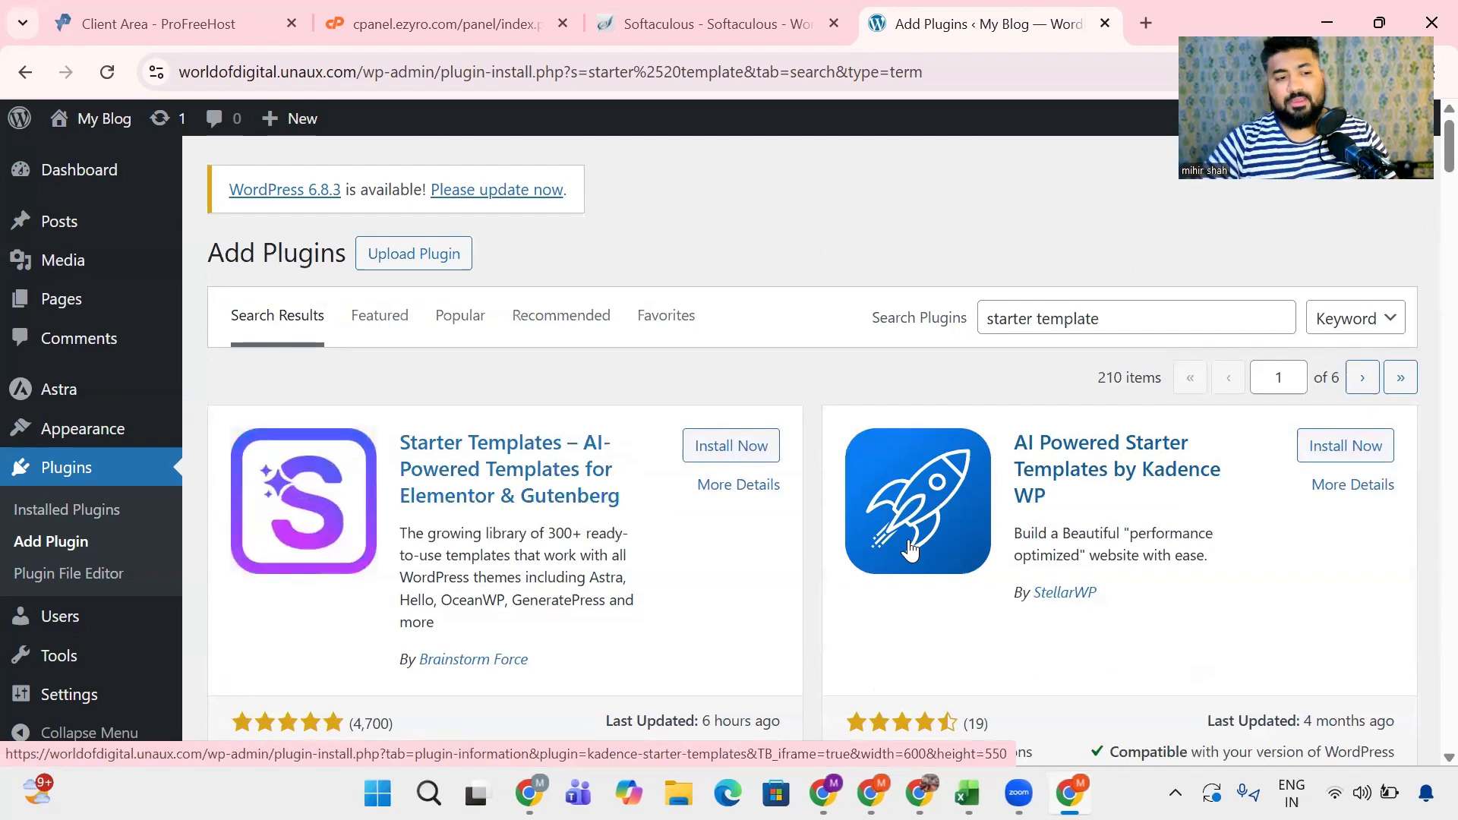
click(710, 441)
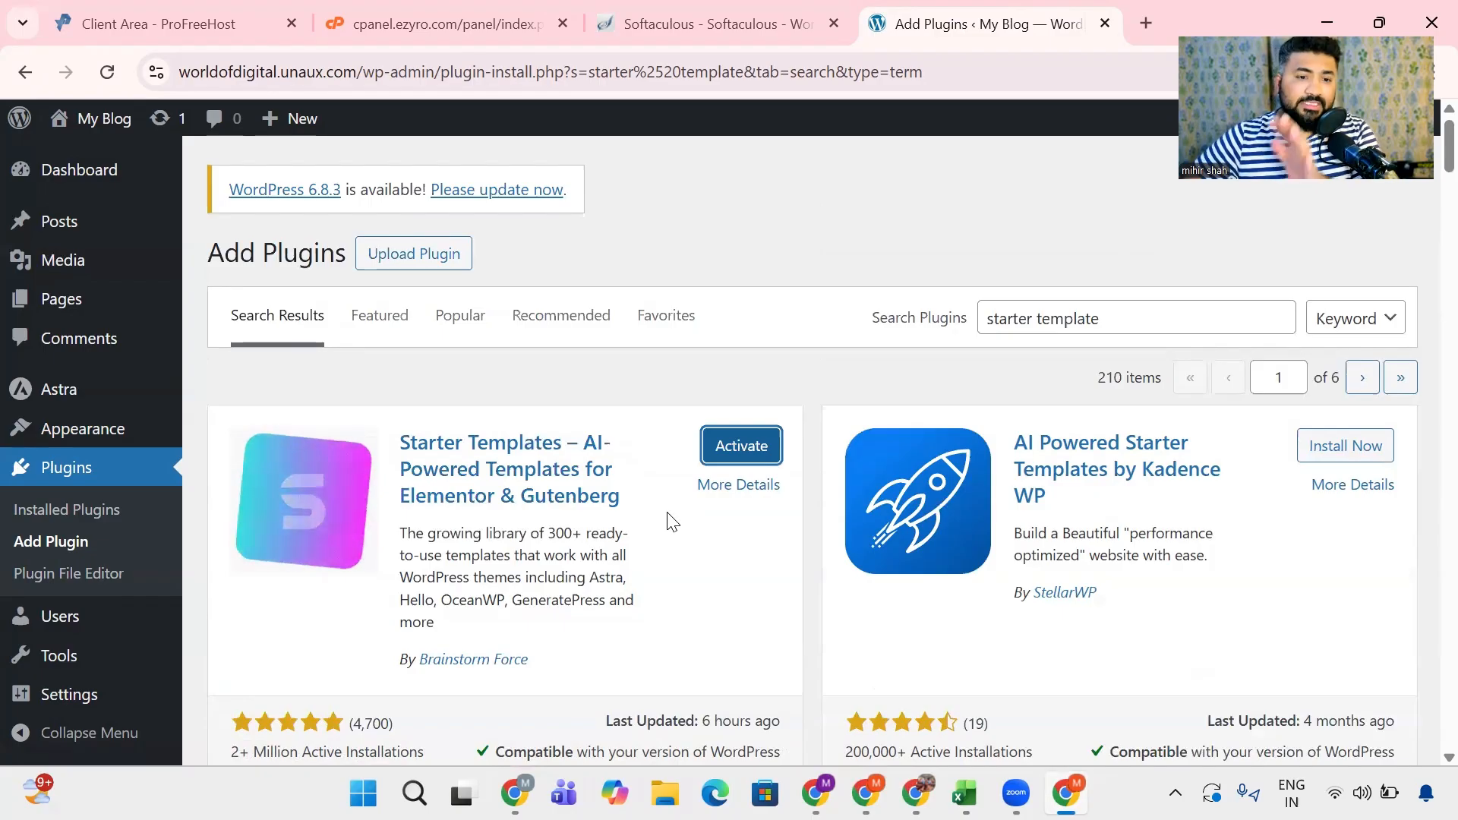
click(731, 446)
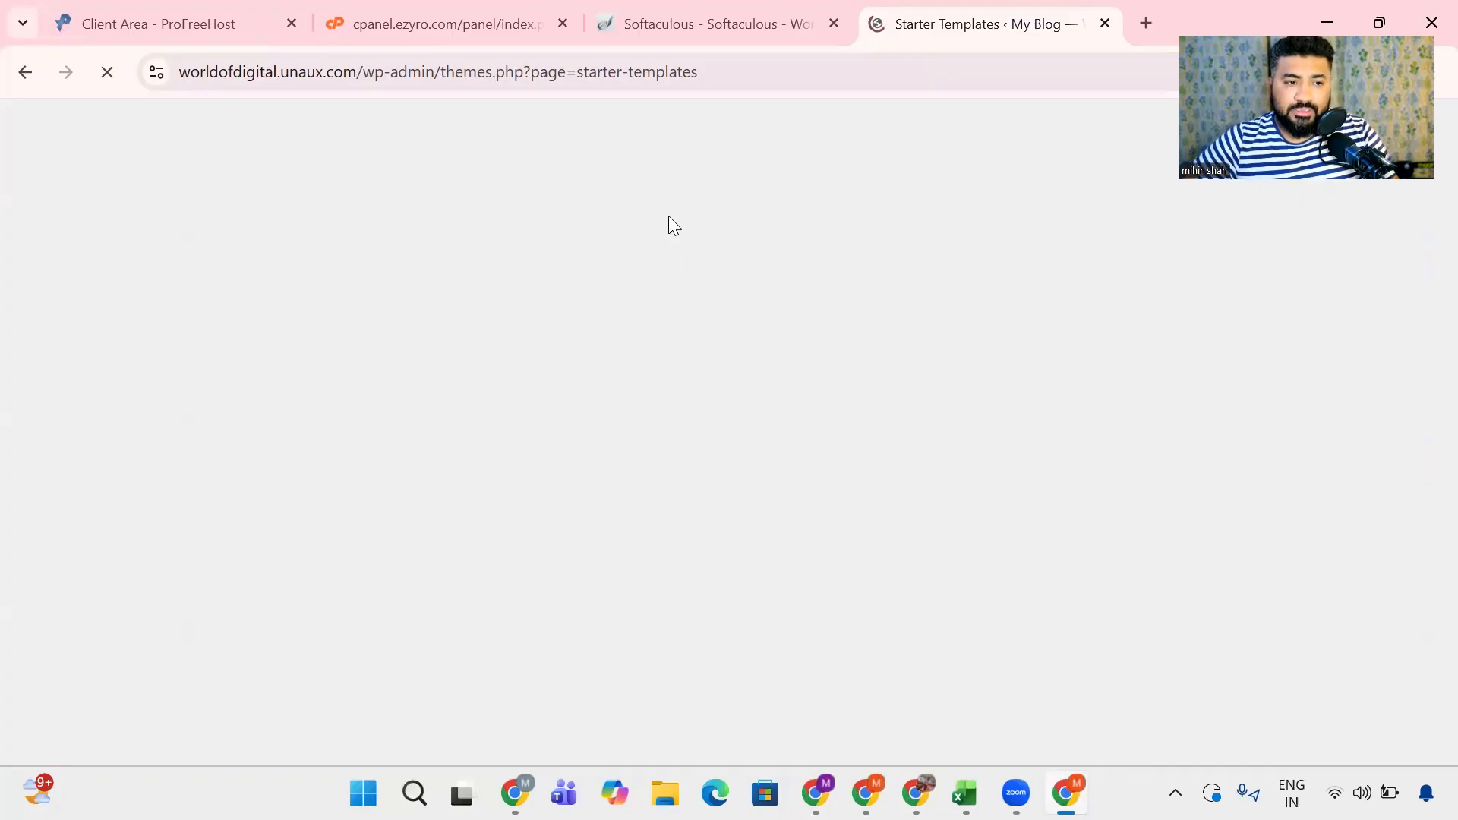
drag(540, 71, 757, 72)
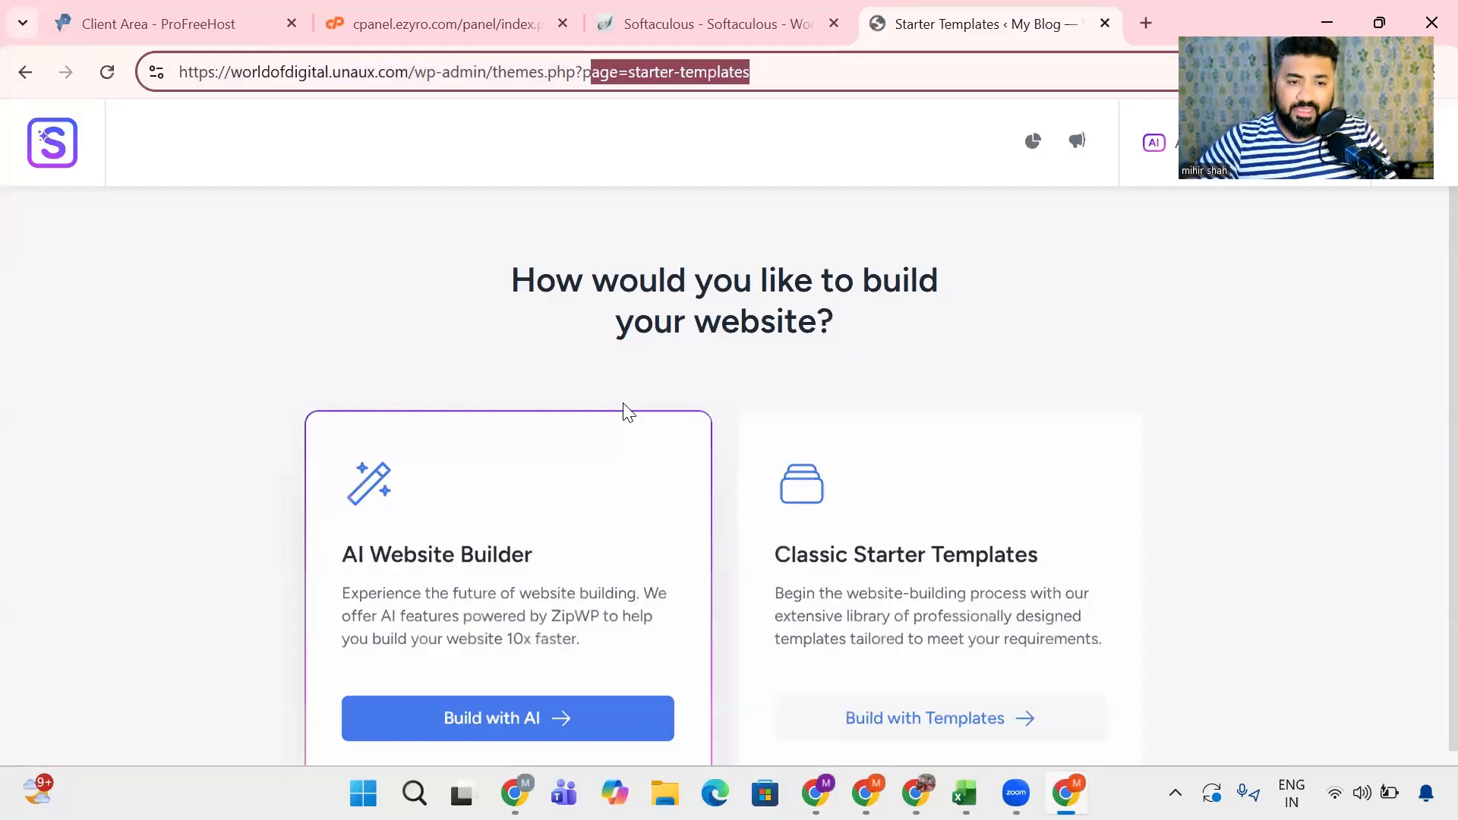
scroll(492, 537, down, 1)
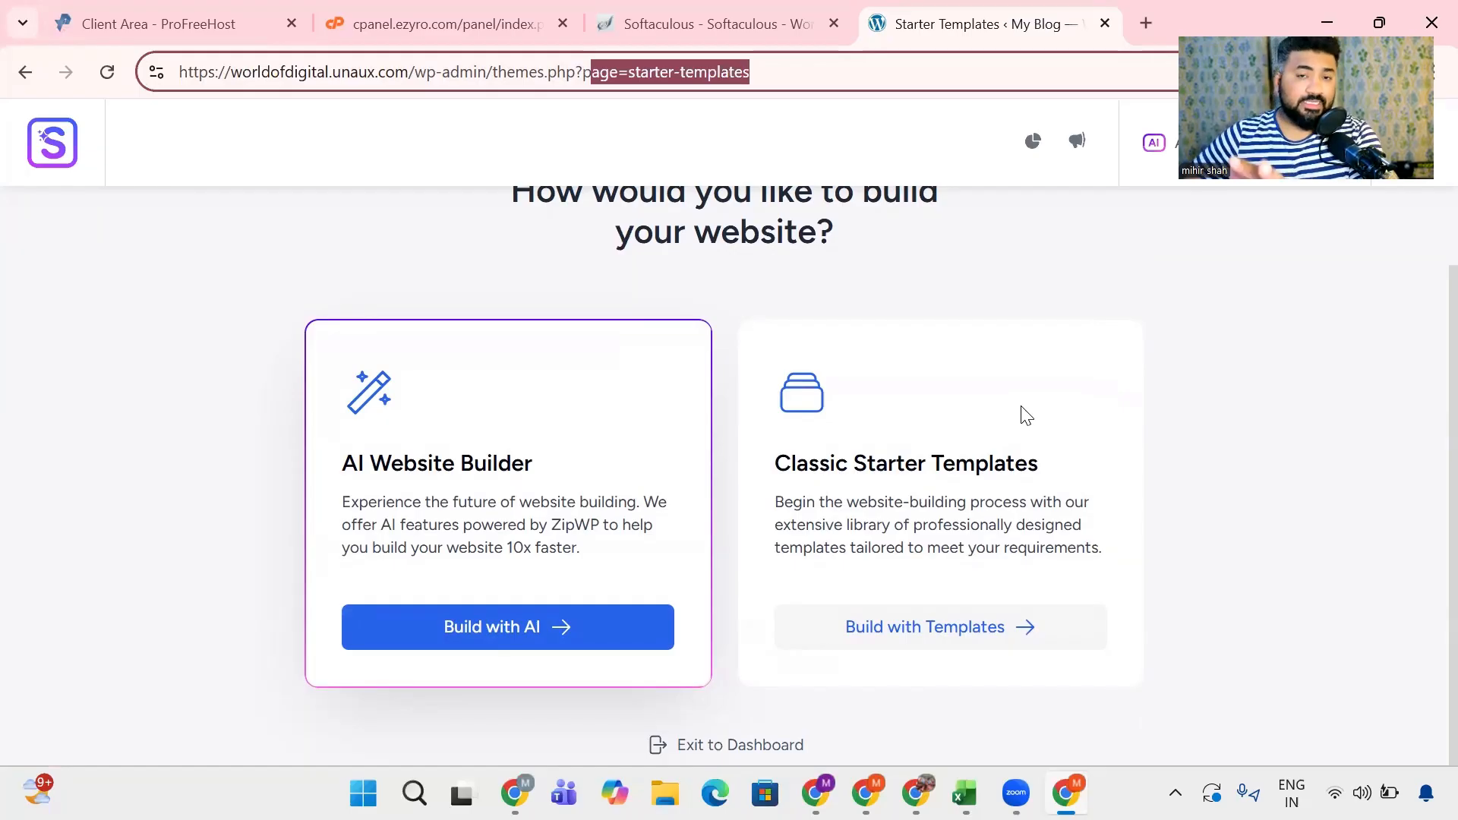
click(516, 637)
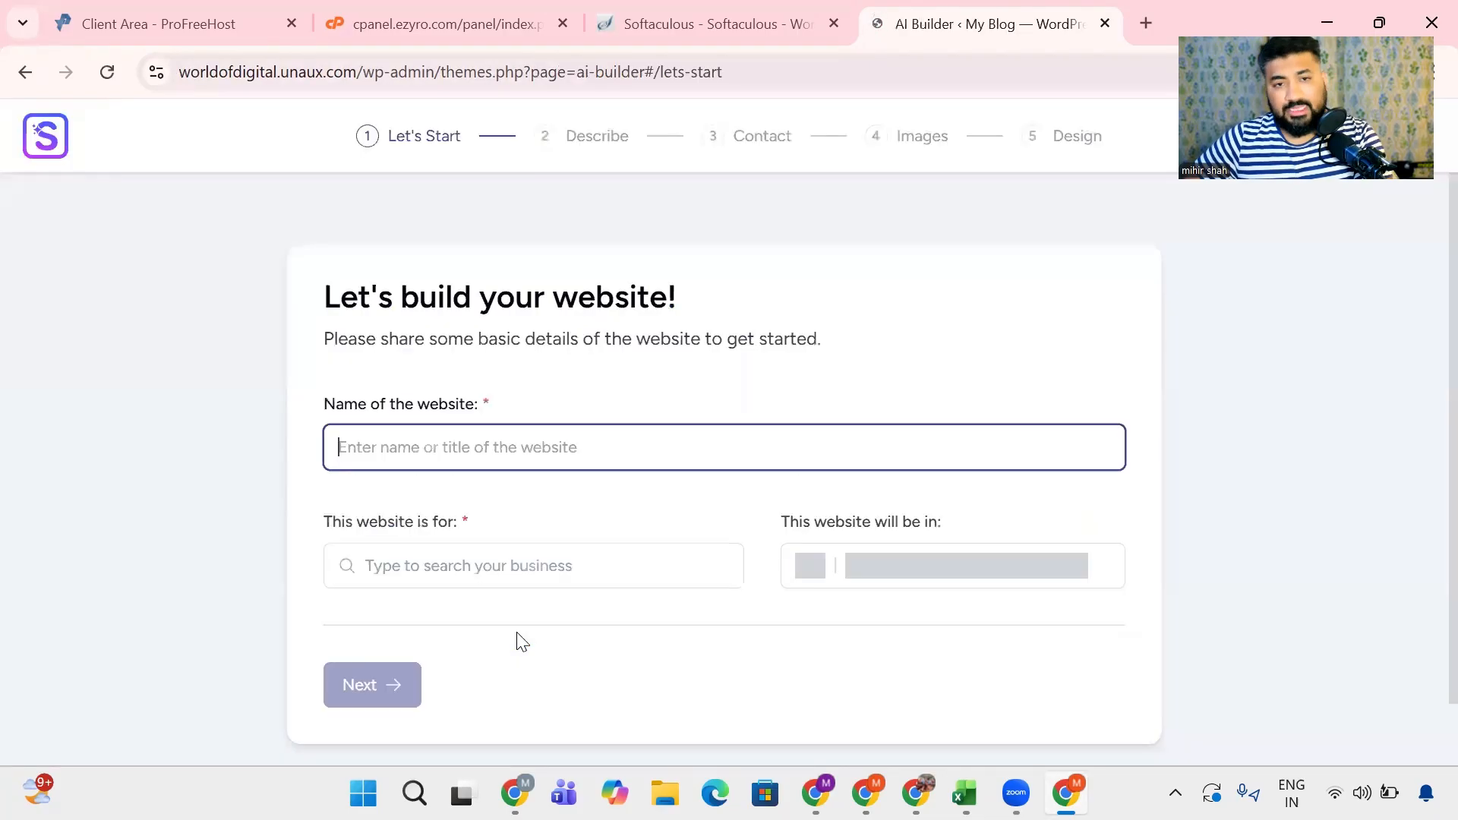
drag(322, 410, 524, 414)
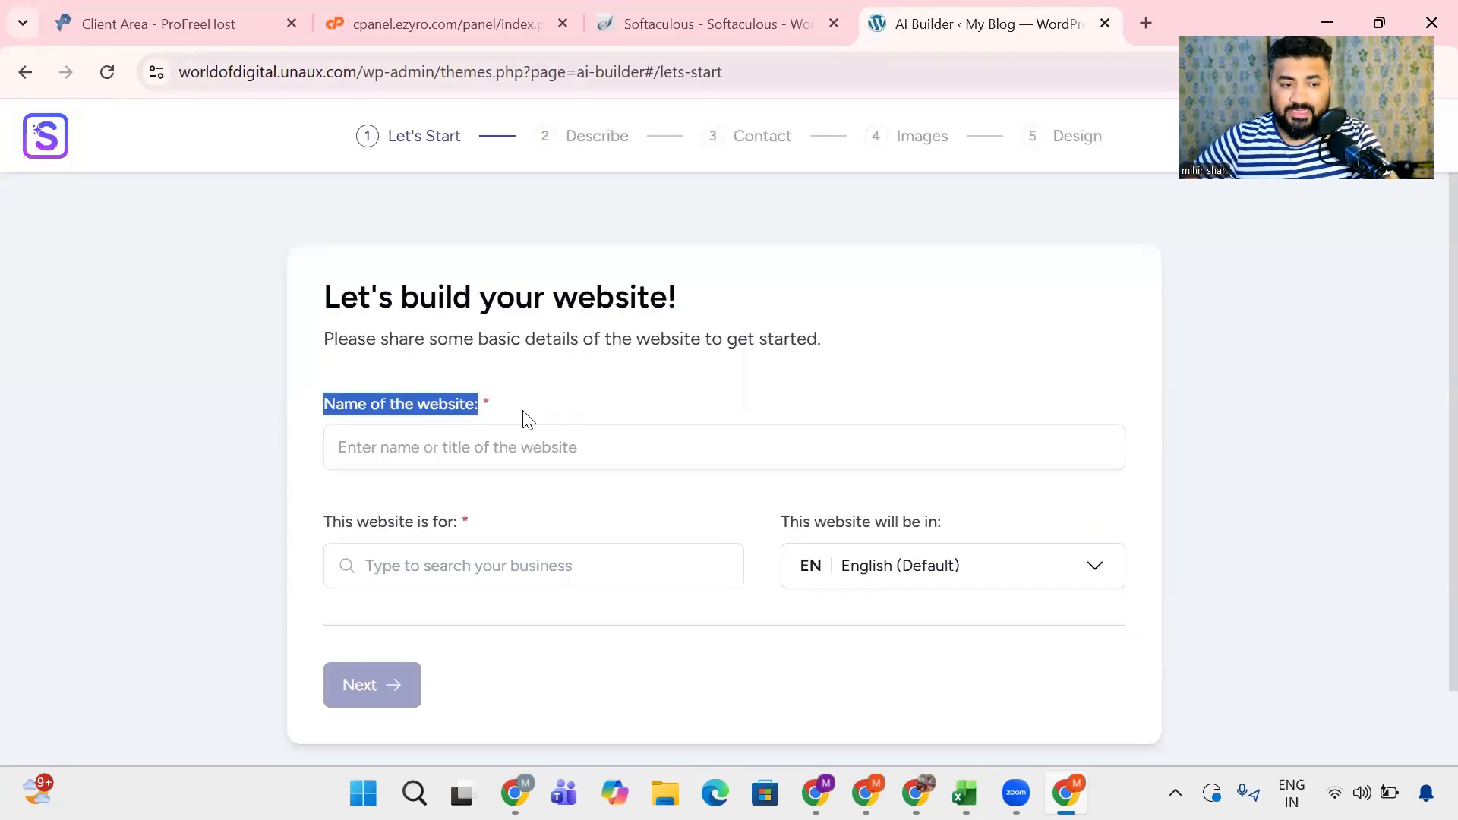
click(492, 447)
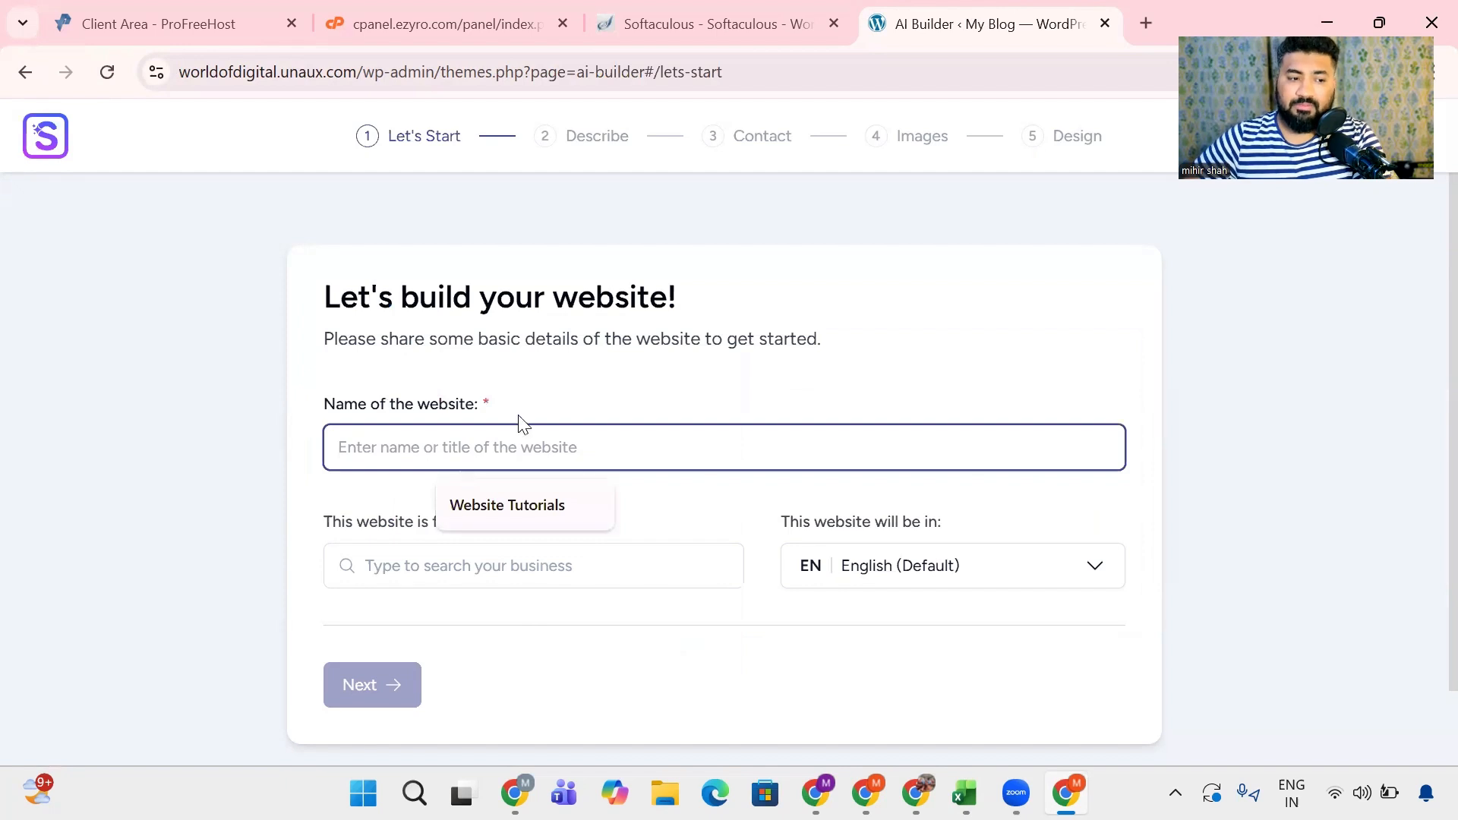
click(292, 512)
drag(333, 523, 486, 529)
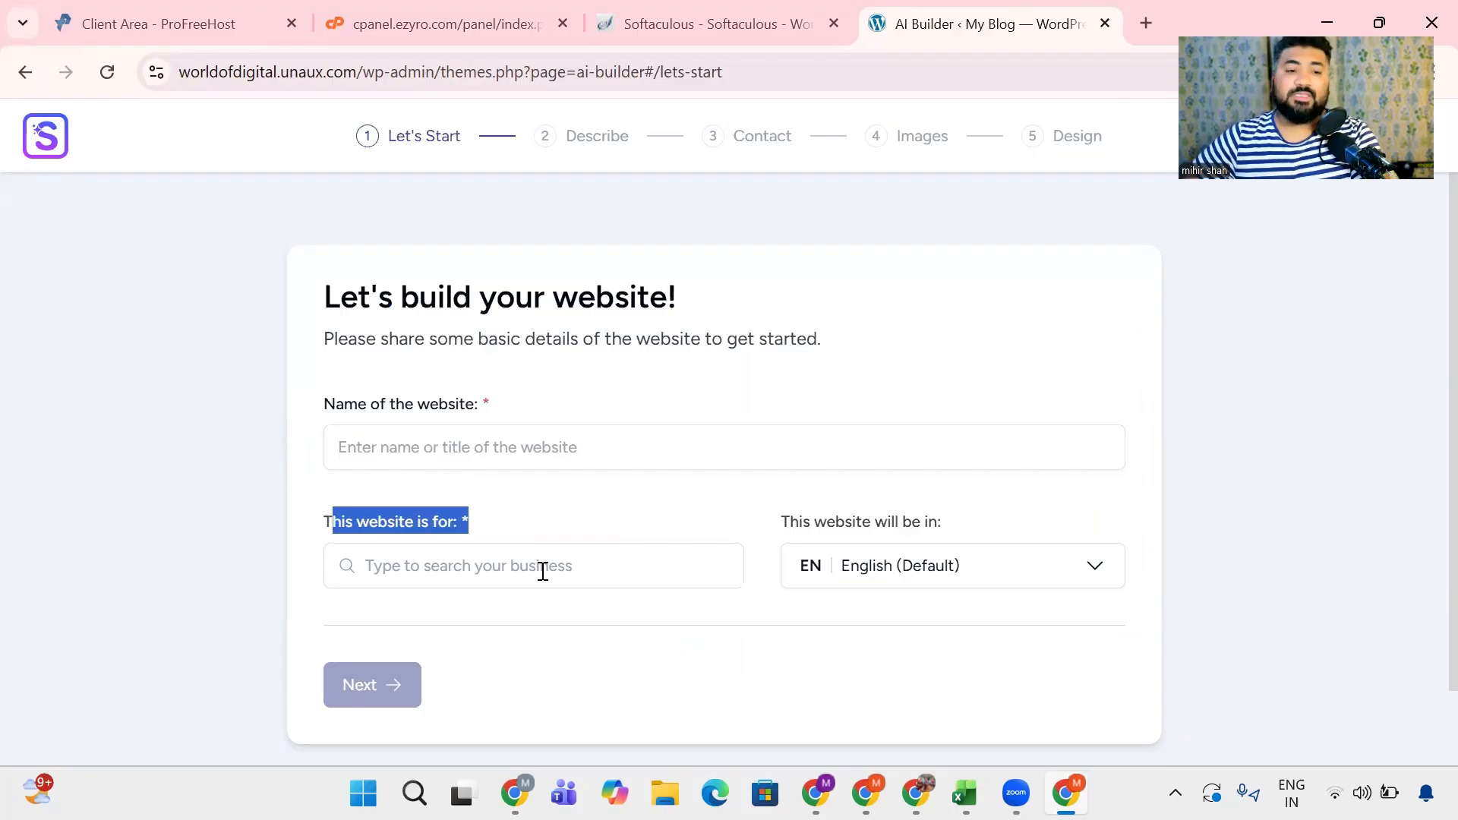
scroll(537, 563, down, 2)
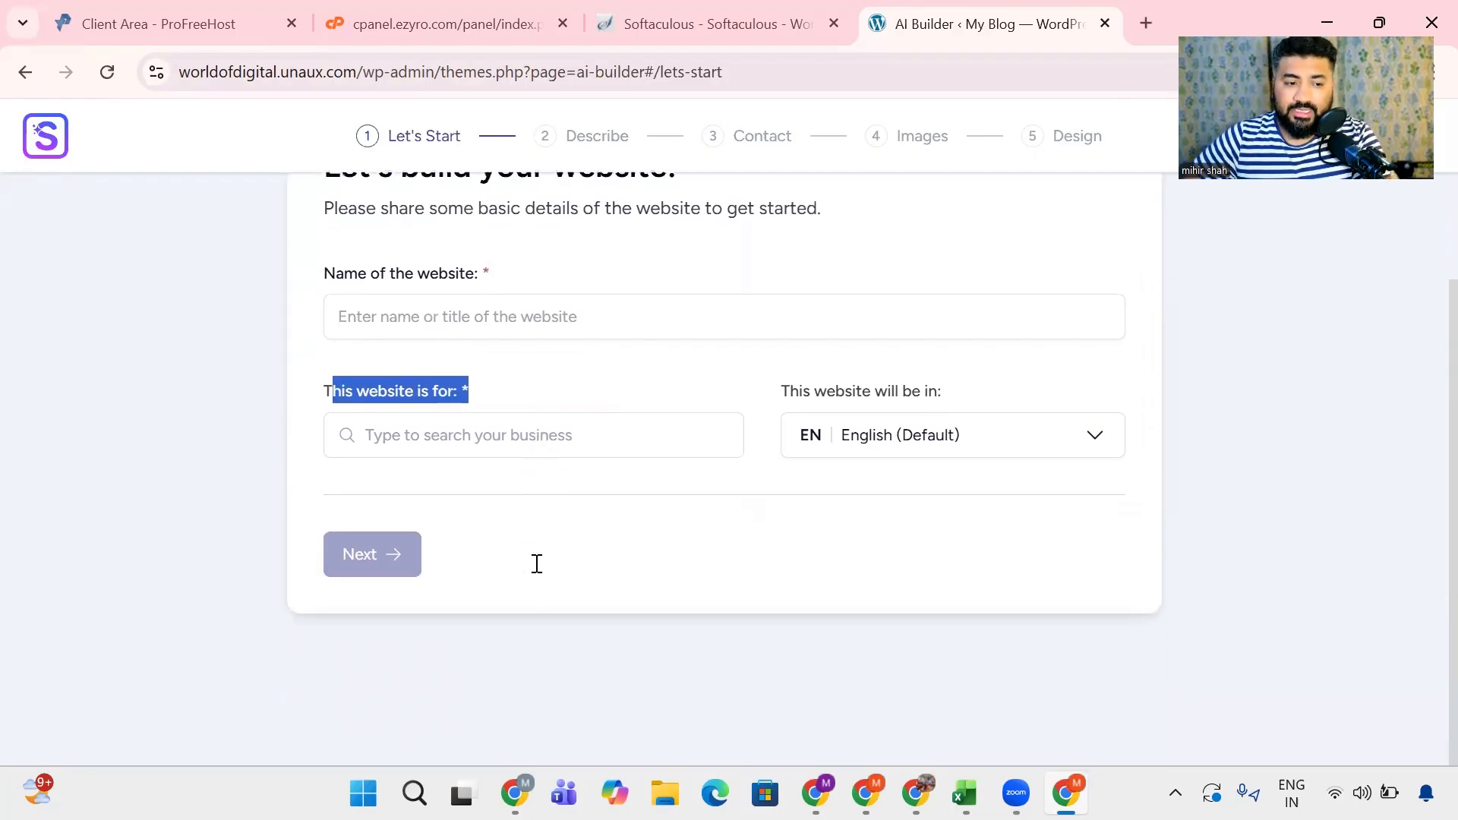
scroll(535, 581, up, 2)
click(28, 74)
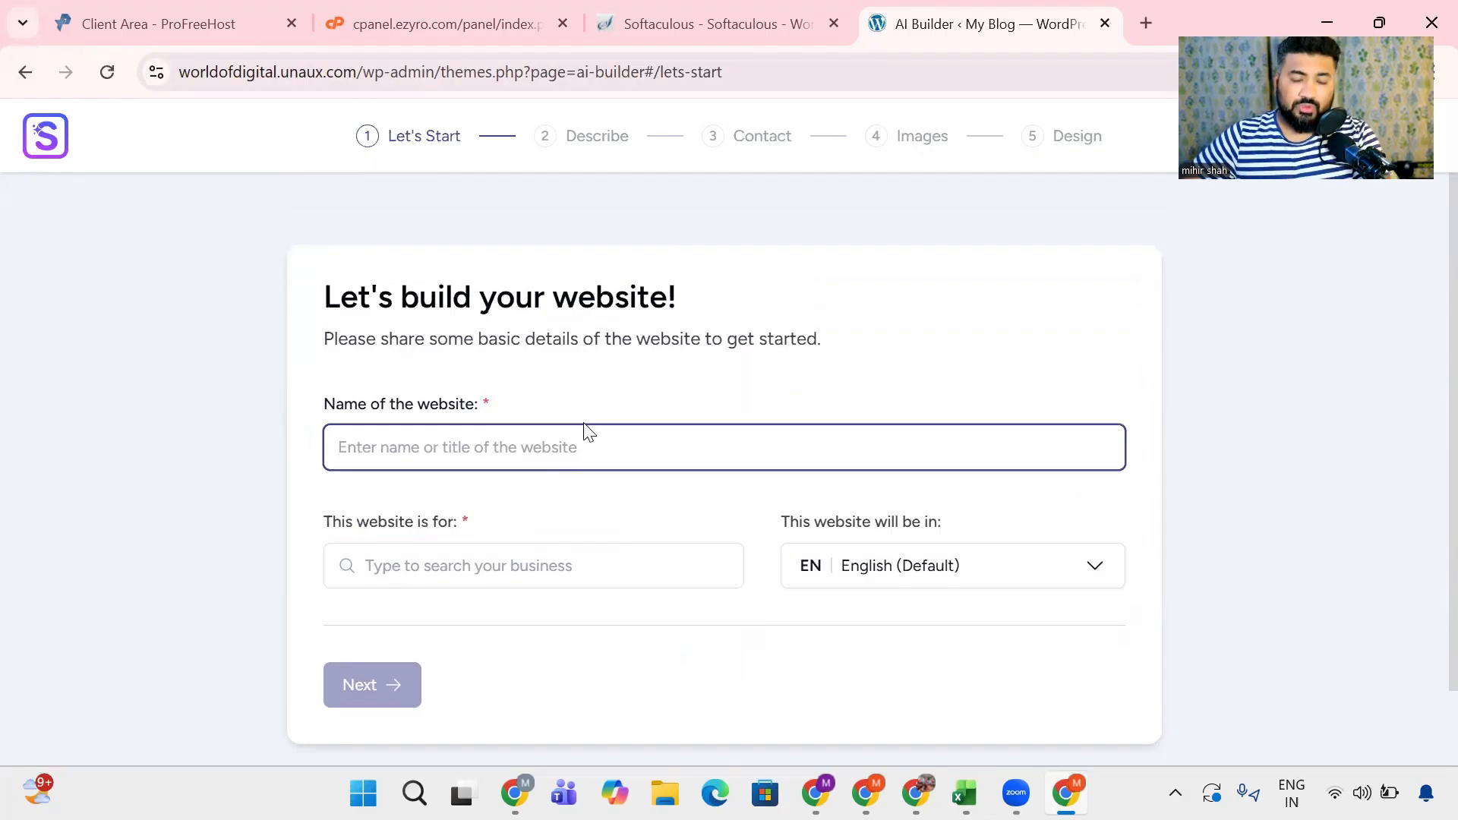
scroll(592, 448, down, 2)
scroll(228, 327, up, 2)
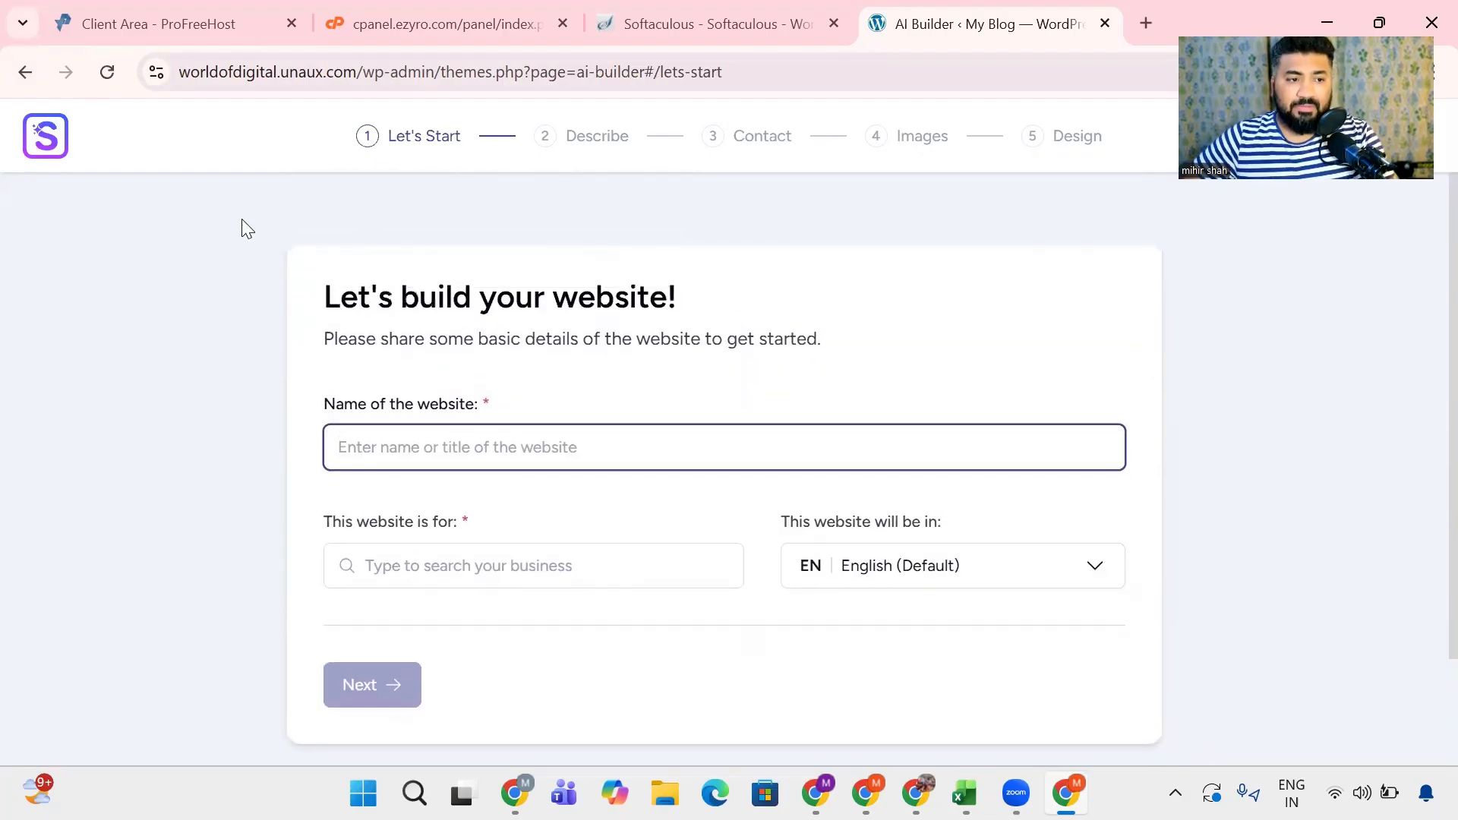
click(22, 72)
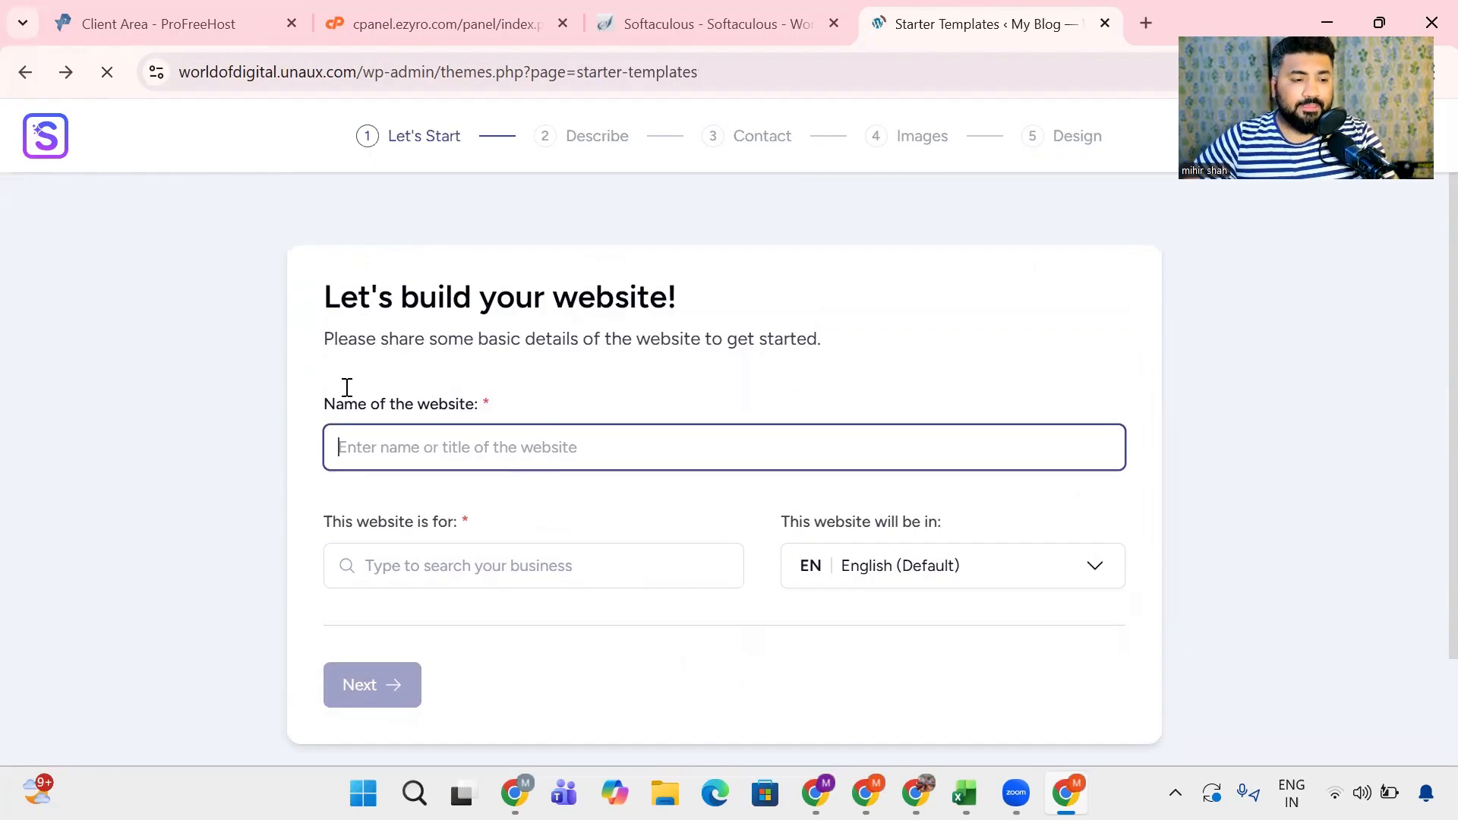
scroll(344, 389, down, 1)
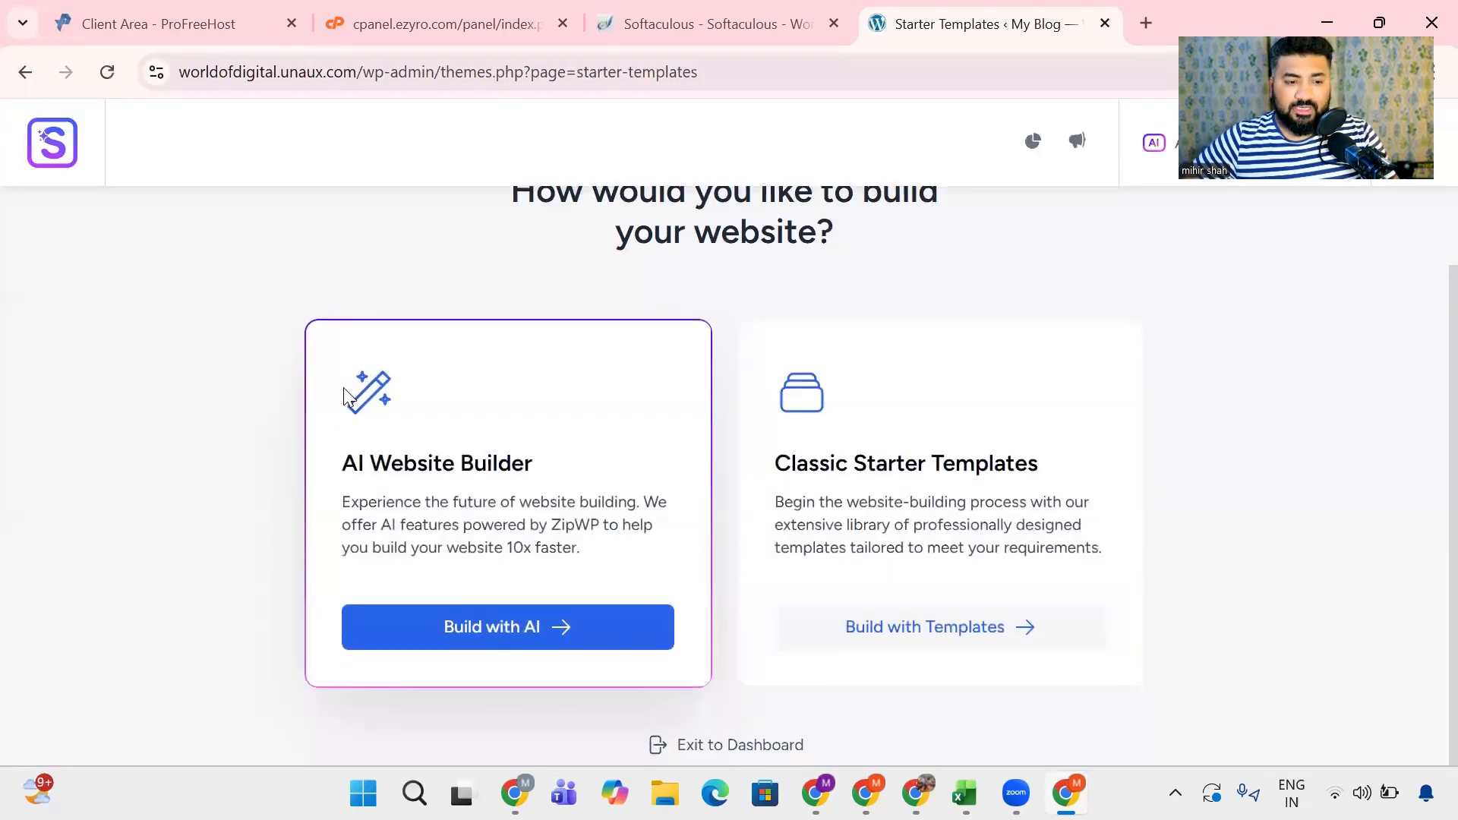
- Exit the website-building wizard to the dashboard and open the list of installed plugins
click(748, 746)
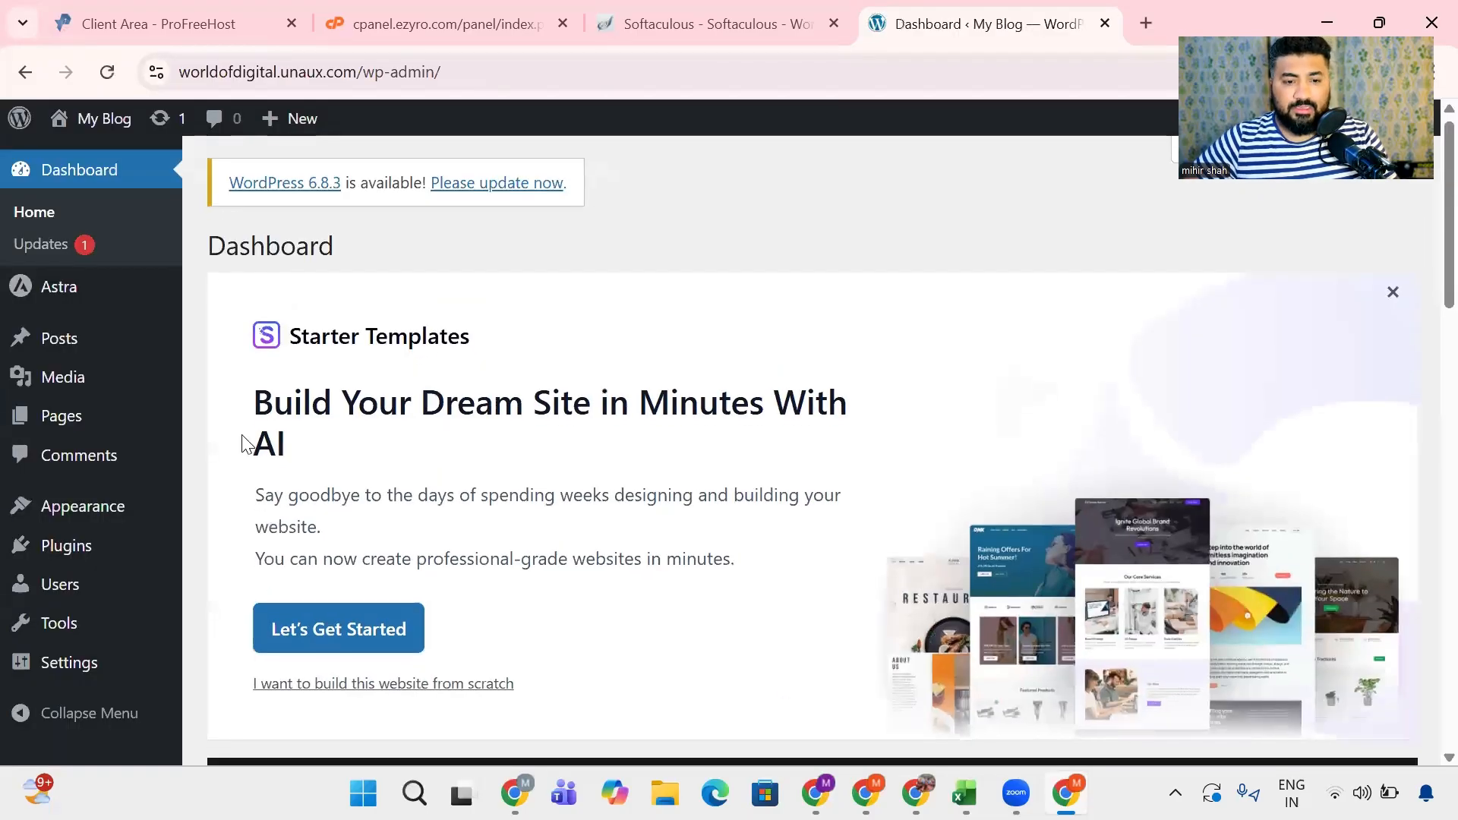
scroll(244, 445, down, 3)
scroll(243, 444, up, 3)
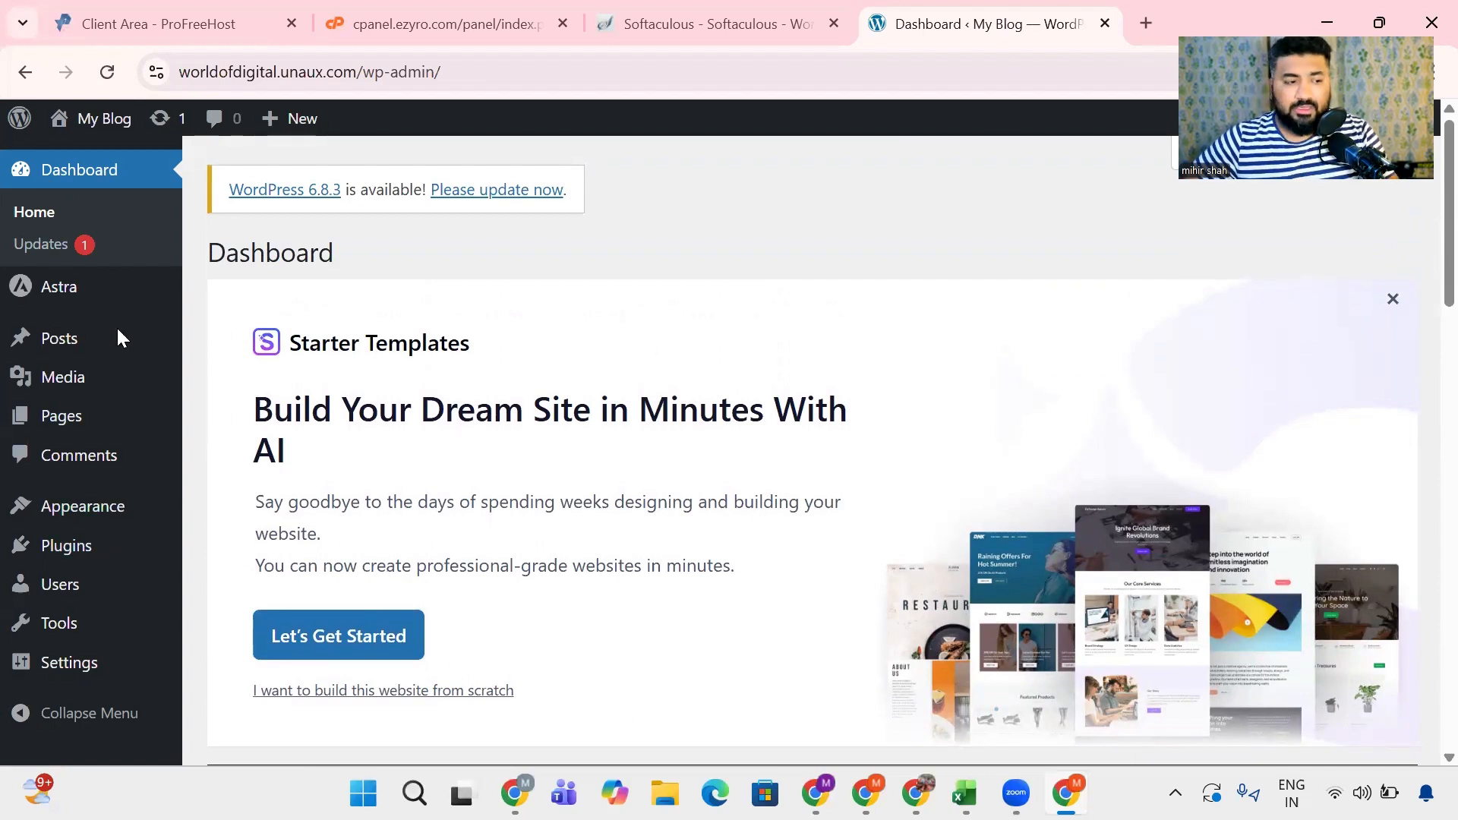
mouse_move(47, 556)
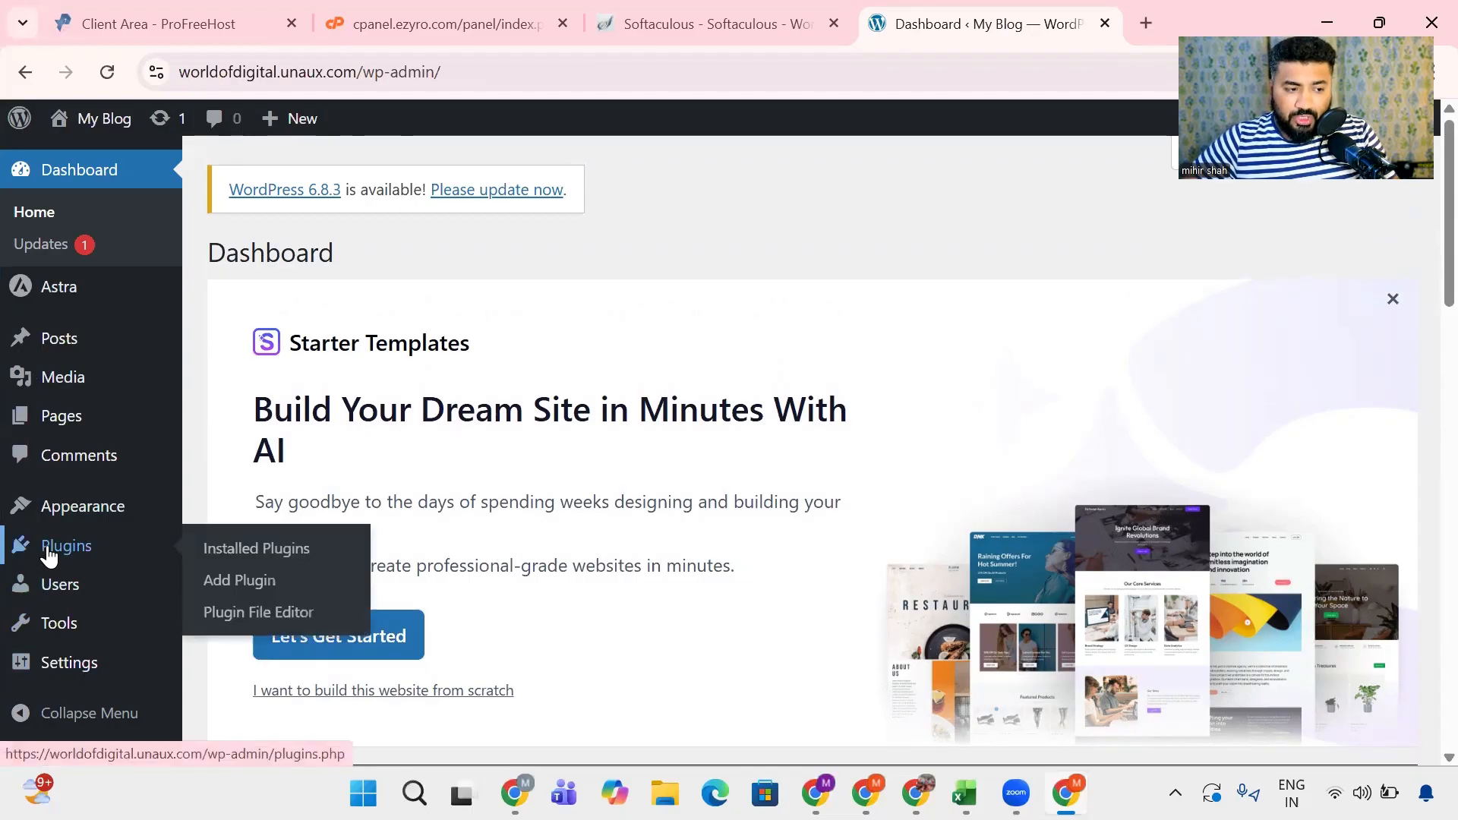
click(250, 552)
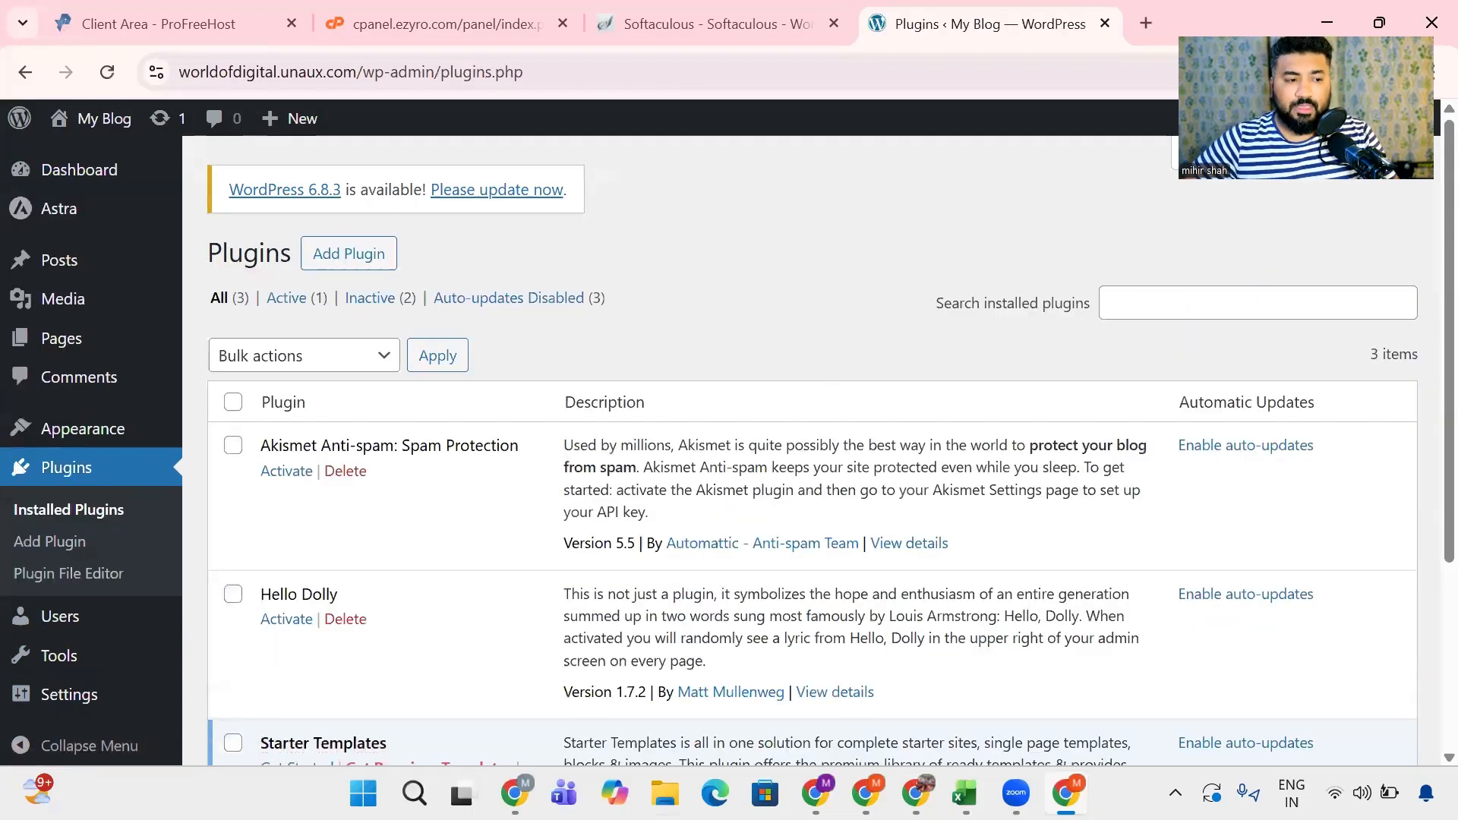
- Get started with Starter Templates from its entry among the installed plugins and choose to build the website with AI
scroll(630, 463, down, 2)
scroll(634, 462, down, 2)
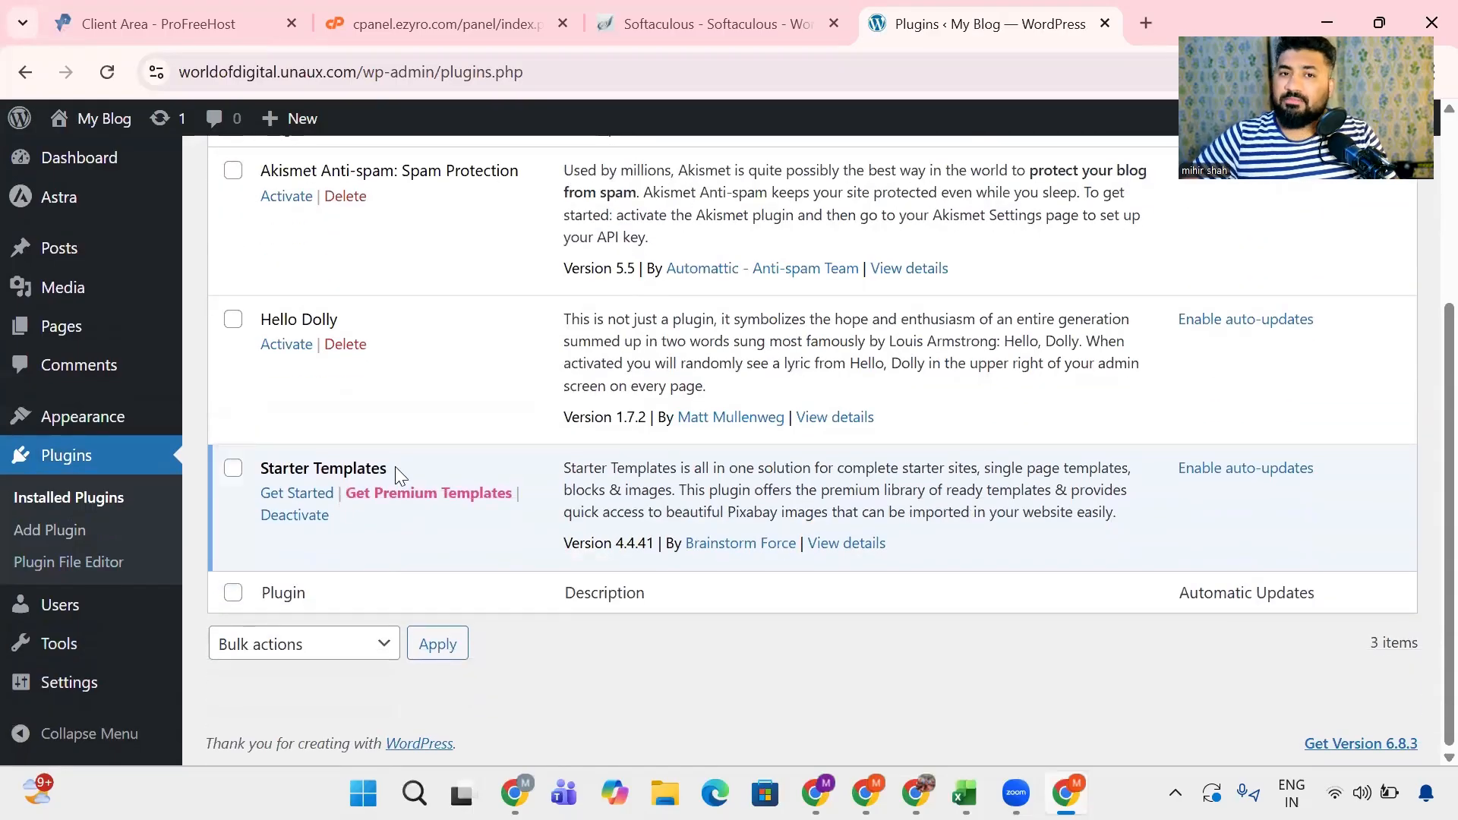
click(292, 500)
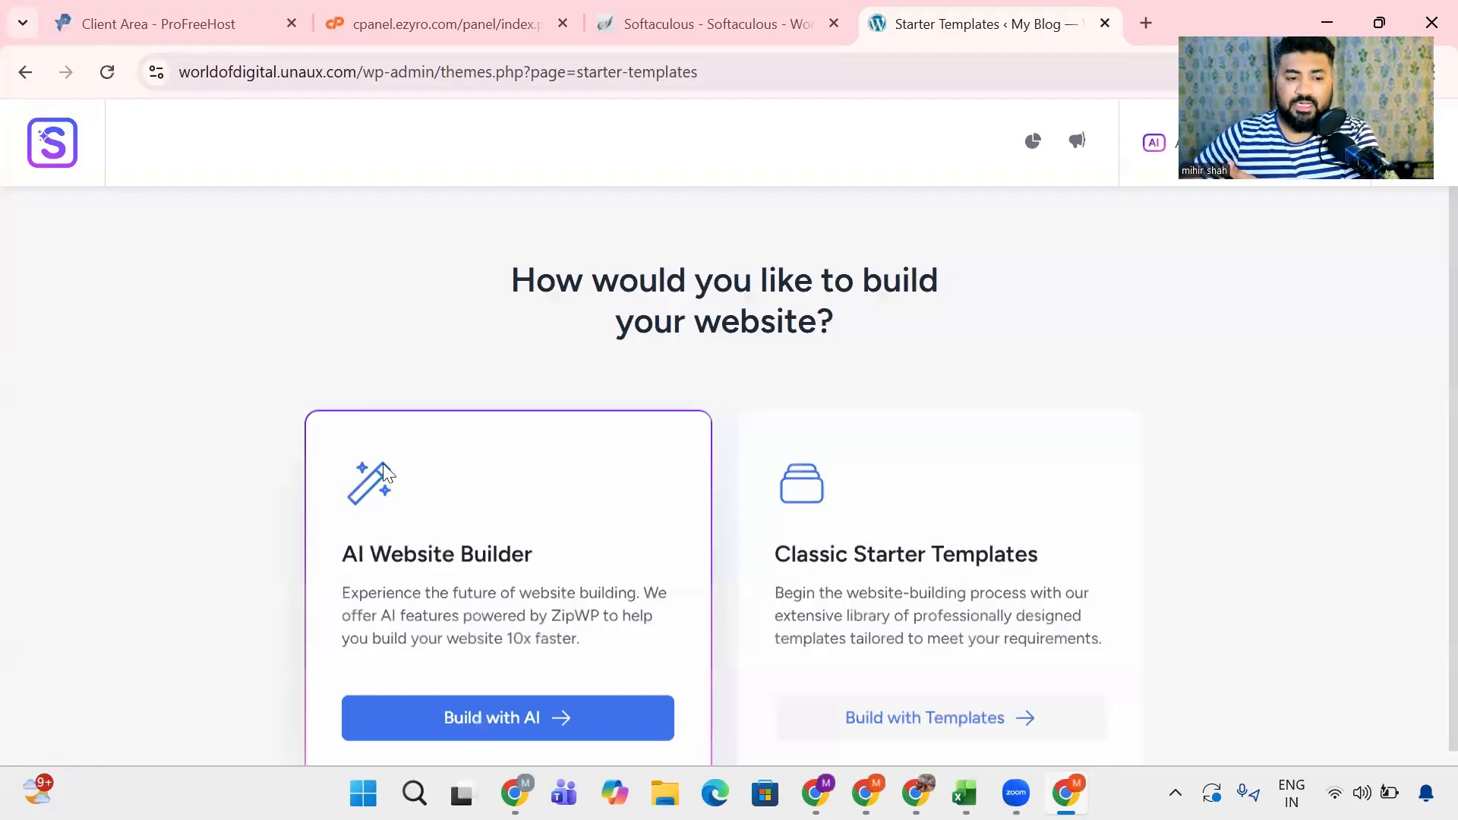
scroll(384, 464, down, 2)
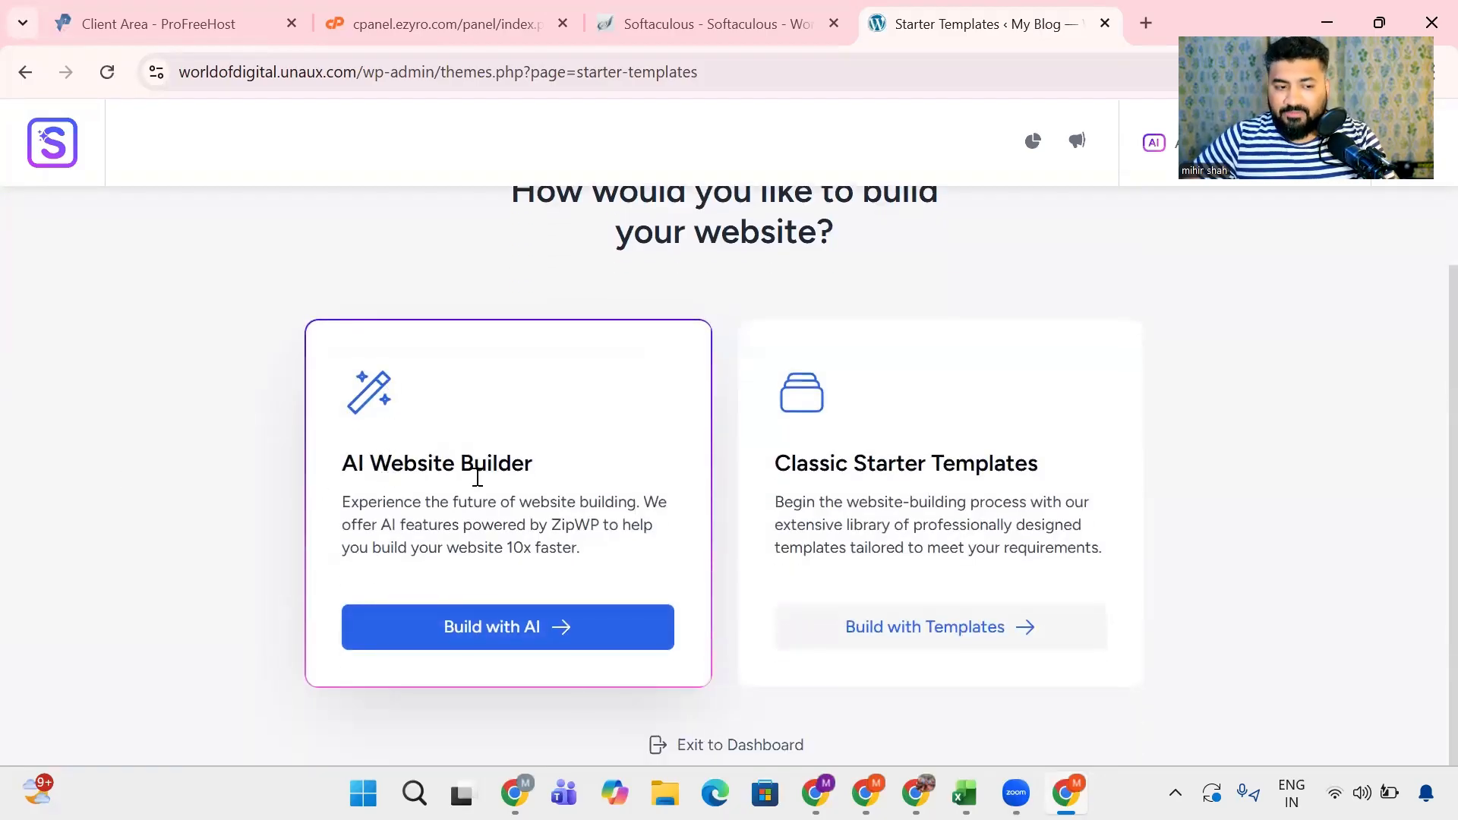
click(505, 624)
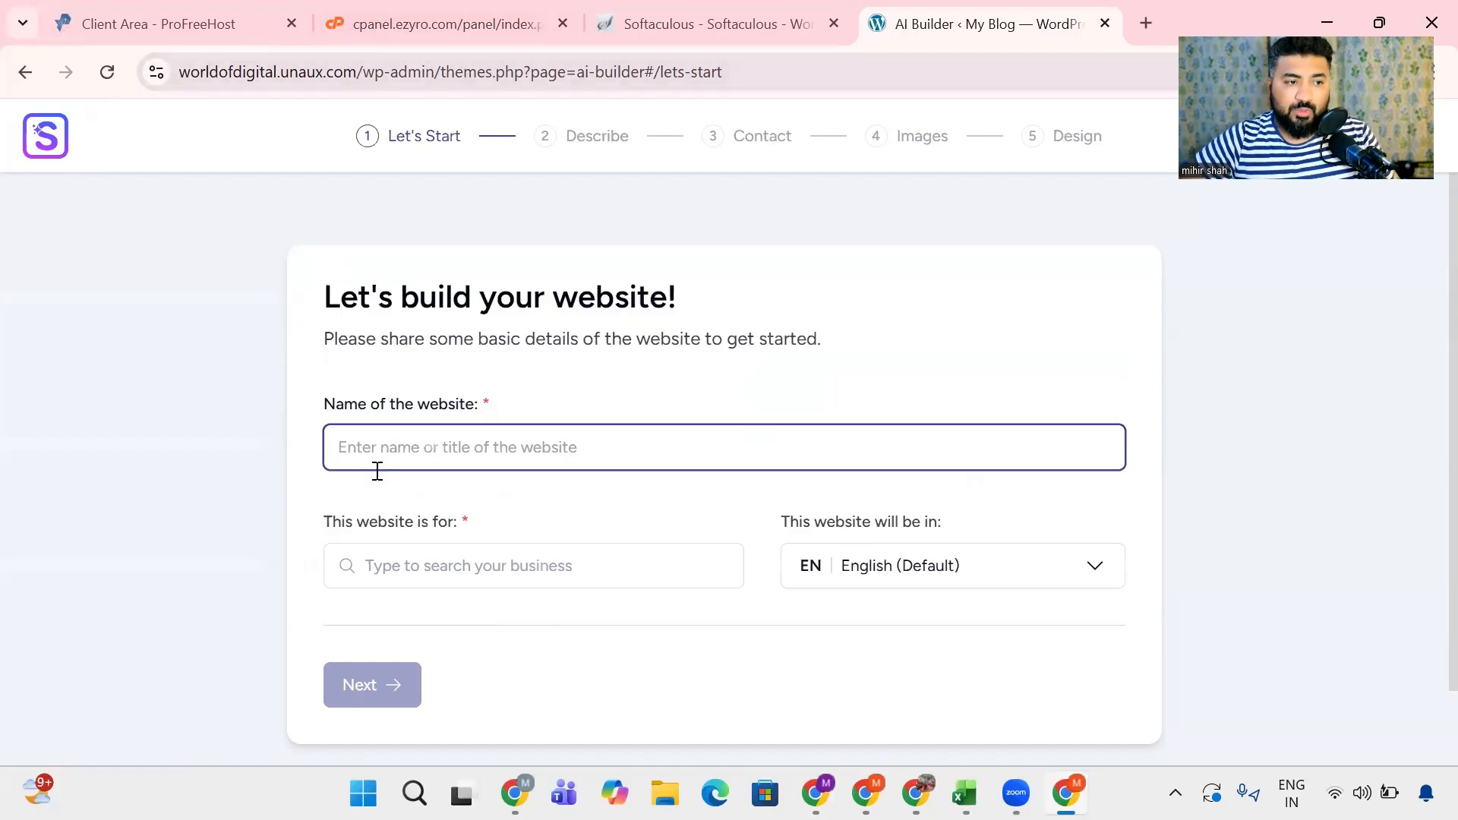
- Name the website "Word of Digital" and specify that it is for a "Digital marketing agency"
text(Word )
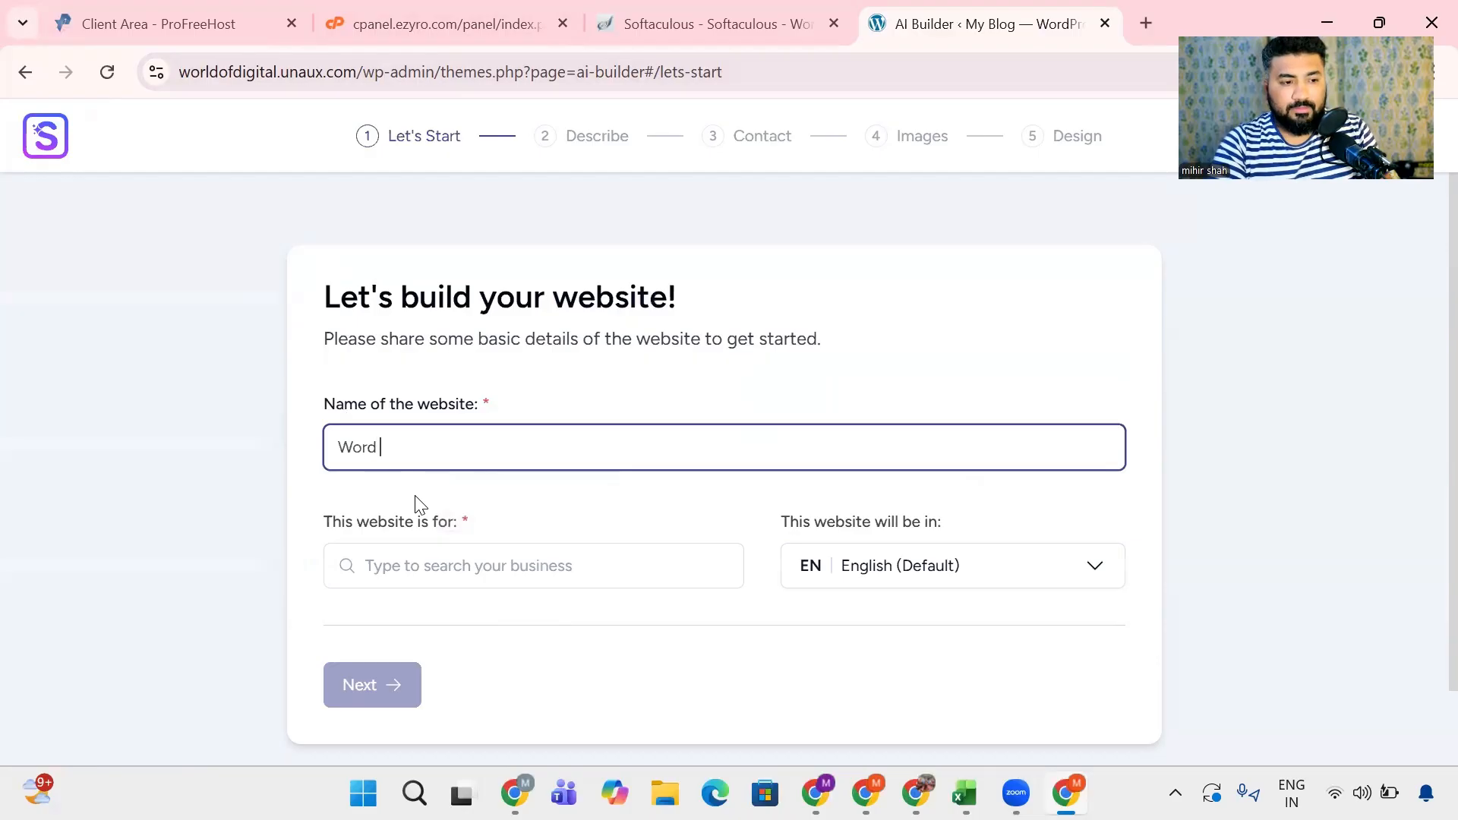
text(of Digital)
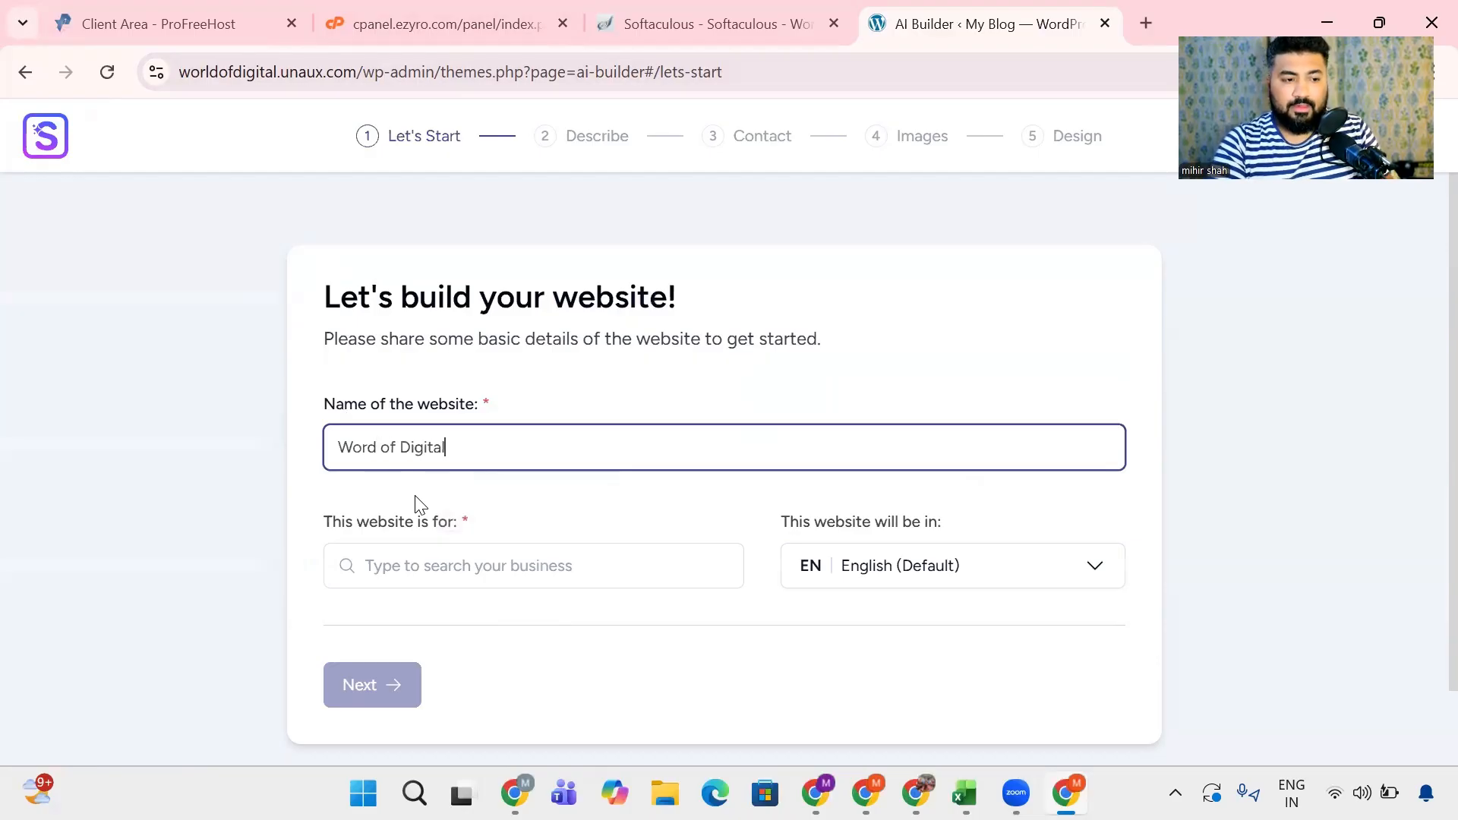
key(Tab)
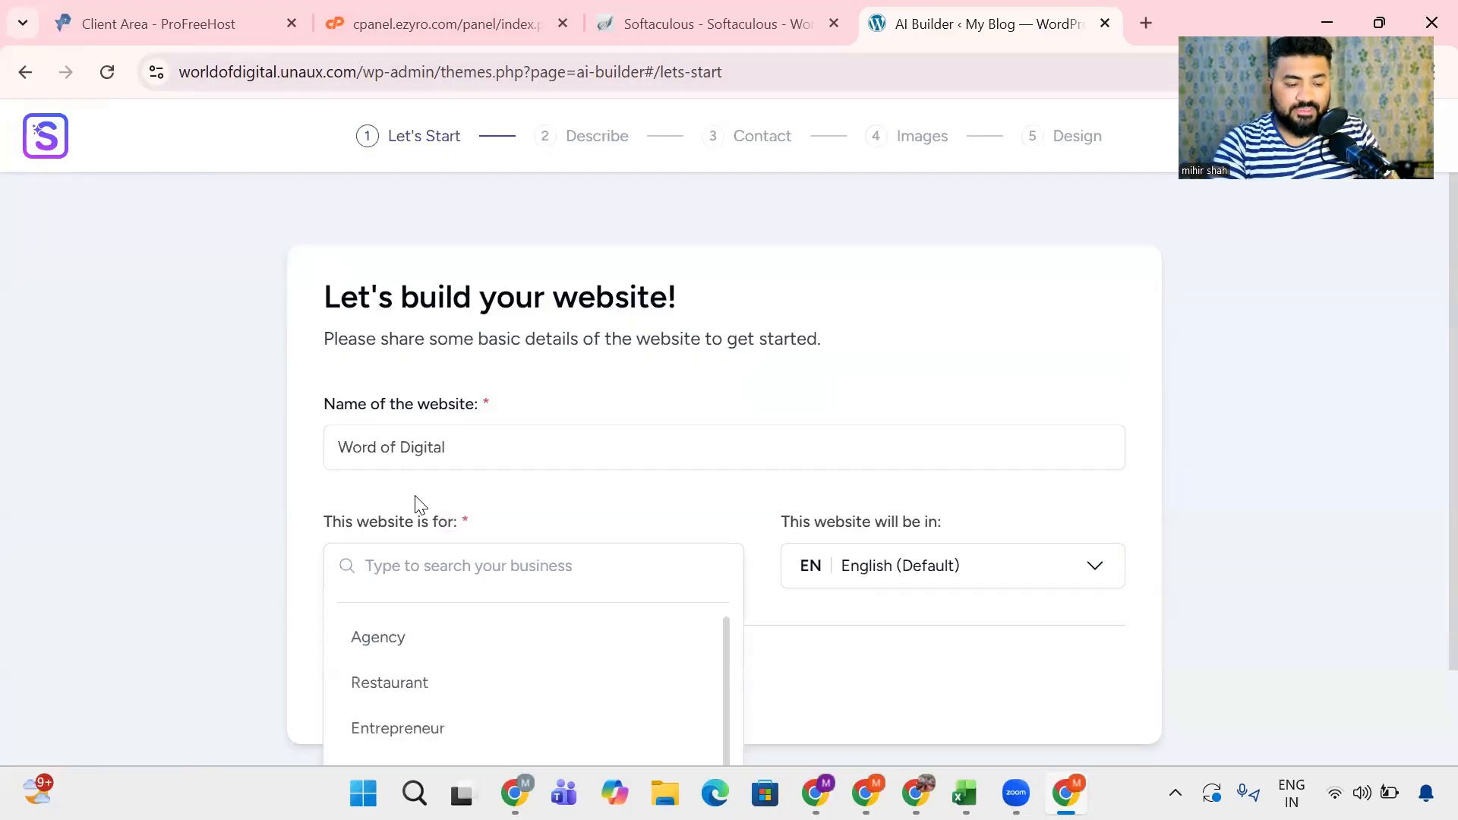
text(Digital mar)
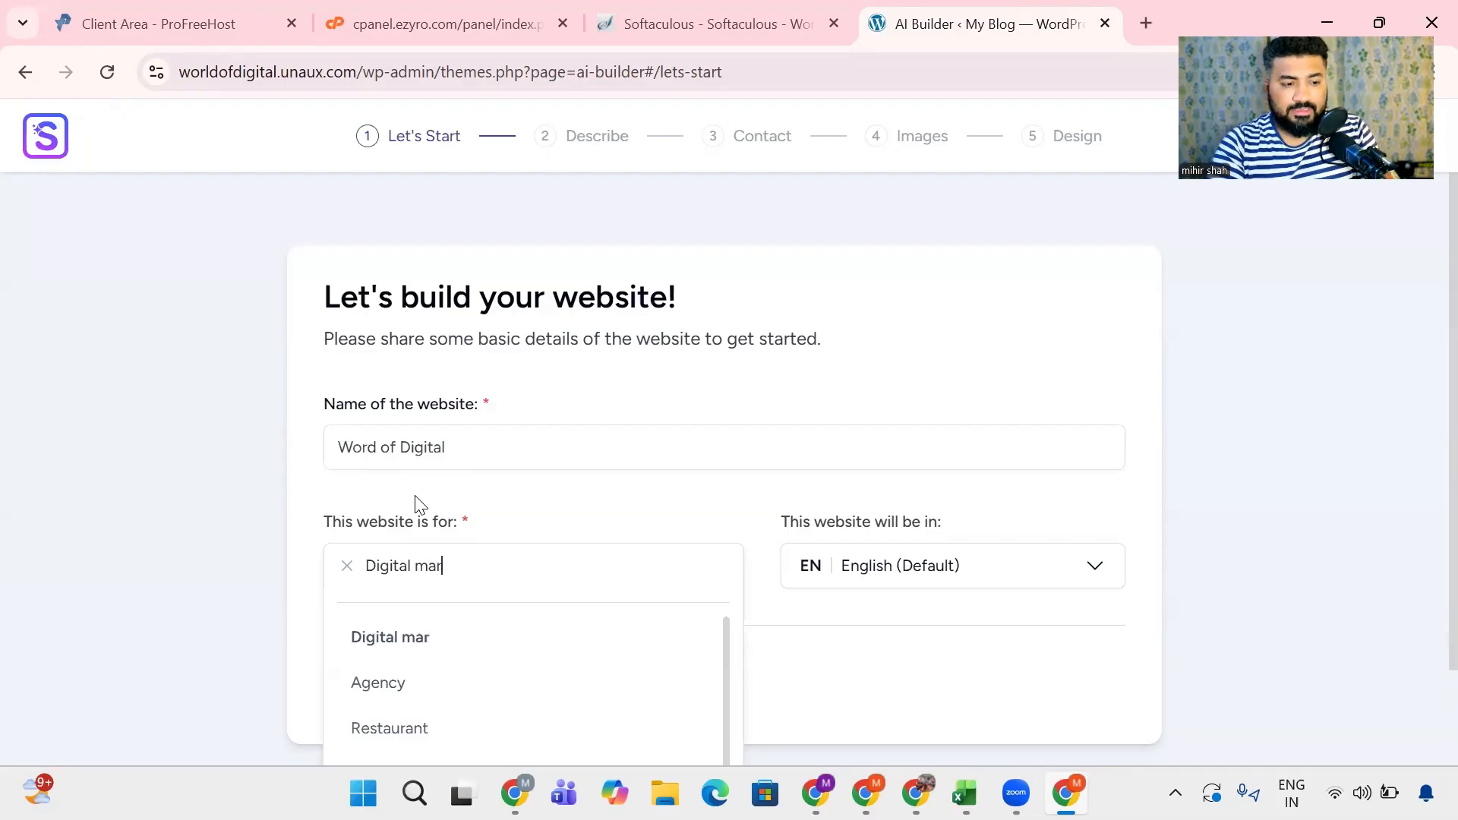
text(keting agency)
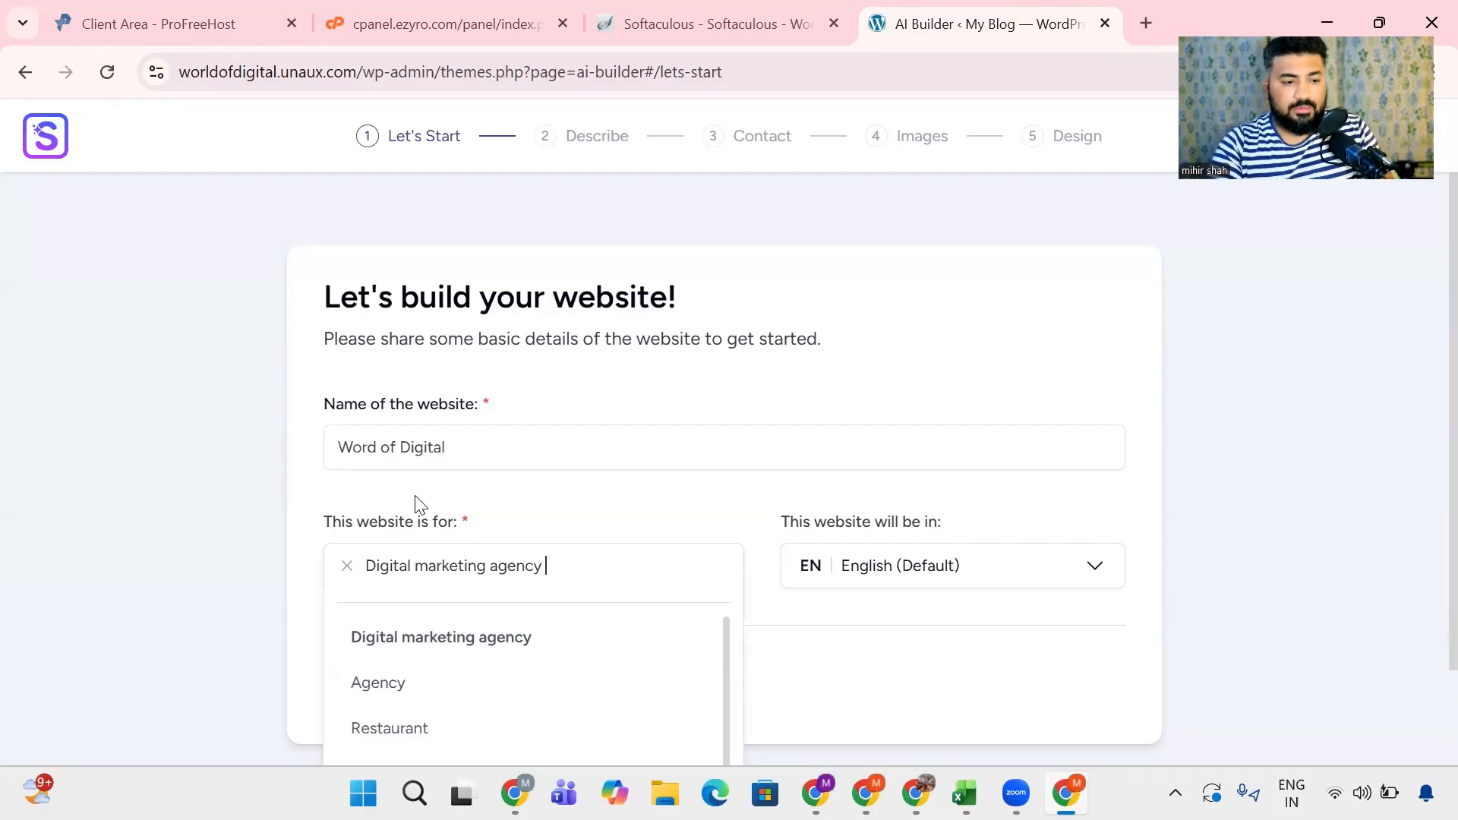
click(469, 629)
click(656, 560)
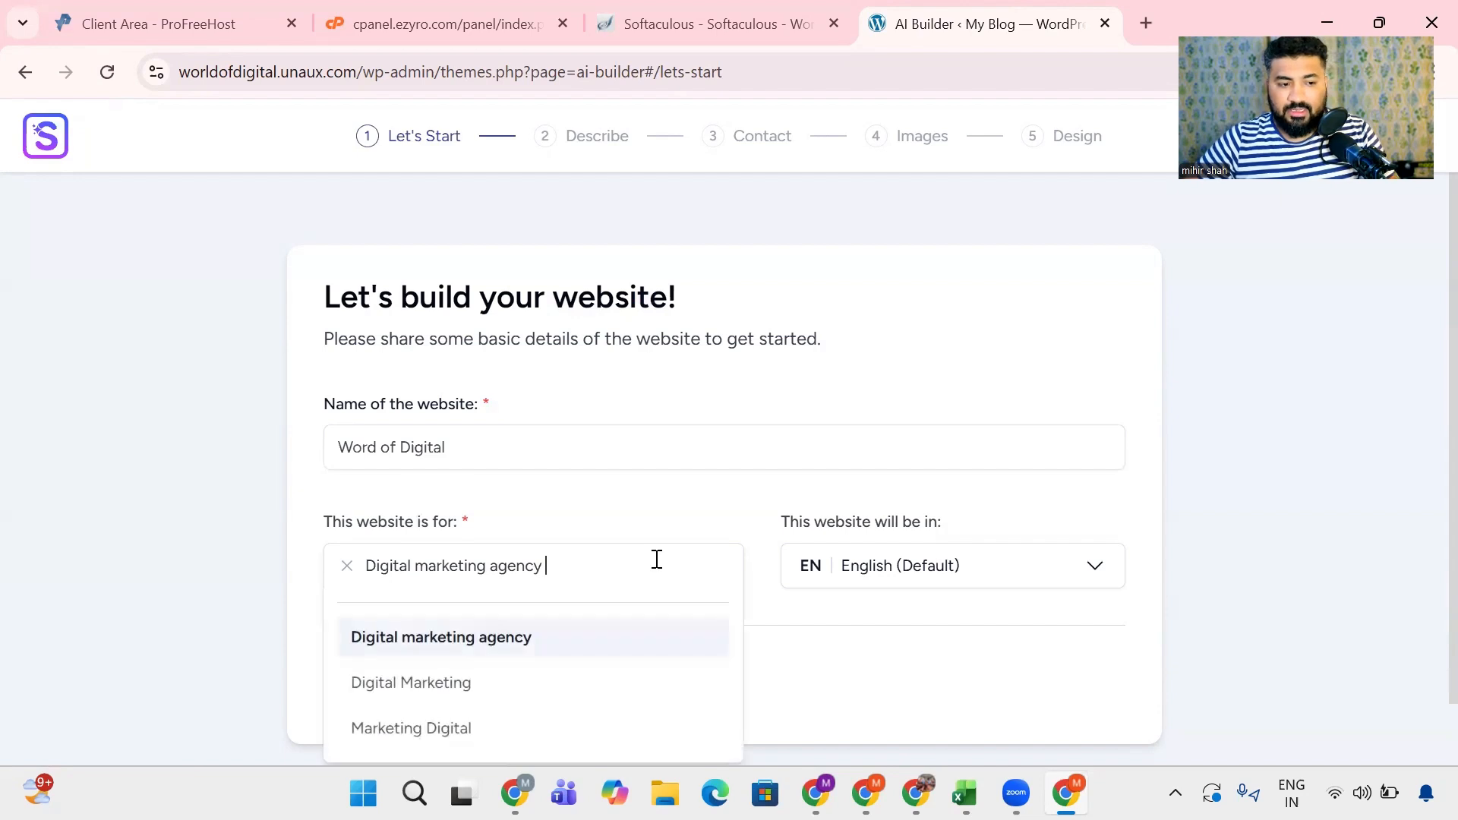
click(873, 681)
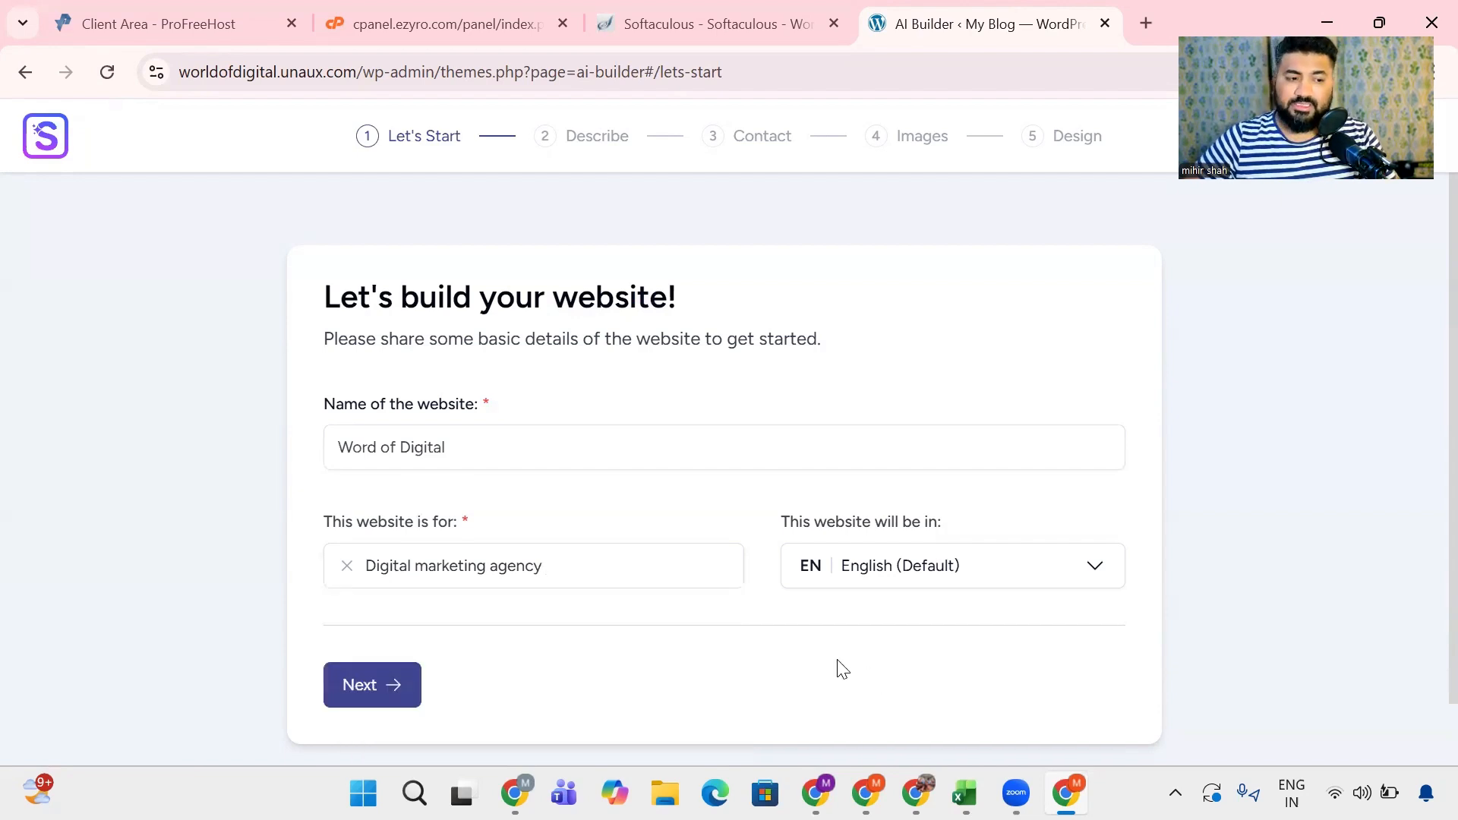
- Browse the available website languages, keep English (Default), and continue to the description stage
click(913, 584)
scroll(914, 588, down, 5)
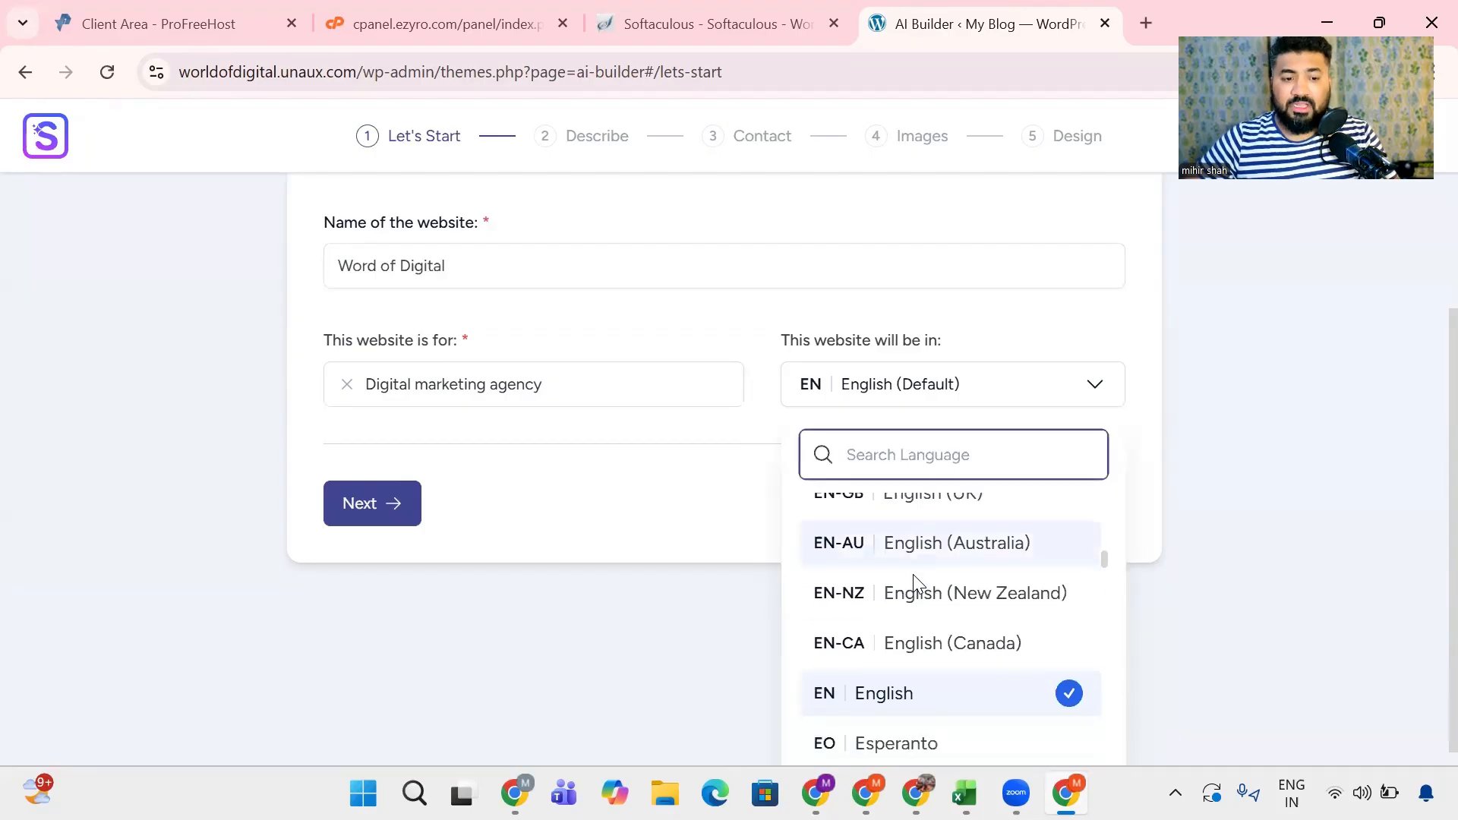
scroll(911, 602, down, 4)
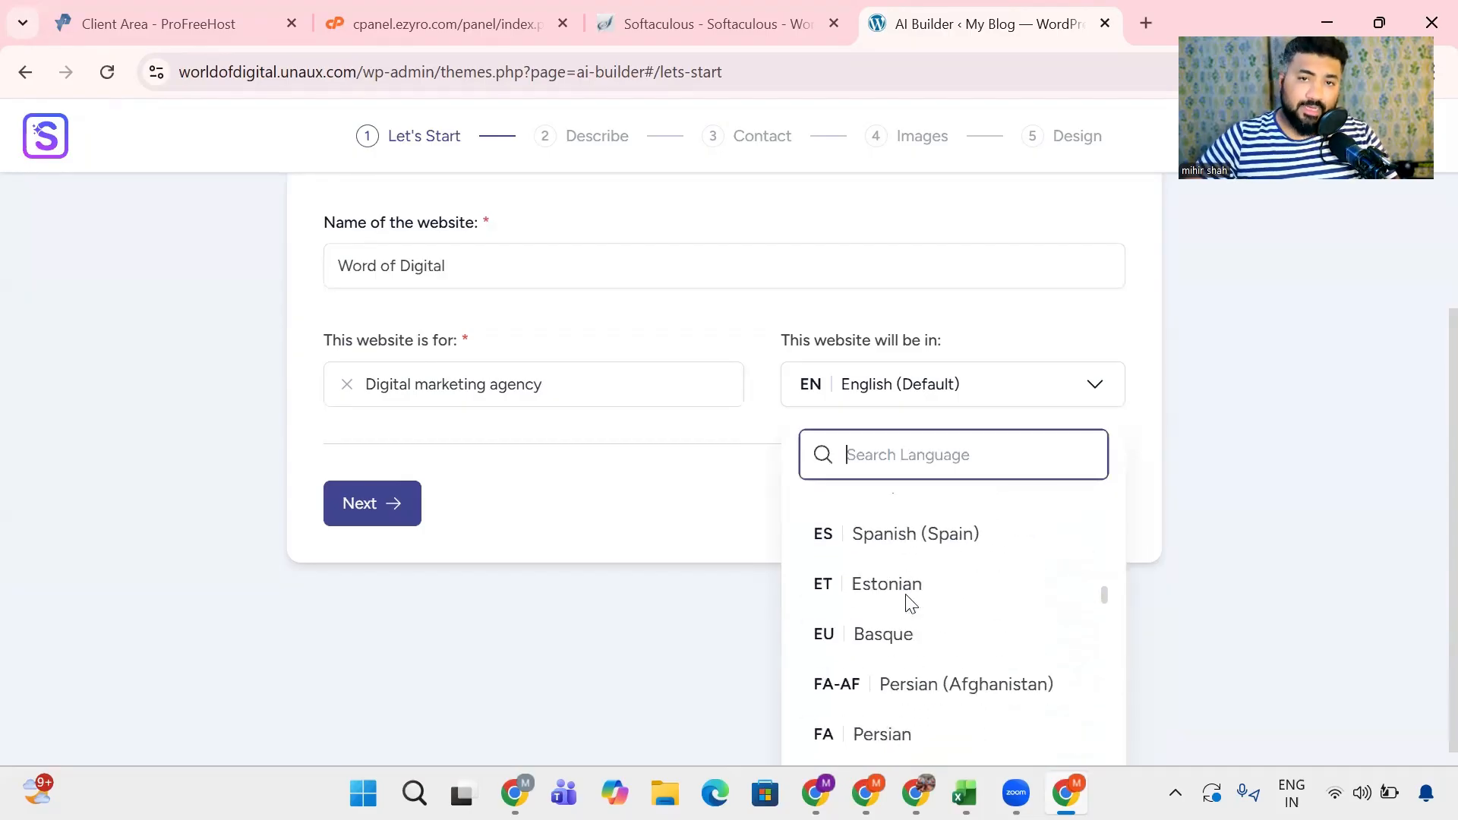
click(378, 514)
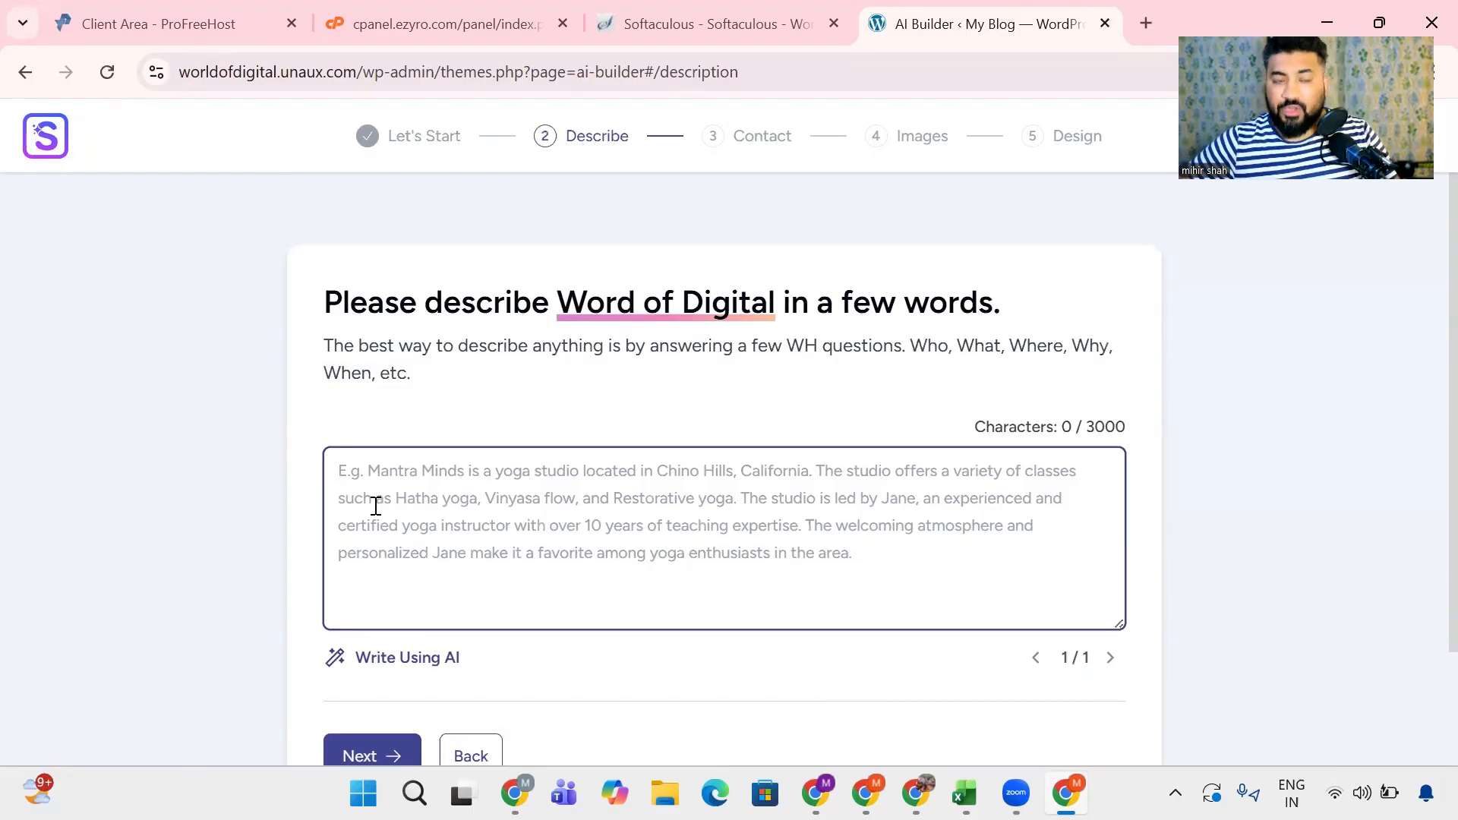
- Generate the website description with AI and review its wording on the business type, location and services
click(399, 668)
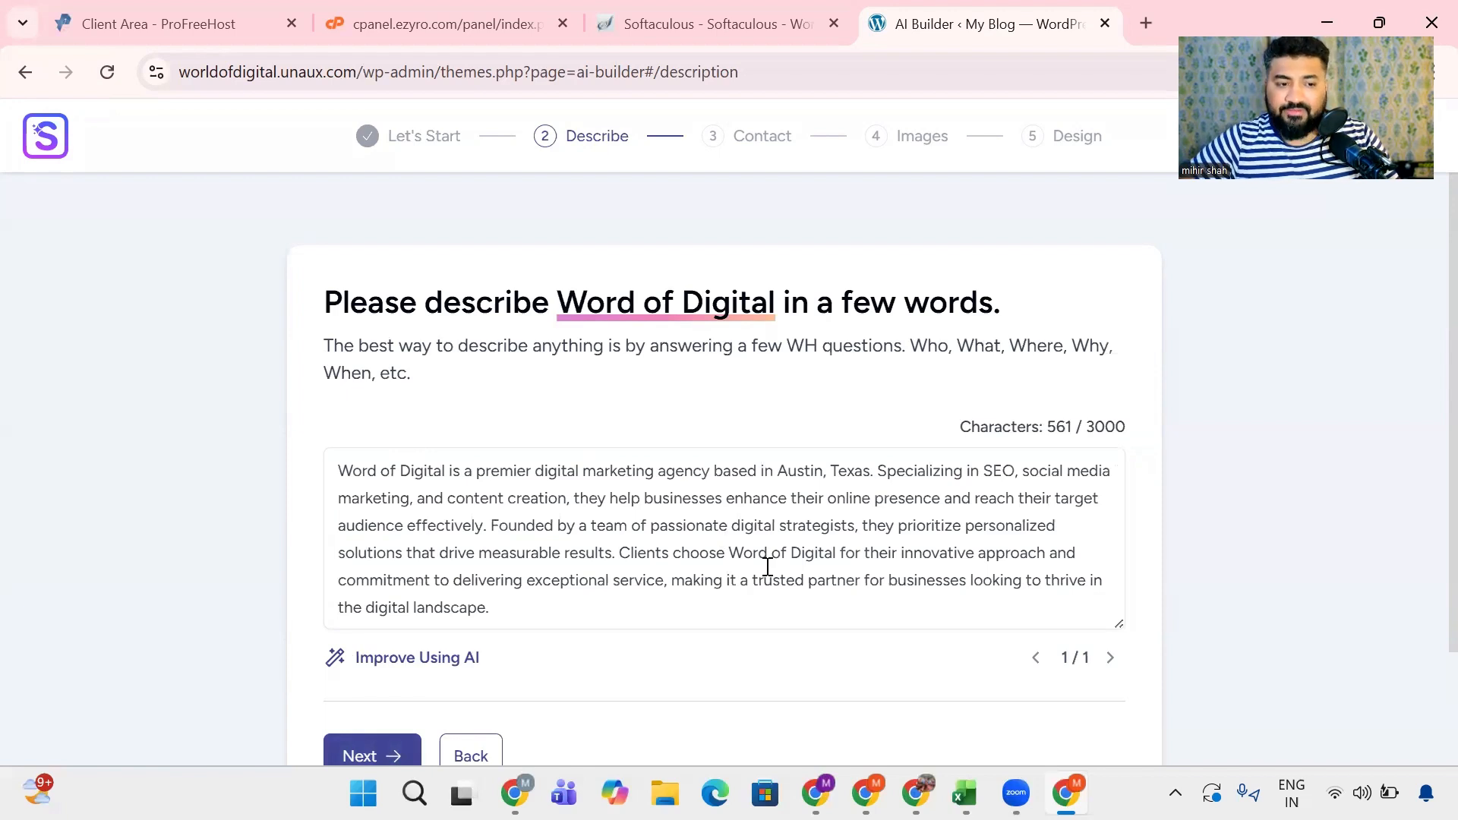
drag(530, 470, 626, 472)
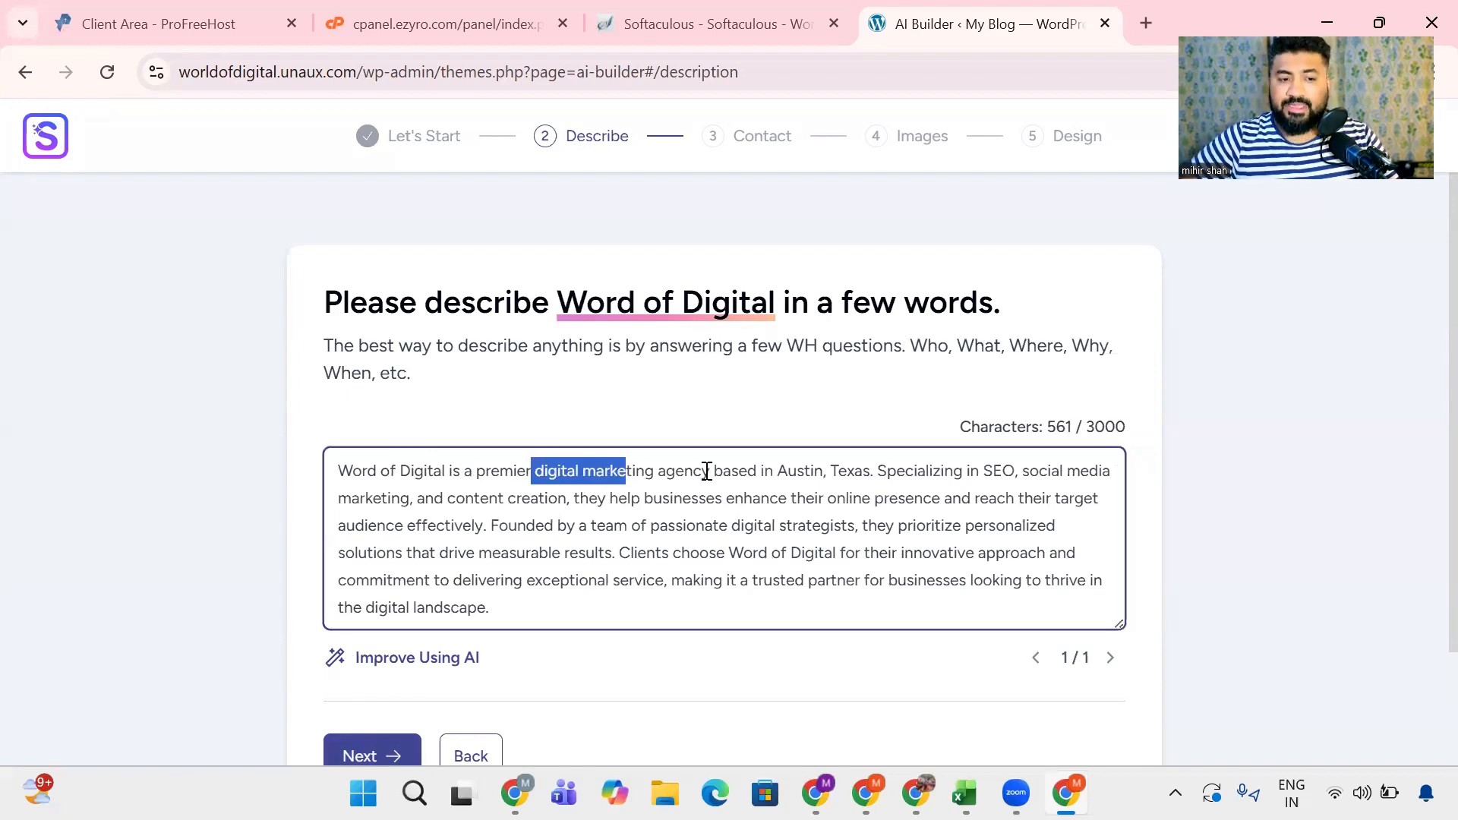
drag(773, 471, 971, 474)
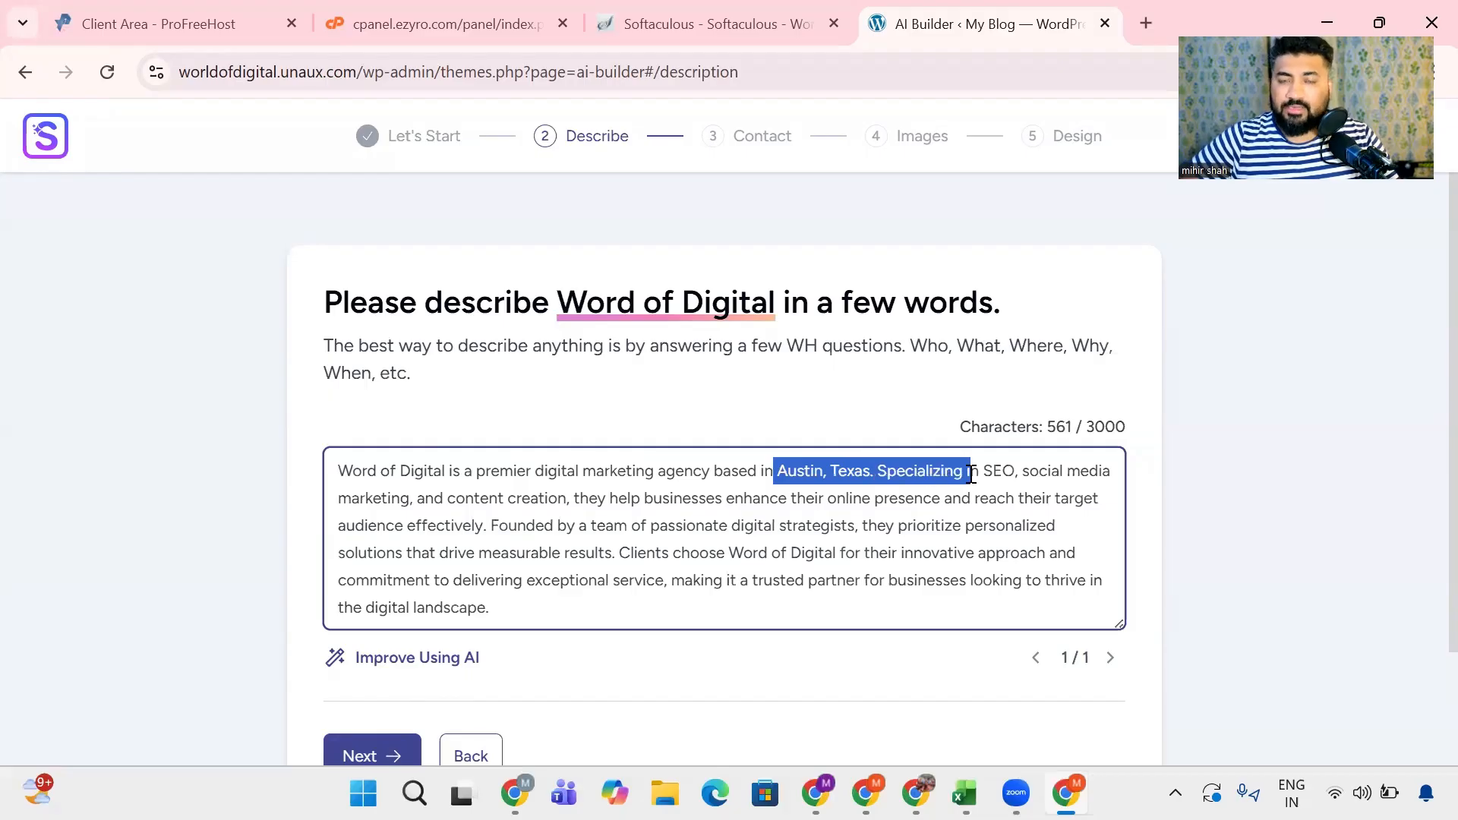
click(971, 473)
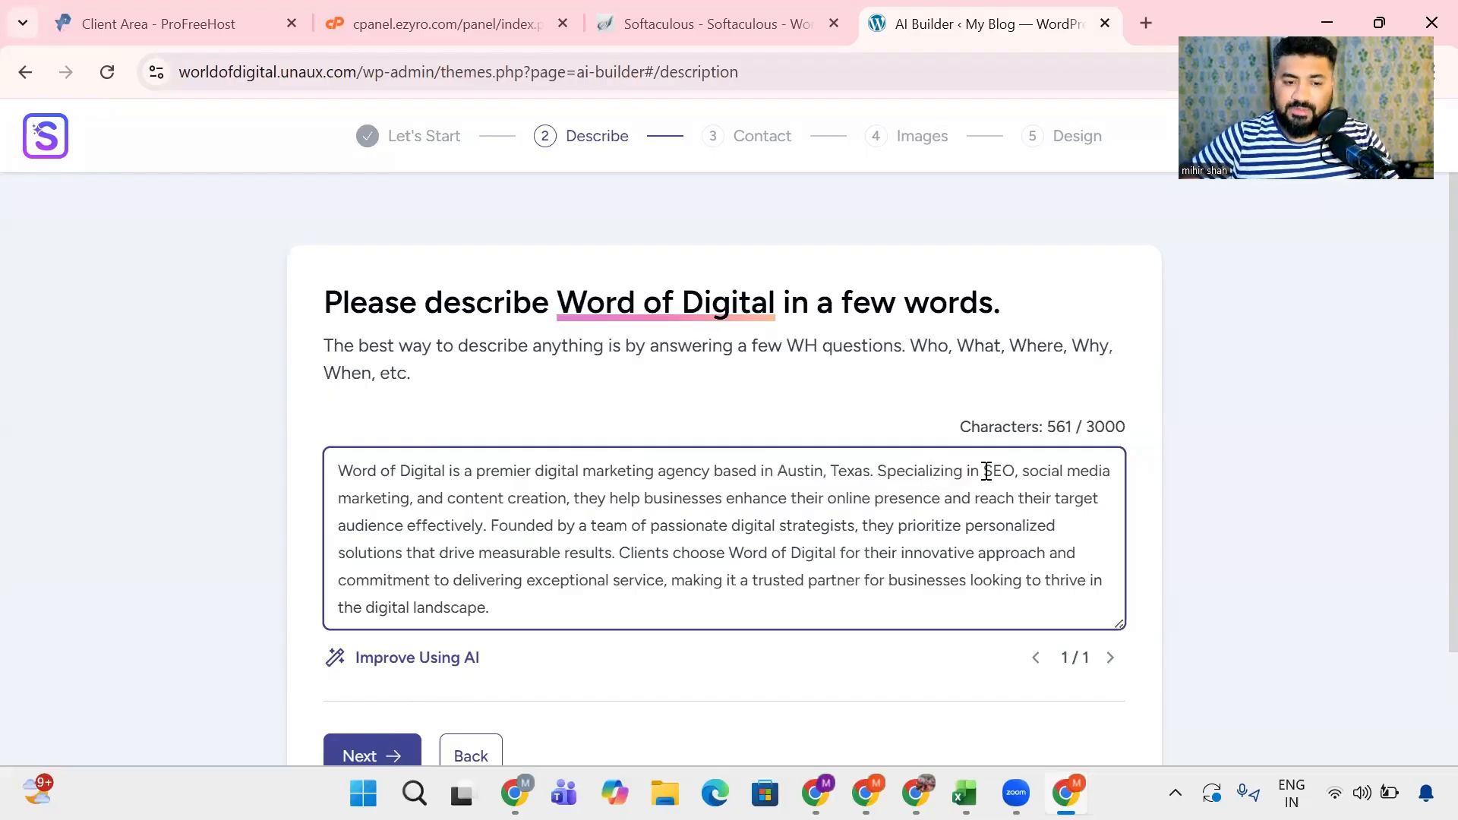
drag(952, 474, 1040, 480)
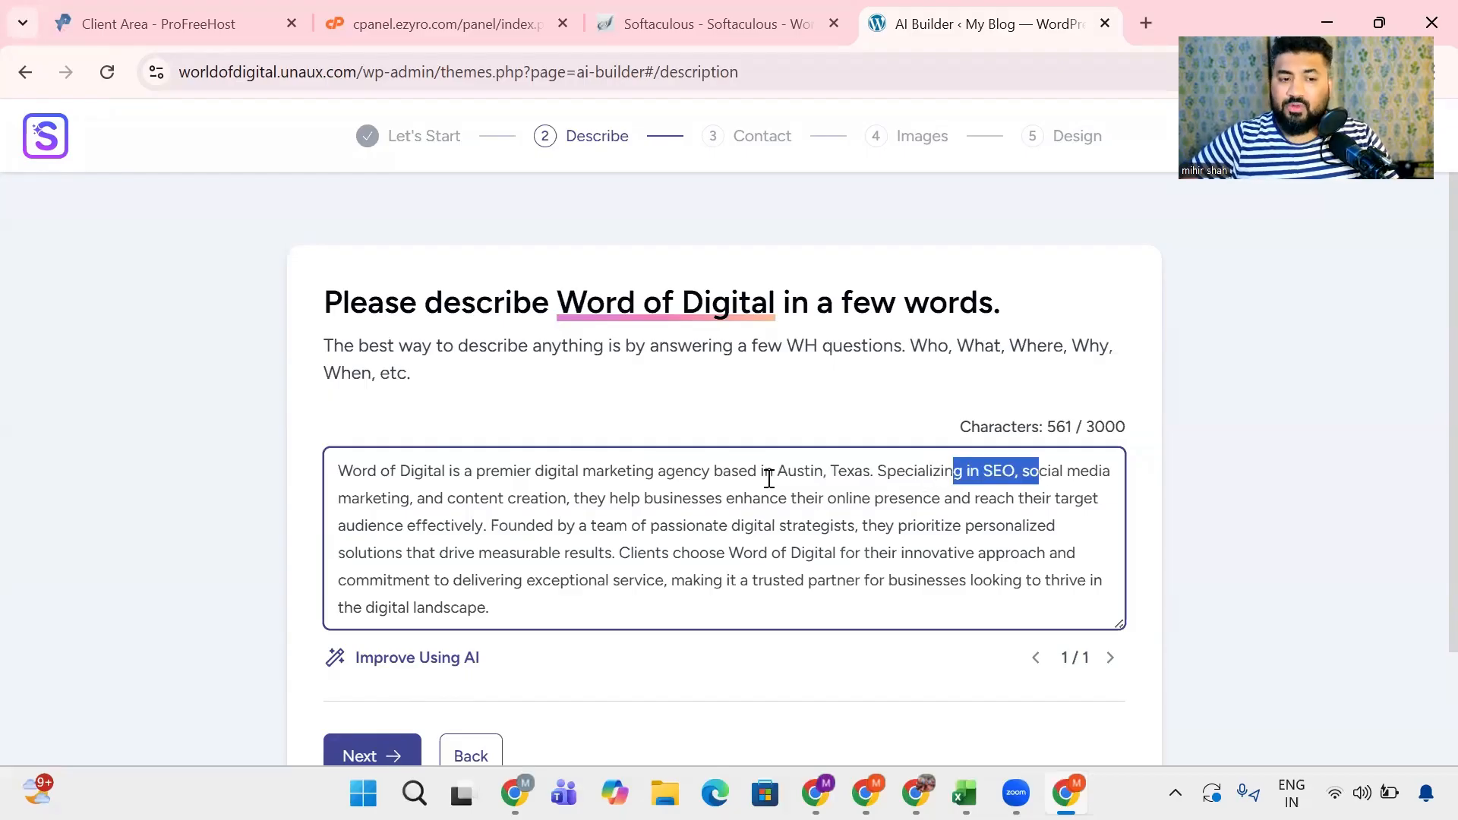
drag(763, 472, 887, 471)
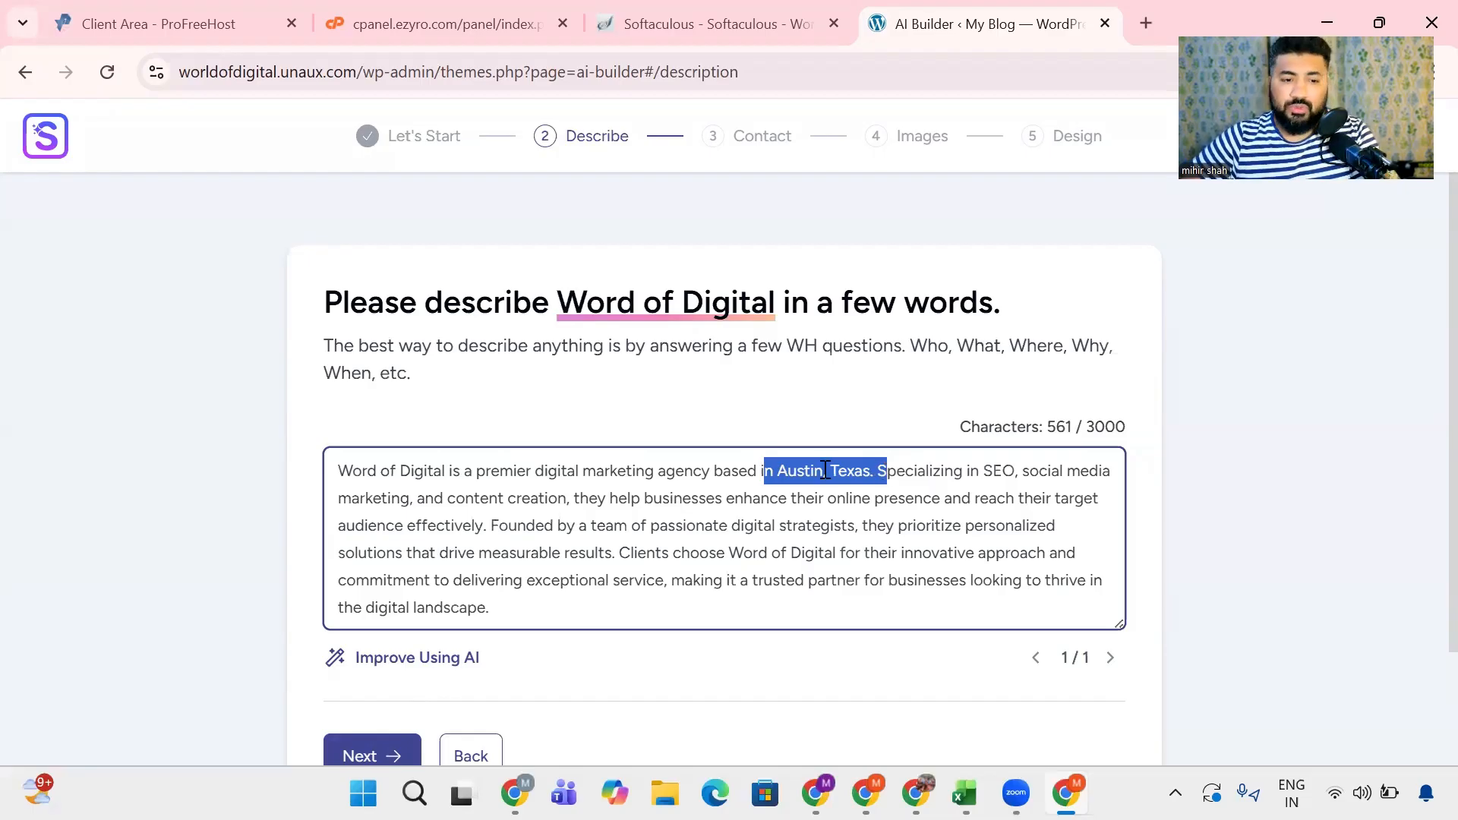
click(757, 473)
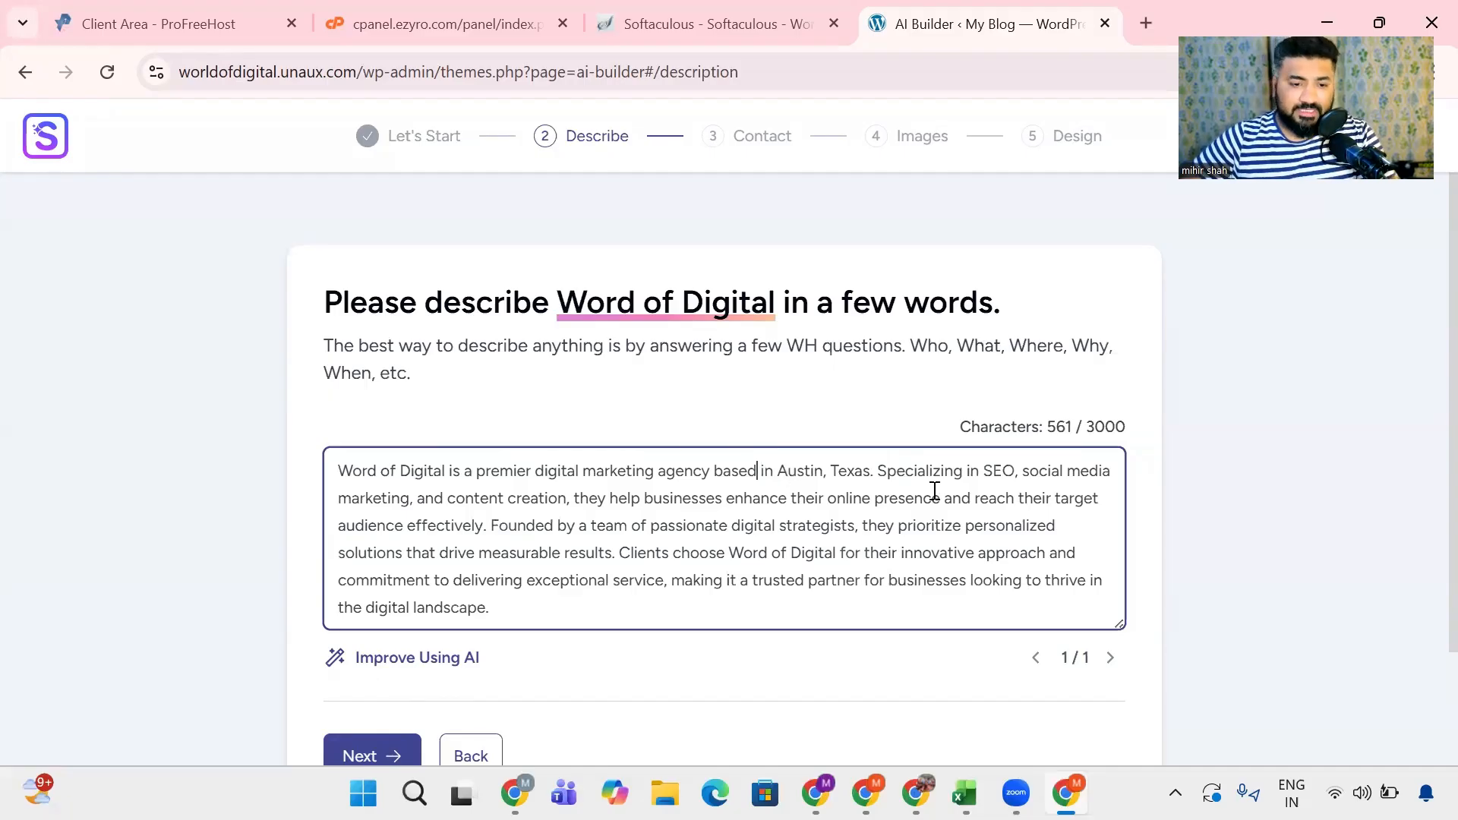
drag(944, 472, 560, 500)
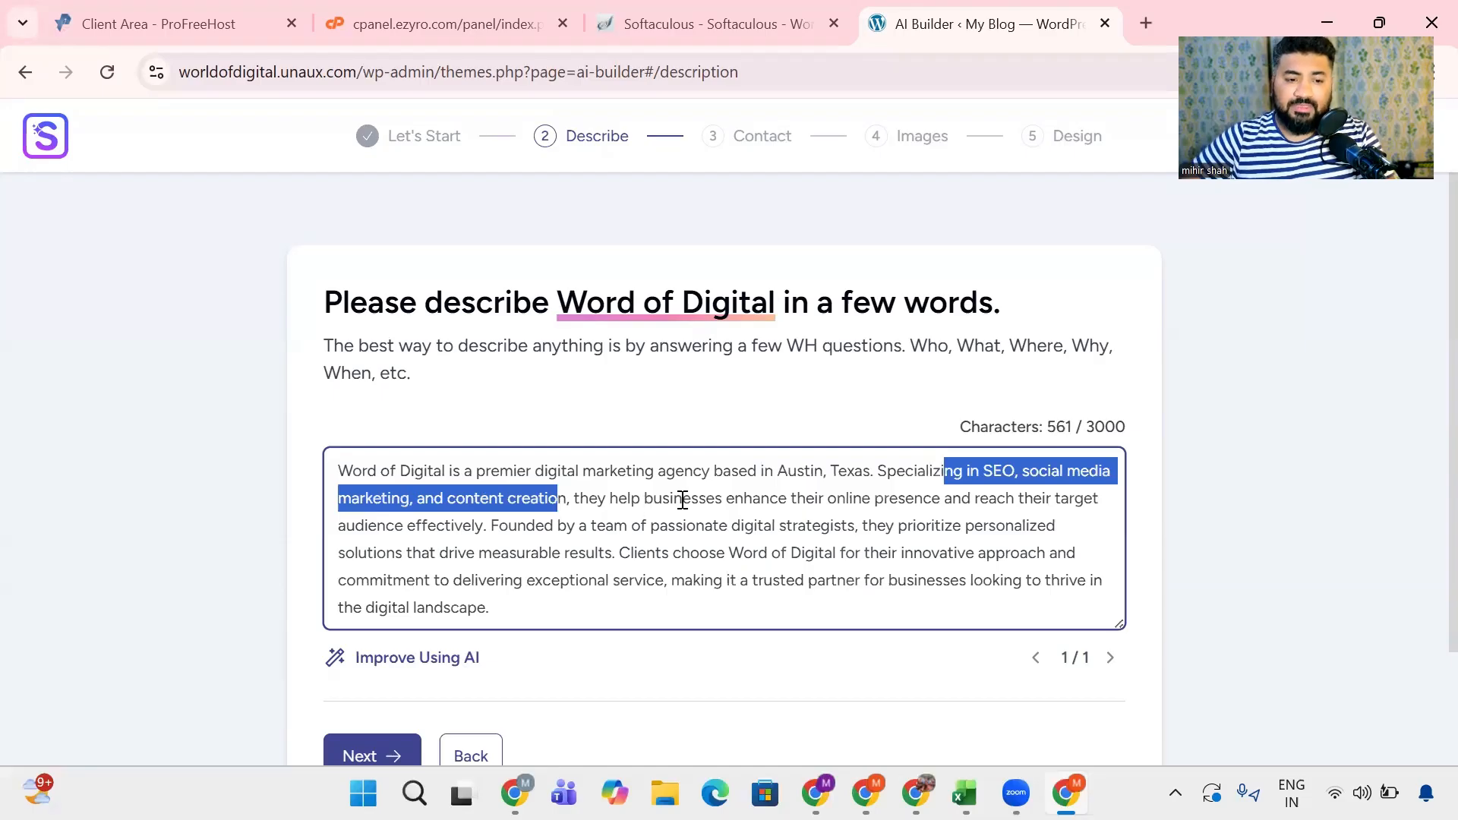
- Review the rest of the generated description, from the target audience to the closing sentence, along with its character limit
drag(681, 498, 1125, 530)
click(953, 525)
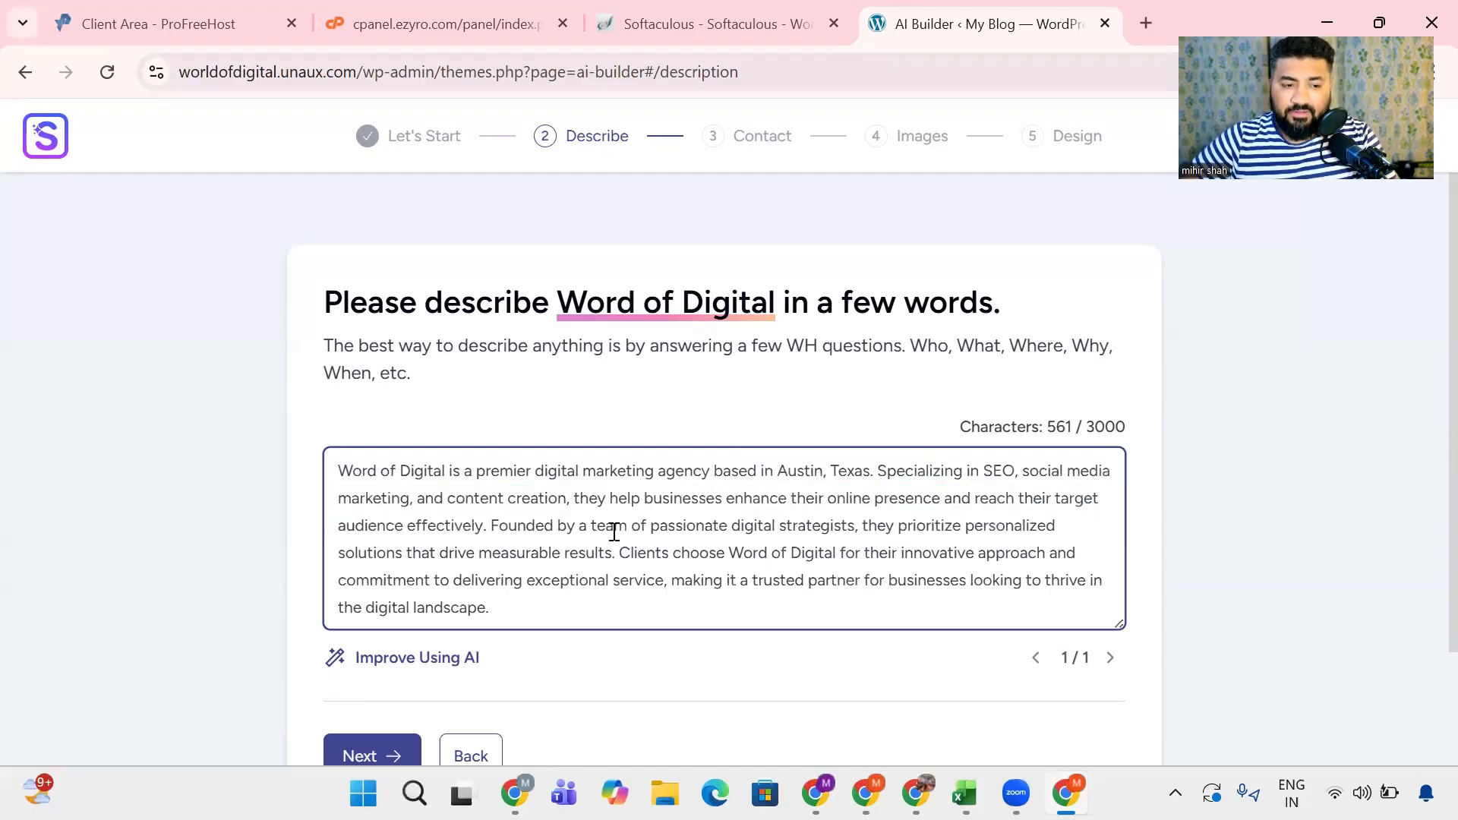
drag(651, 525, 619, 560)
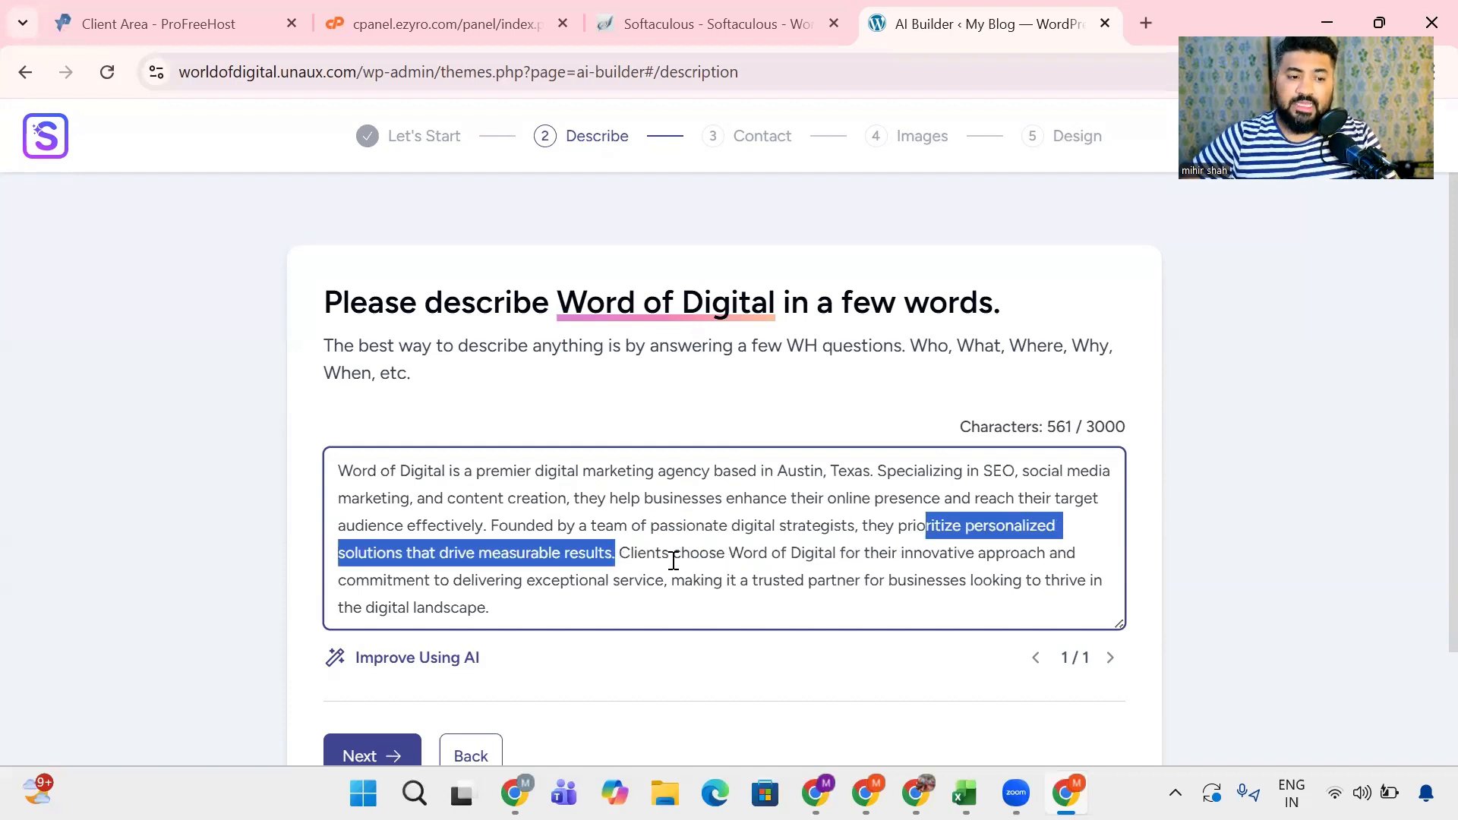
drag(730, 555, 1123, 607)
click(634, 583)
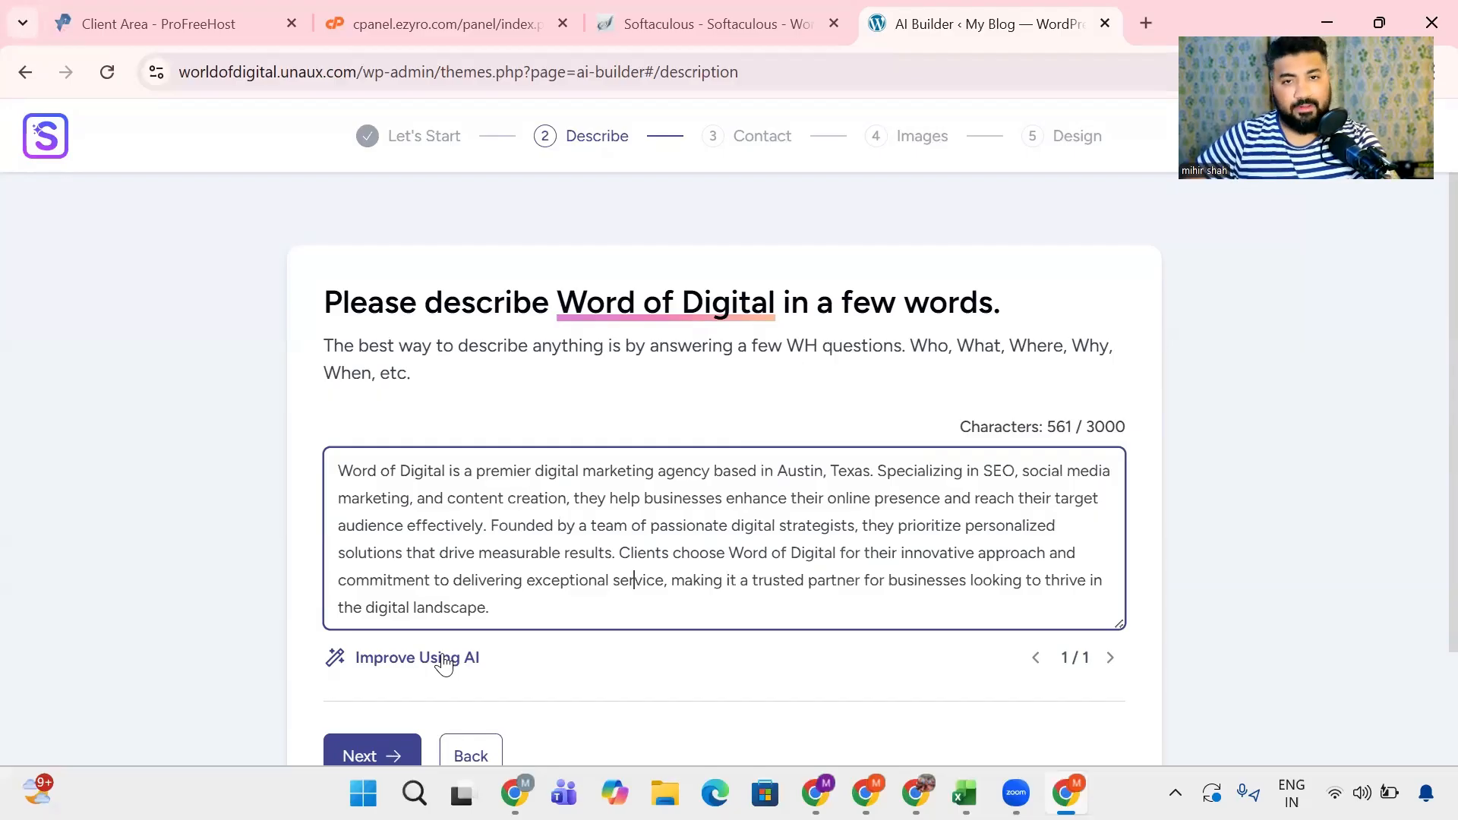
triple_click(472, 482)
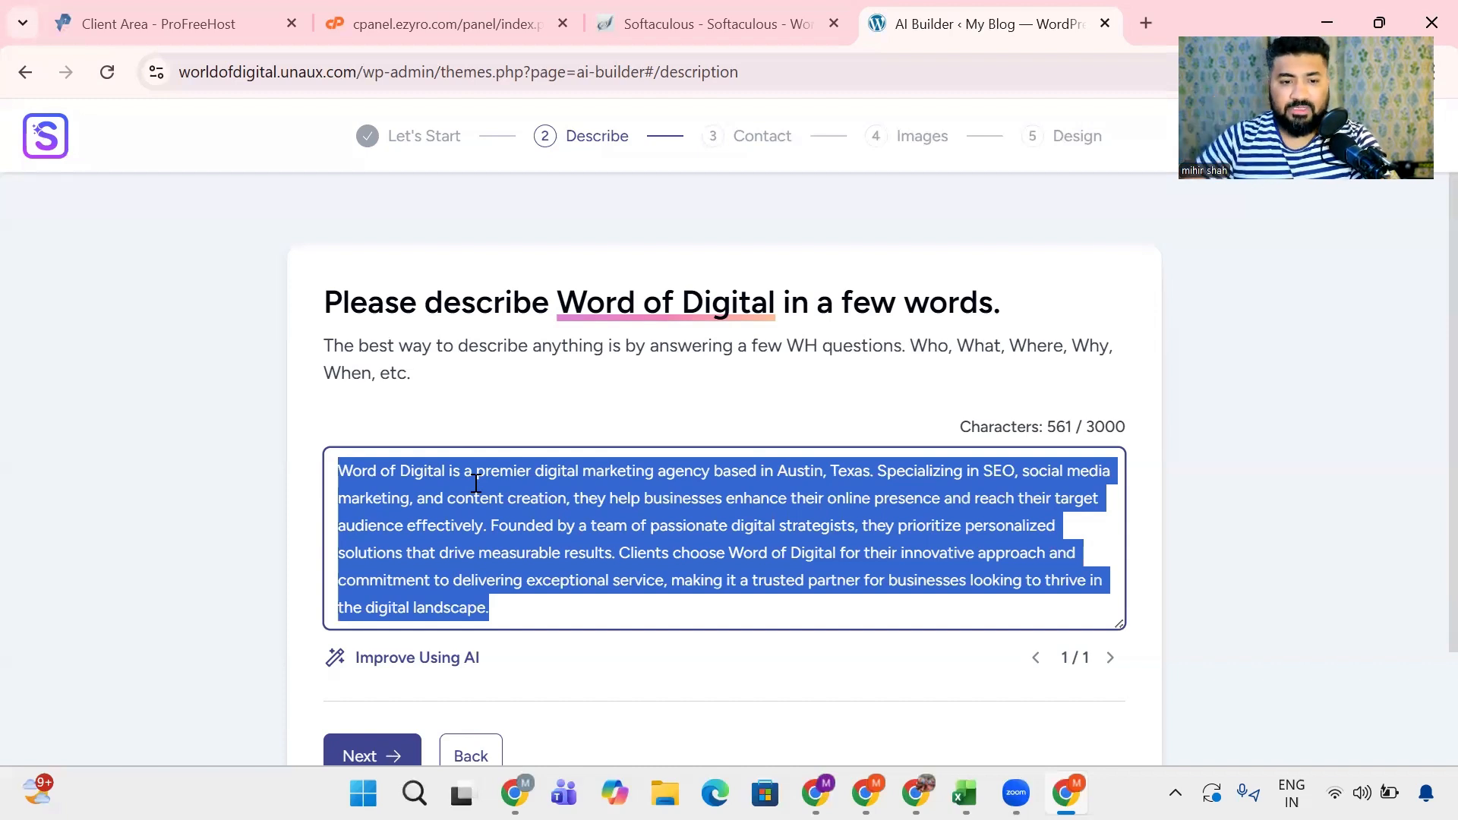
drag(1088, 426, 1128, 427)
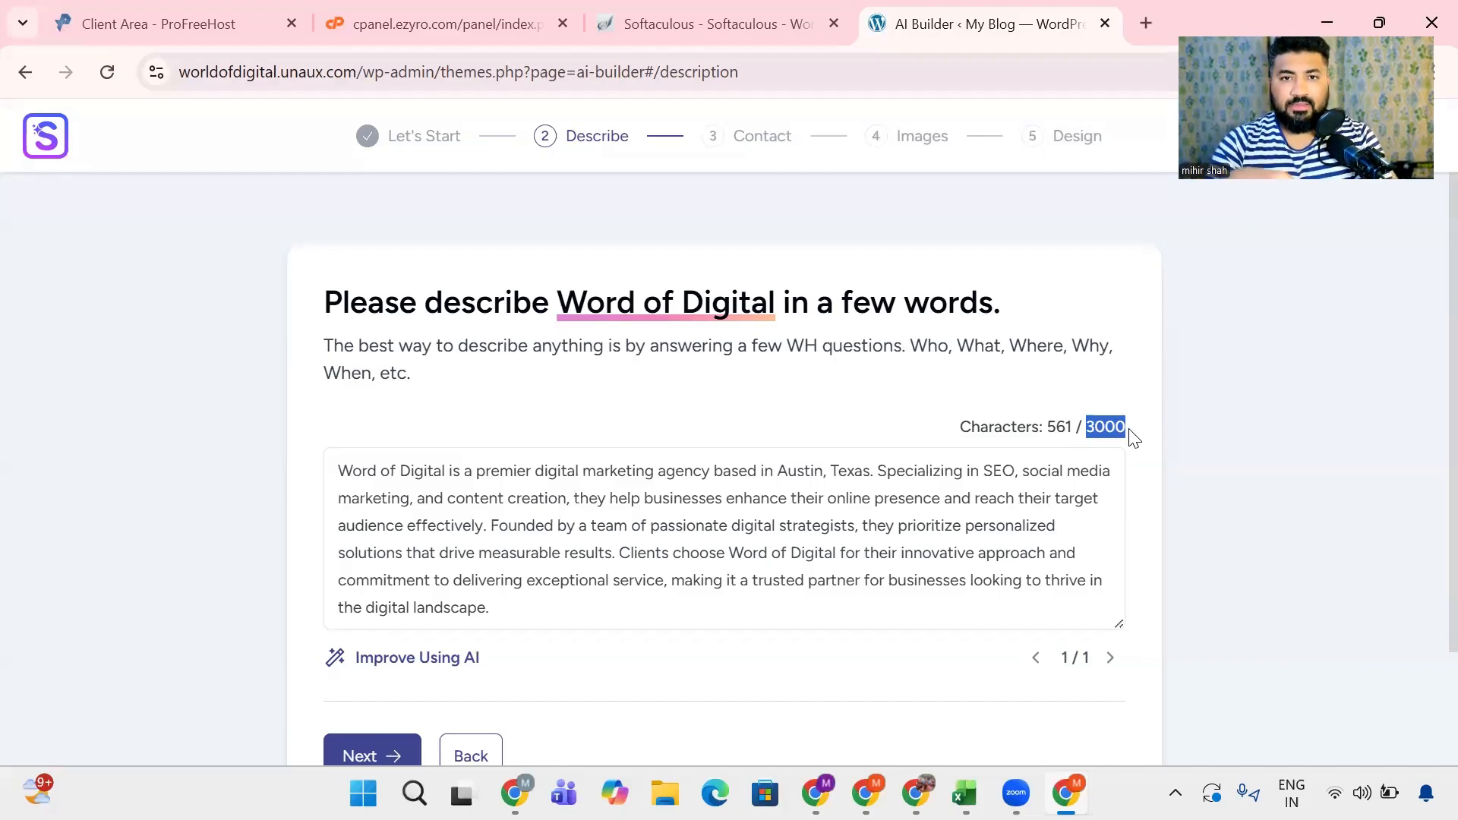
- Search Google in a new tab for "Digitl marketing agency" and open the sponsored anbluxury.com website as a reference
click(1146, 23)
text(D)
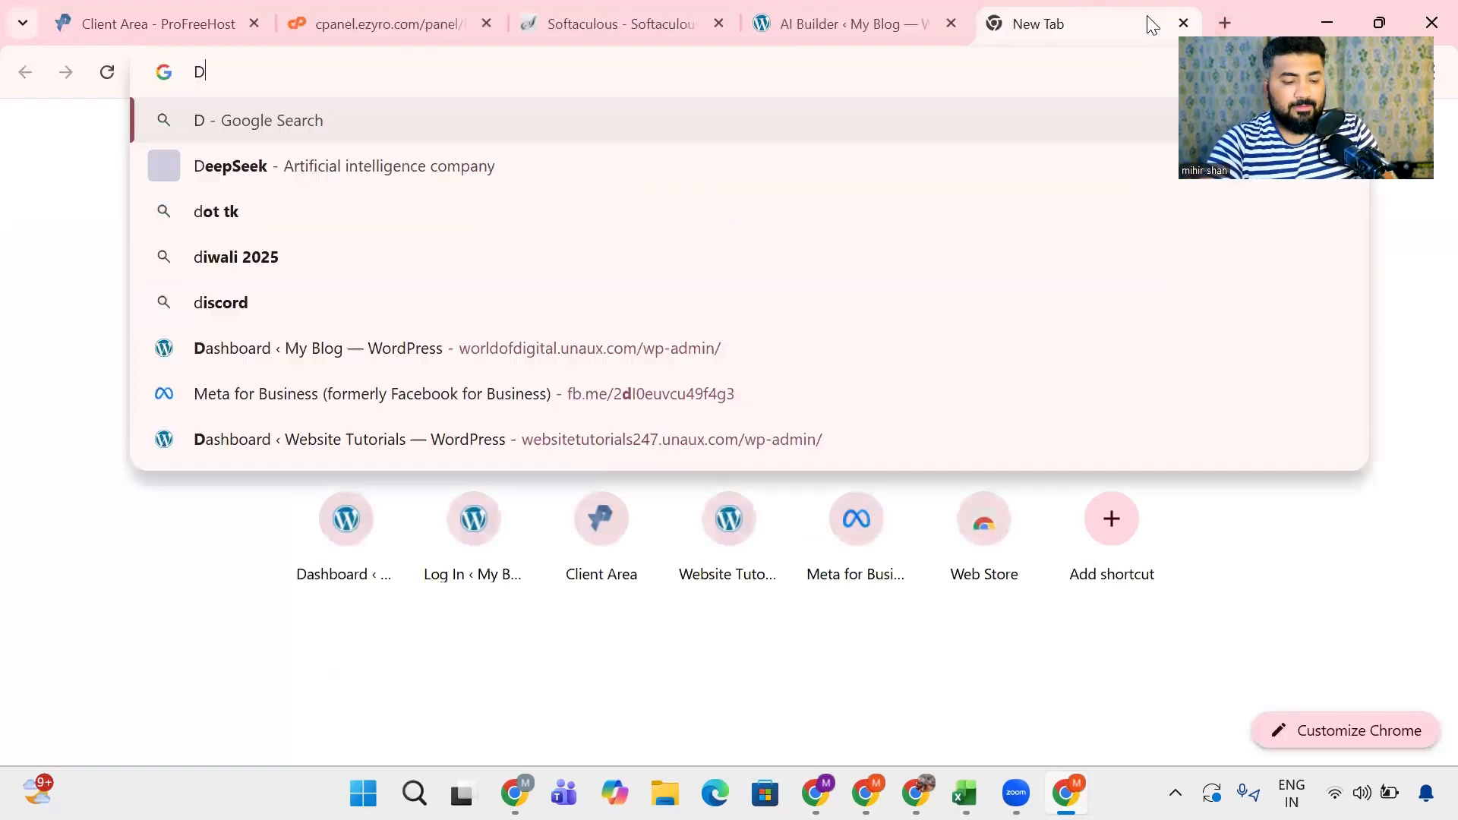
text(igitl marke)
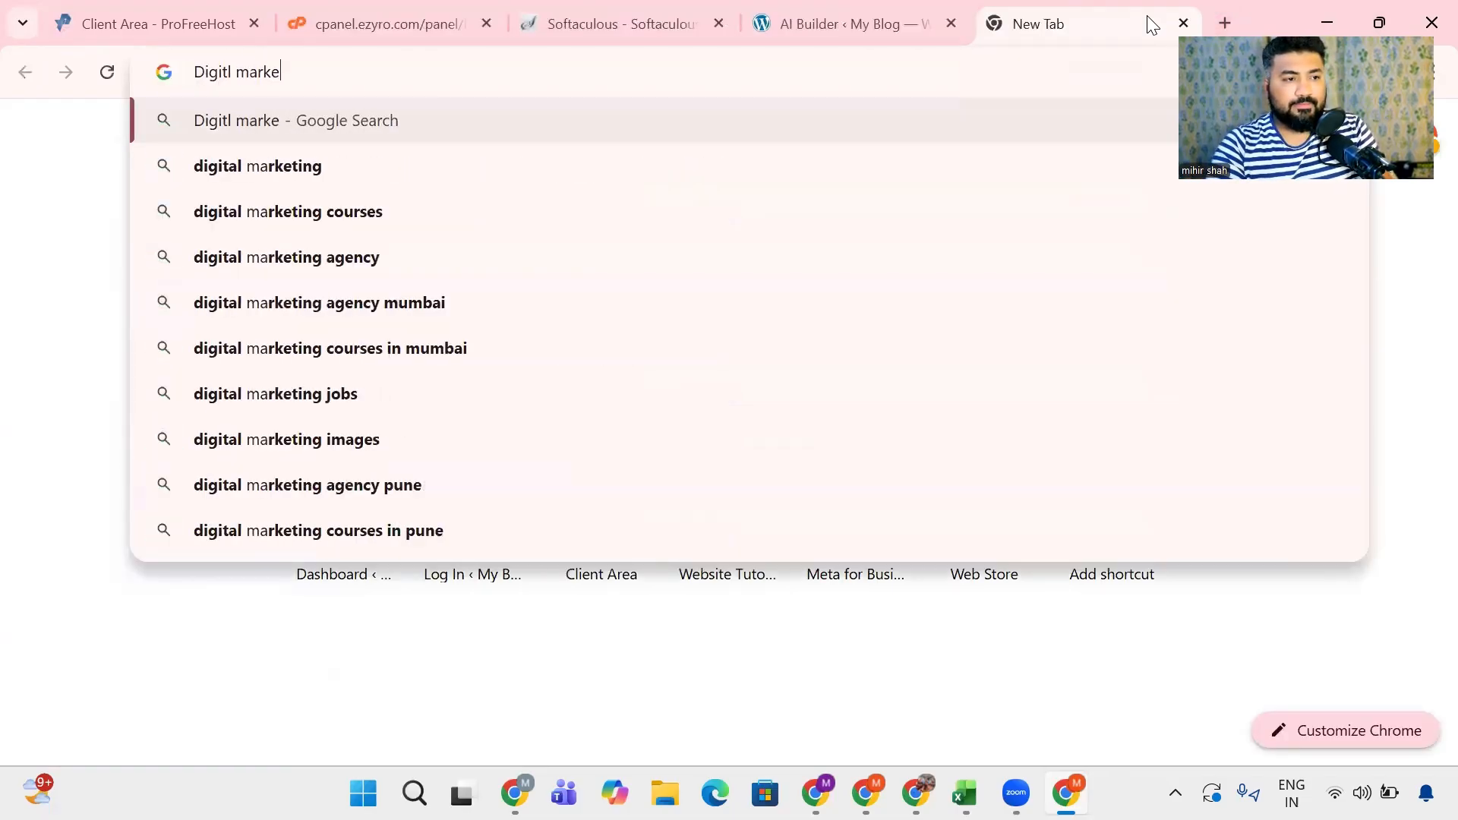
text(ting agency)
key(Return)
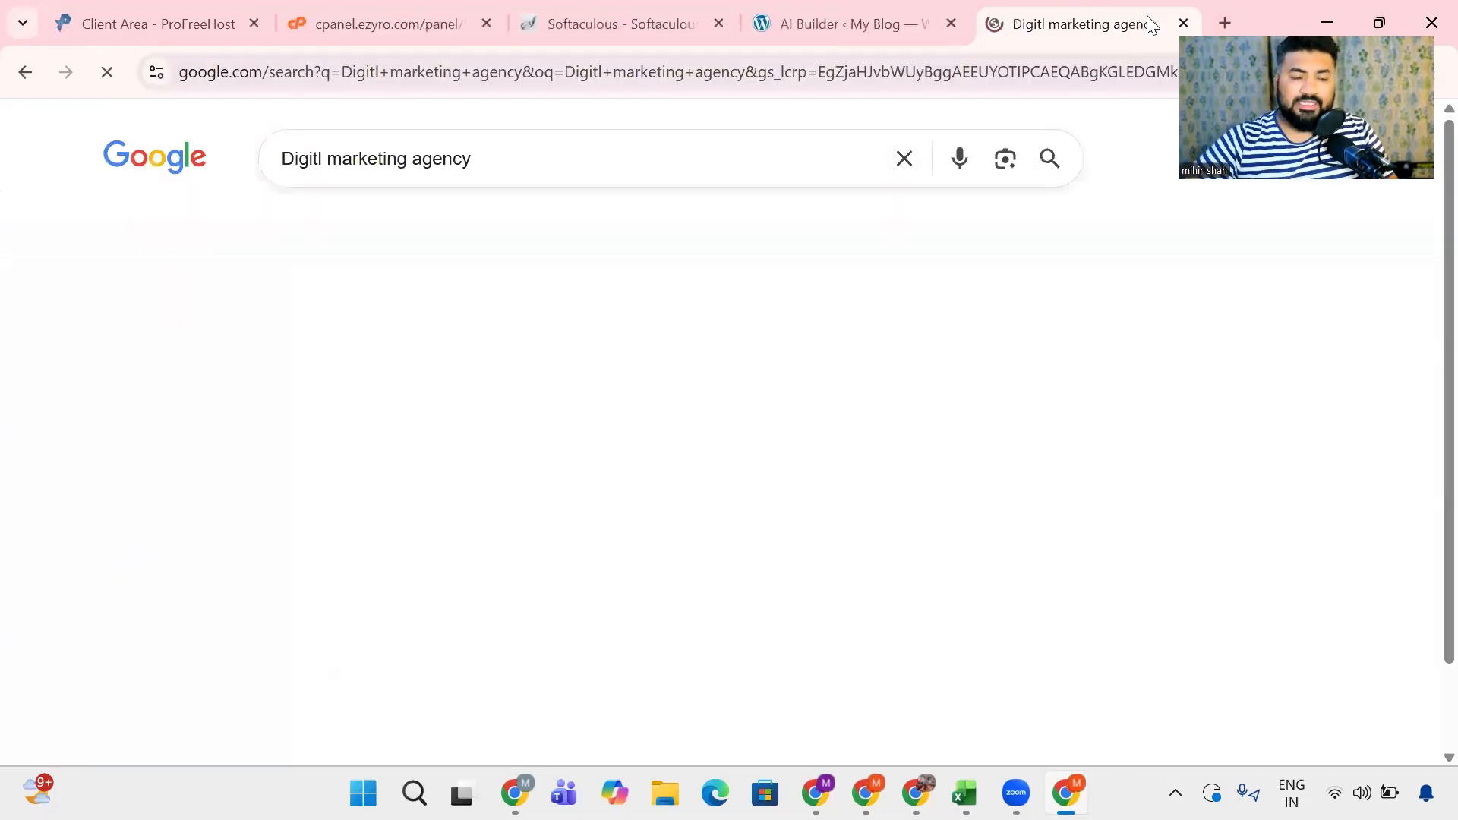
scroll(532, 467, down, 4)
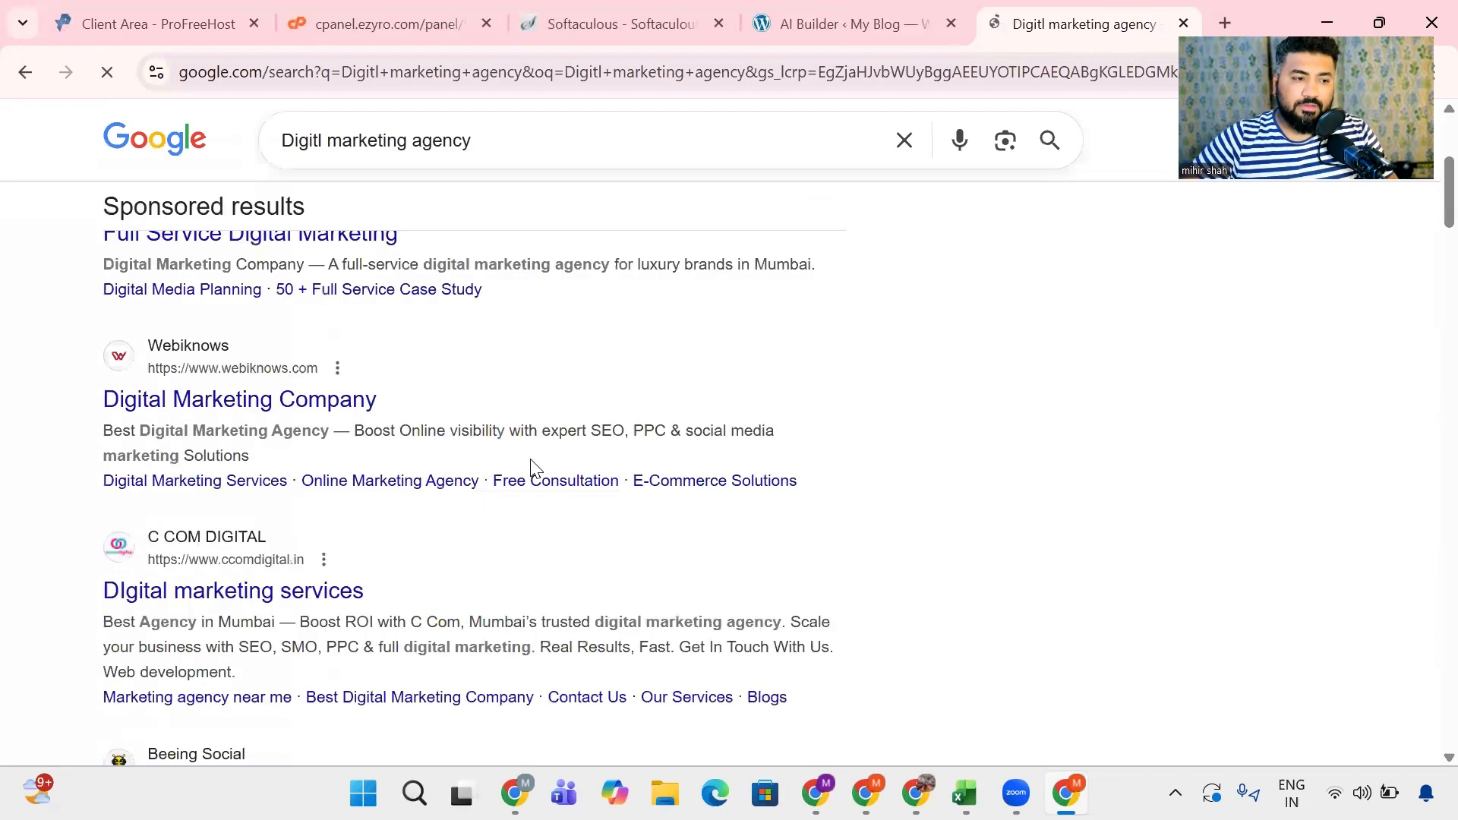
scroll(531, 467, up, 1)
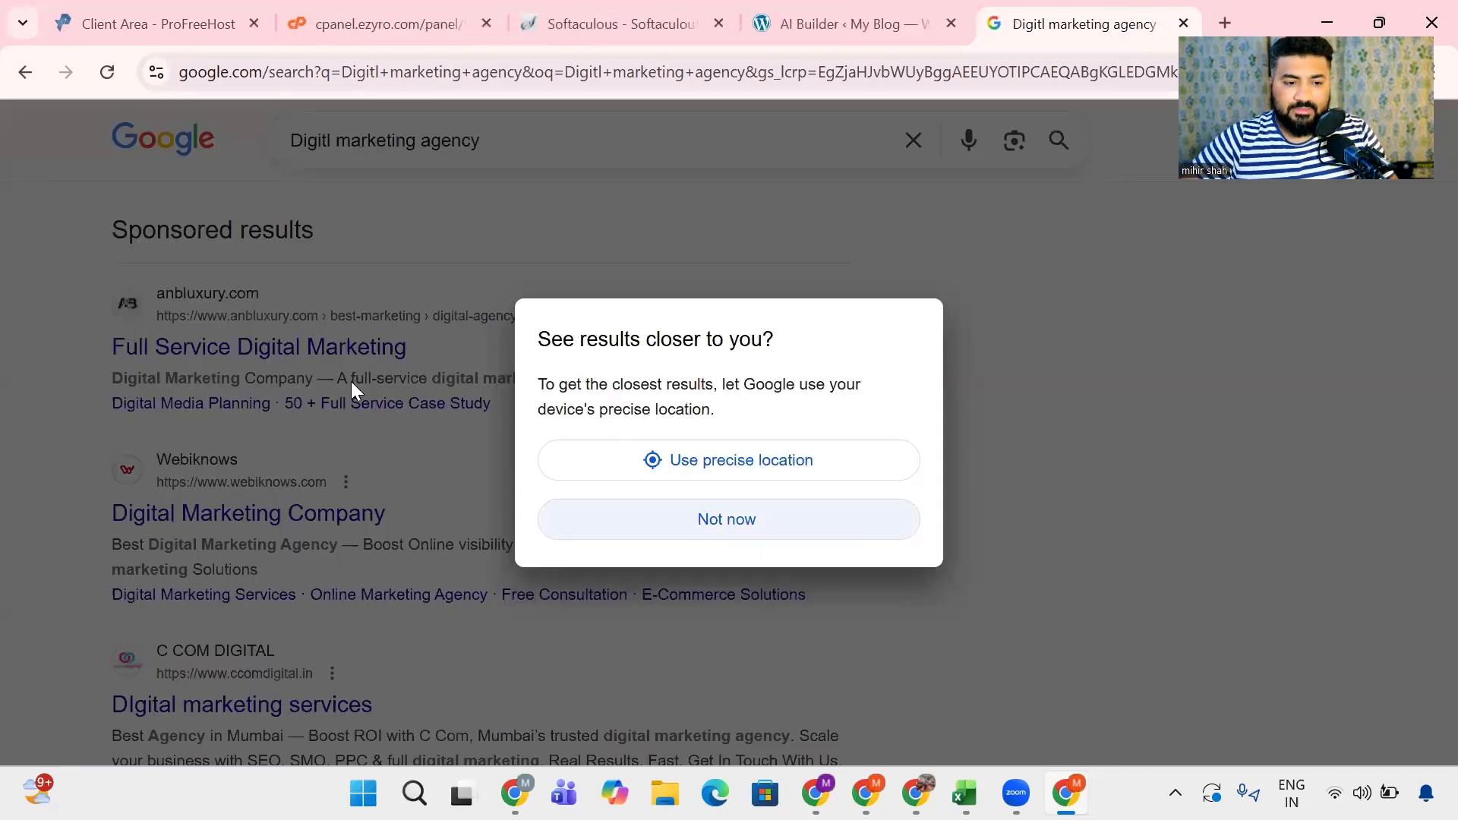
click(351, 384)
click(292, 351)
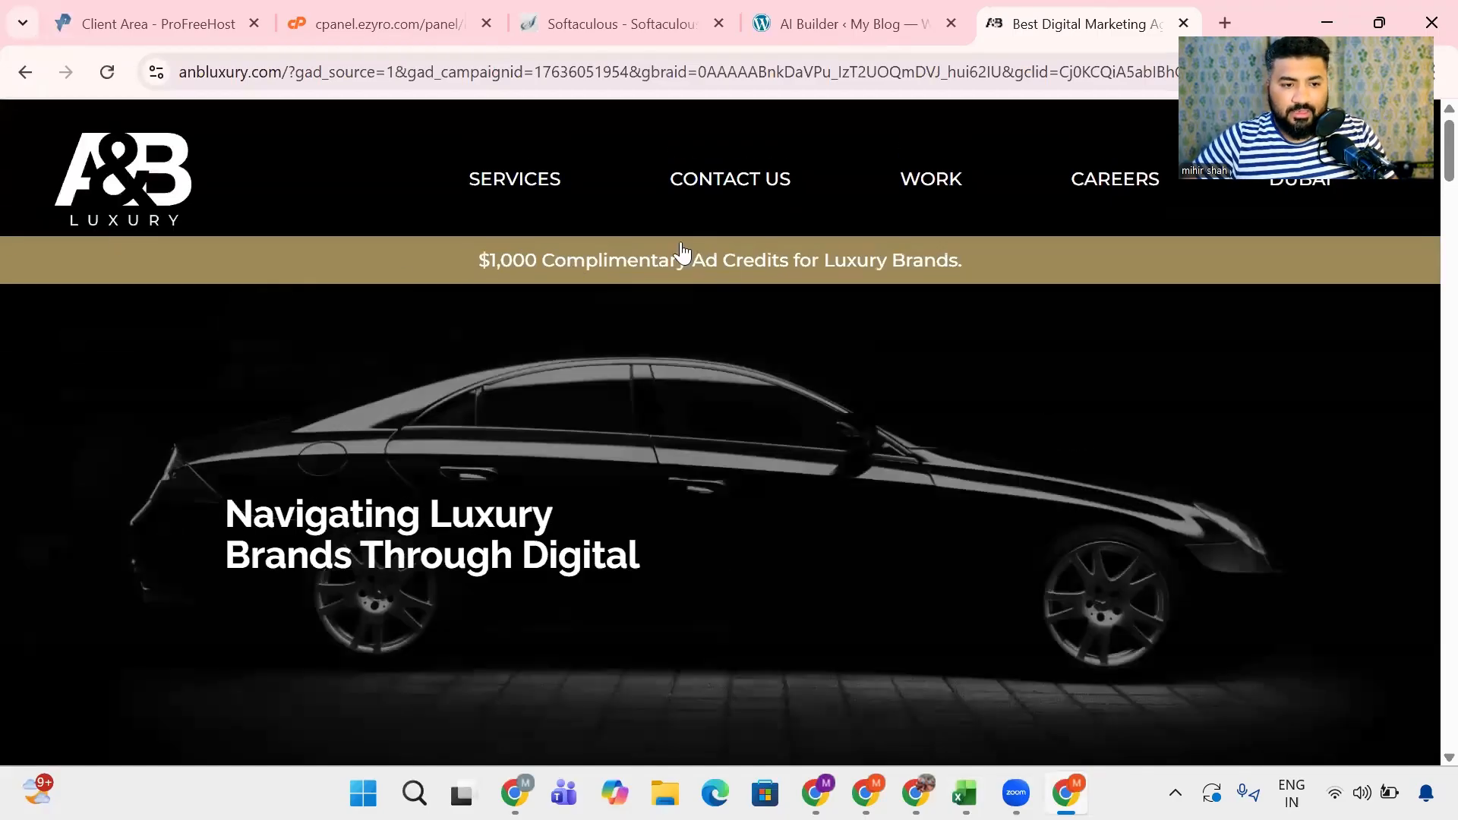
- Examine the Our Services section of the A&B Luxury site and compare it with the services named in the AI Builder description
scroll(595, 351, down, 5)
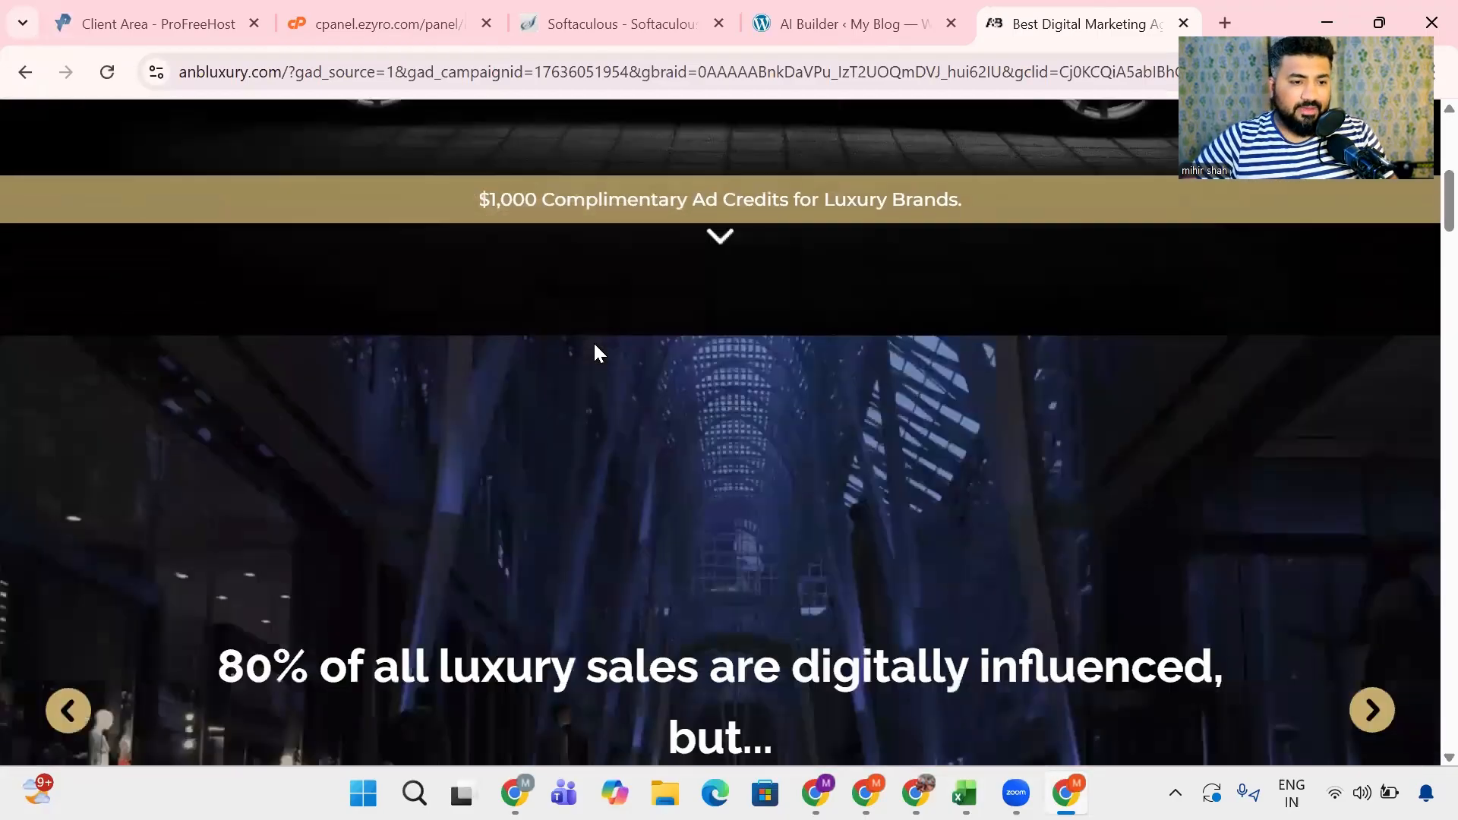
scroll(594, 353, down, 2)
scroll(594, 353, down, 8)
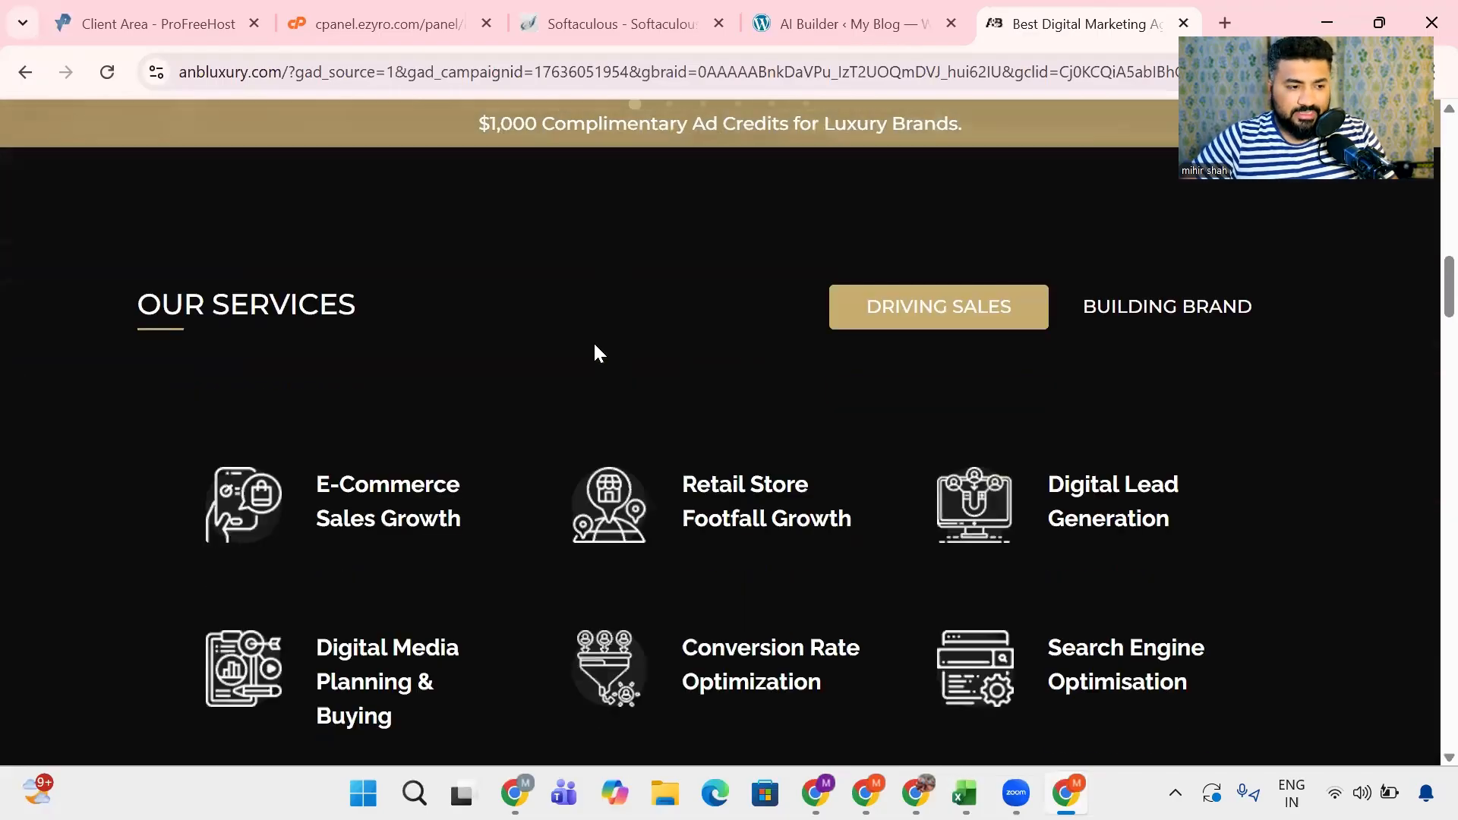
drag(98, 303, 378, 313)
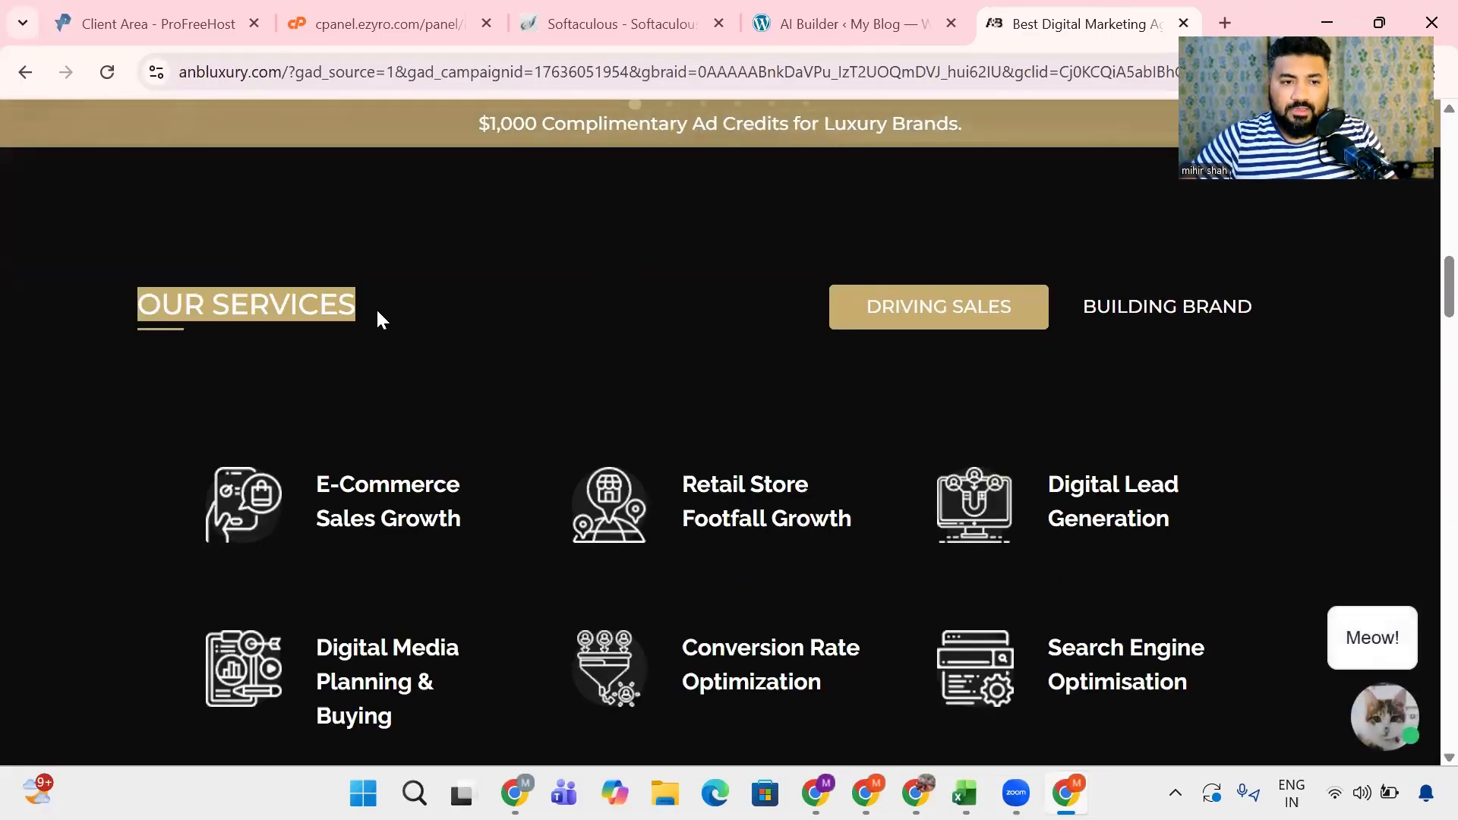
click(917, 5)
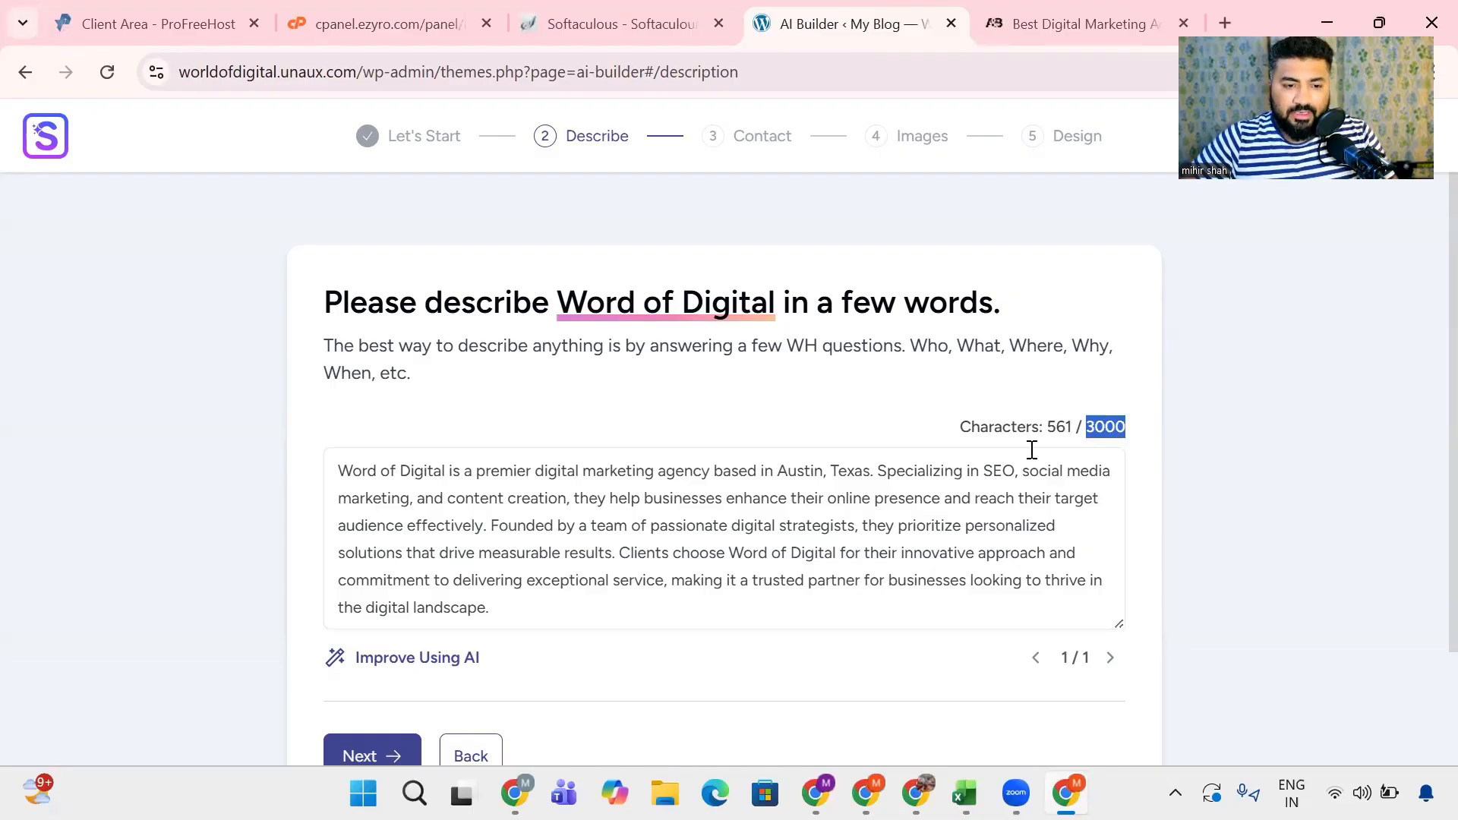
drag(991, 466, 576, 495)
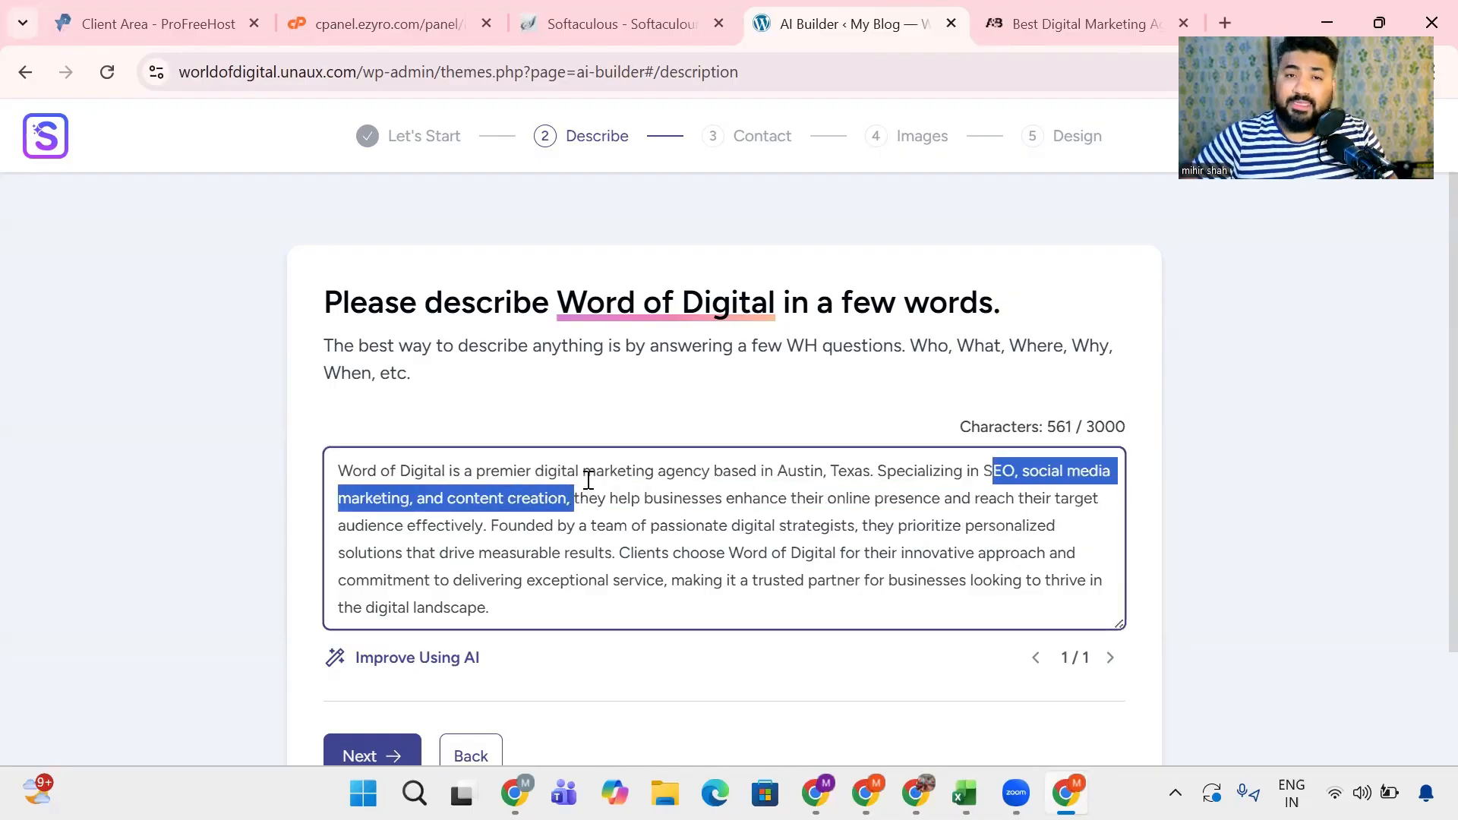
- Dismiss the chatbot on the A&B Luxury site, examine its Our Work section, and compare it with the full AI Builder description
click(1033, 34)
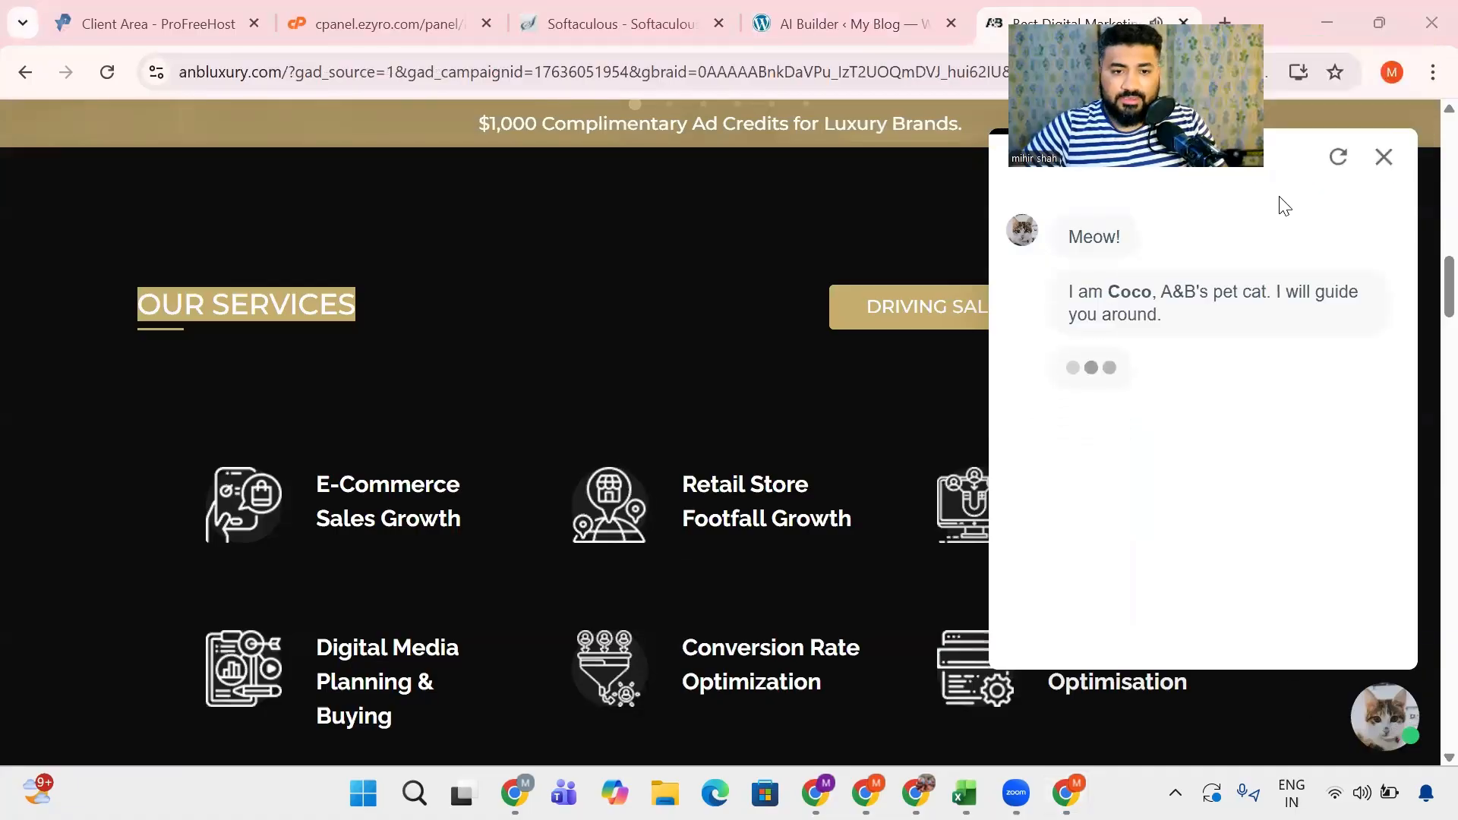
click(881, 579)
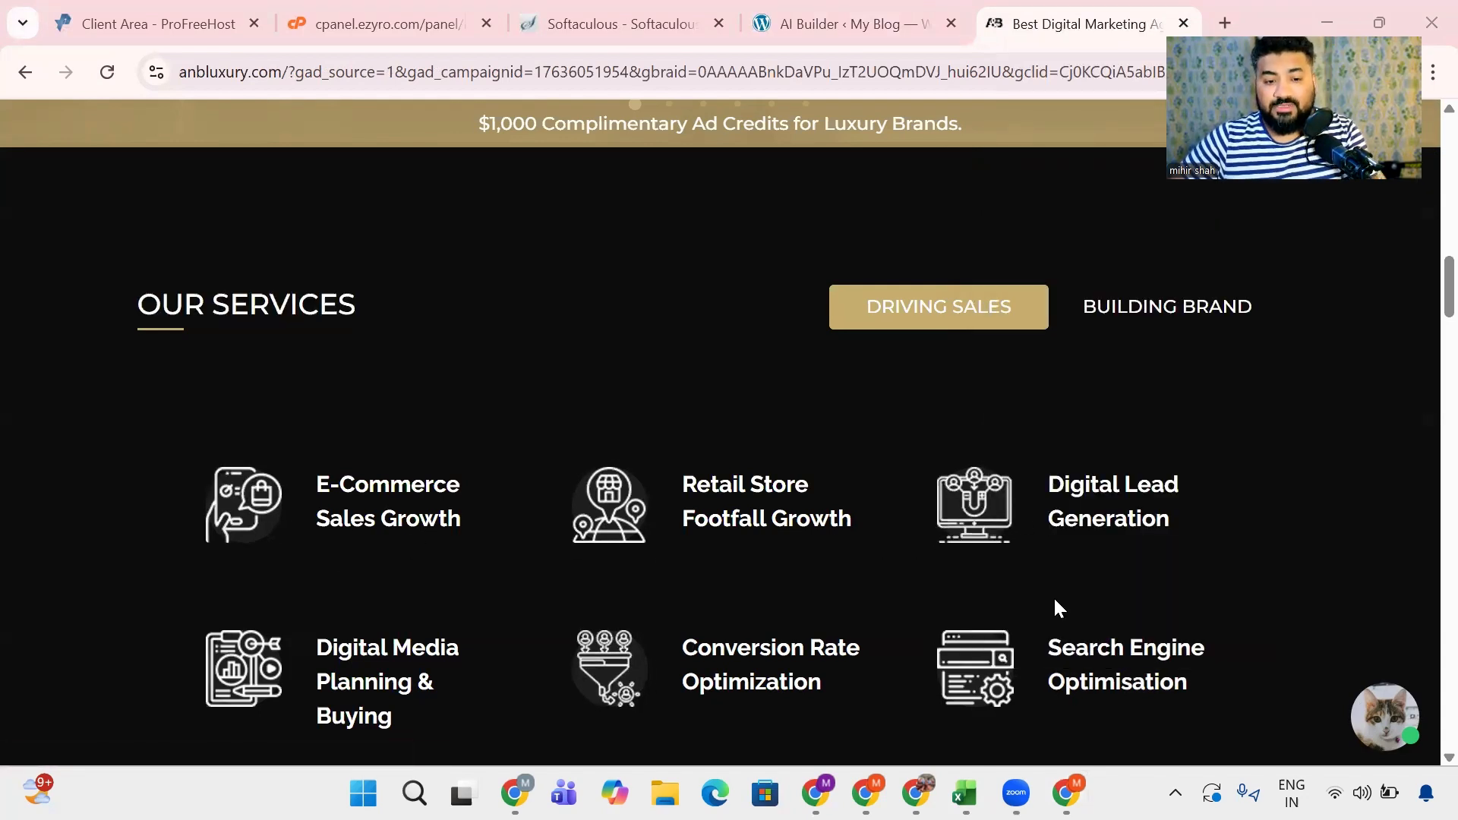
scroll(1055, 606, down, 7)
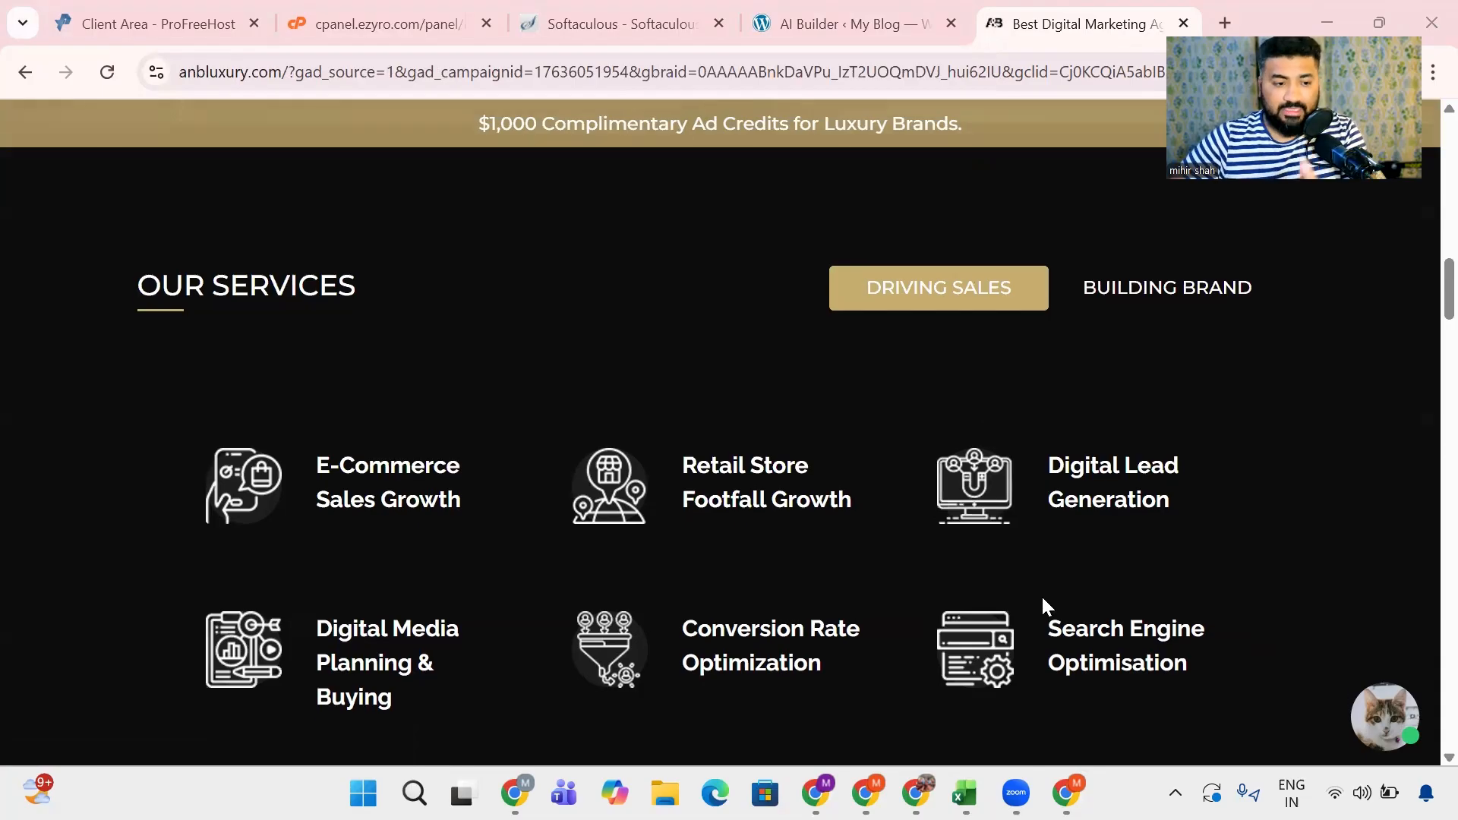
scroll(1040, 605, down, 6)
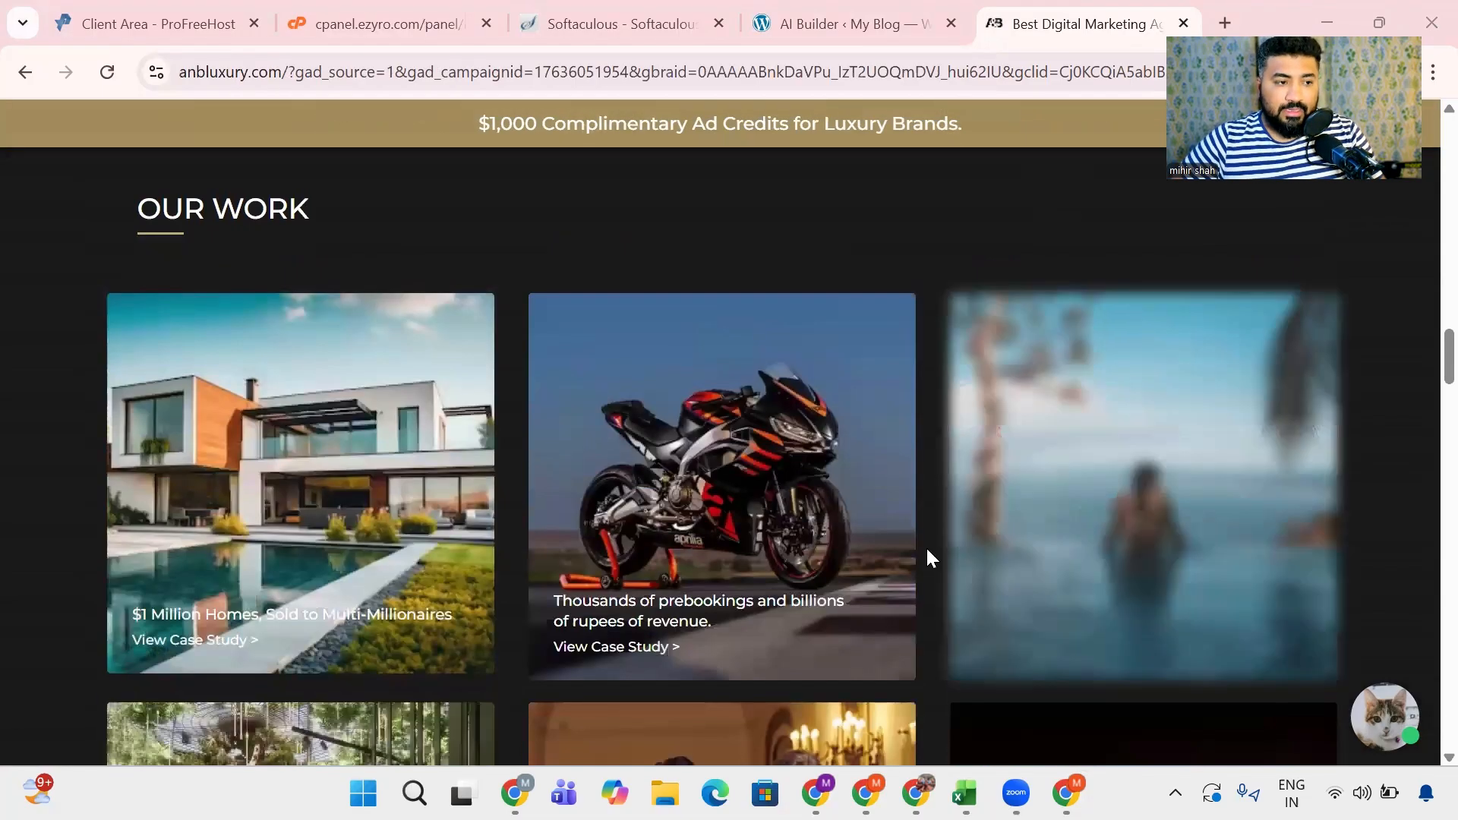
drag(33, 220, 304, 226)
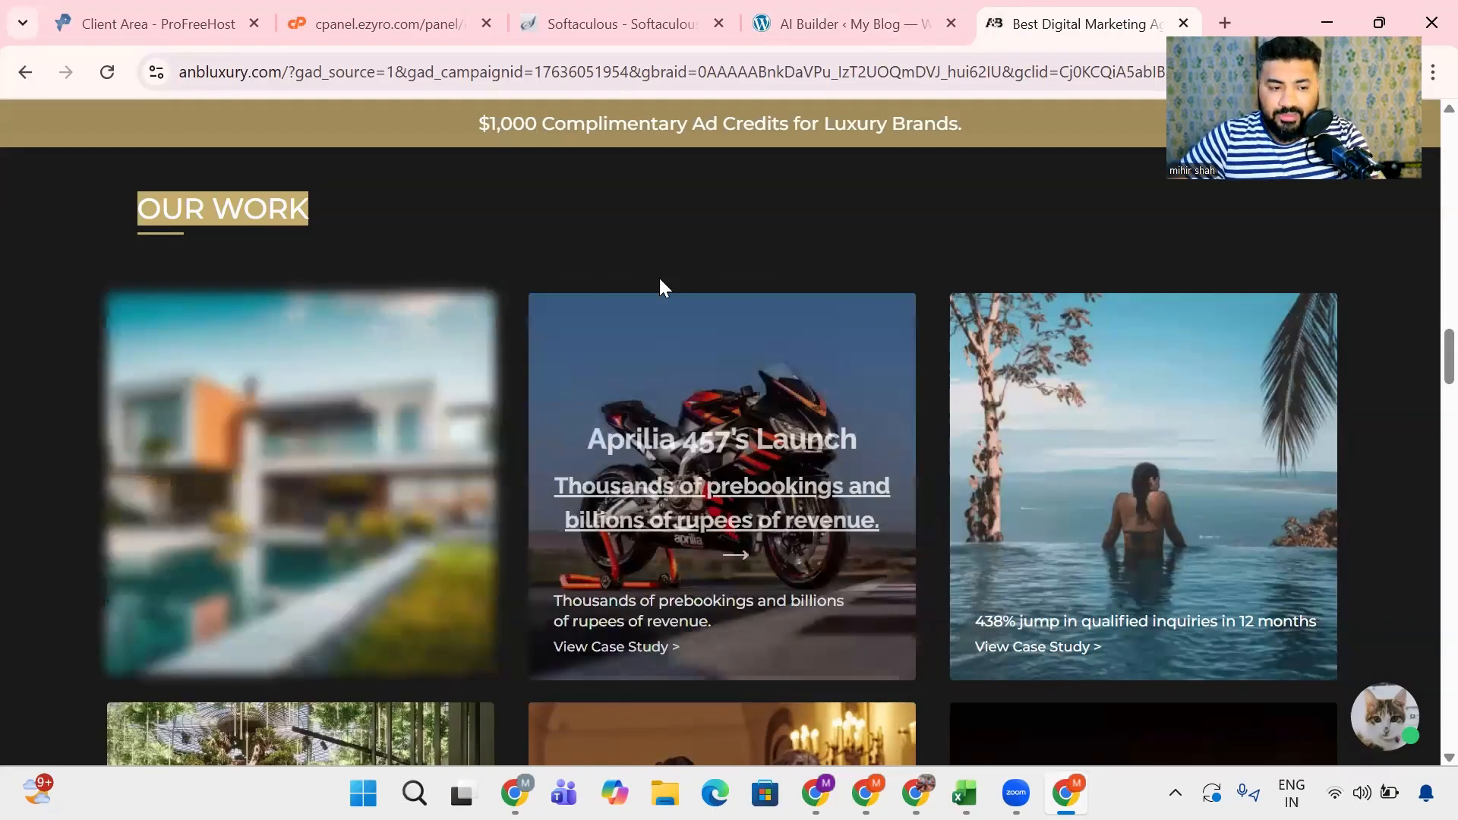
key(ctrl+shift+Tab)
key(ctrl+a)
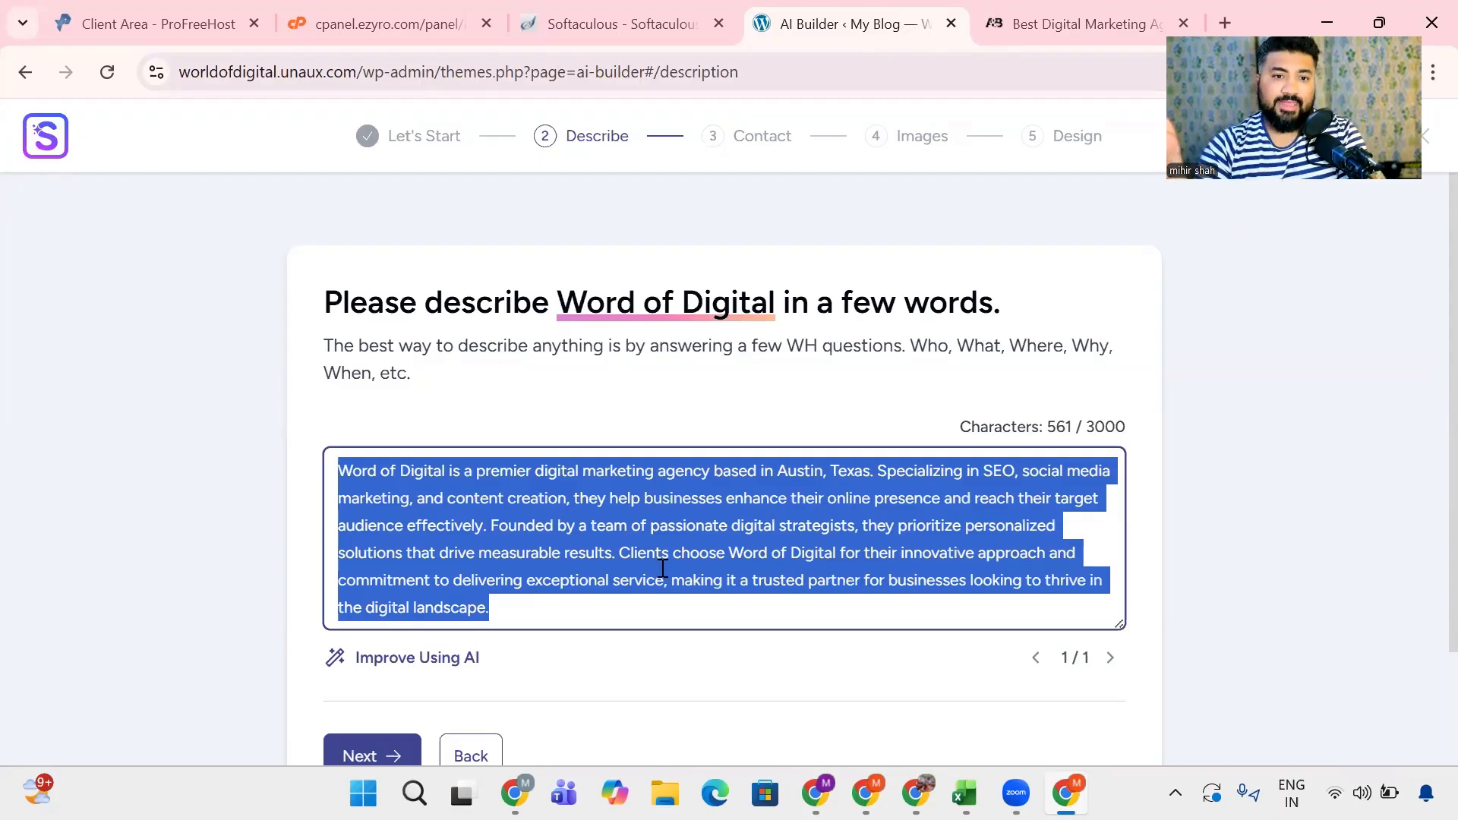
- Return to the A&B Luxury site and examine its case studies and the slides of the Why Us section
click(1074, 27)
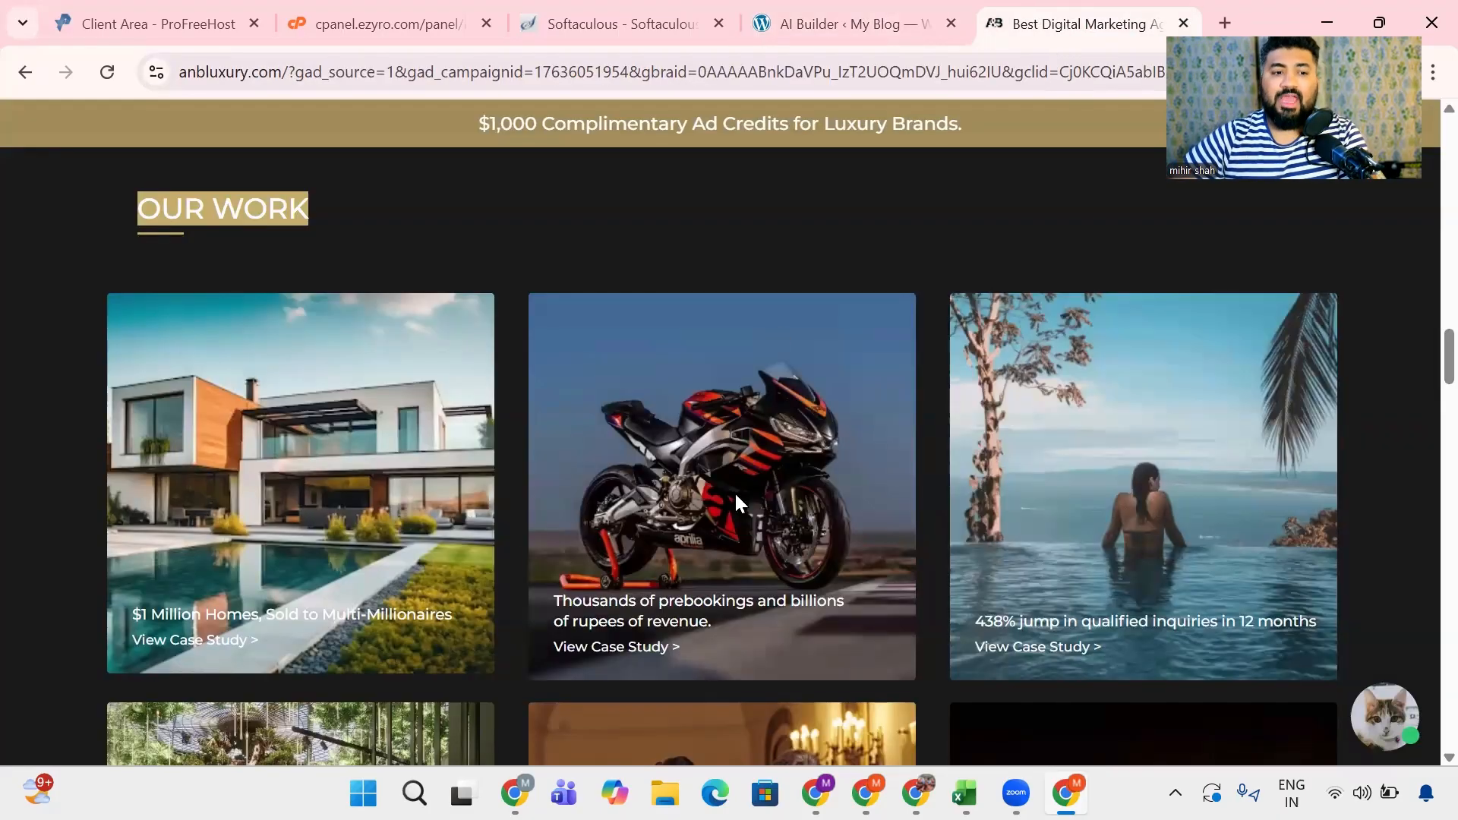
scroll(626, 486, down, 3)
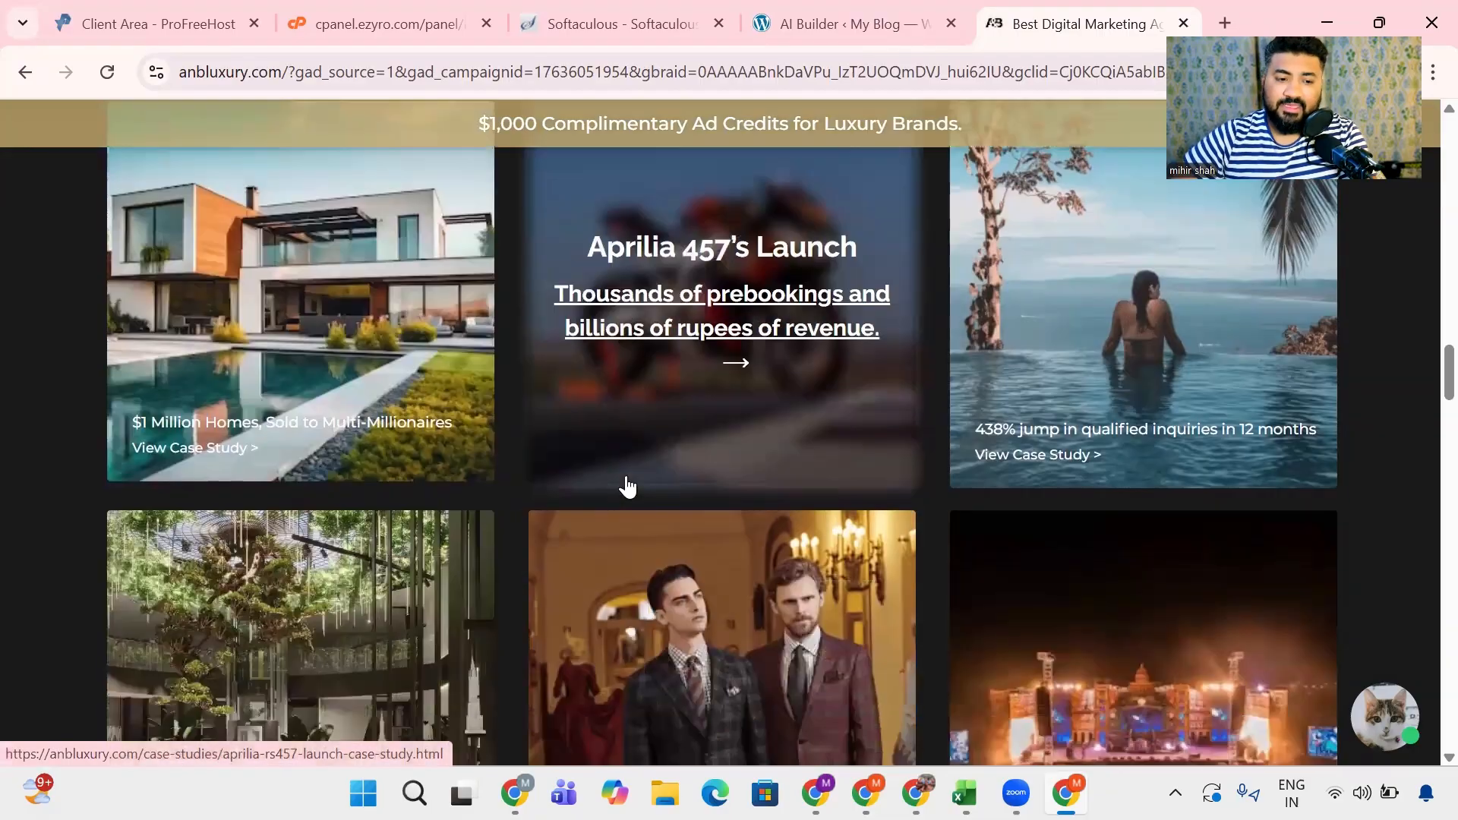
scroll(627, 480, down, 10)
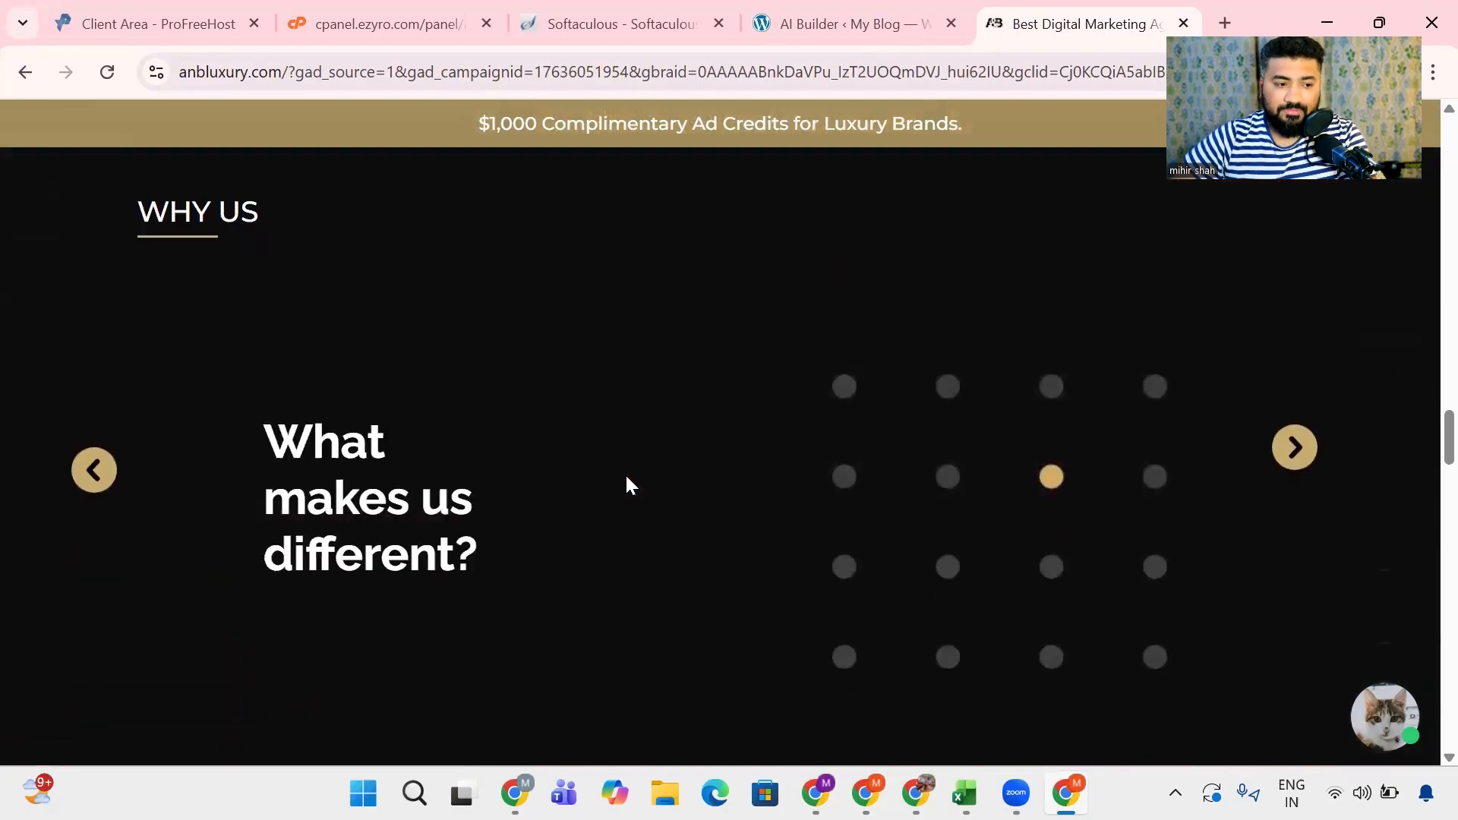
drag(284, 330, 506, 466)
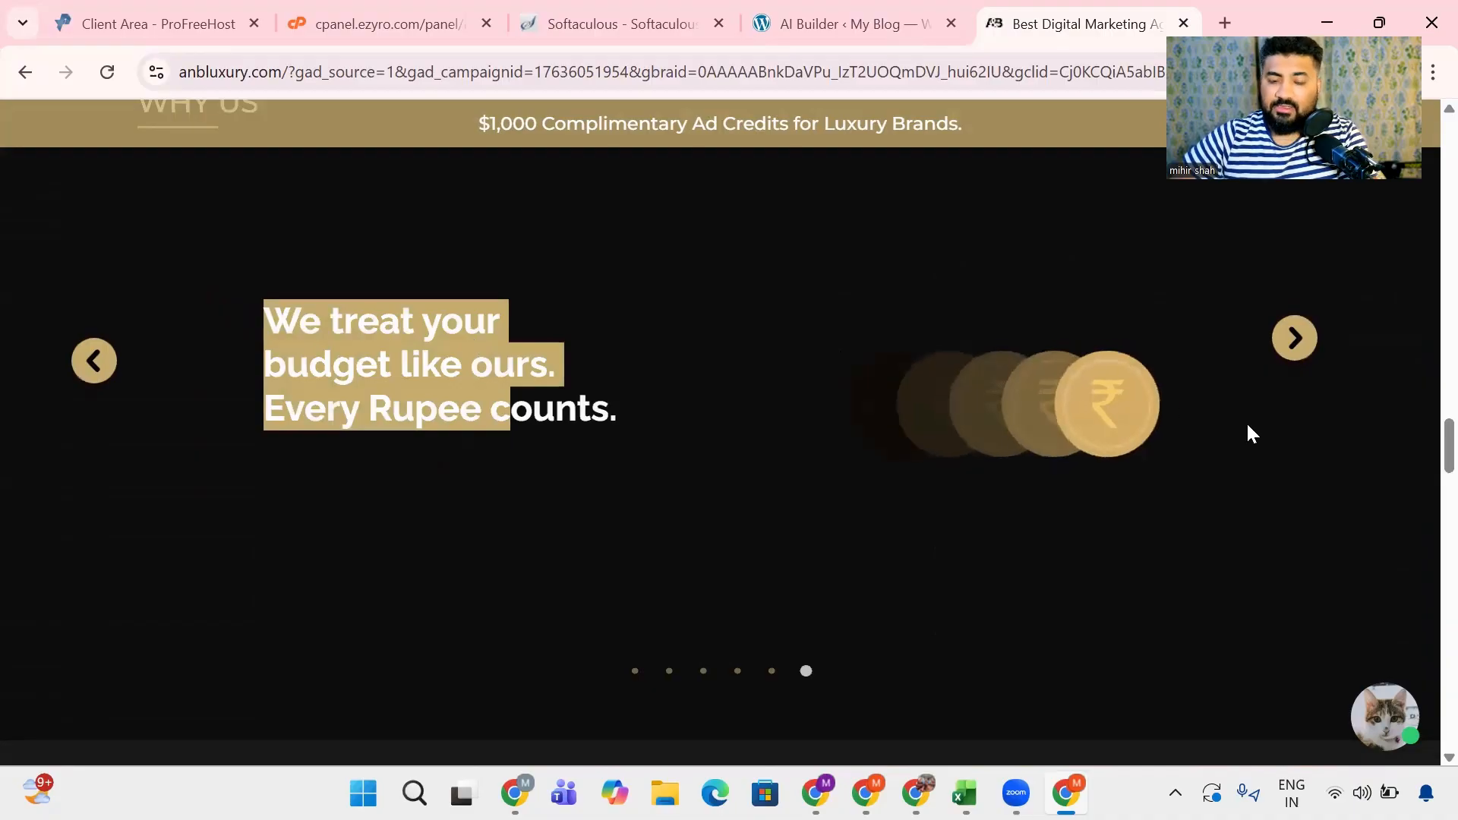
click(1294, 337)
scroll(535, 401, down, 1)
scroll(536, 394, down, 2)
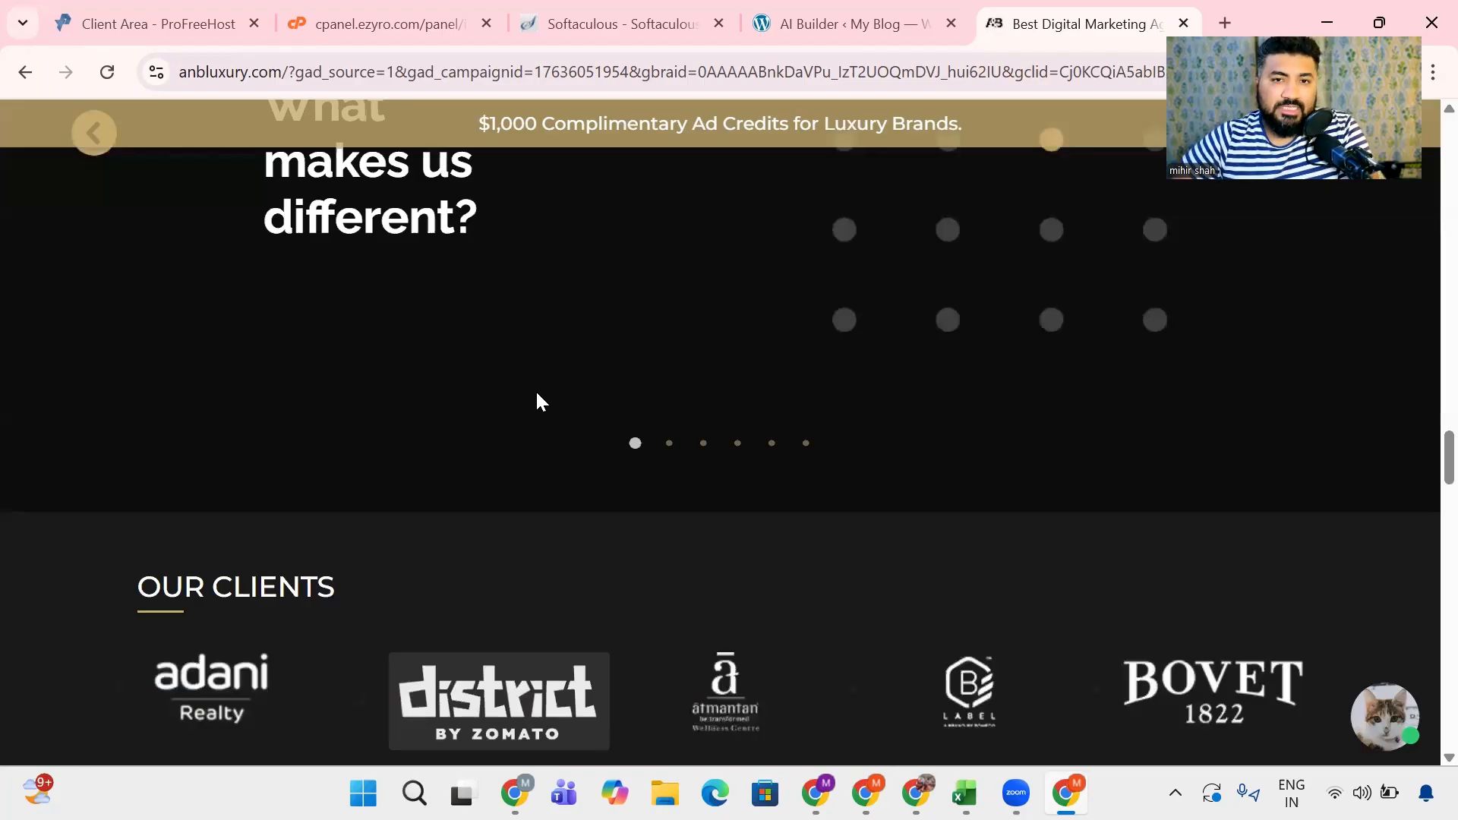
- Examine the client logos, associations and certifications, contact details and closing company text on the A&B Luxury site
scroll(539, 401, down, 3)
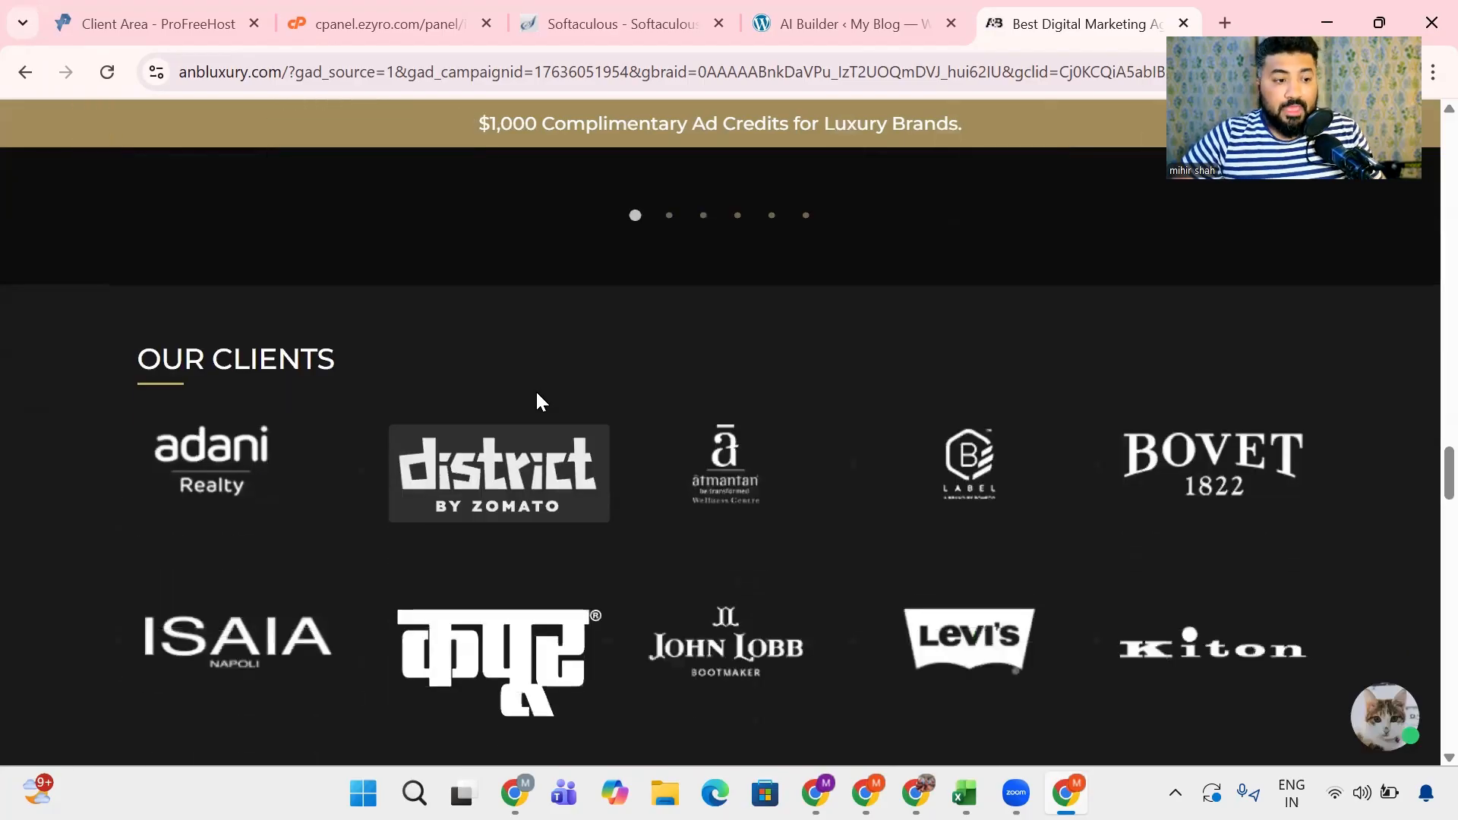
scroll(731, 472, down, 3)
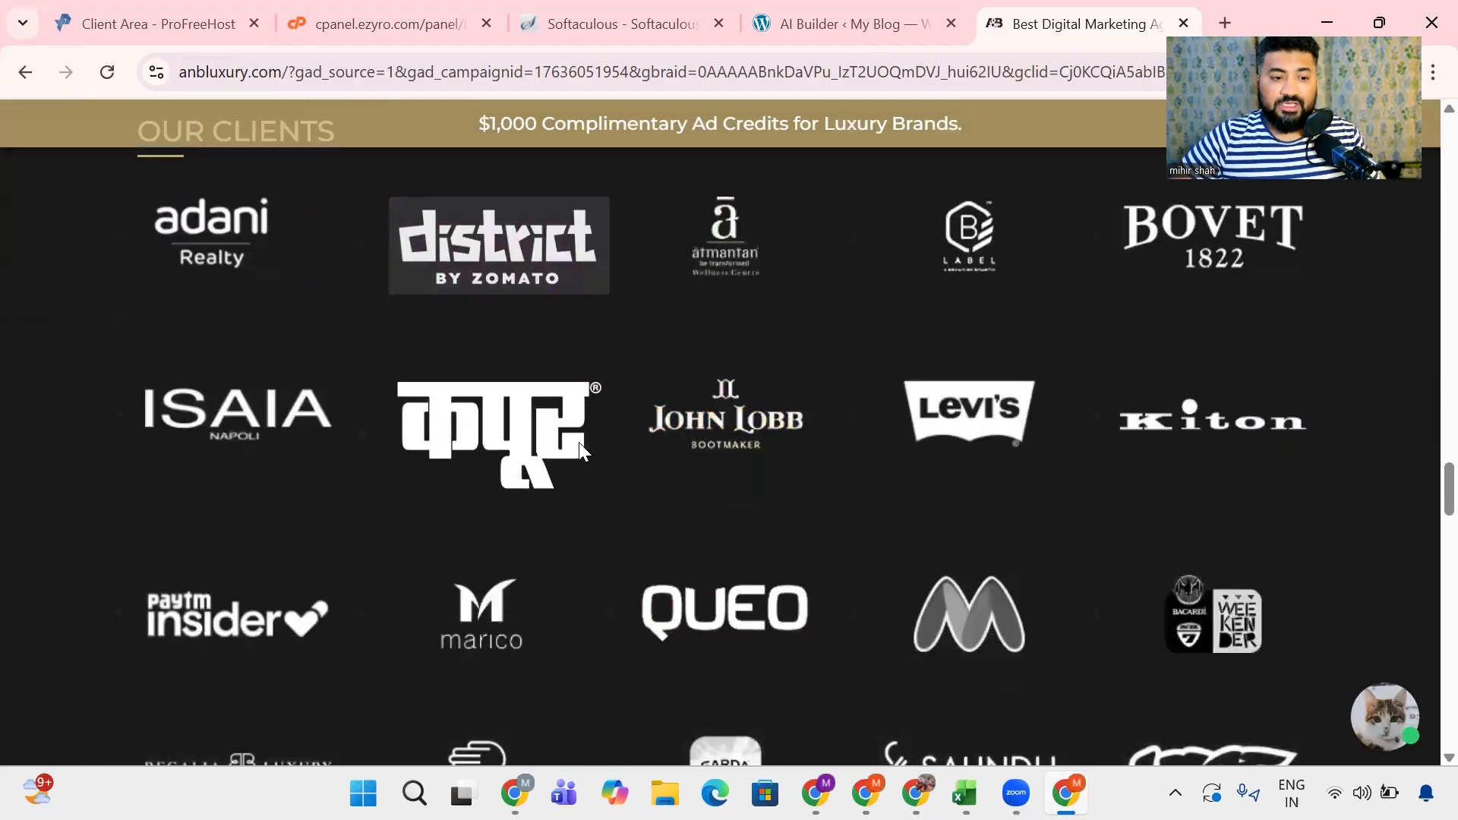
scroll(566, 446, down, 18)
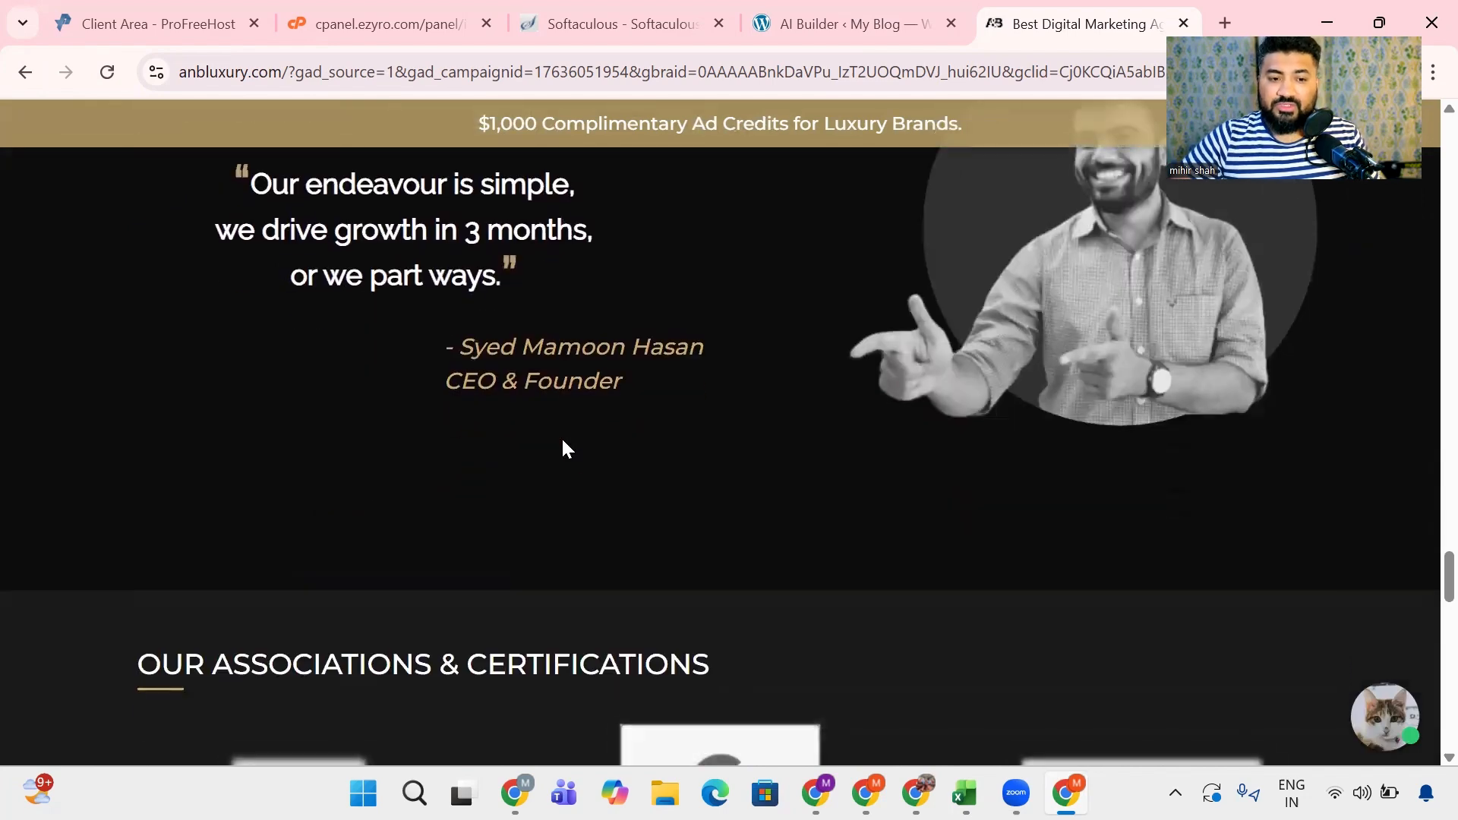
scroll(566, 448, down, 10)
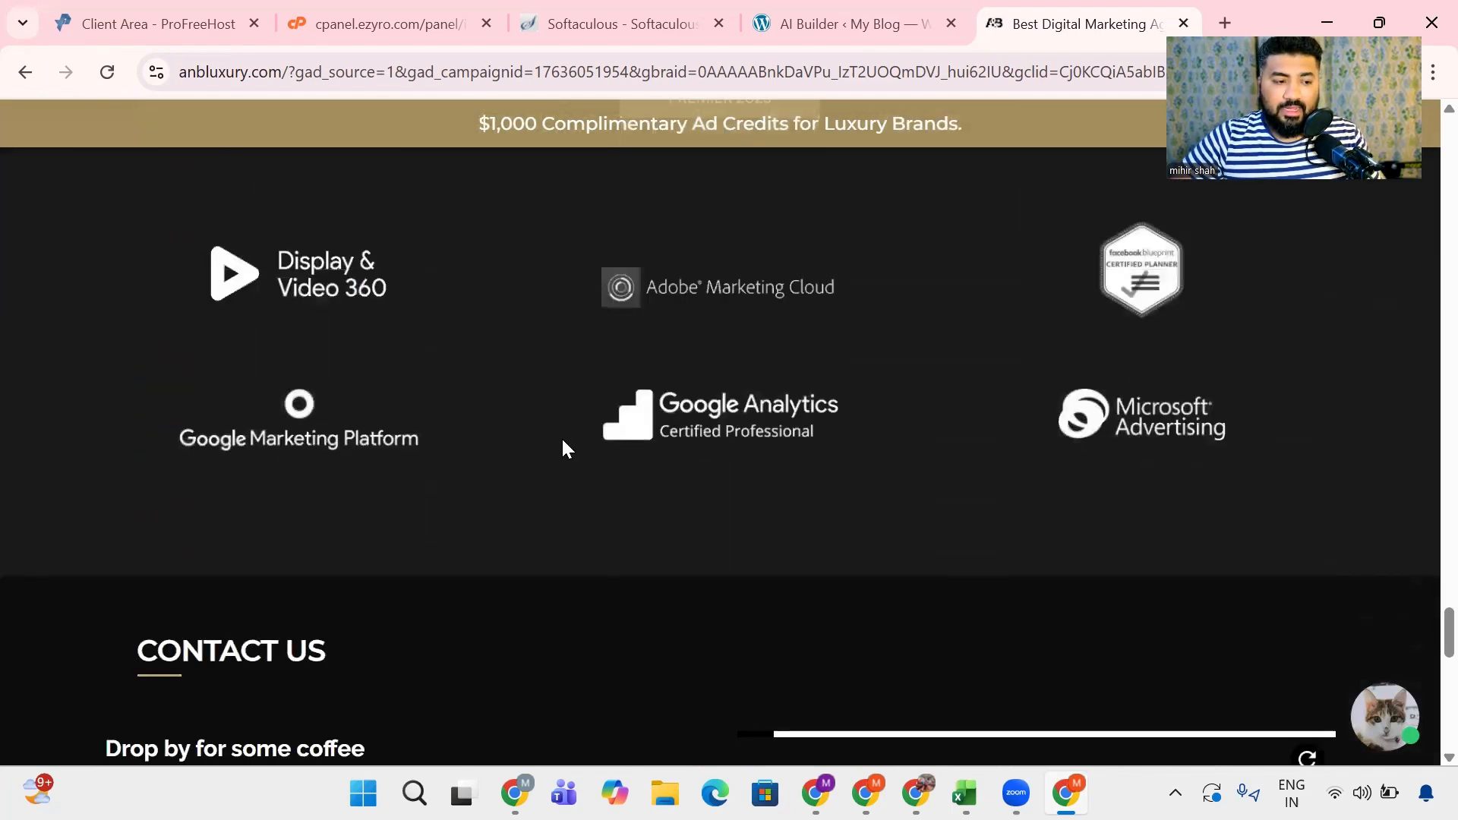
scroll(562, 447, up, 6)
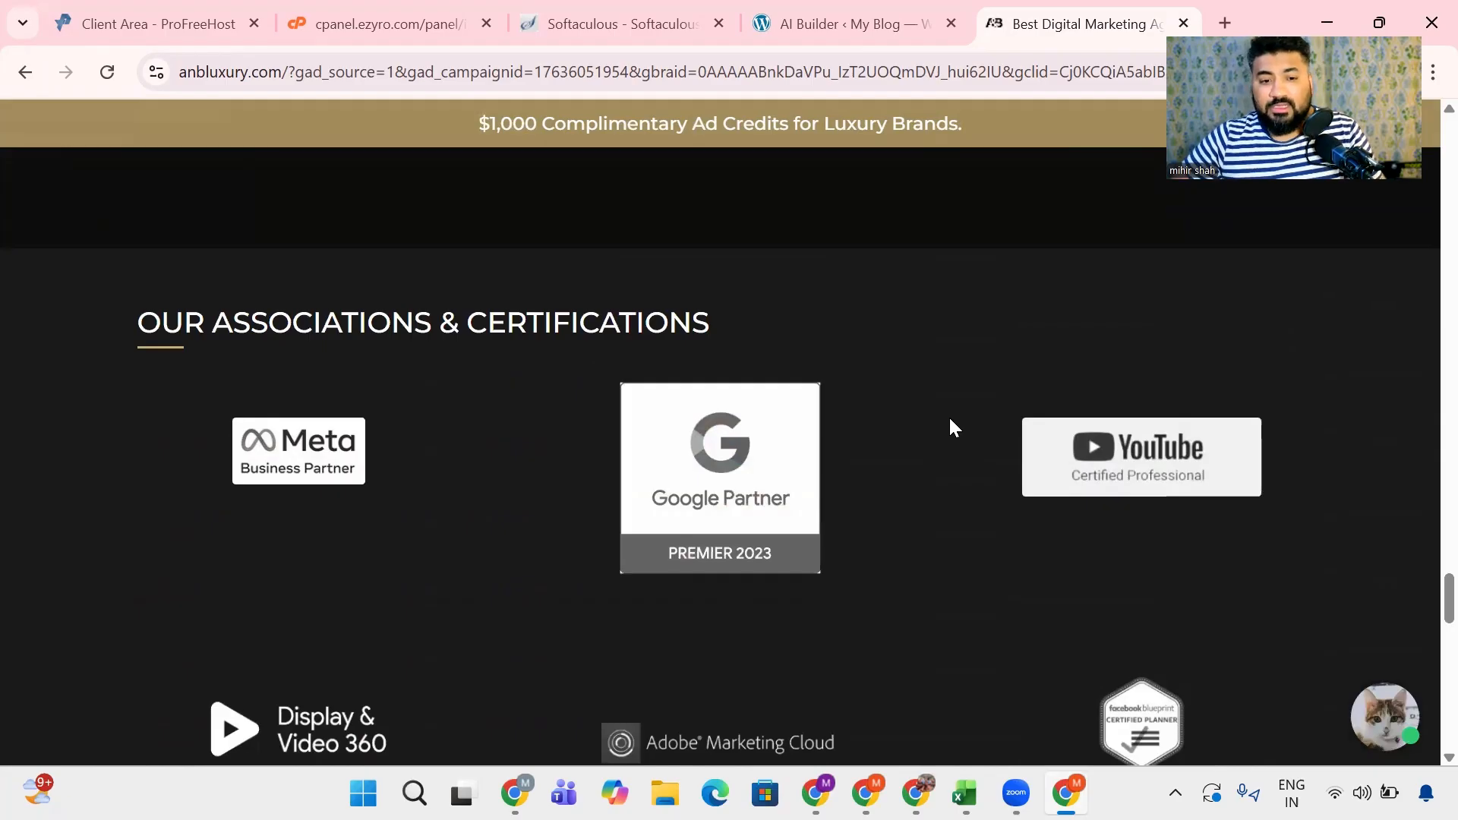
scroll(434, 458, down, 13)
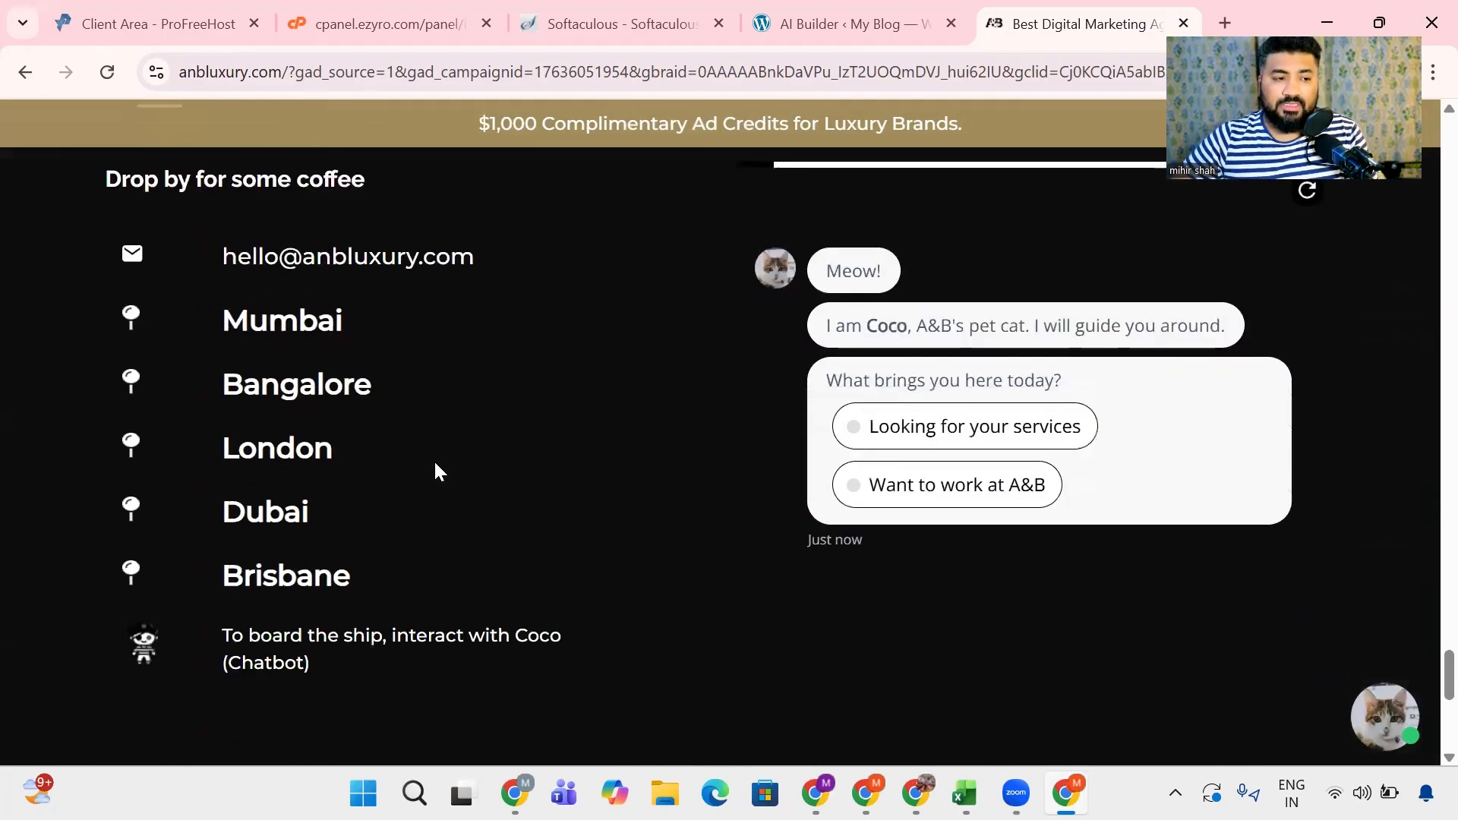
scroll(436, 465, down, 8)
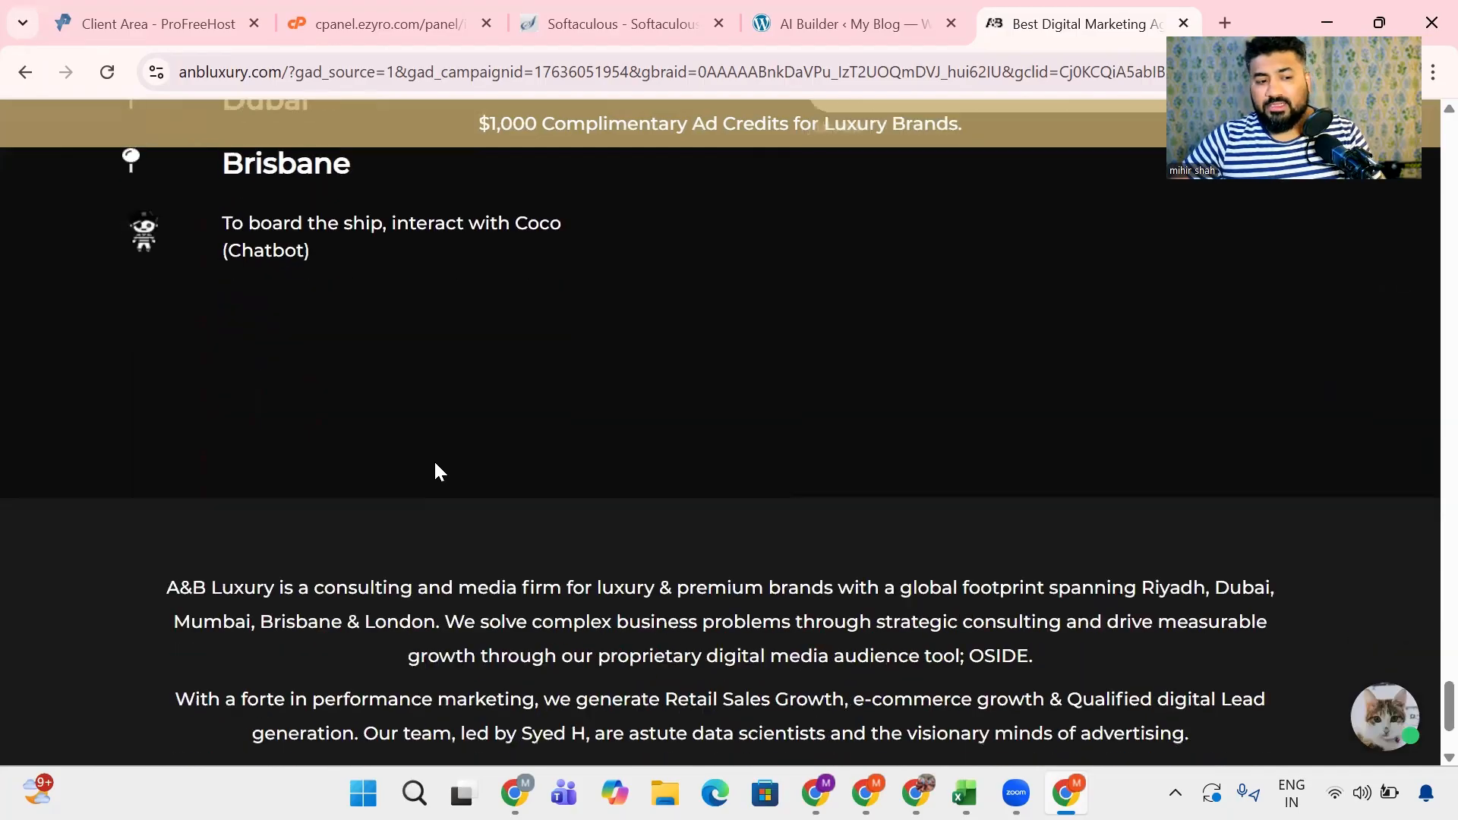
scroll(434, 461, up, 8)
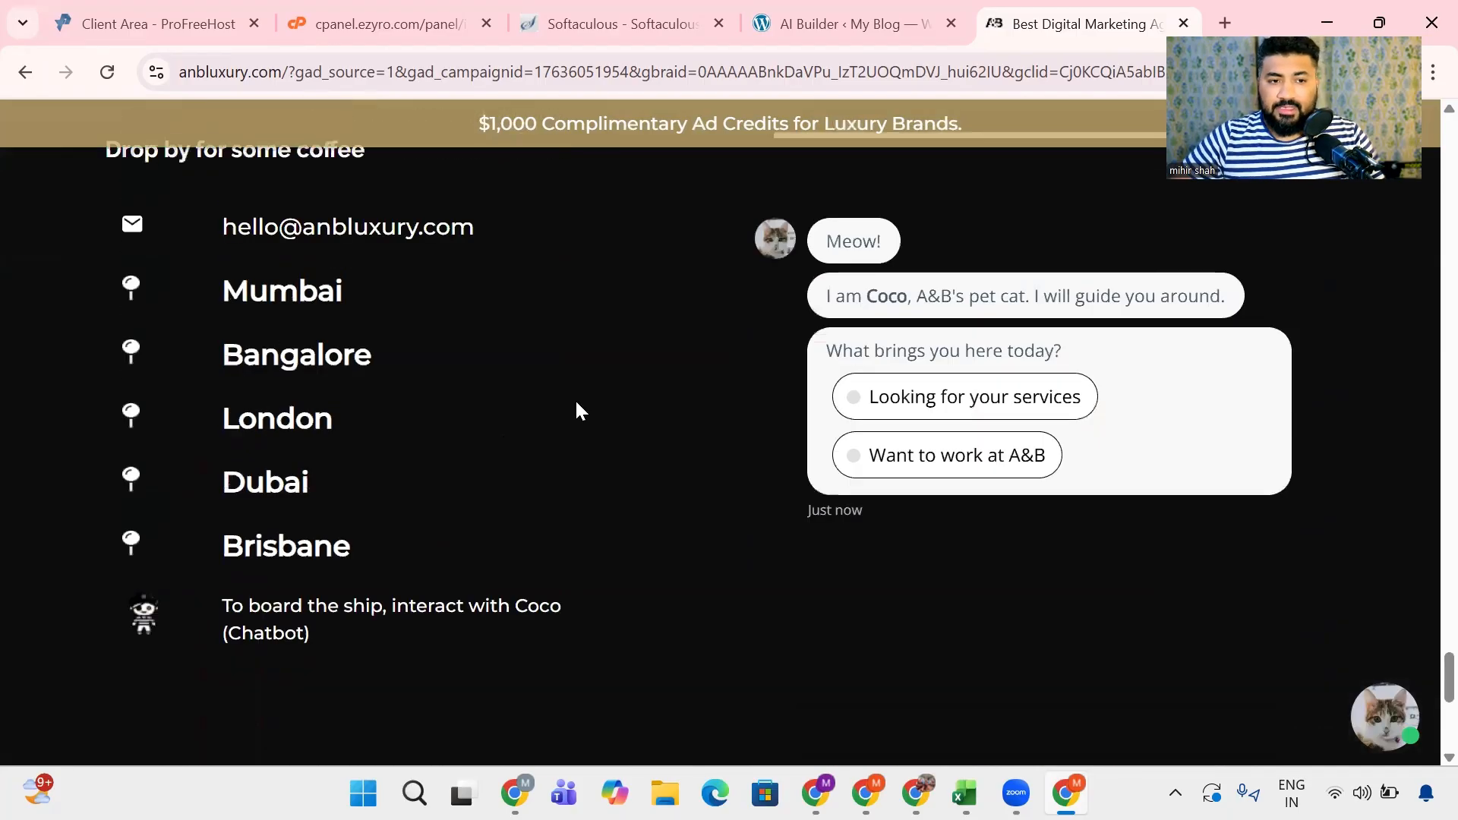
- Return to the AI Builder, accept the Word of Digital description as written and continue to the contact details
click(858, 11)
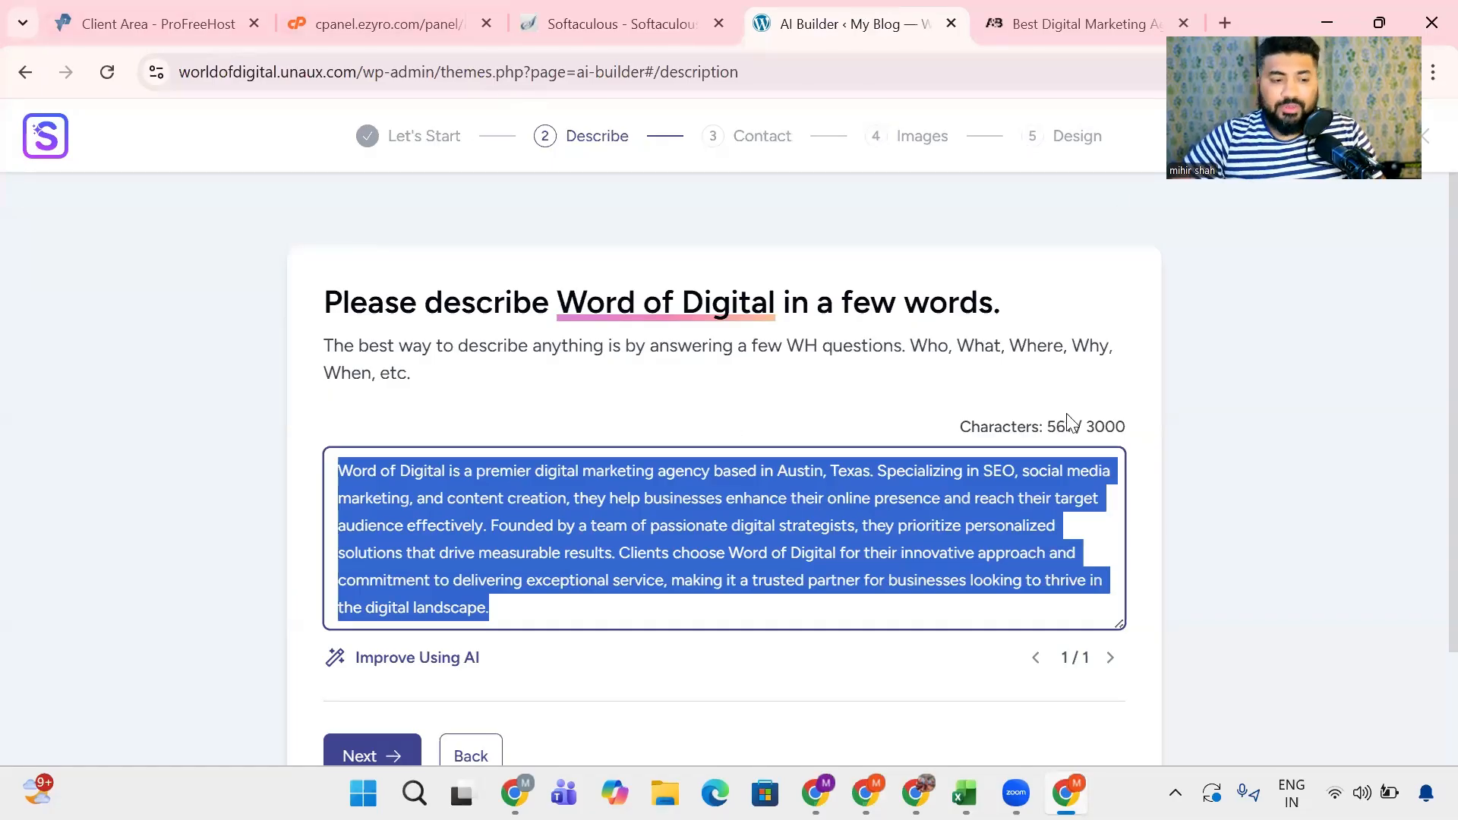
scroll(653, 531, down, 2)
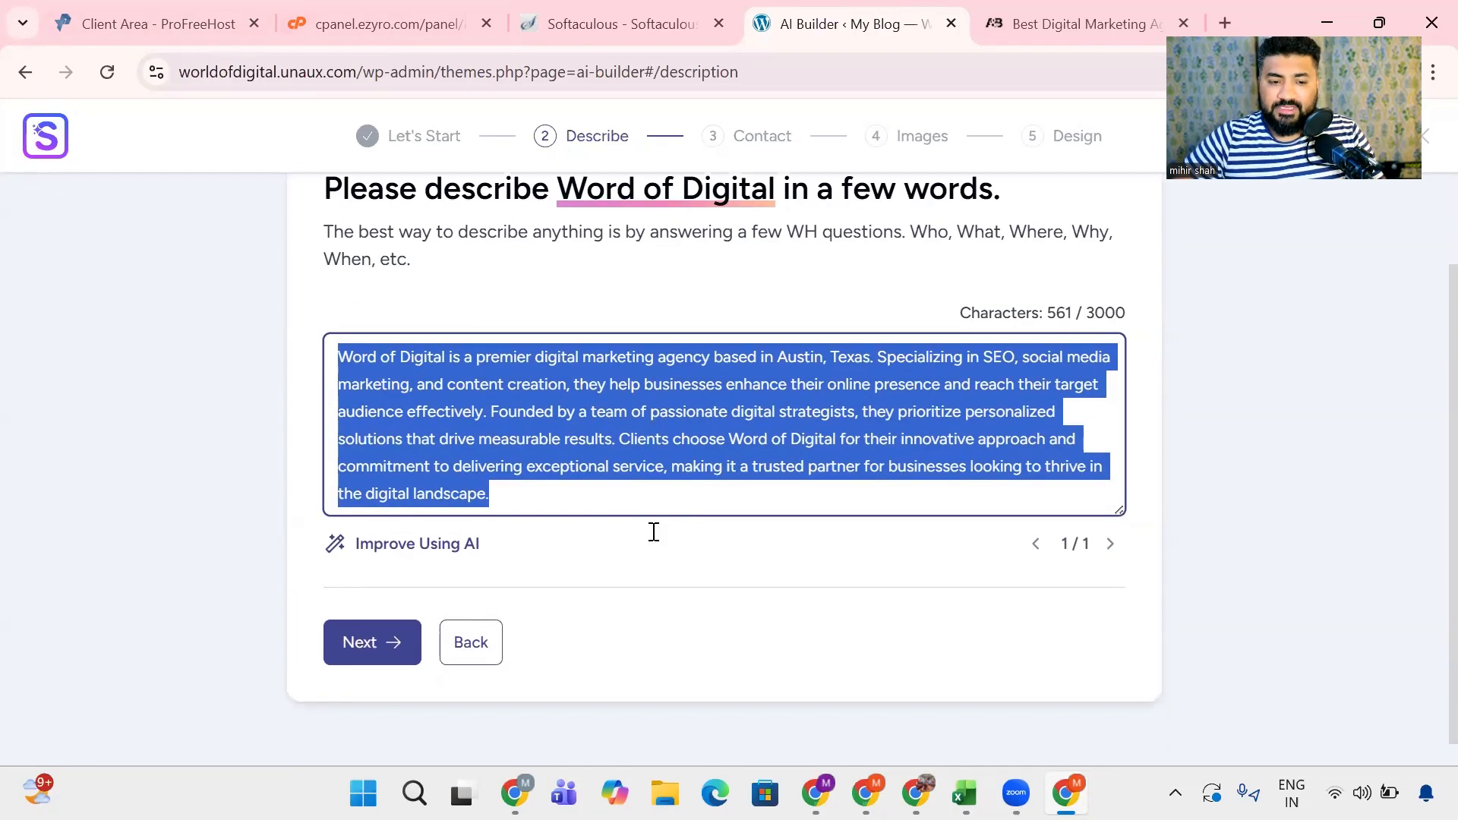
click(368, 642)
scroll(745, 588, up, 1)
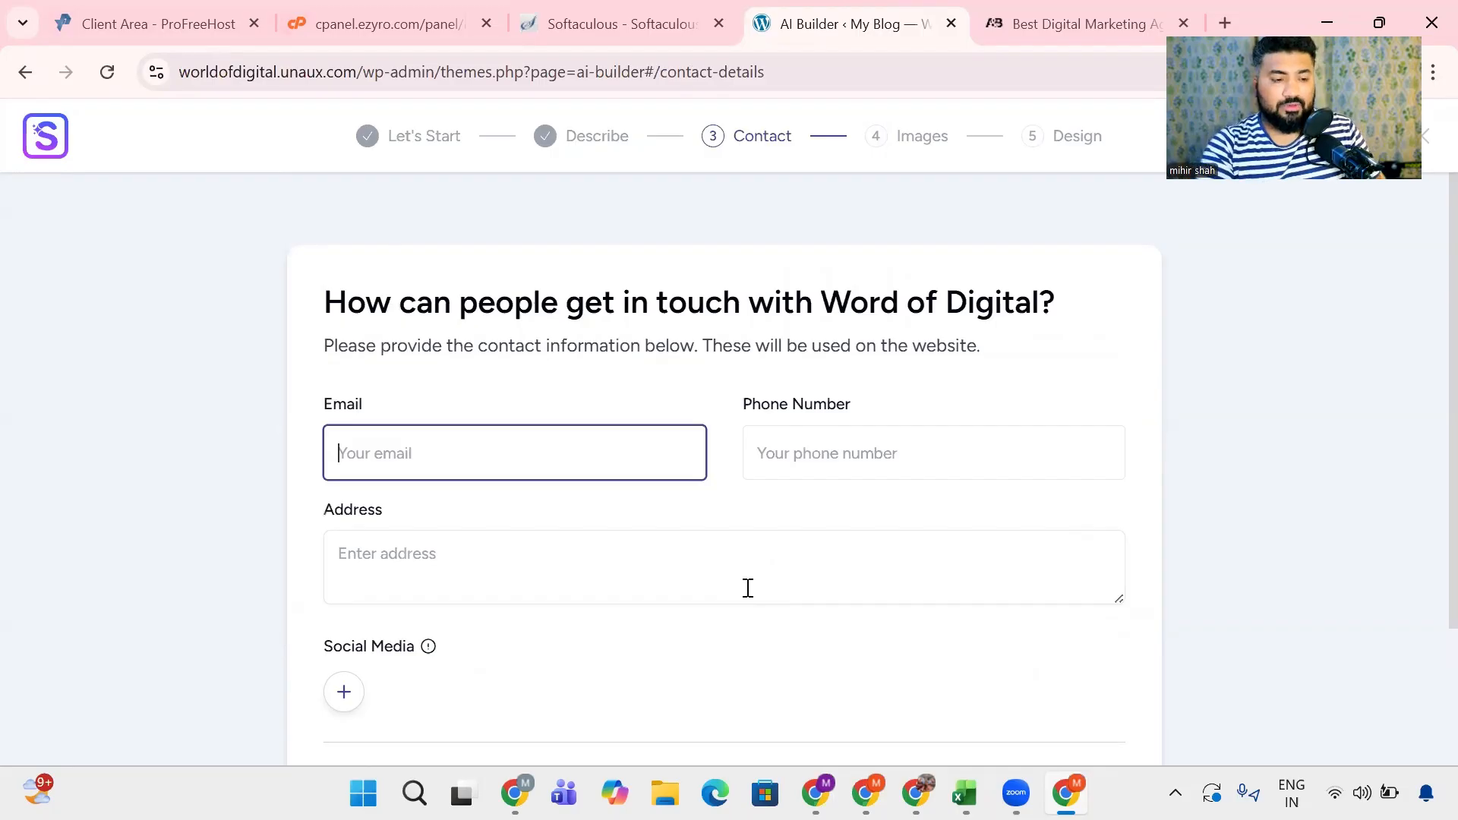
- Fill in the contact e-mail, phone number and address for Word of Digital
text(mihi)
click(629, 532)
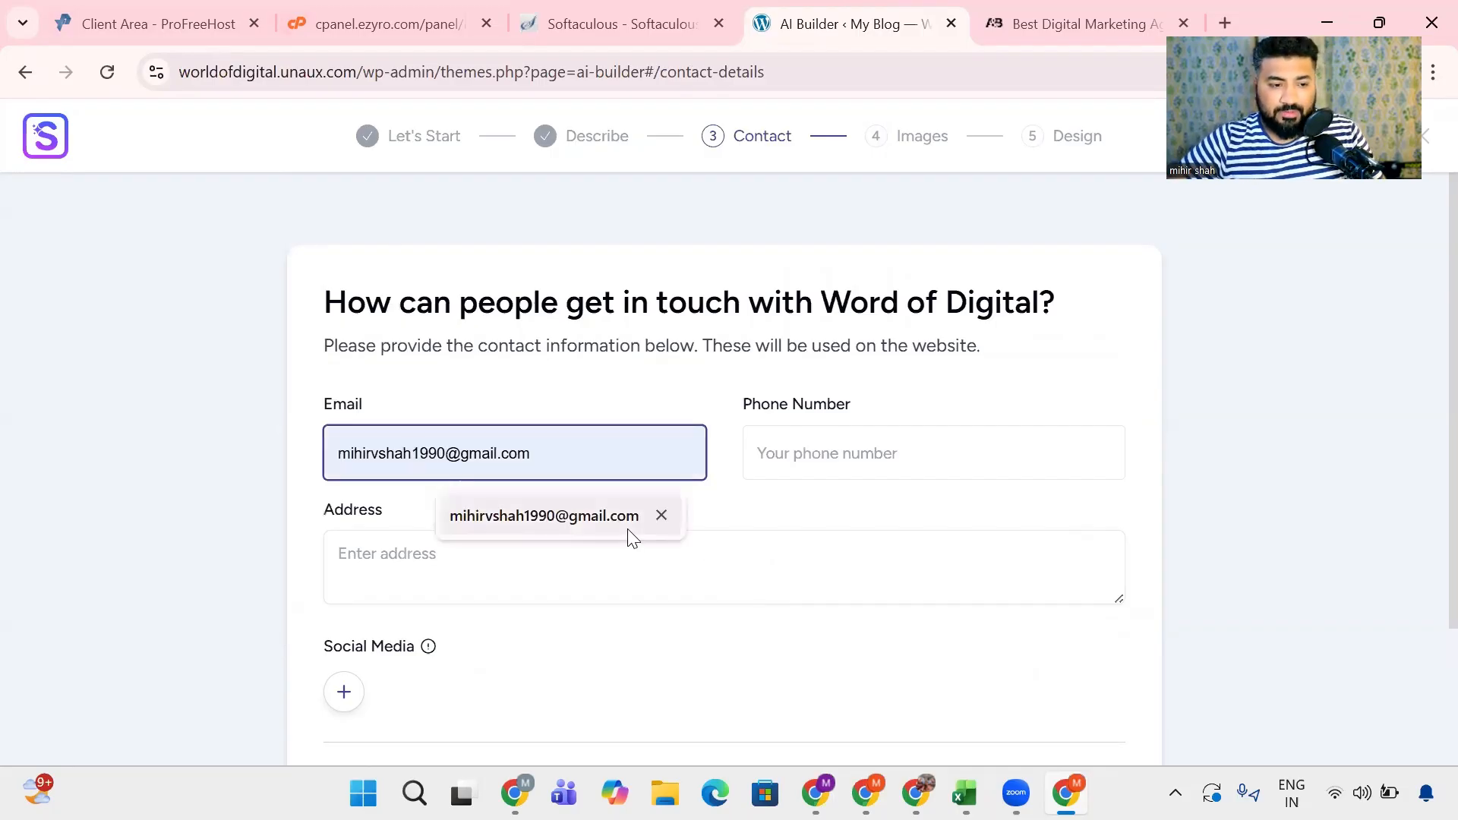
key(Tab)
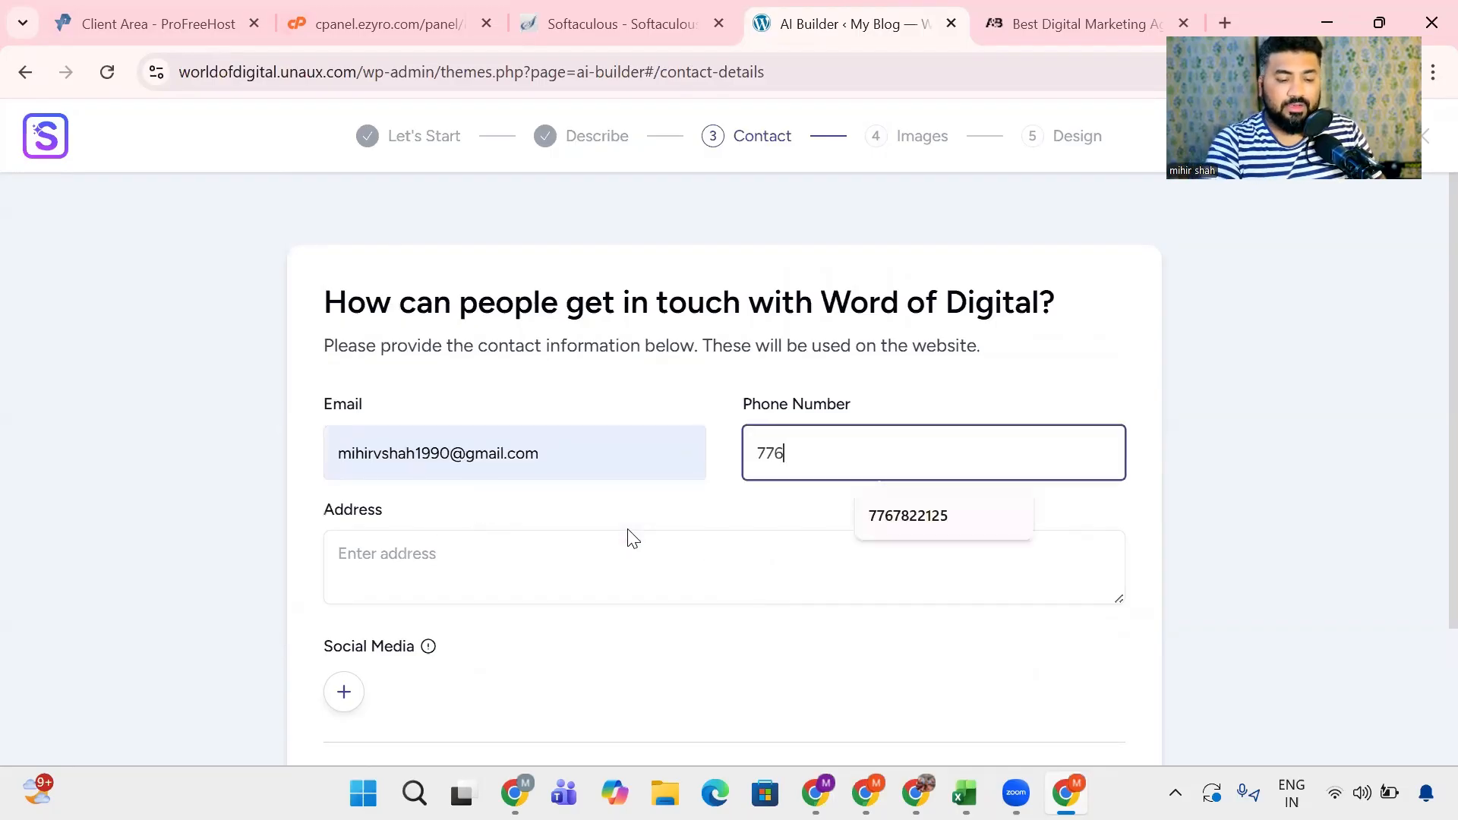
key(Tab)
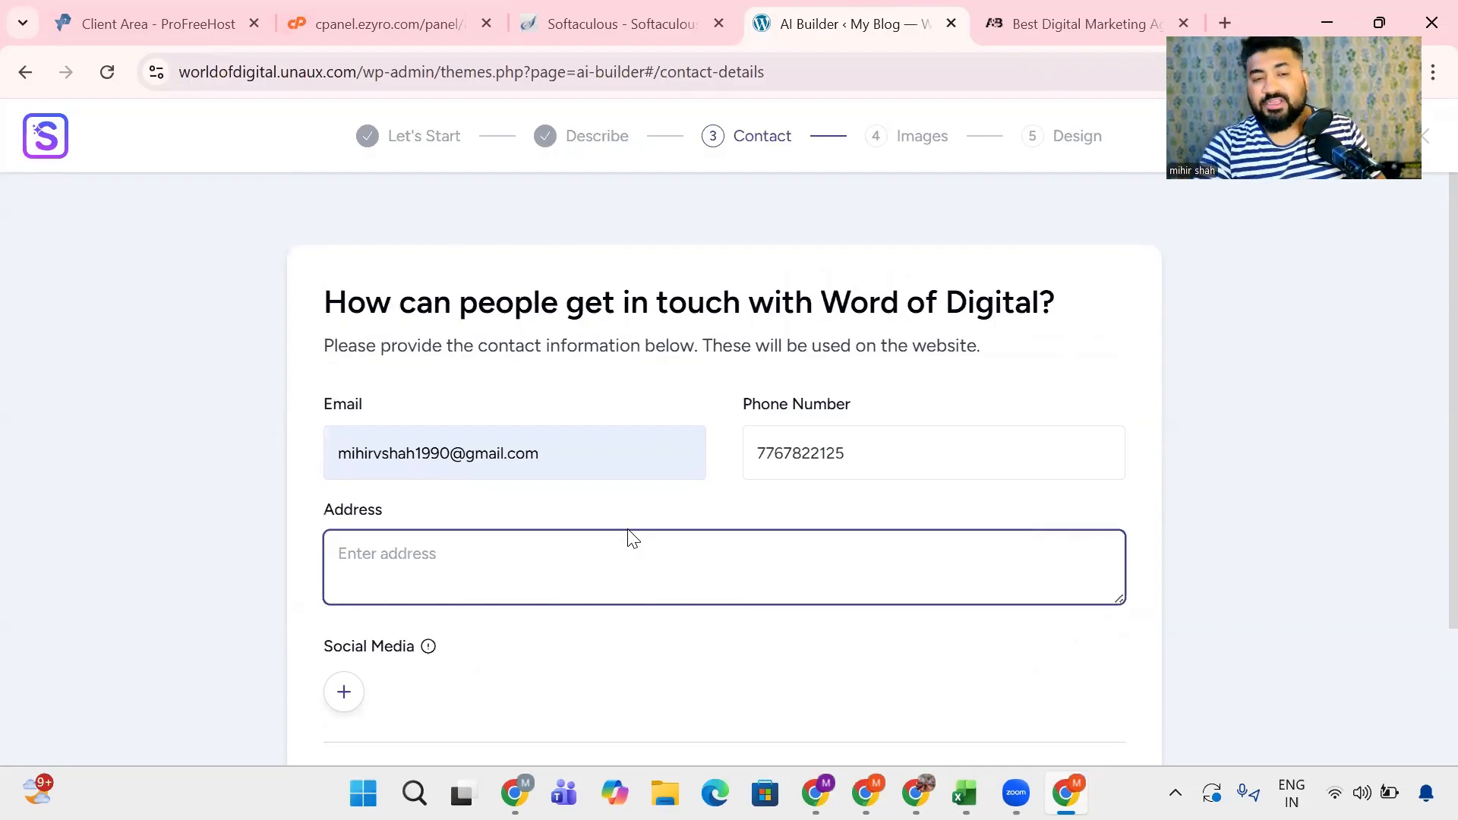
text(Mumbai)
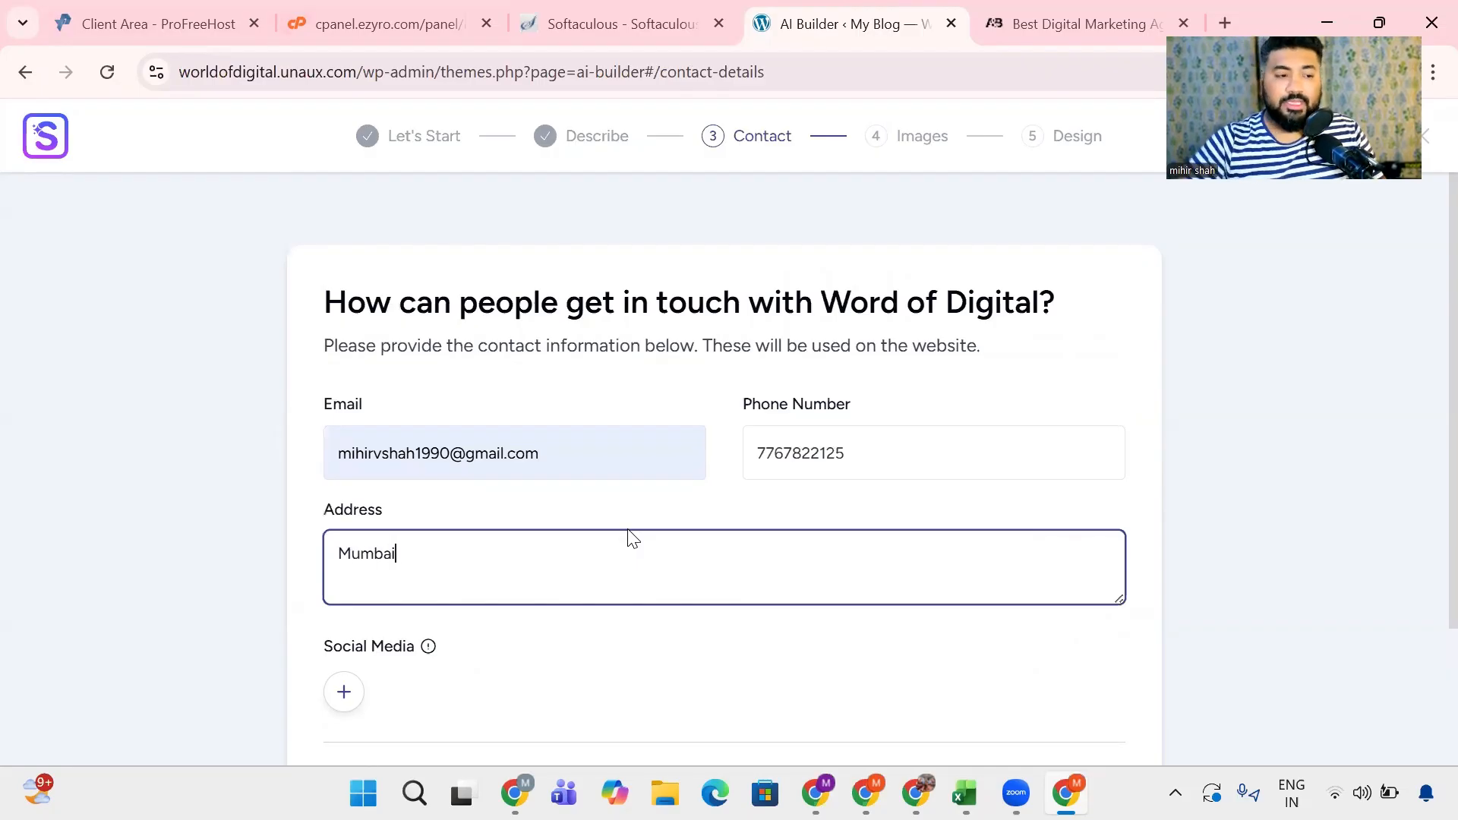
mouse_move(428, 647)
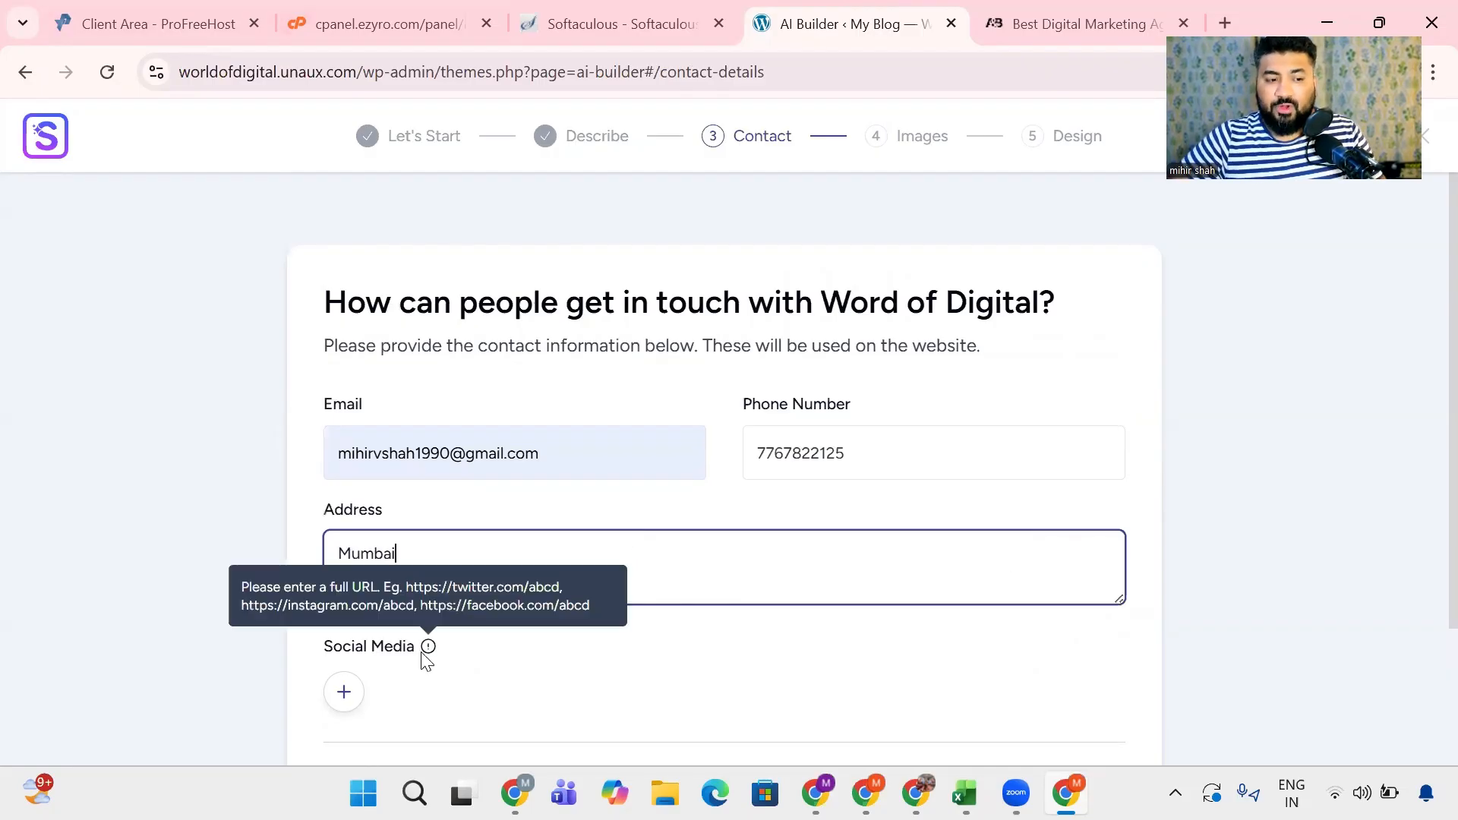
click(346, 691)
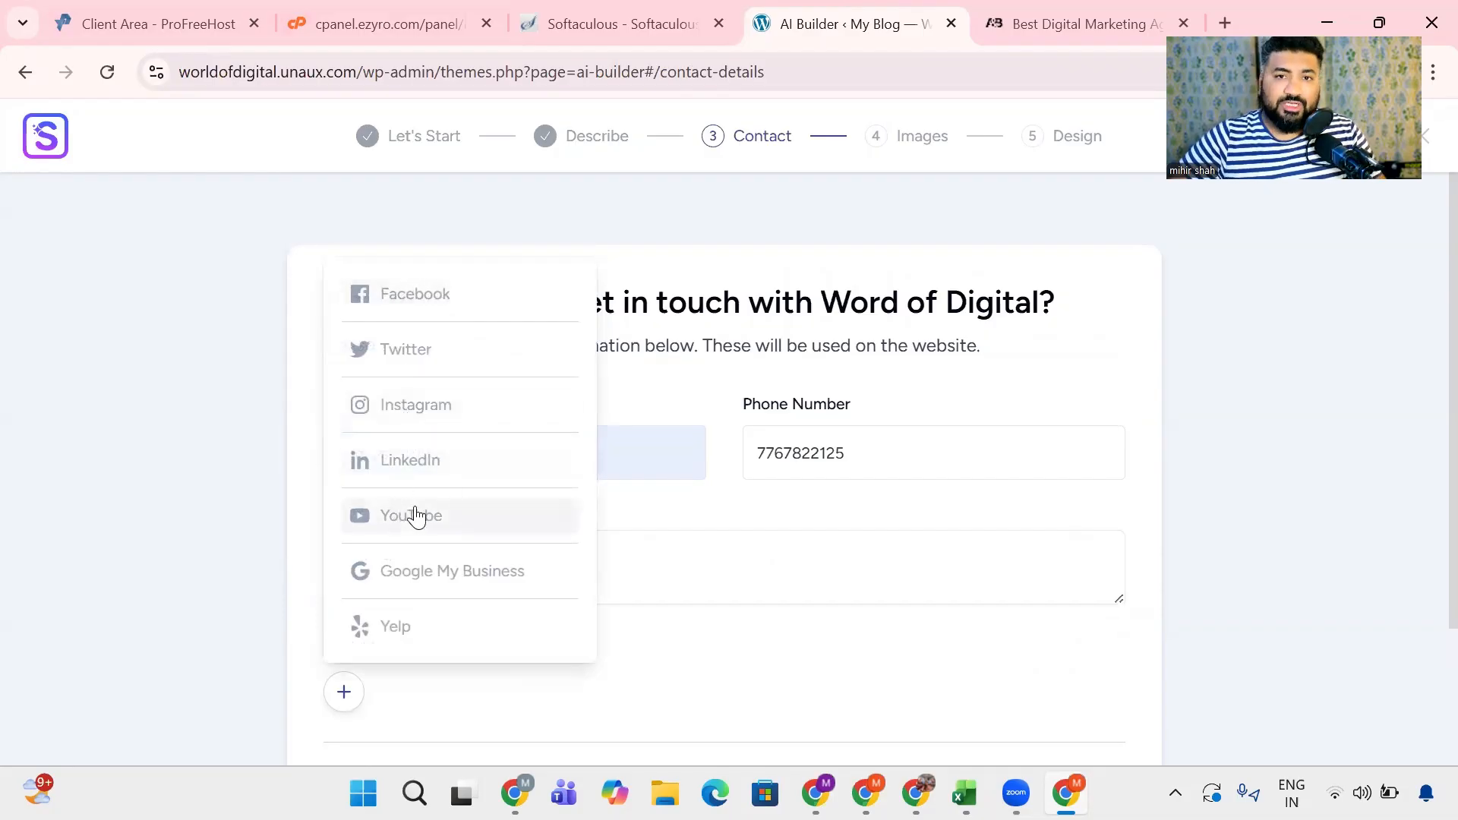
click(429, 462)
scroll(433, 465, down, 3)
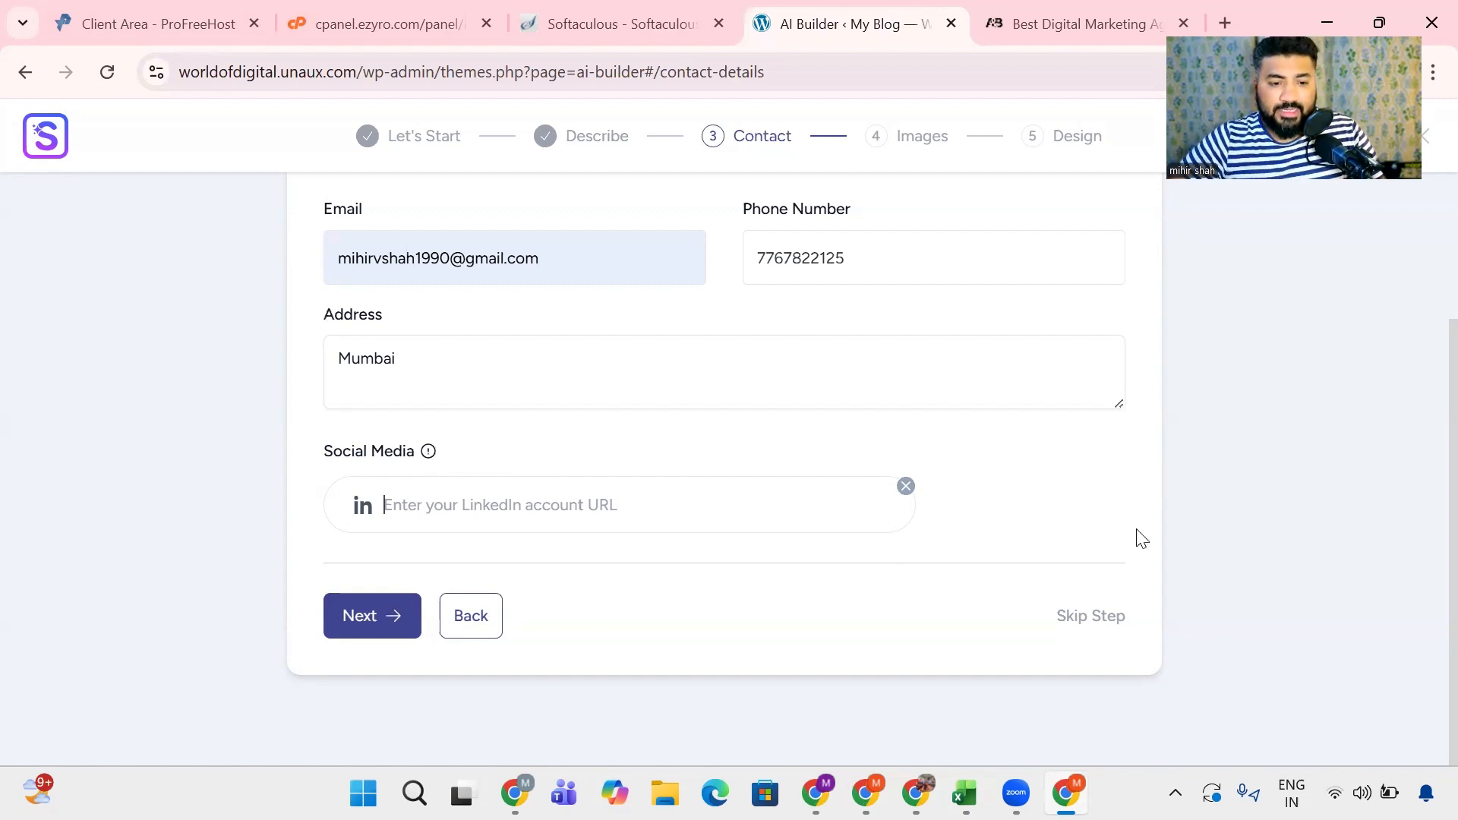
click(907, 487)
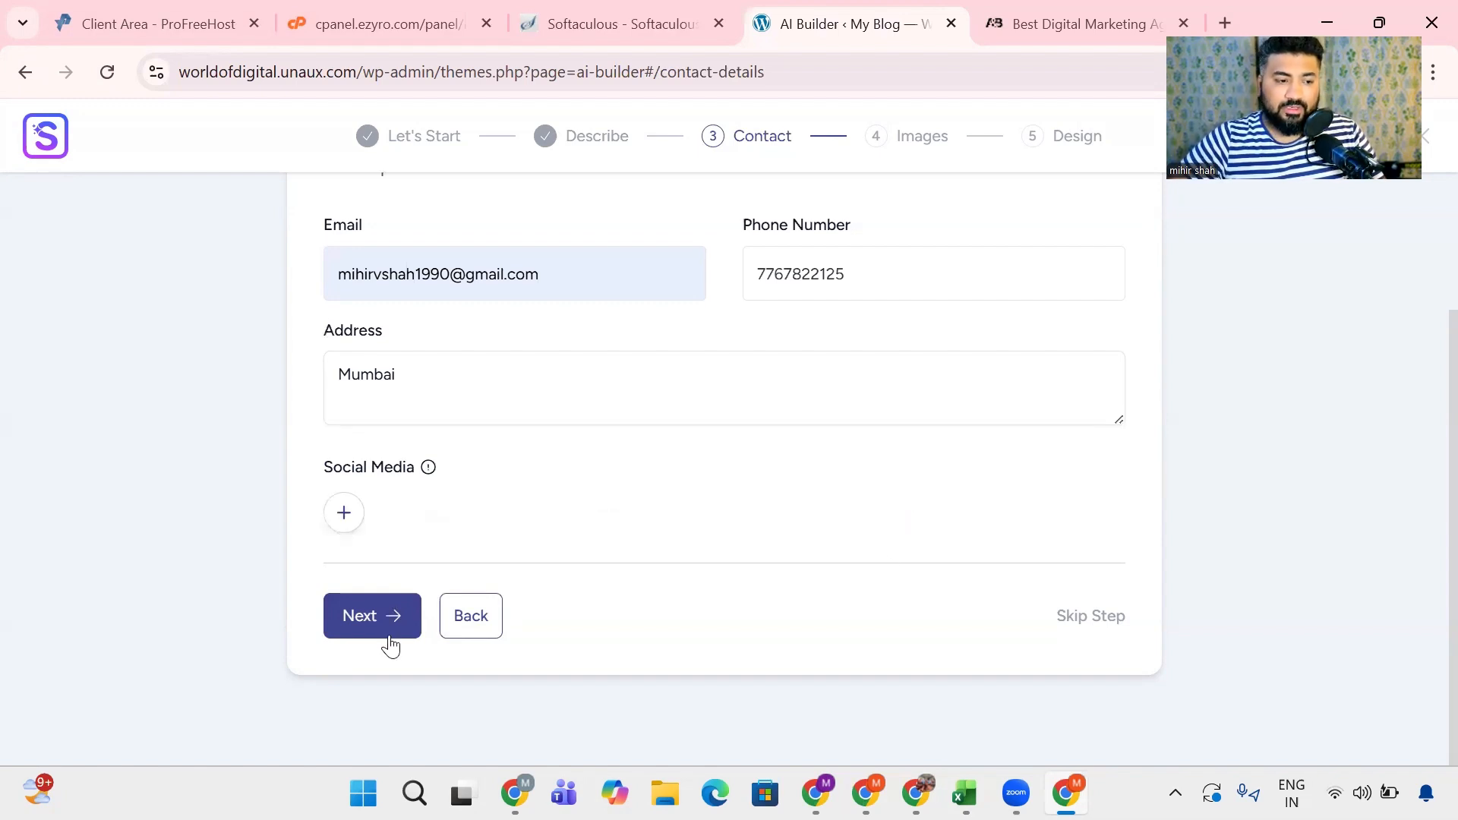
- Continue to image selection and select the Analytics, Google laptop and laptop-with-charts images from the digital marketing results
click(384, 630)
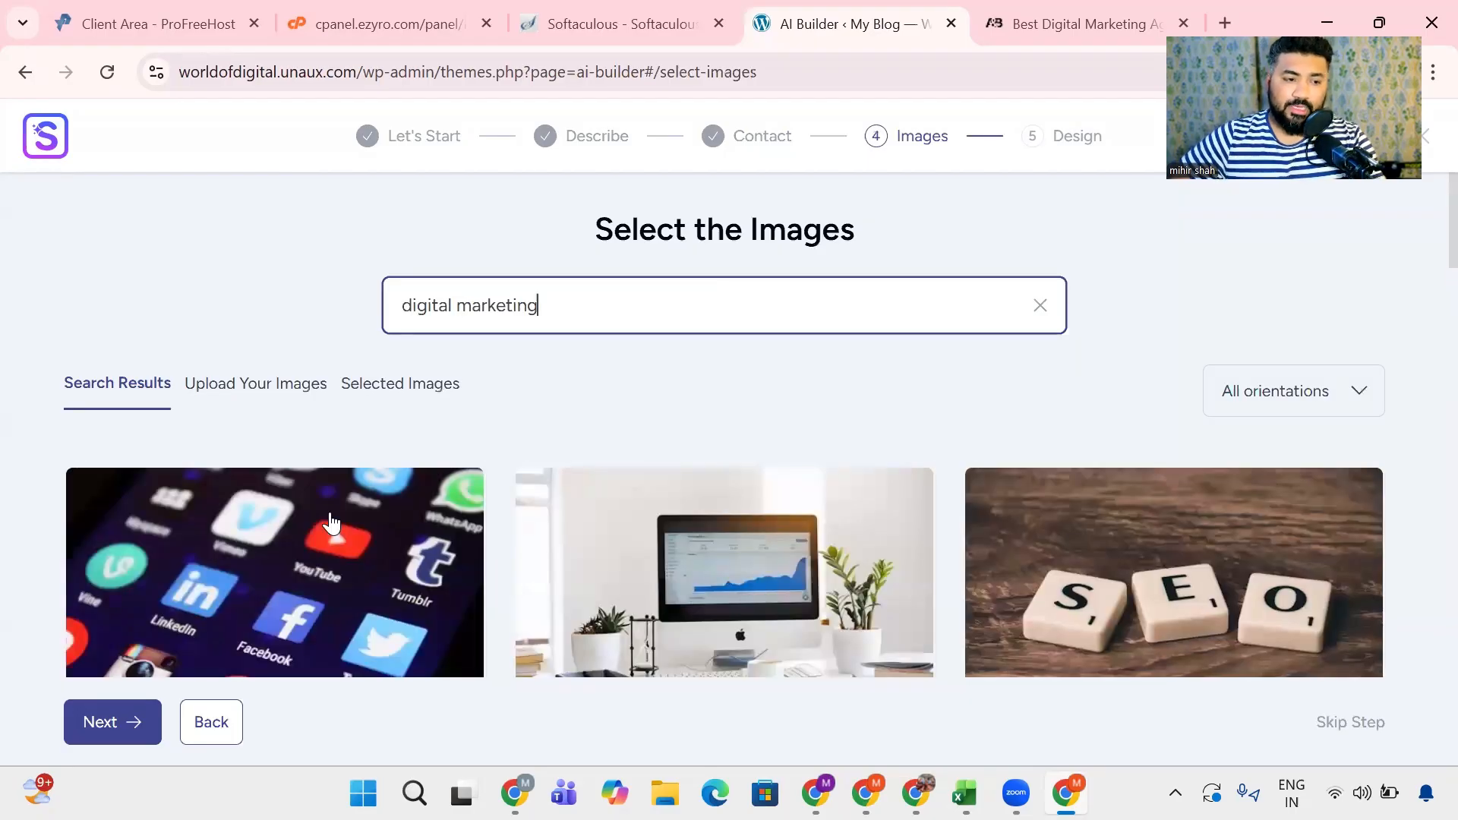
scroll(330, 524, down, 2)
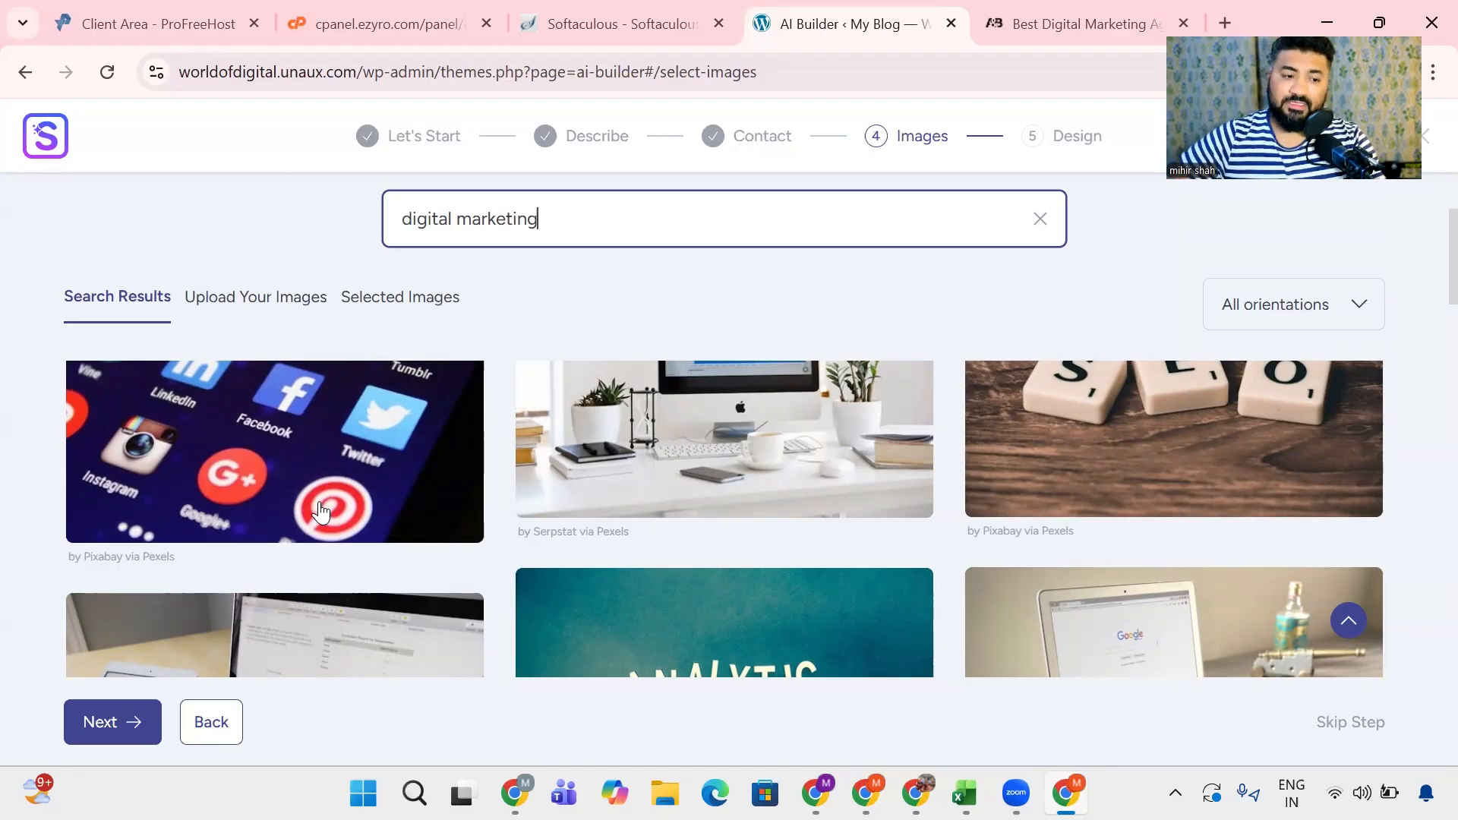
scroll(729, 484, down, 2)
click(748, 535)
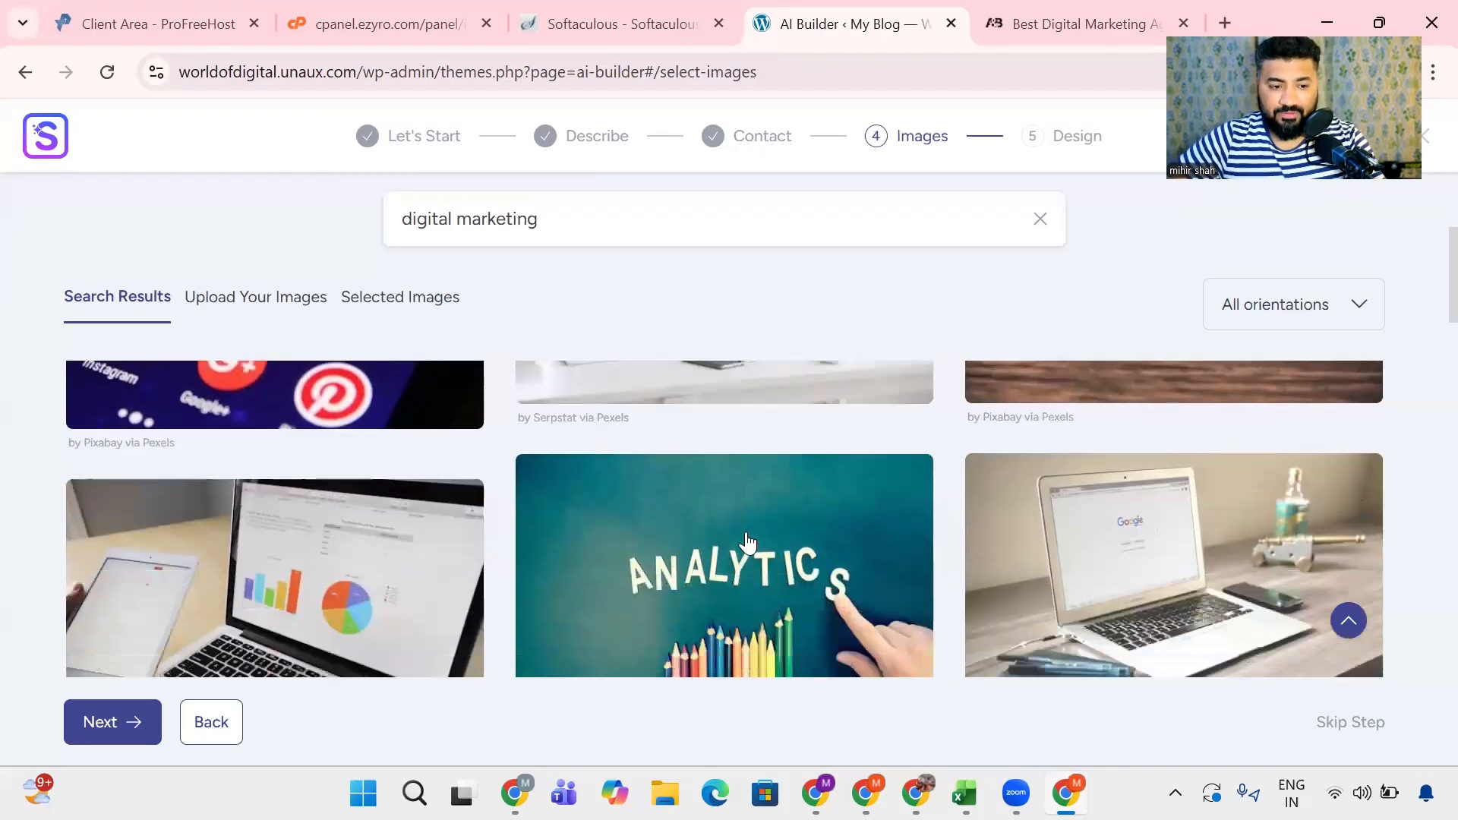
click(1151, 566)
click(388, 563)
- Examine the further digital marketing image results for suitable website pictures
scroll(771, 590, down, 3)
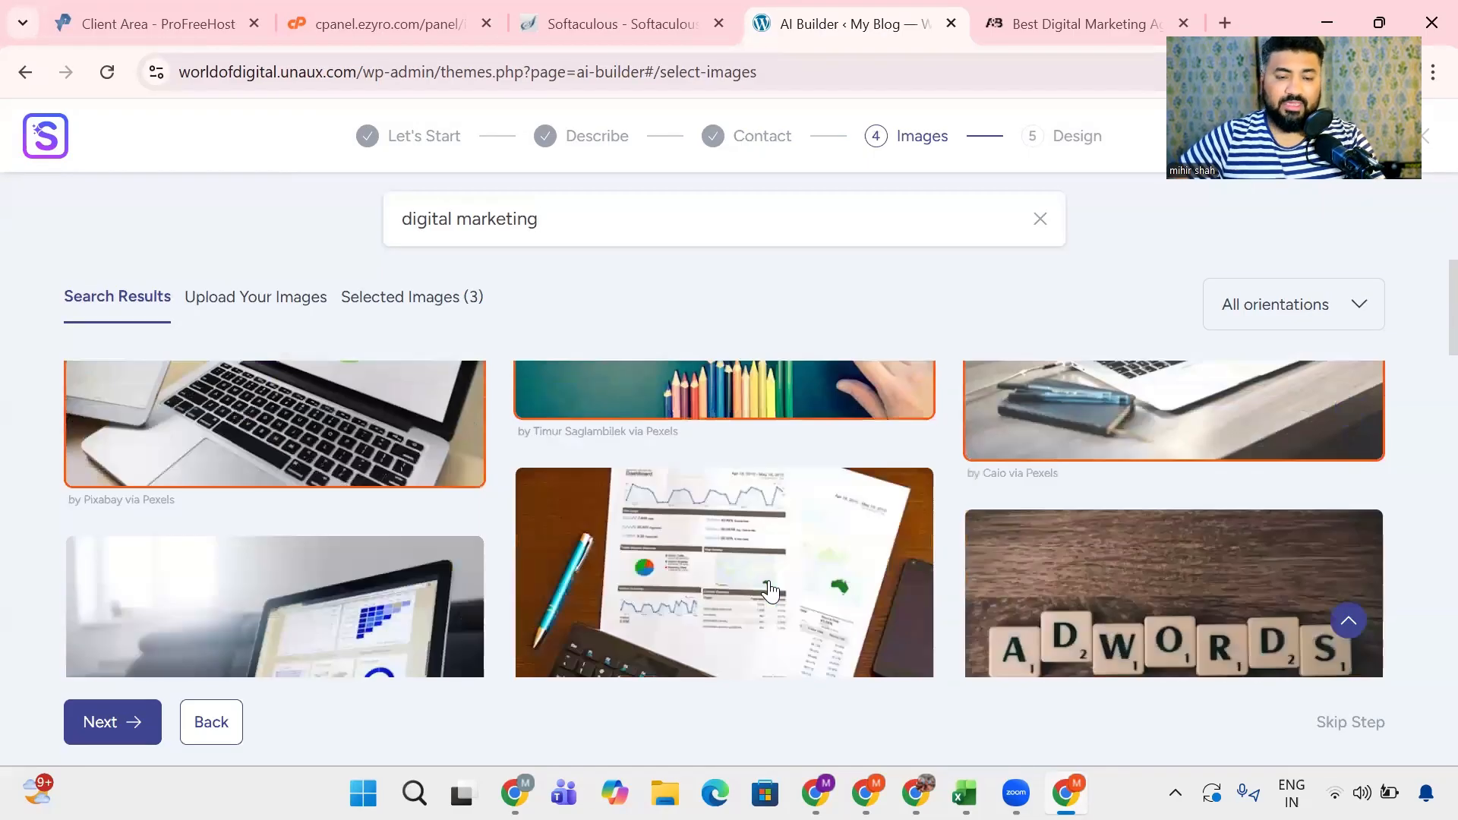
scroll(771, 591, down, 1)
scroll(770, 591, up, 2)
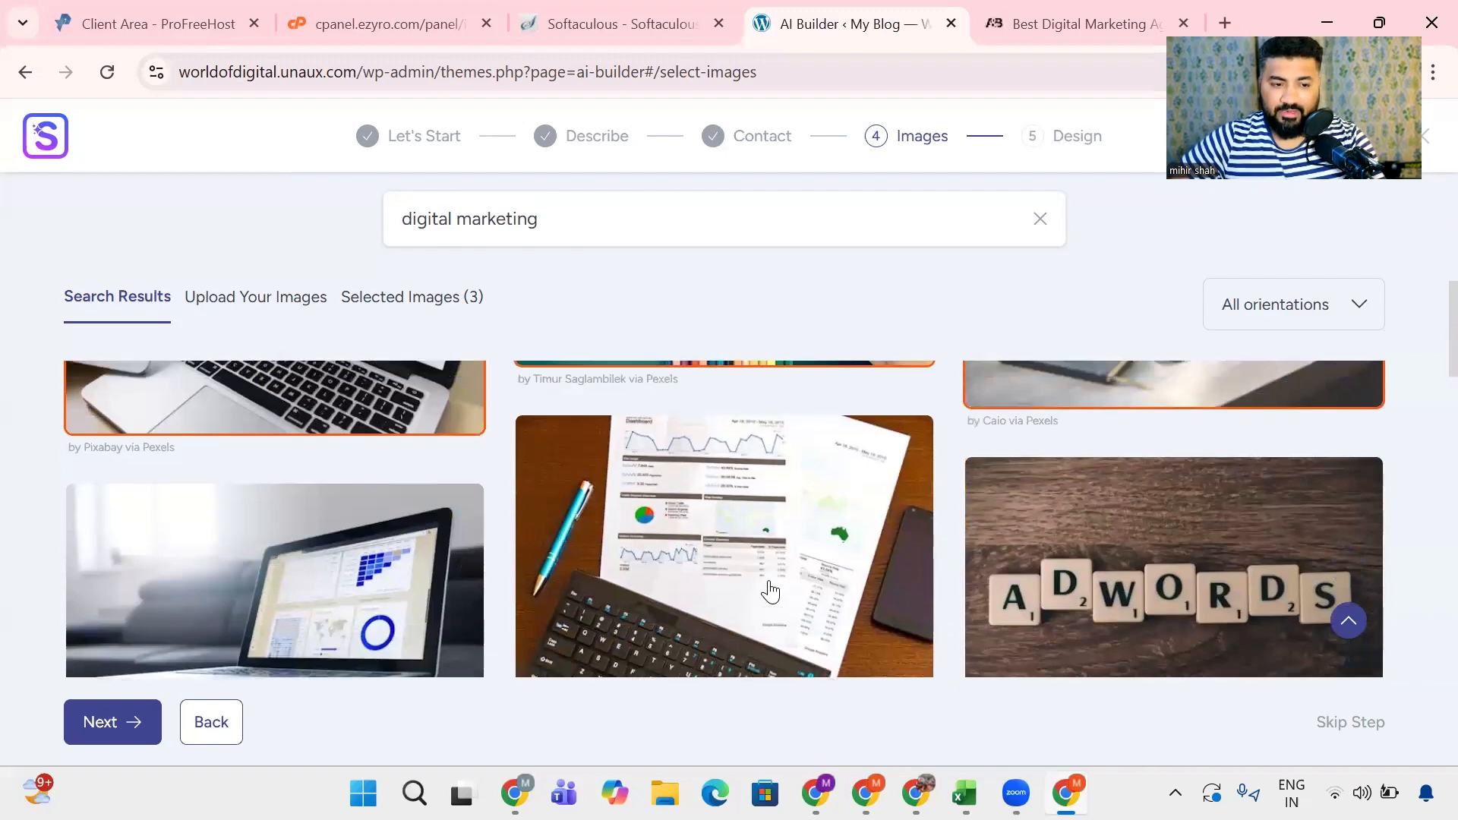
scroll(771, 591, up, 3)
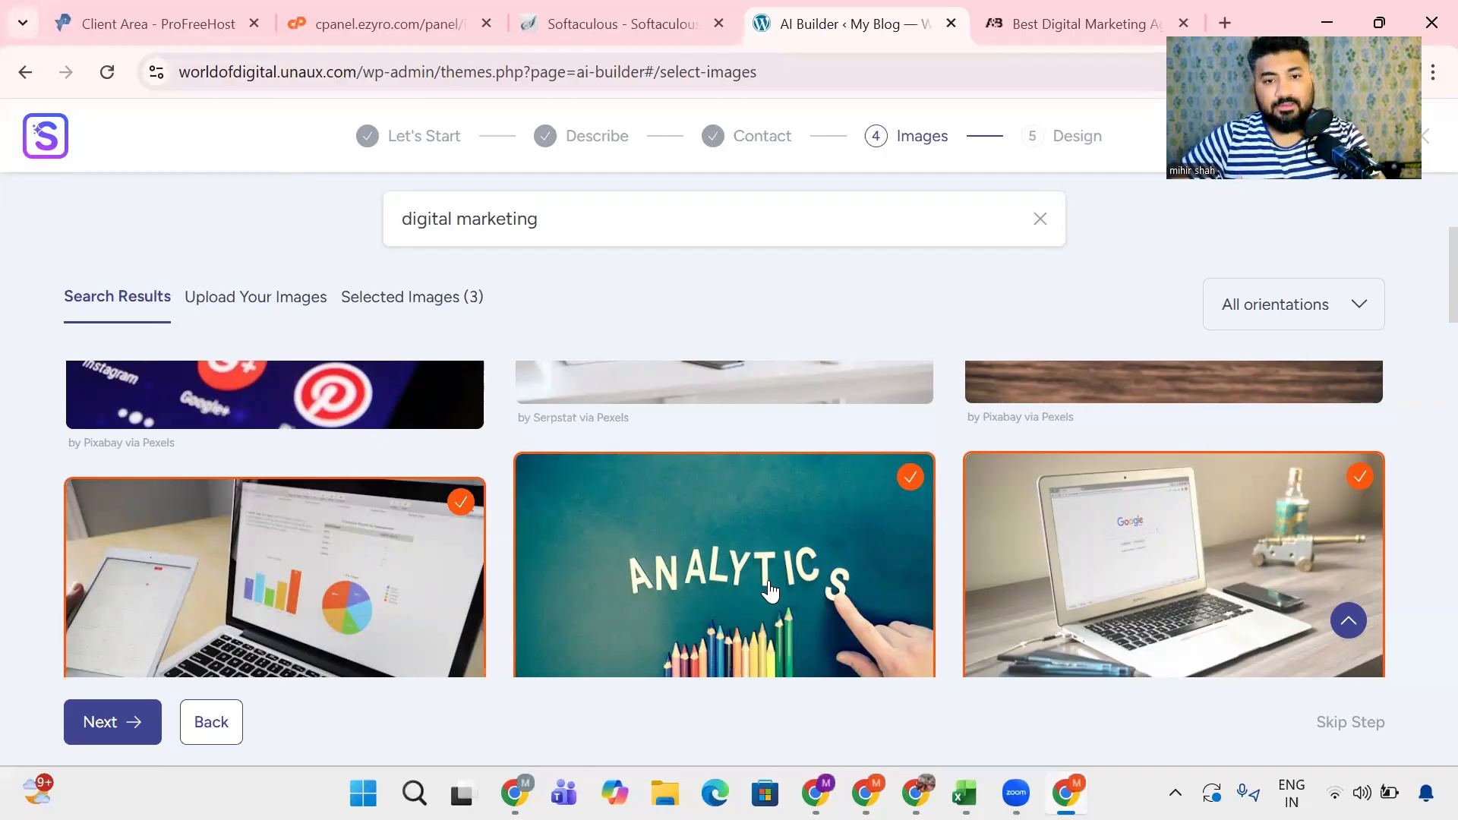
scroll(770, 591, down, 5)
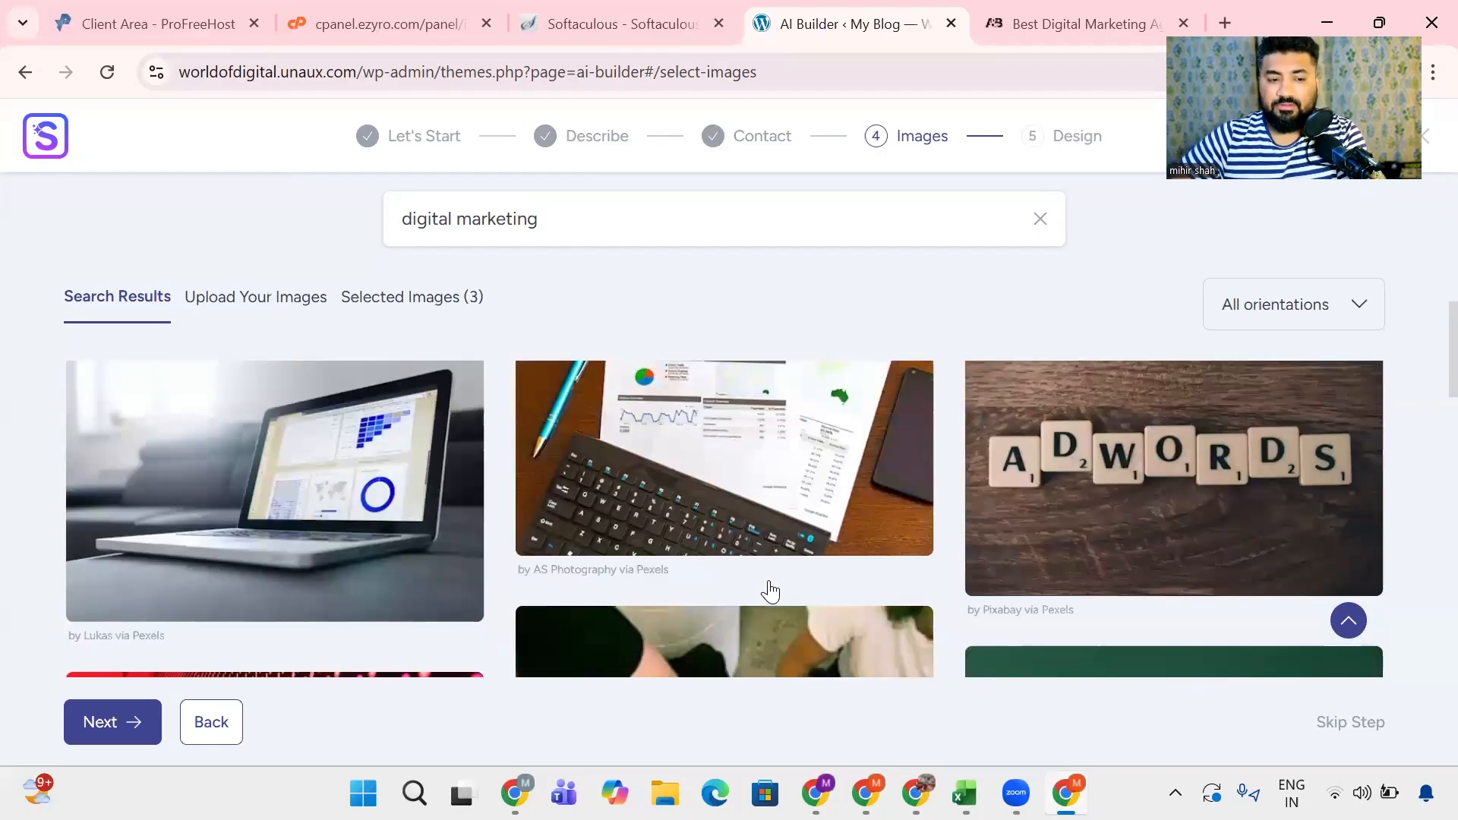
scroll(770, 591, down, 8)
scroll(771, 590, down, 6)
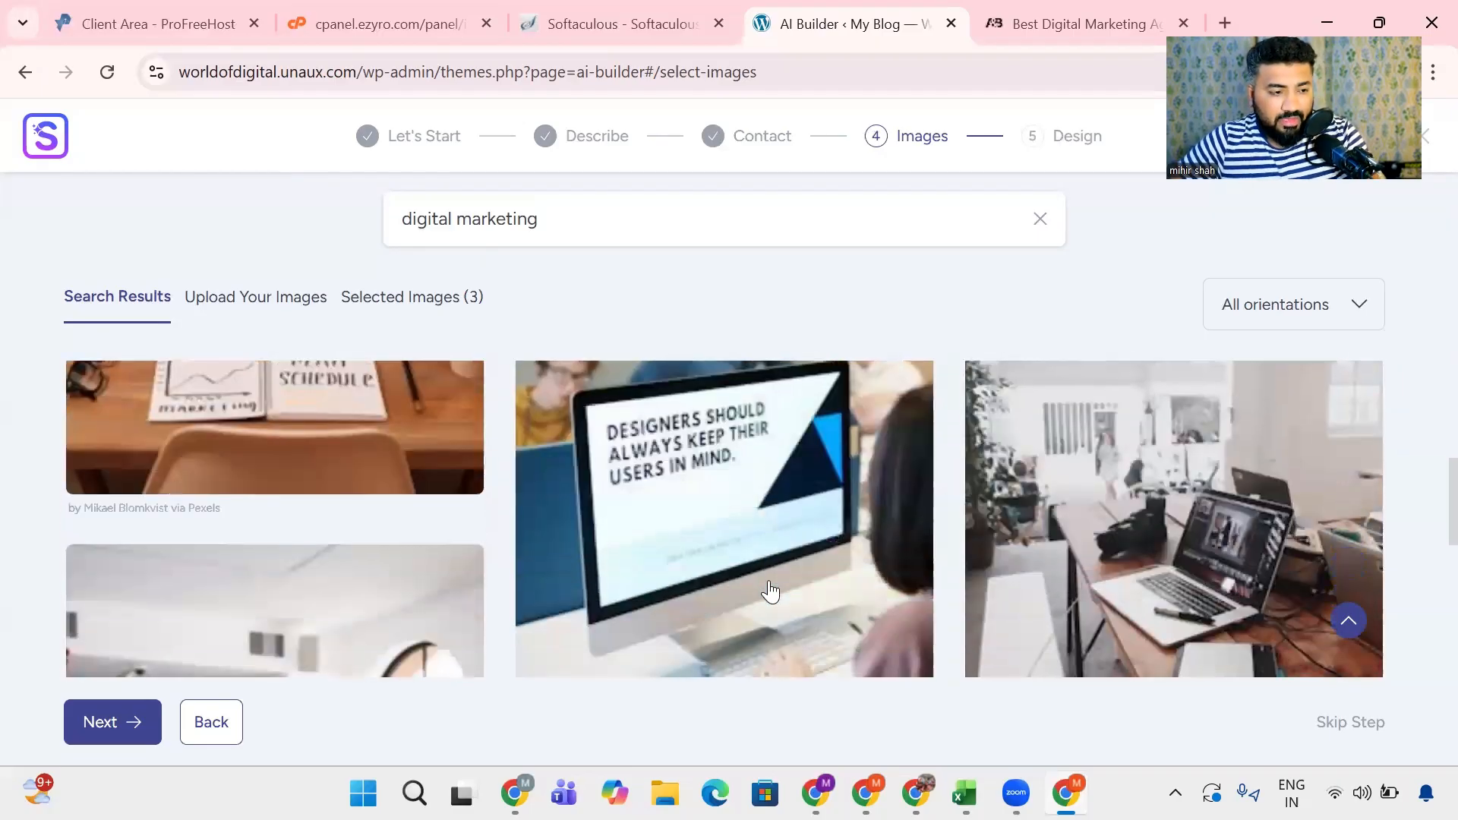
scroll(771, 591, down, 5)
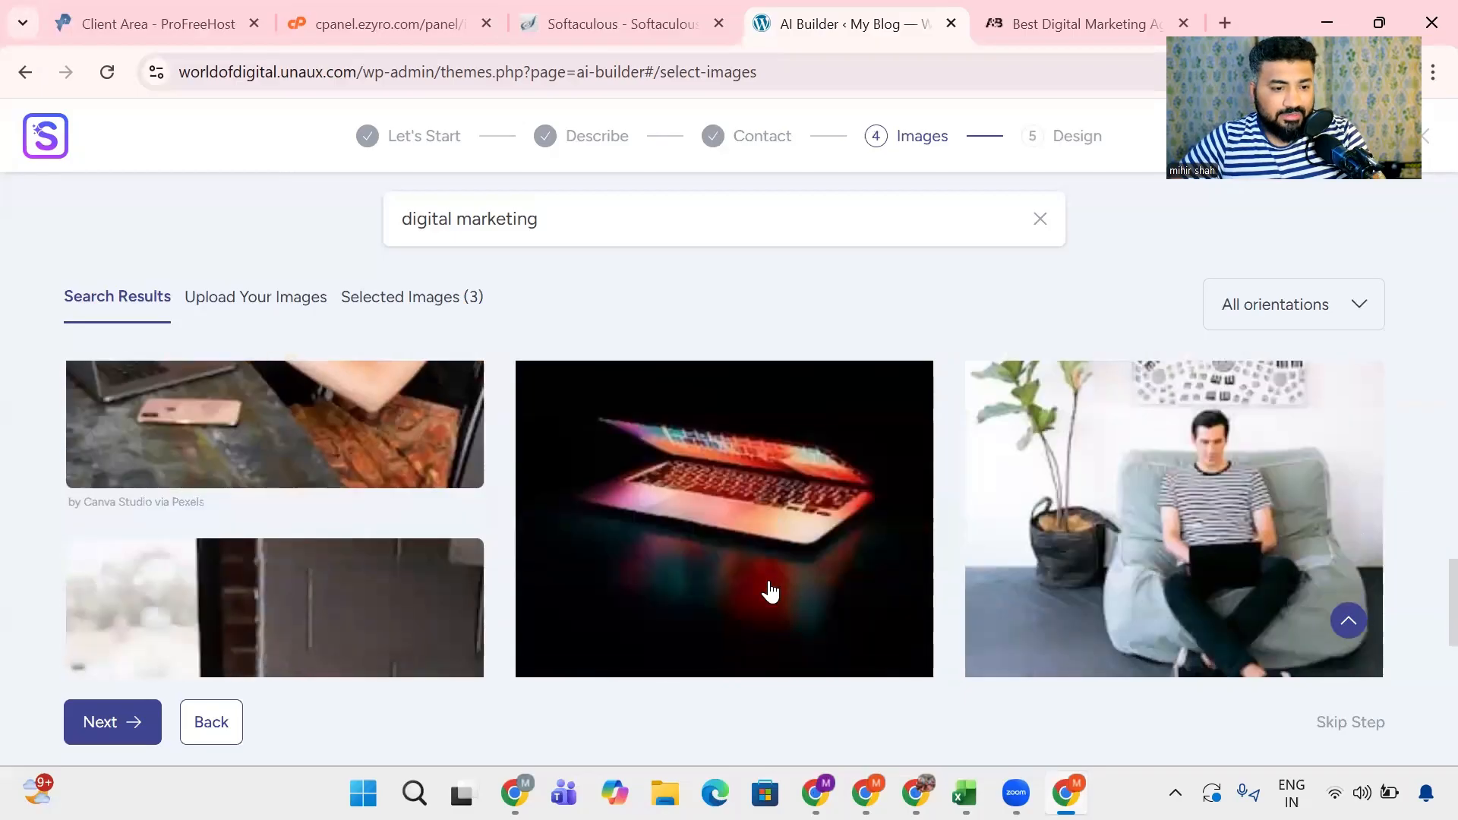
scroll(771, 591, down, 4)
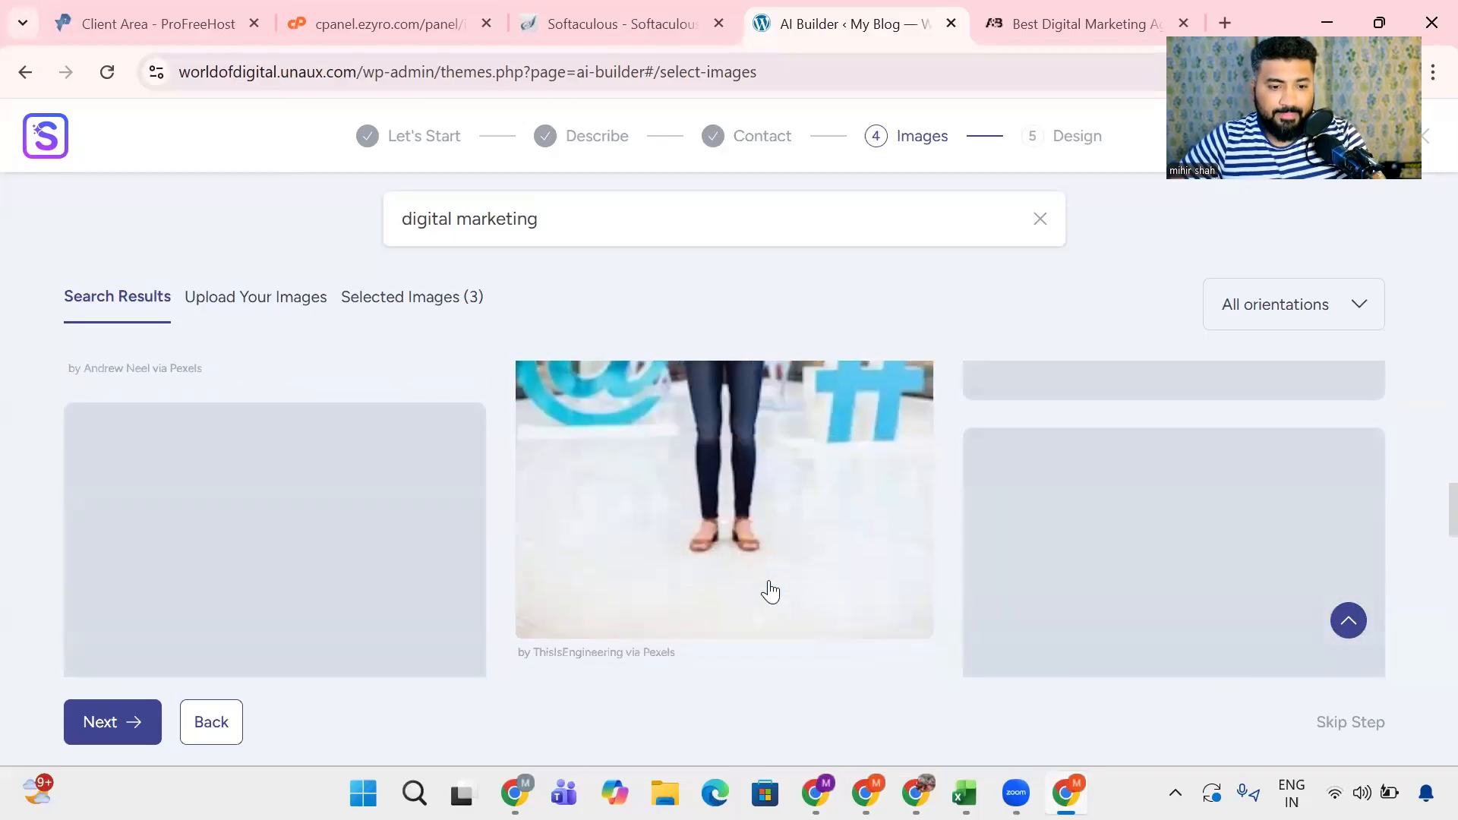
scroll(770, 591, down, 10)
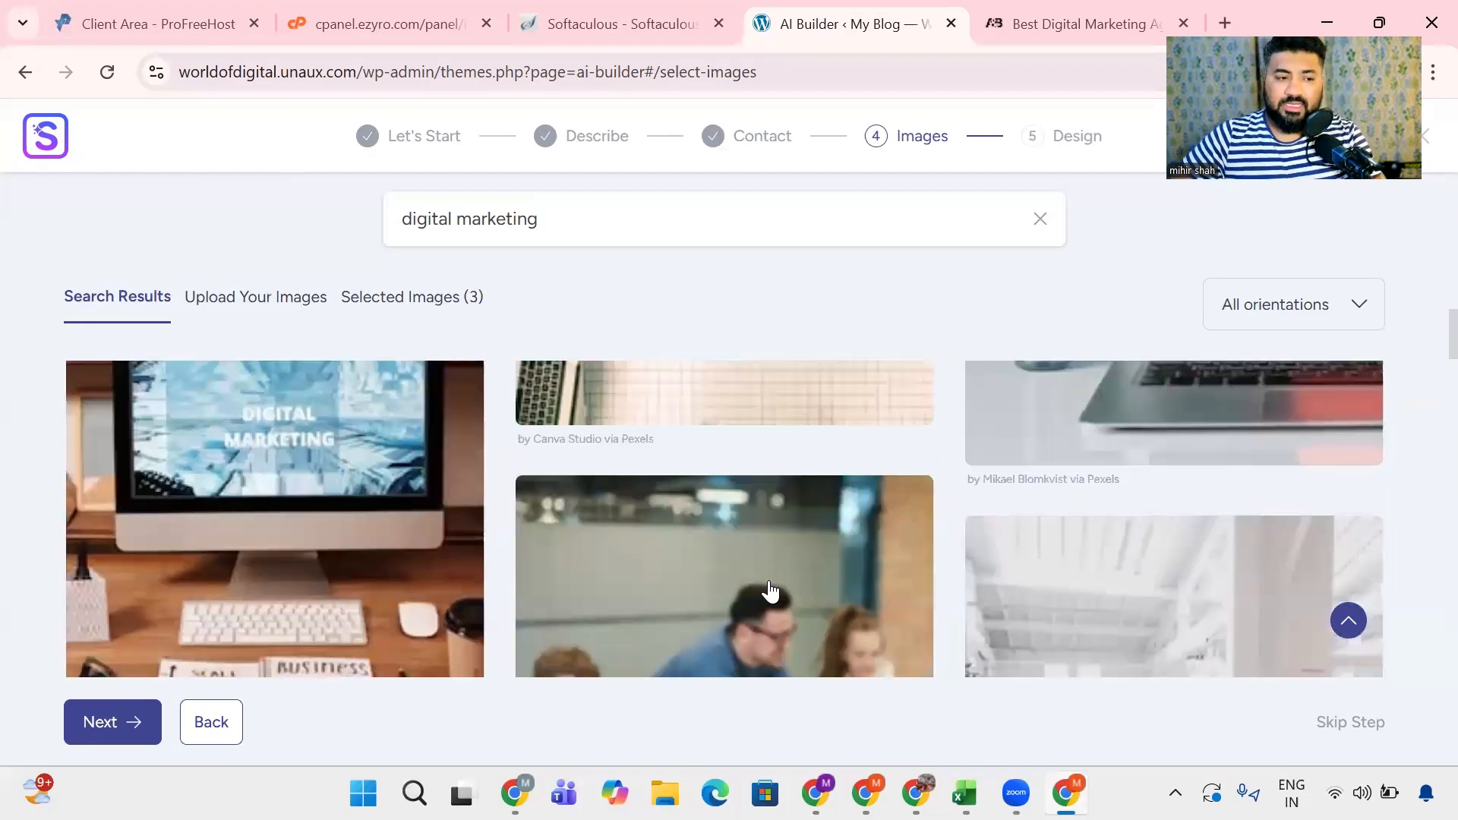
- Select the red dotted-light image, deselect the Google laptop image and select the social media app icons image
scroll(771, 591, up, 5)
click(223, 468)
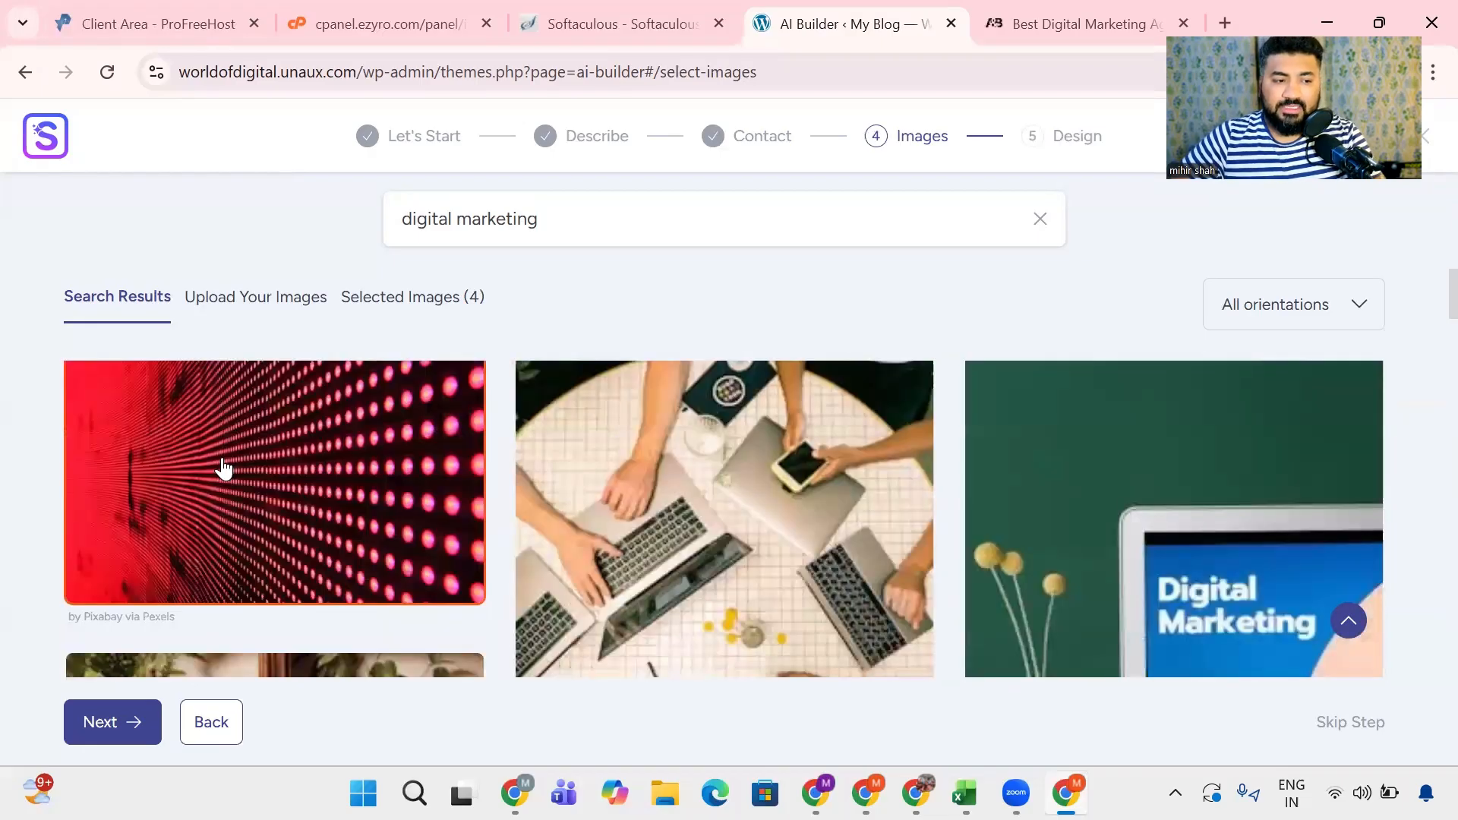
scroll(662, 547, up, 10)
scroll(1062, 571, up, 3)
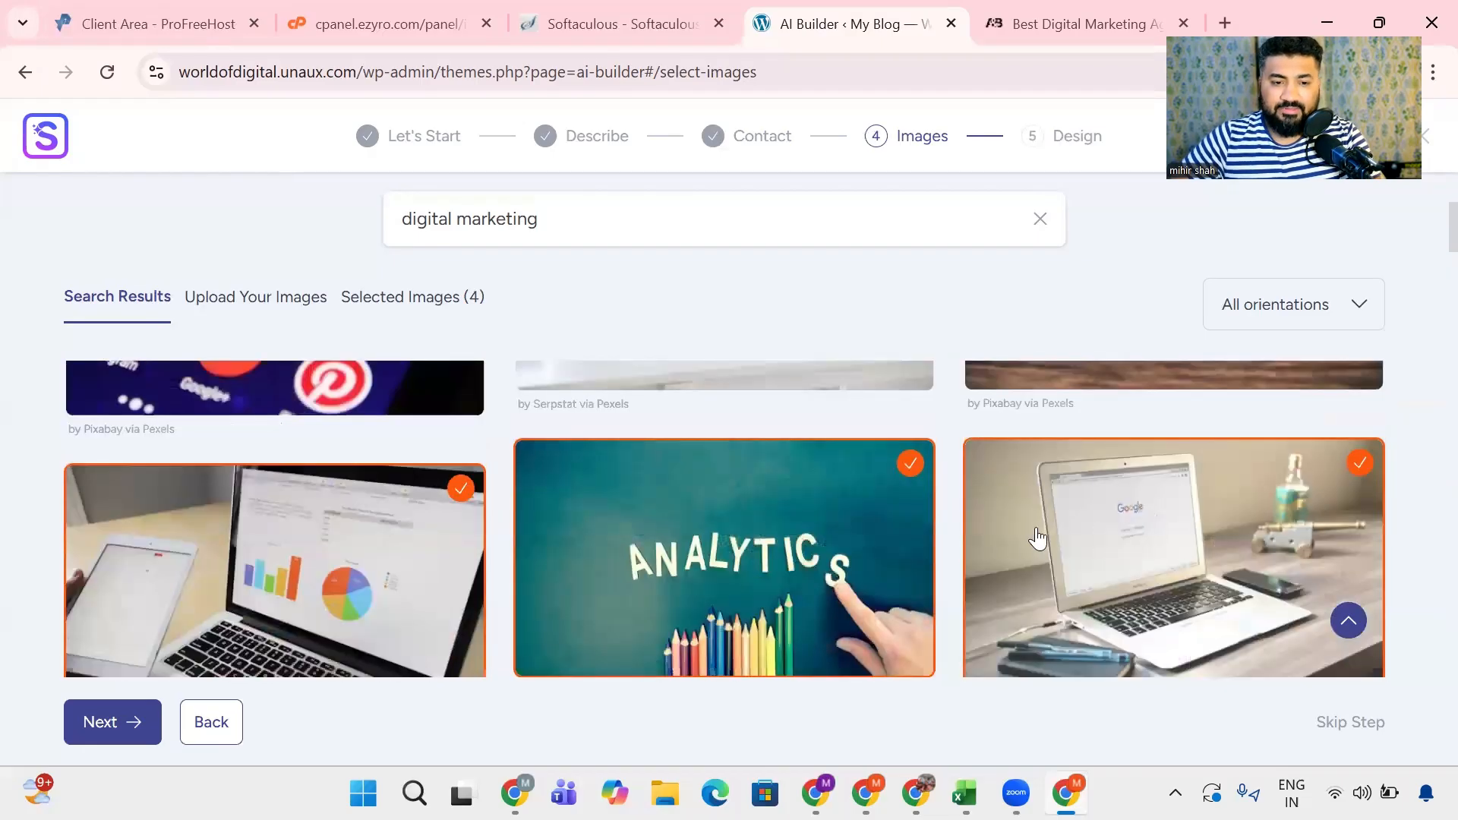
click(1062, 561)
scroll(805, 590, up, 5)
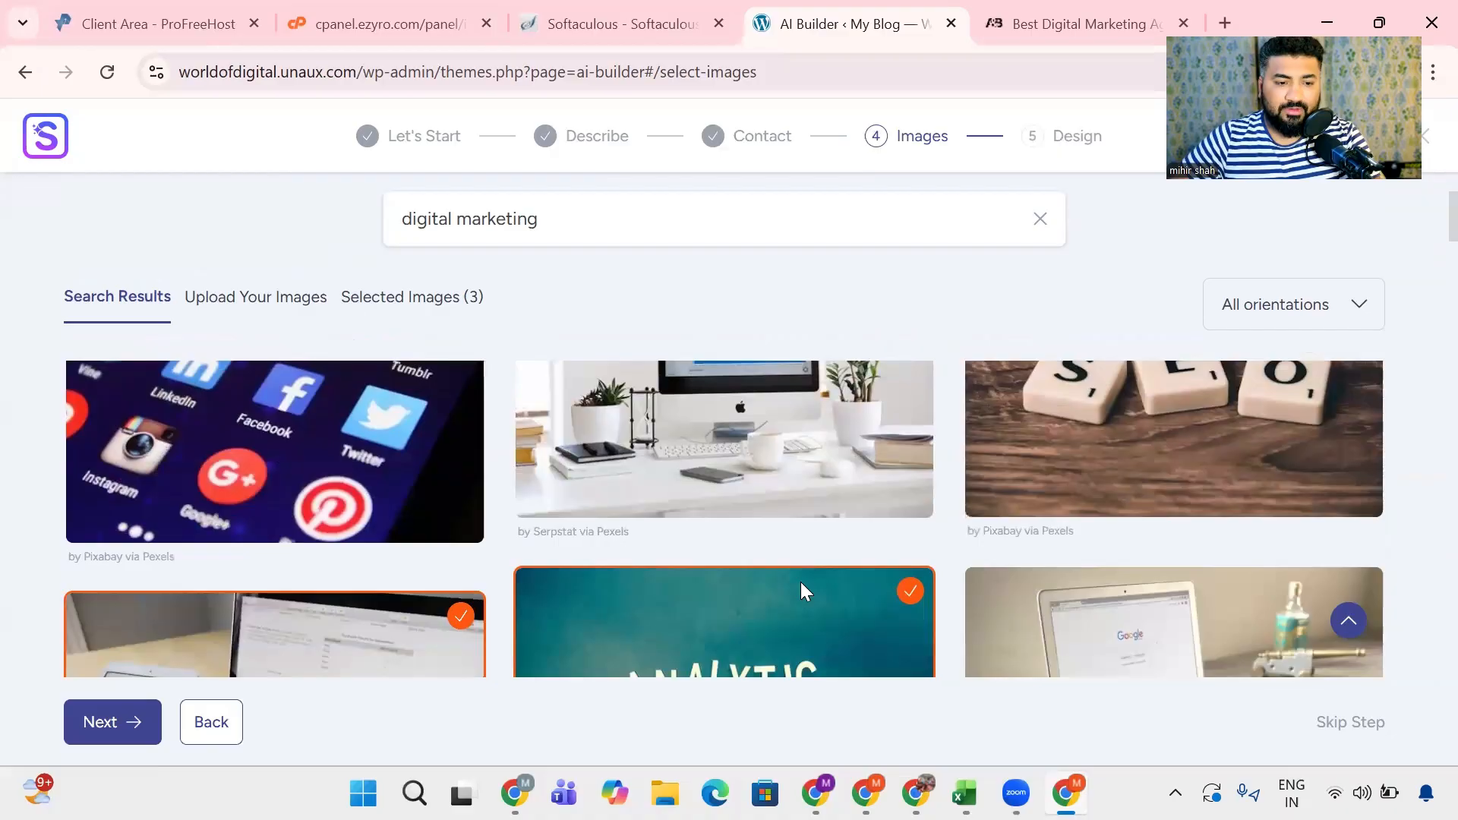
scroll(464, 504, up, 2)
click(463, 484)
- Select the business plan desk, man in a beanbag chair, glowing half-open laptop, and laptop with coffee cup images
scroll(493, 480, down, 15)
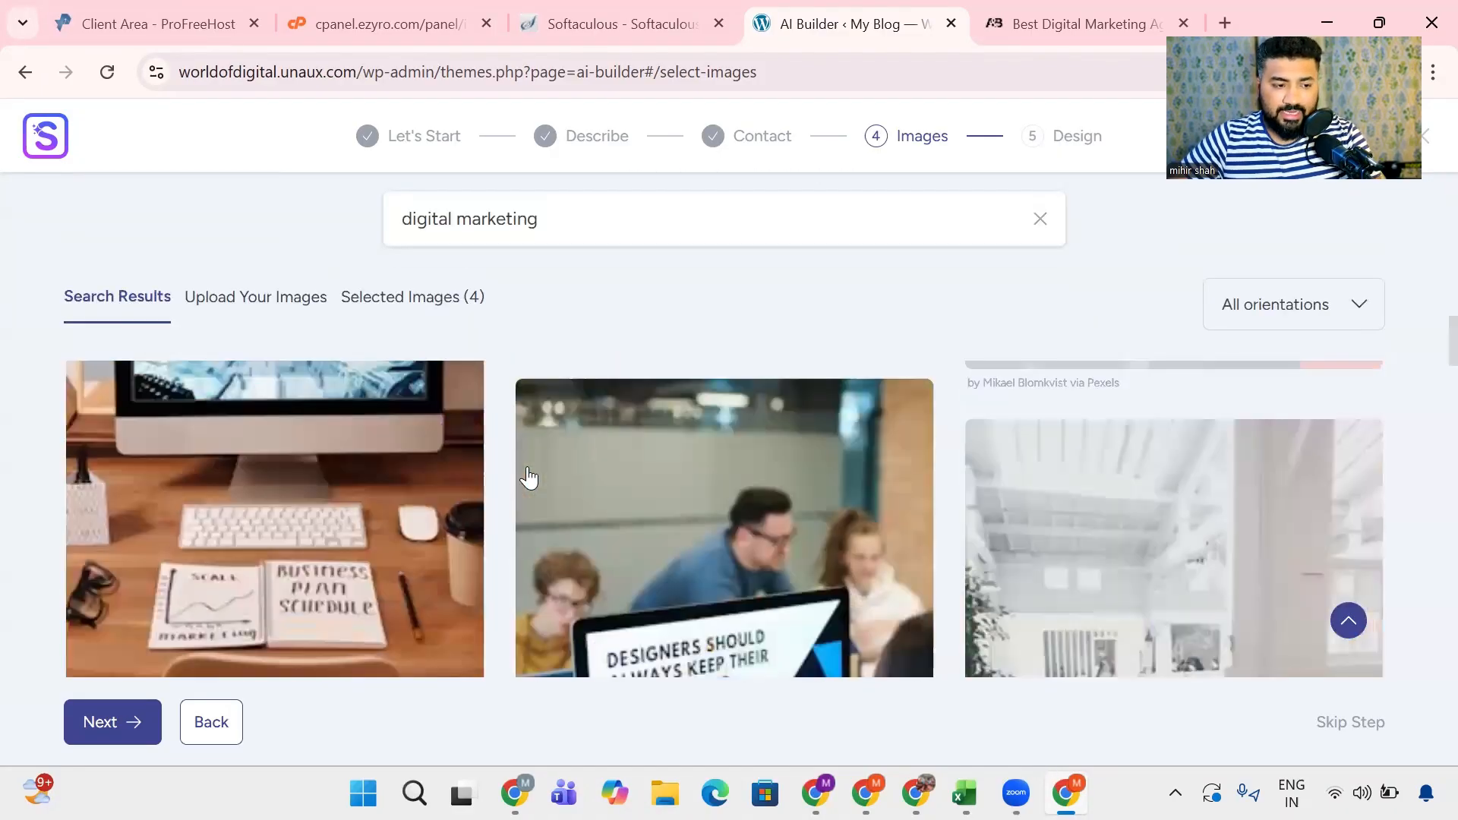
click(202, 475)
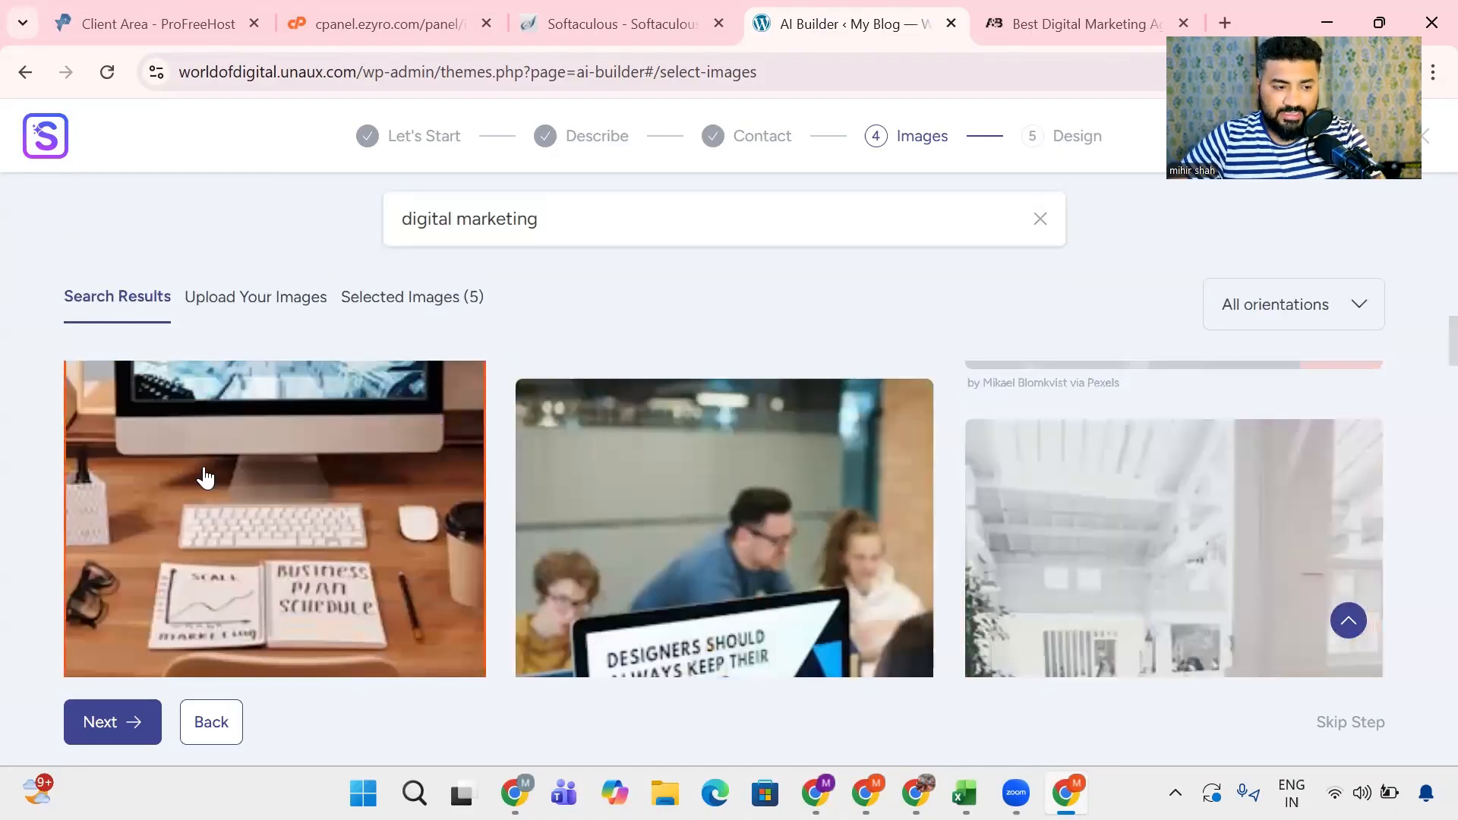
scroll(657, 501, down, 5)
click(1123, 501)
scroll(618, 476, down, 4)
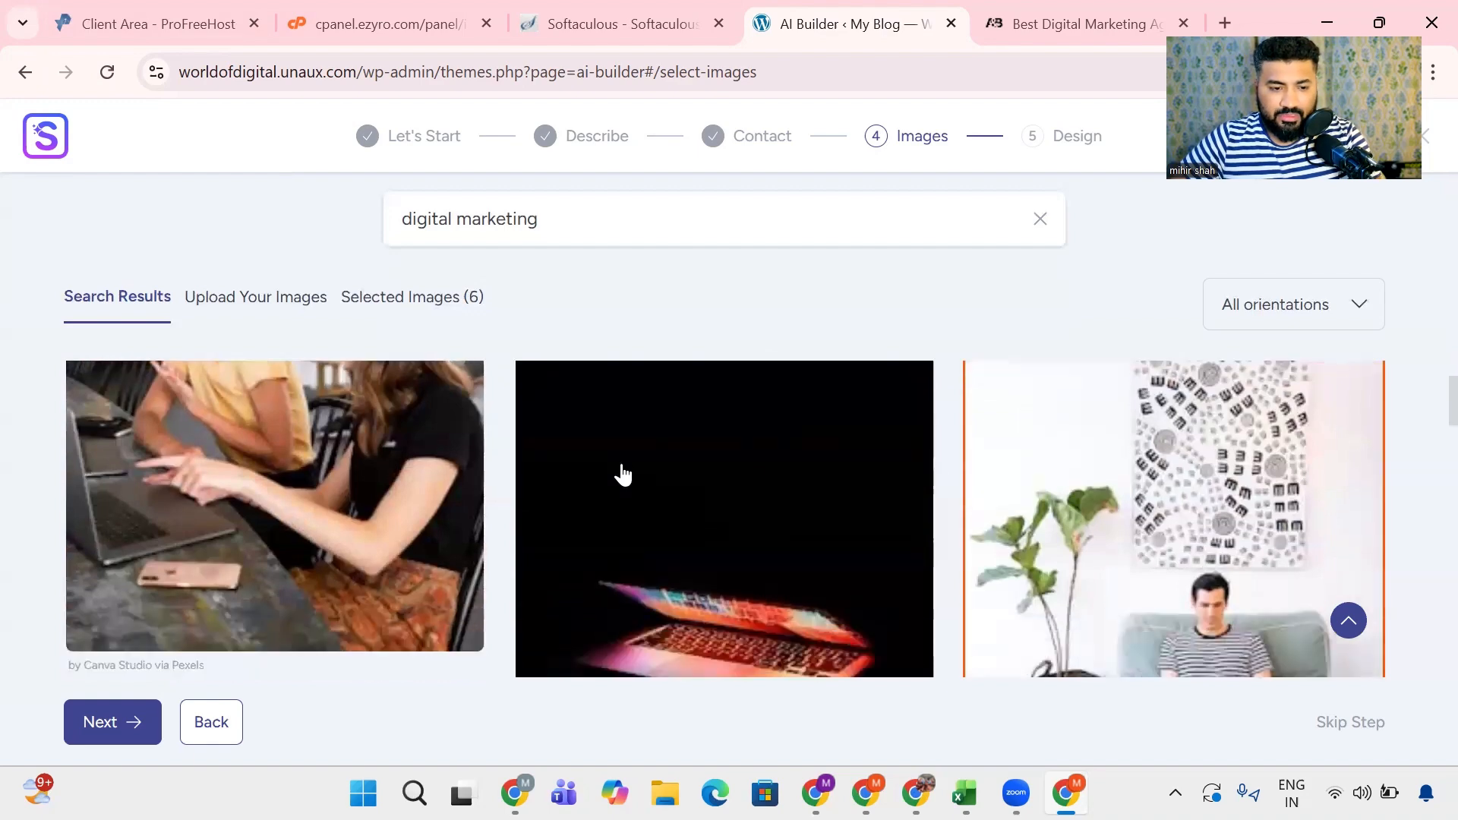
click(668, 486)
scroll(218, 462, down, 3)
click(248, 457)
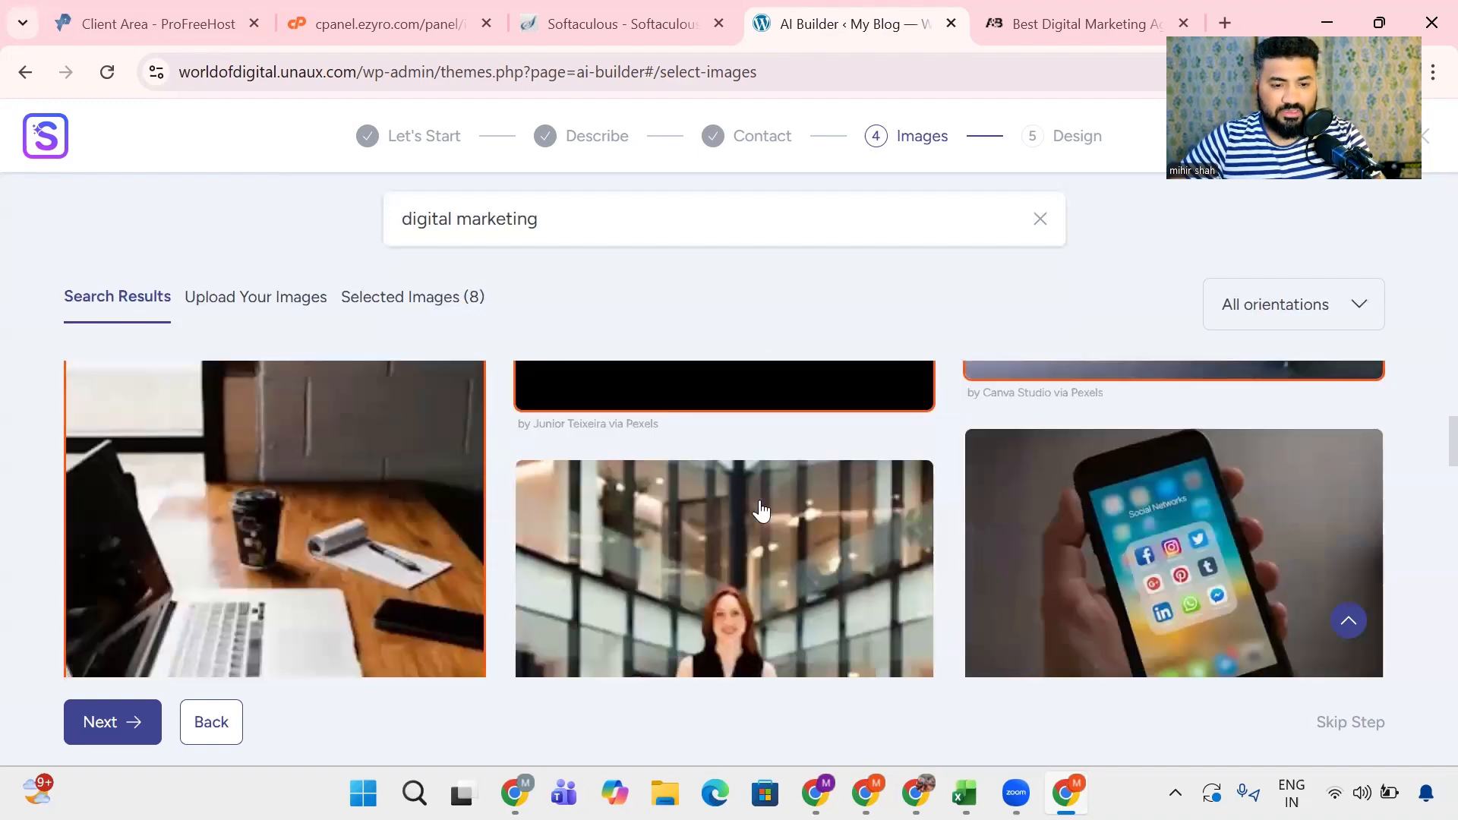
- Select four more images, including the hand pointing at a chart, the laptop with tablet and phone, and the group of colleagues
scroll(911, 524, down, 6)
click(1172, 442)
scroll(754, 494, down, 5)
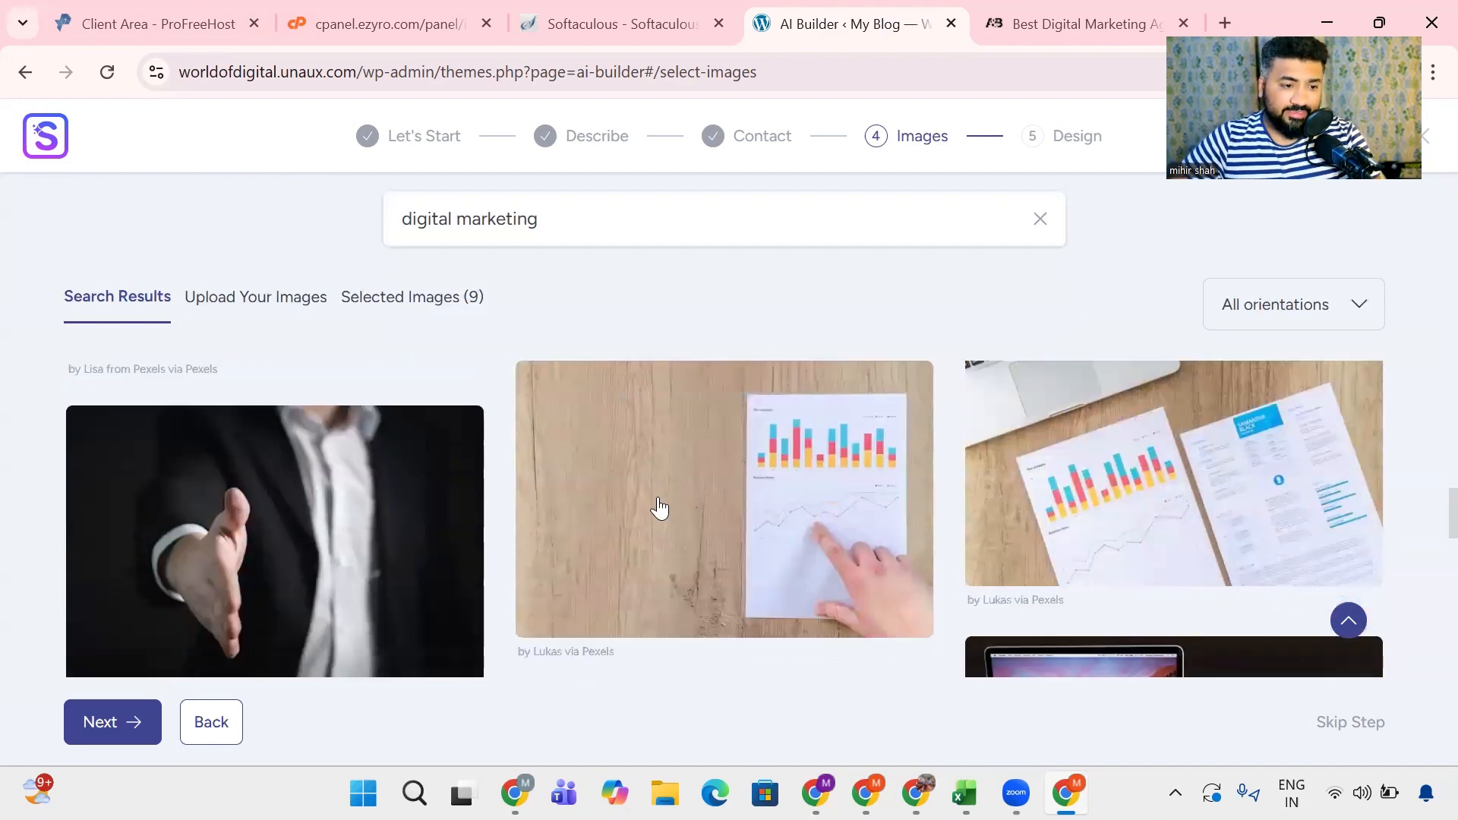
click(657, 504)
scroll(422, 530, down, 5)
scroll(598, 477, up, 2)
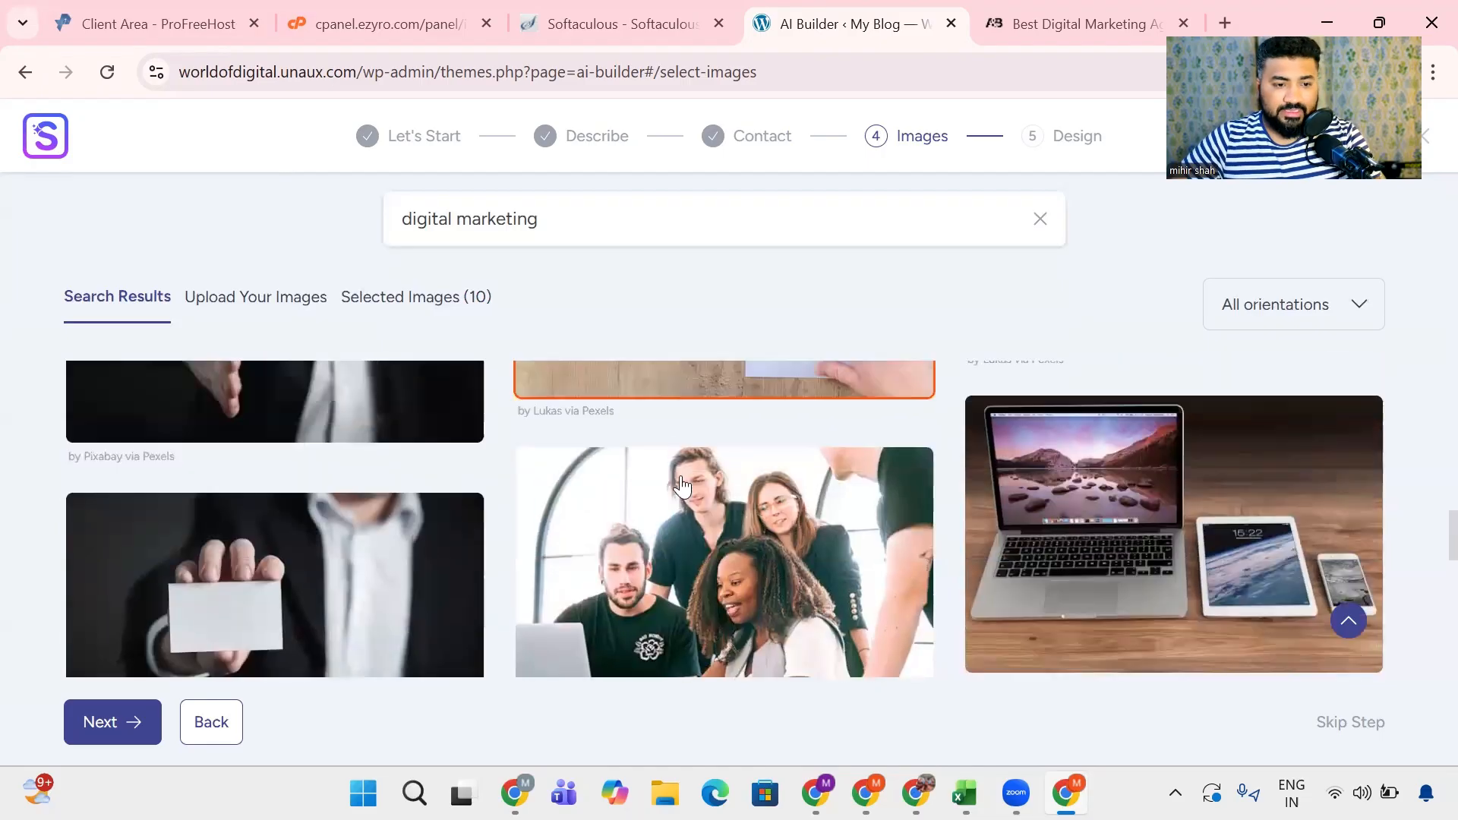
click(1181, 520)
click(789, 541)
- Select the image of the tablet reading Creative, then open the upload area for own images
scroll(788, 542, down, 10)
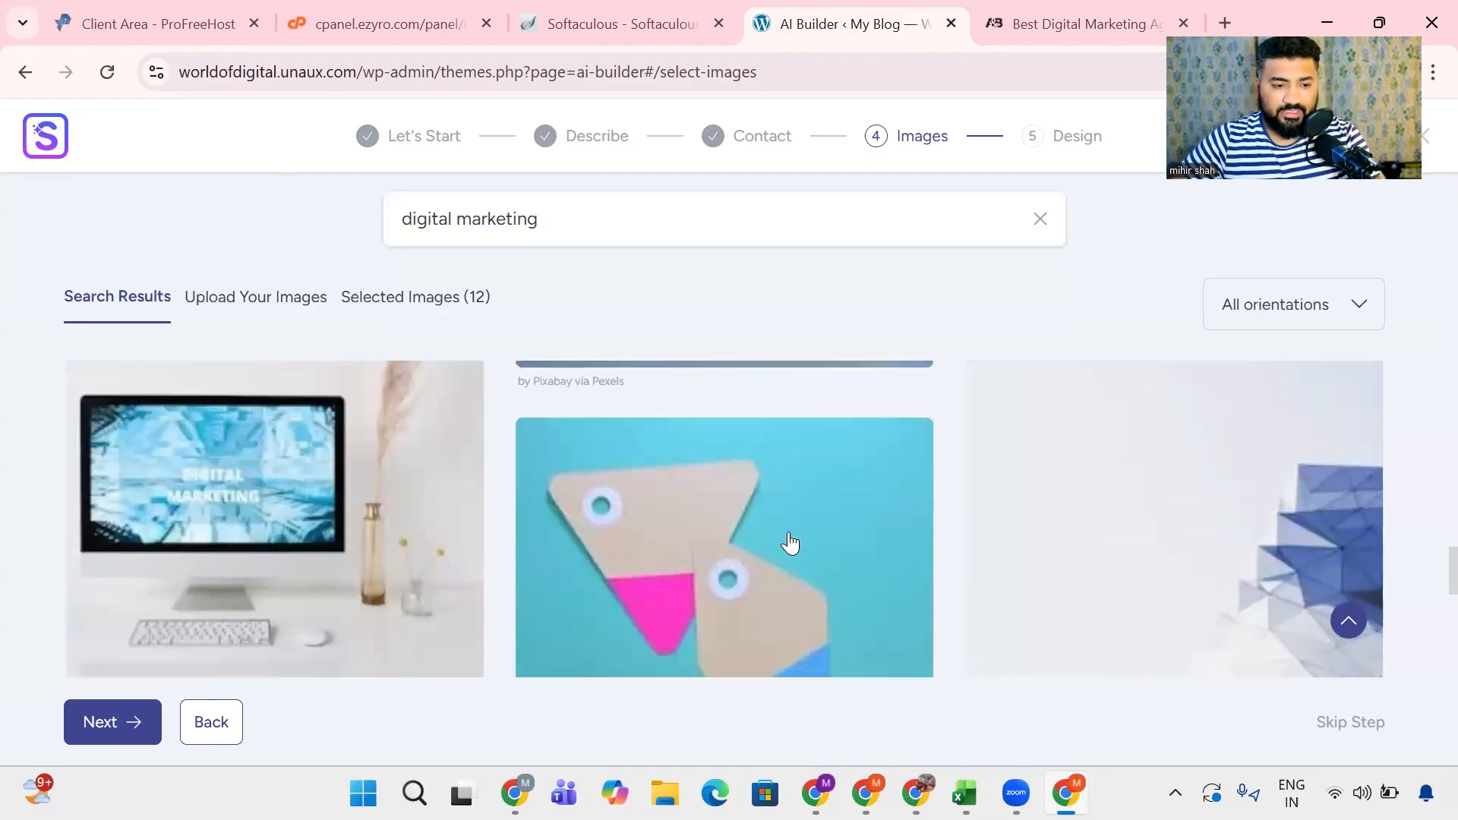
scroll(312, 495, down, 3)
click(299, 495)
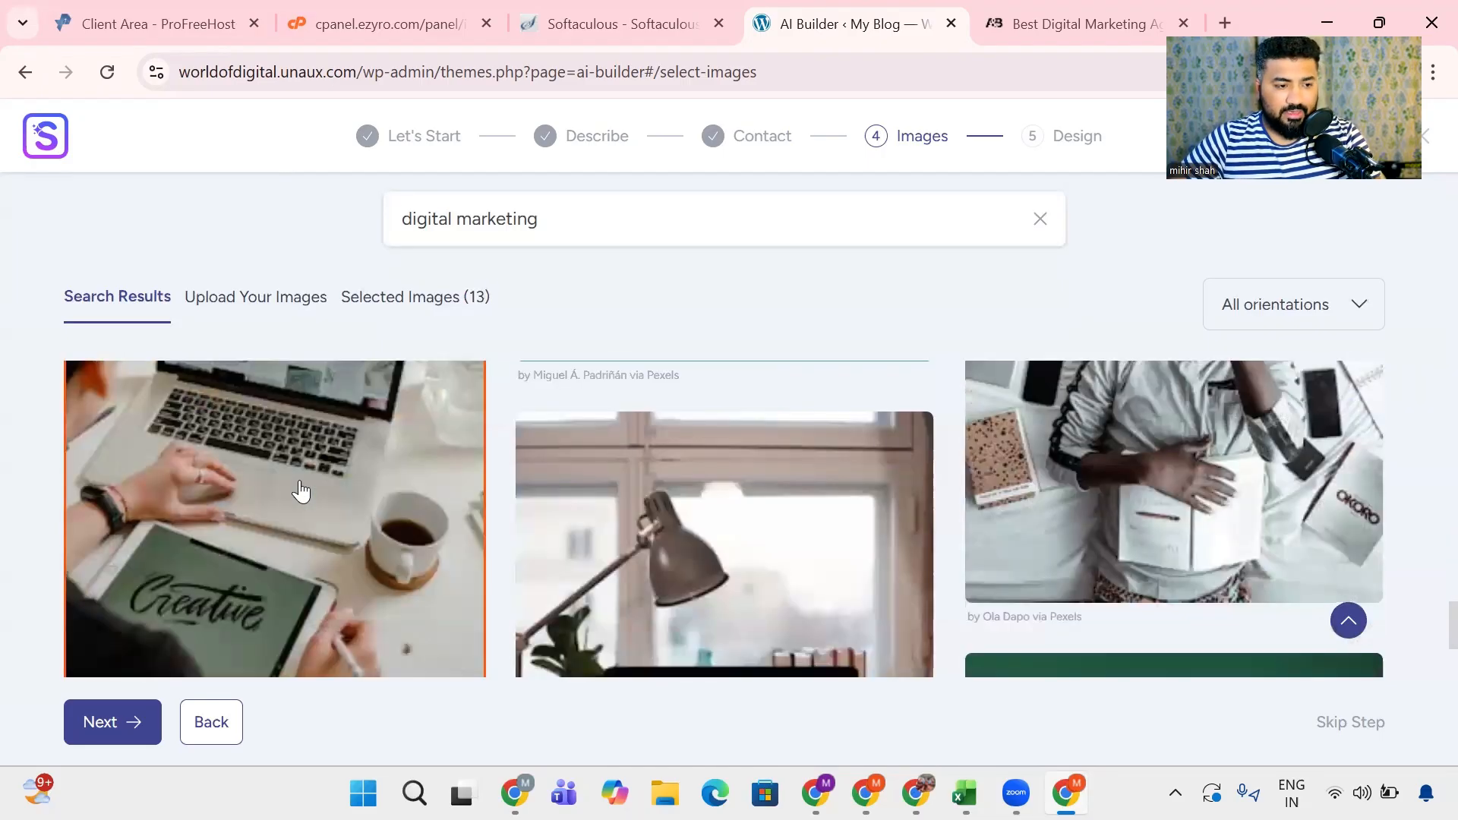
scroll(668, 537, down, 10)
scroll(667, 531, down, 5)
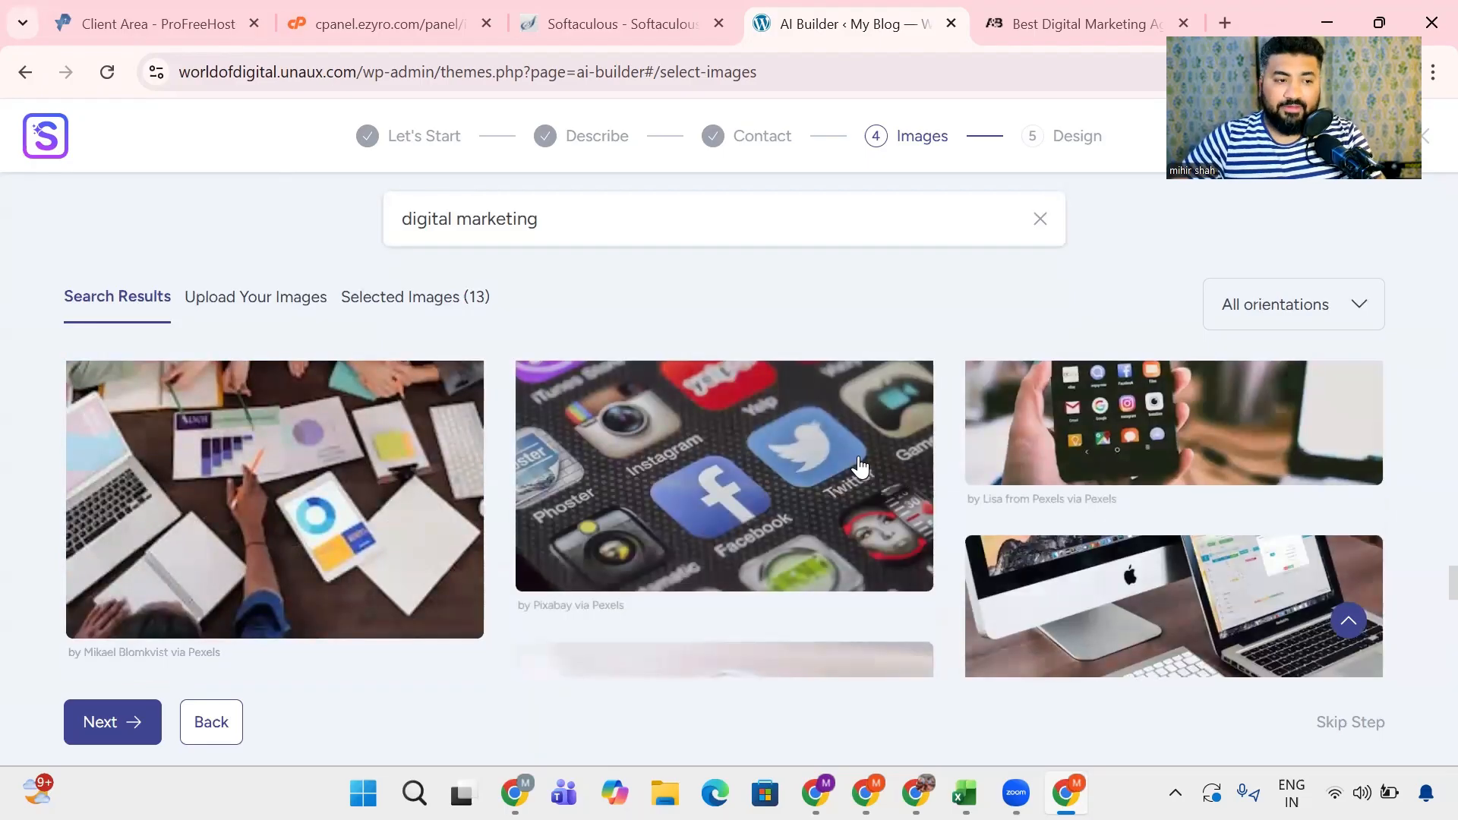
click(280, 308)
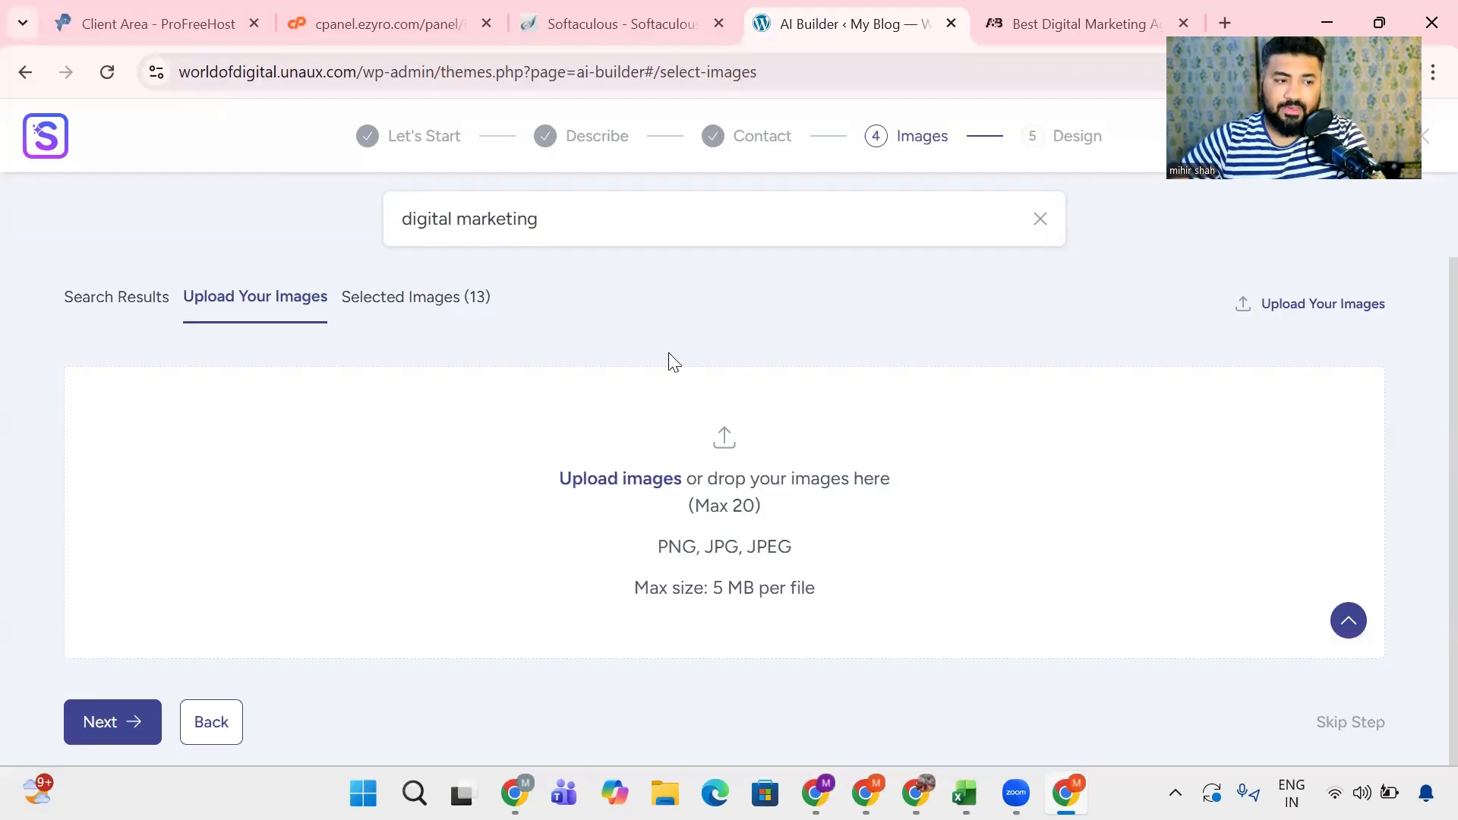
- Return to the digital marketing image search results, review the selected images and continue to the design selection
click(120, 299)
scroll(807, 569, down, 5)
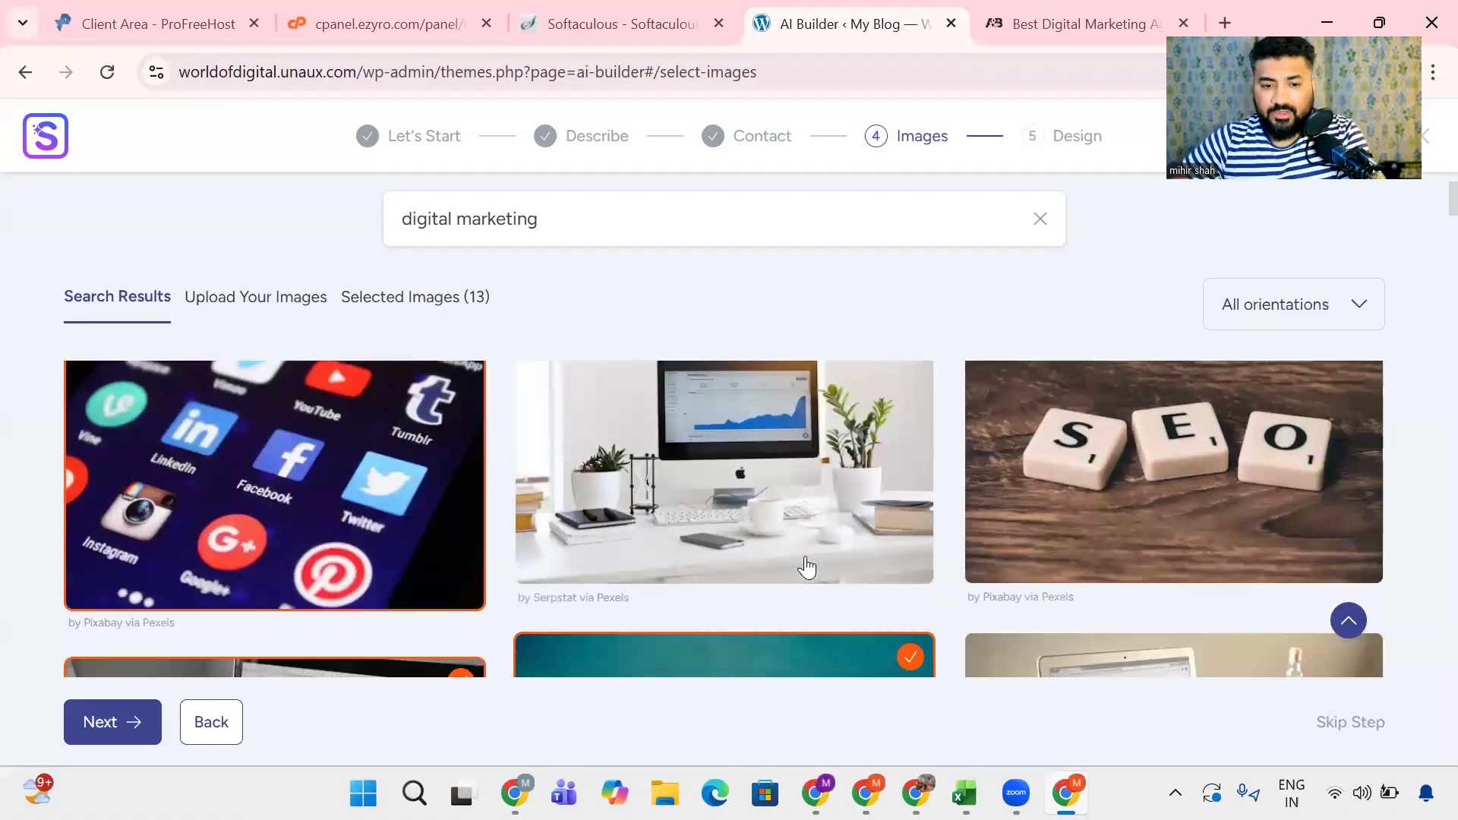
scroll(808, 565, down, 10)
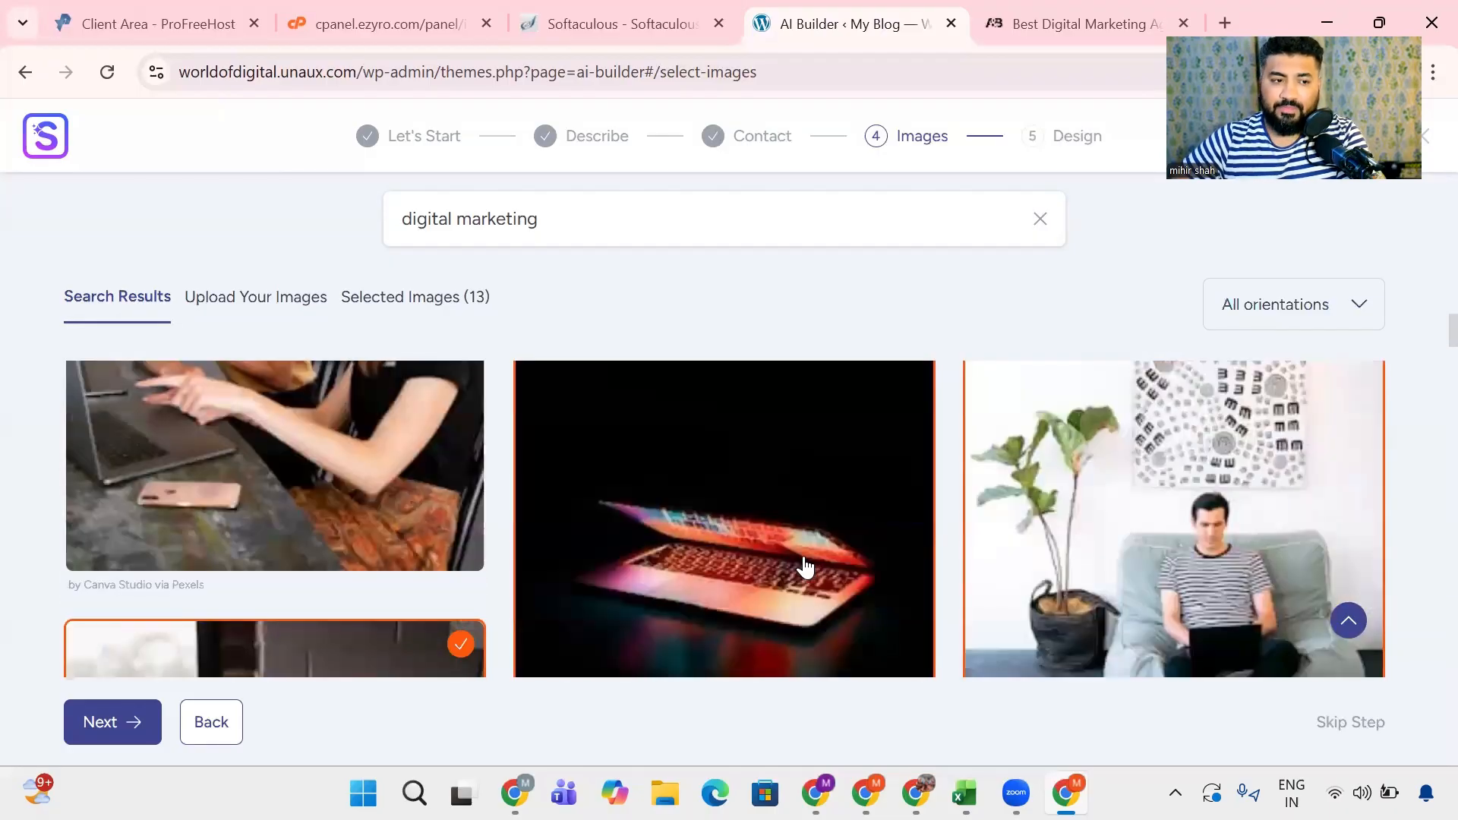
click(92, 723)
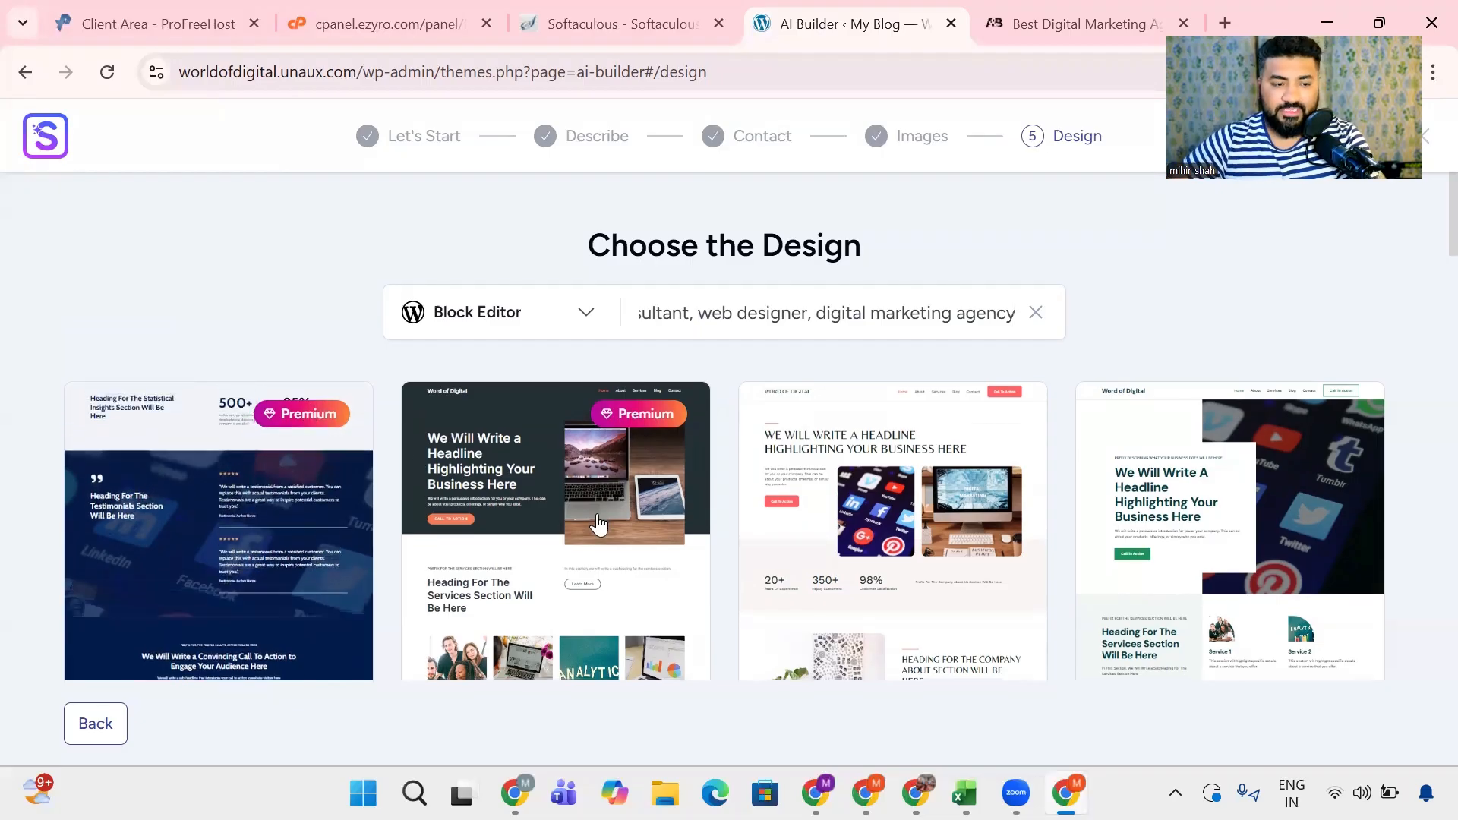
- Open the full preview of the Option 2 design, examine its sections down to the footer and return to the design list
scroll(585, 502, down, 1)
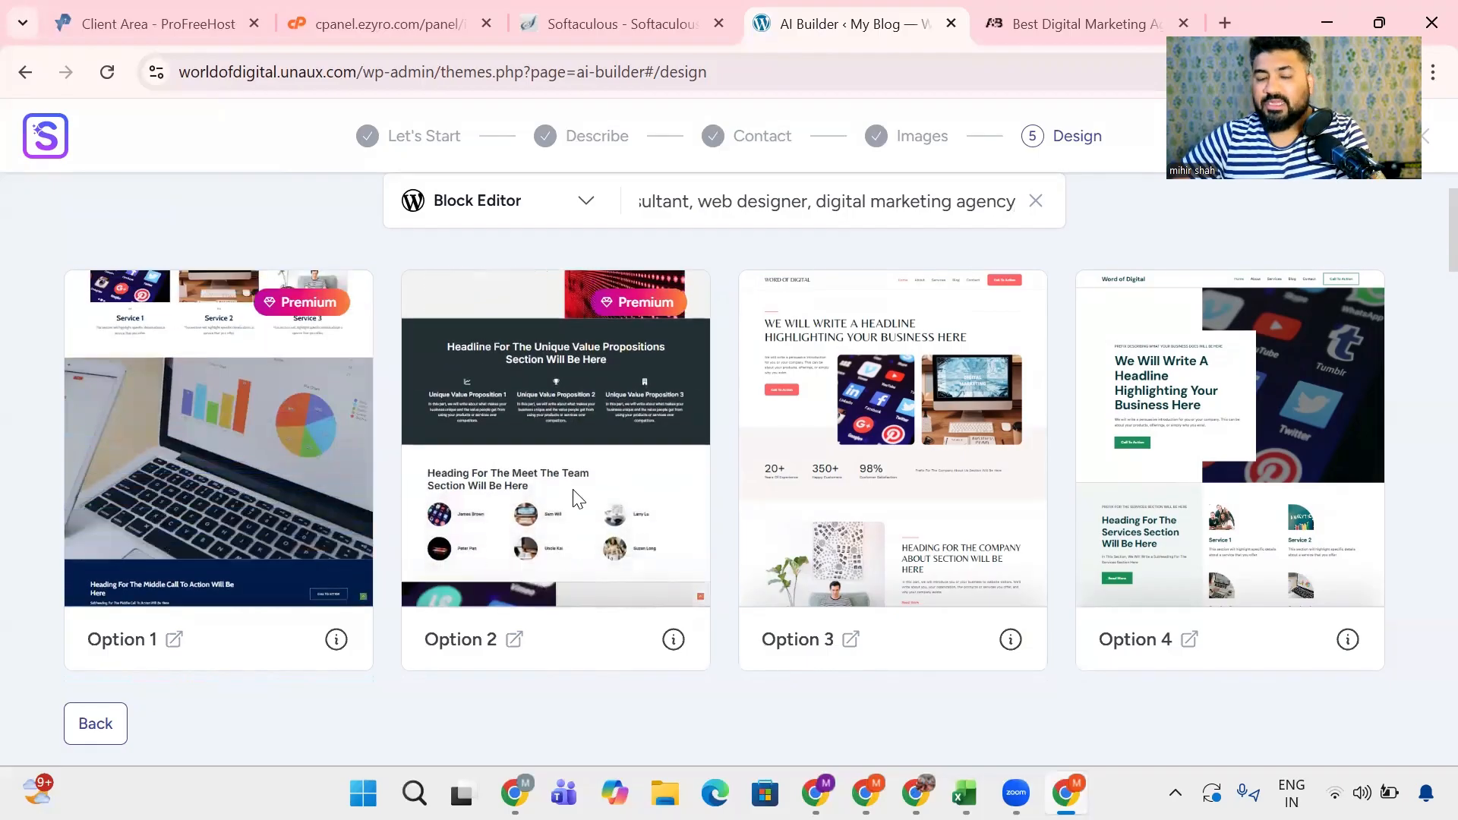
click(513, 640)
click(902, 28)
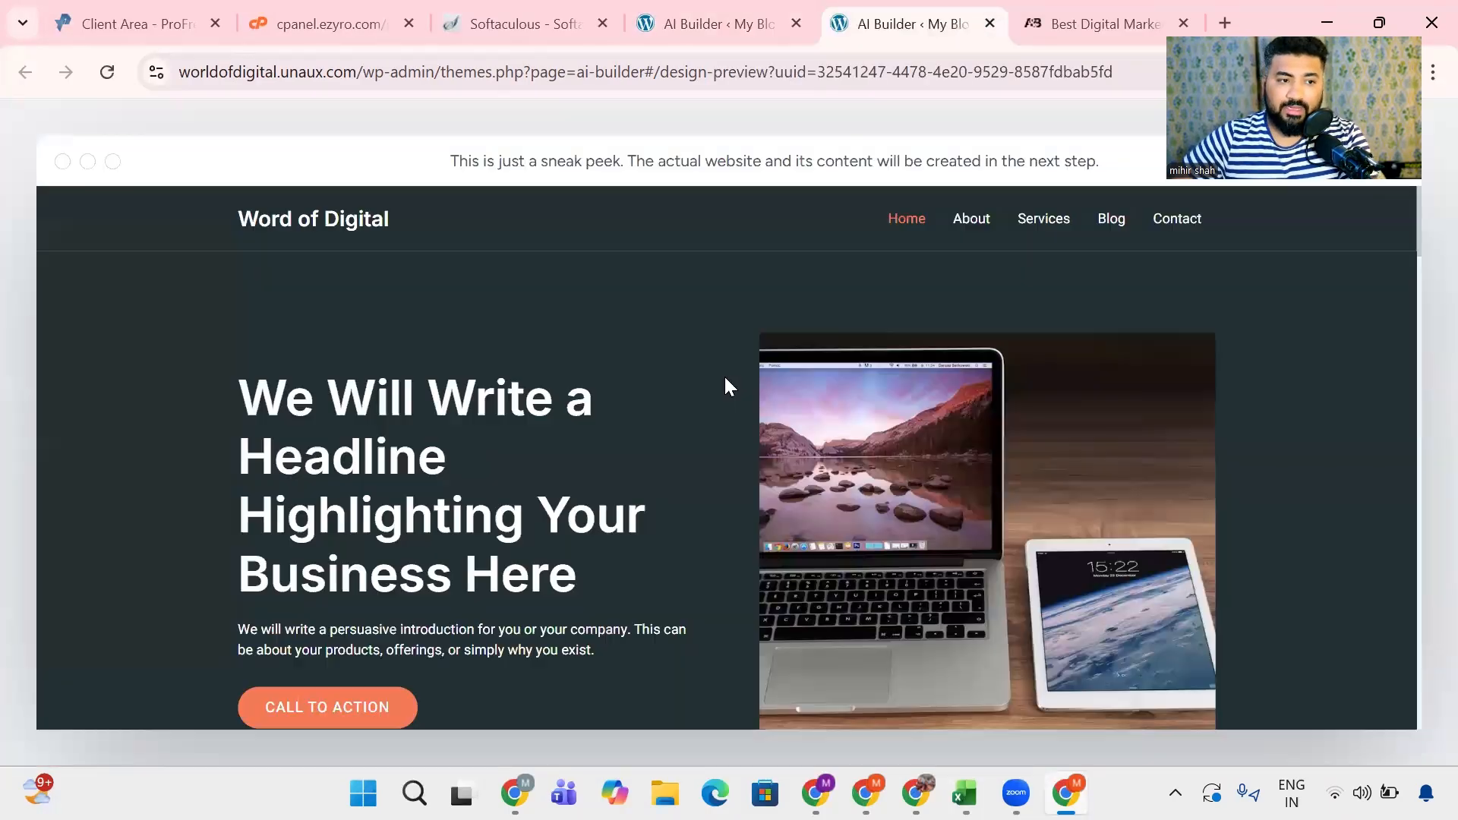
scroll(516, 388, down, 6)
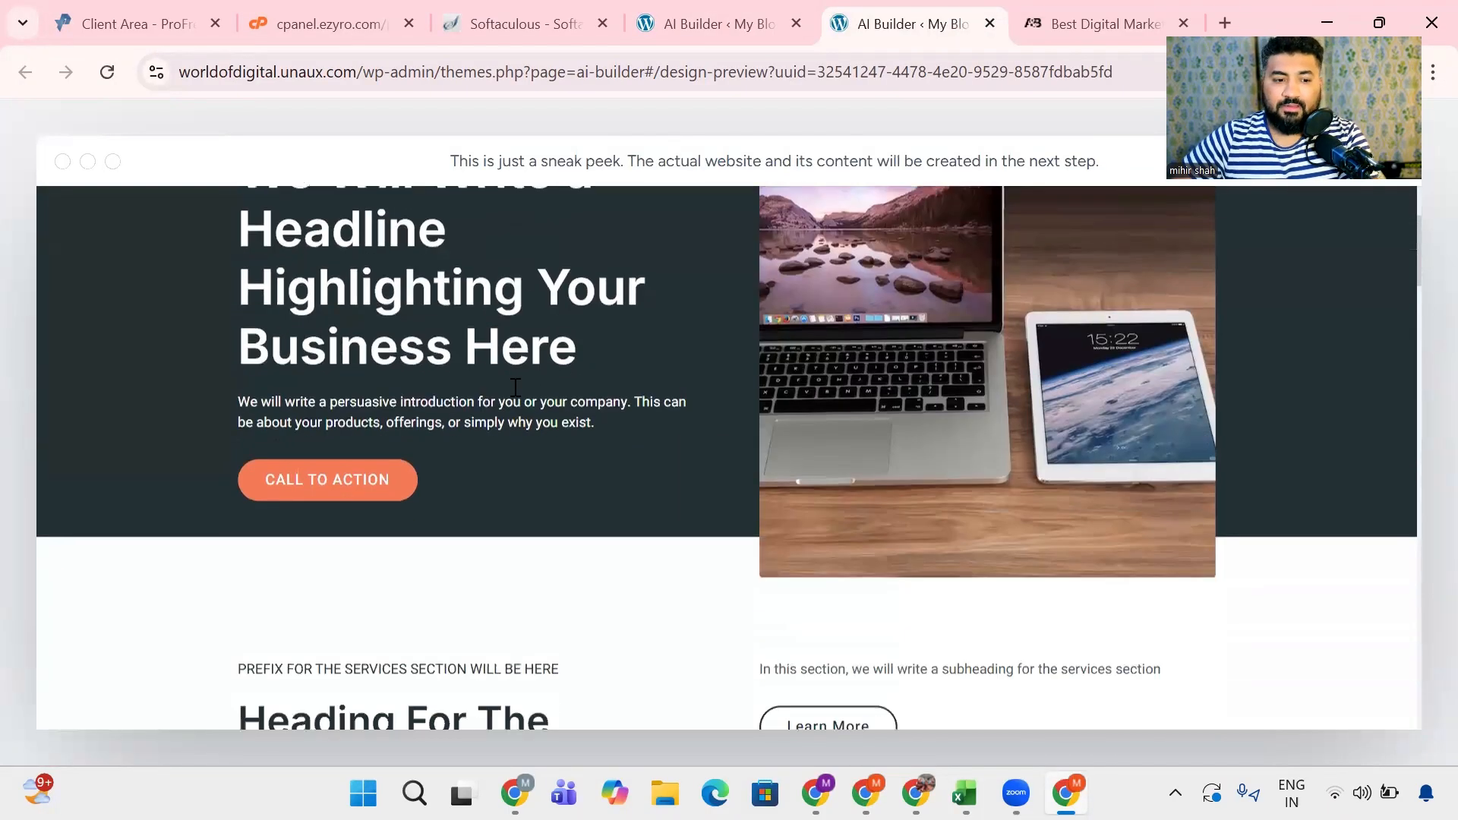
scroll(516, 388, down, 5)
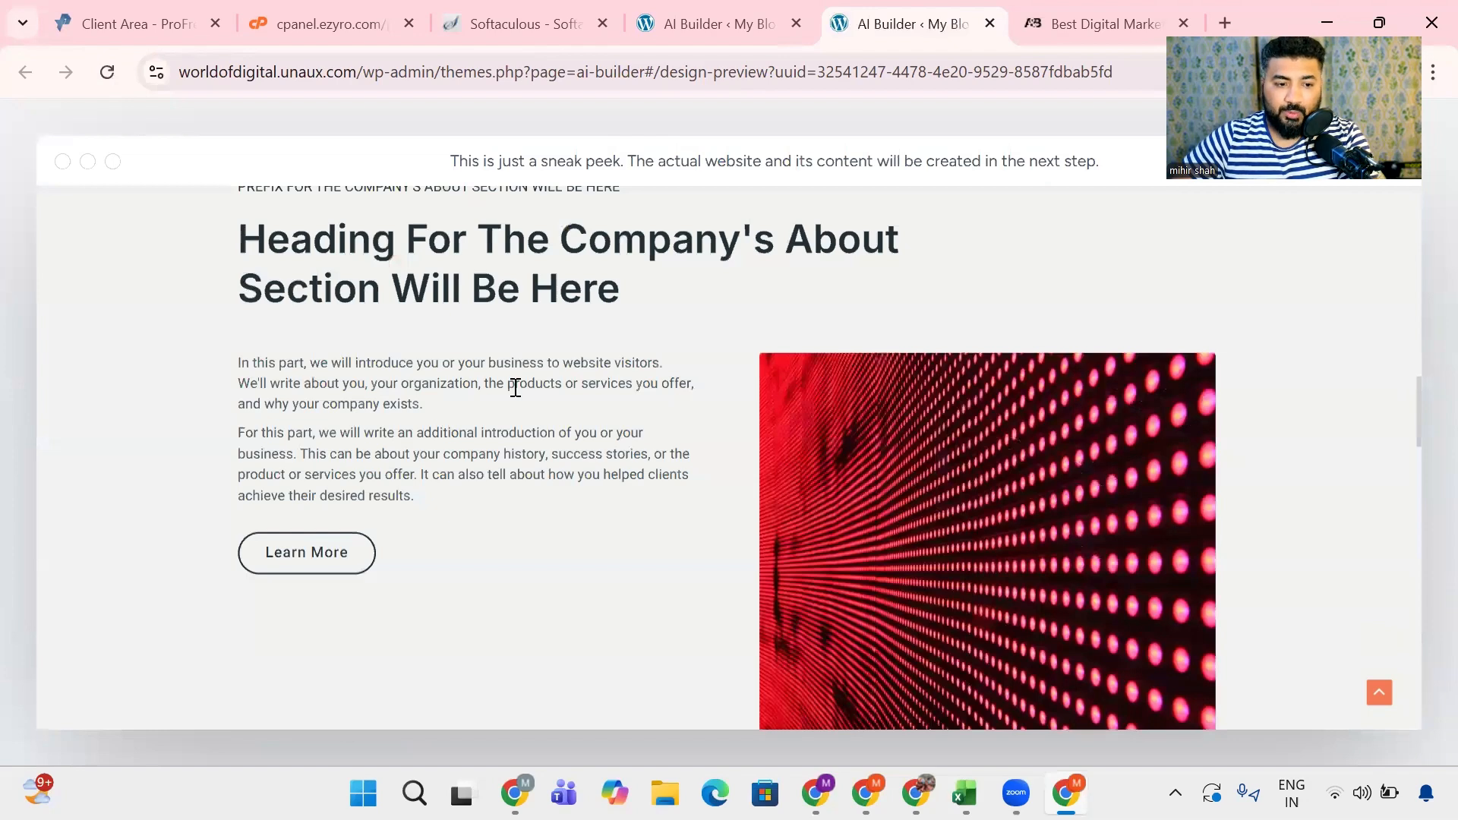
scroll(516, 388, down, 15)
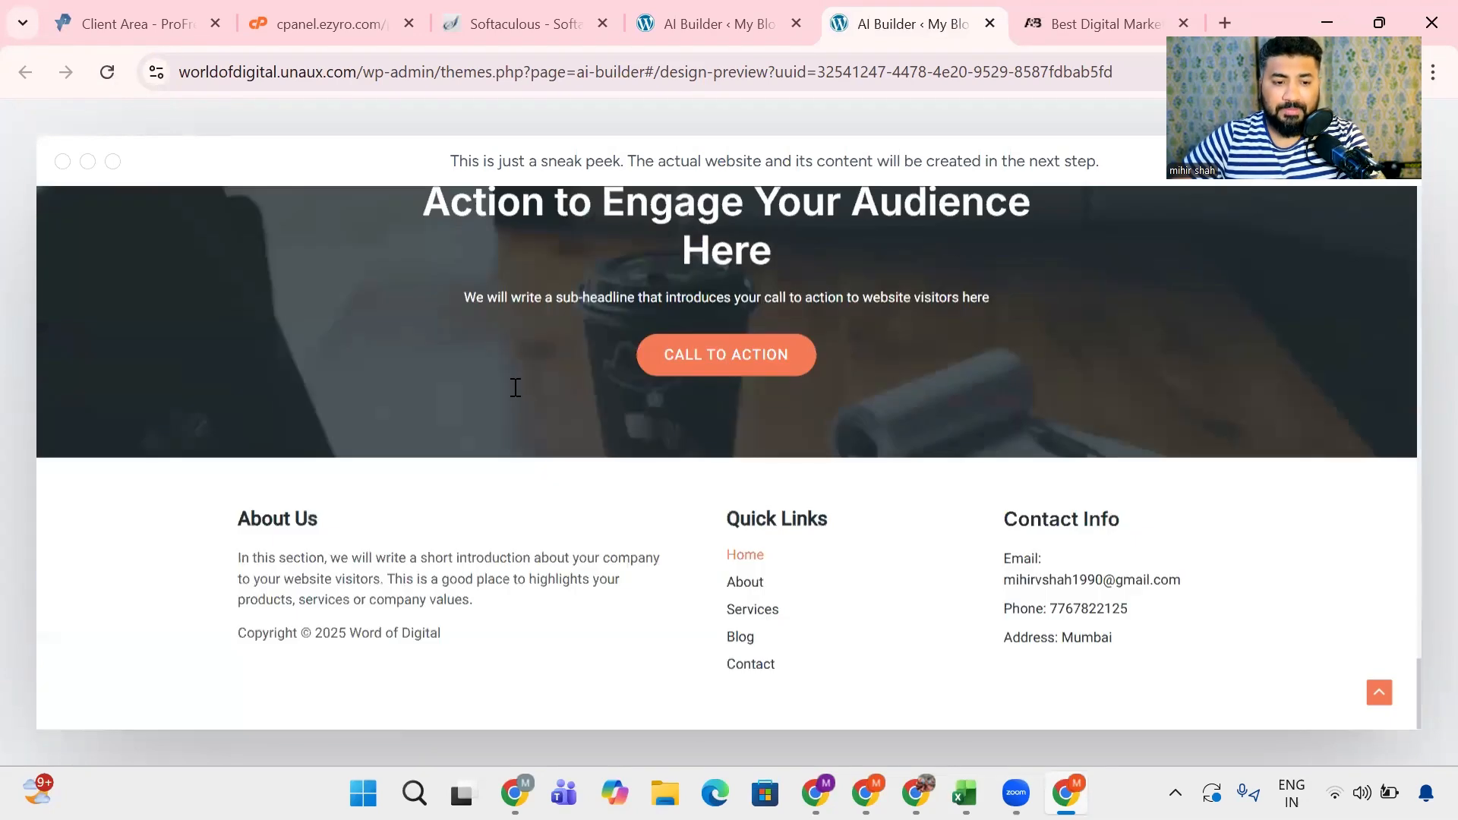
scroll(515, 388, up, 18)
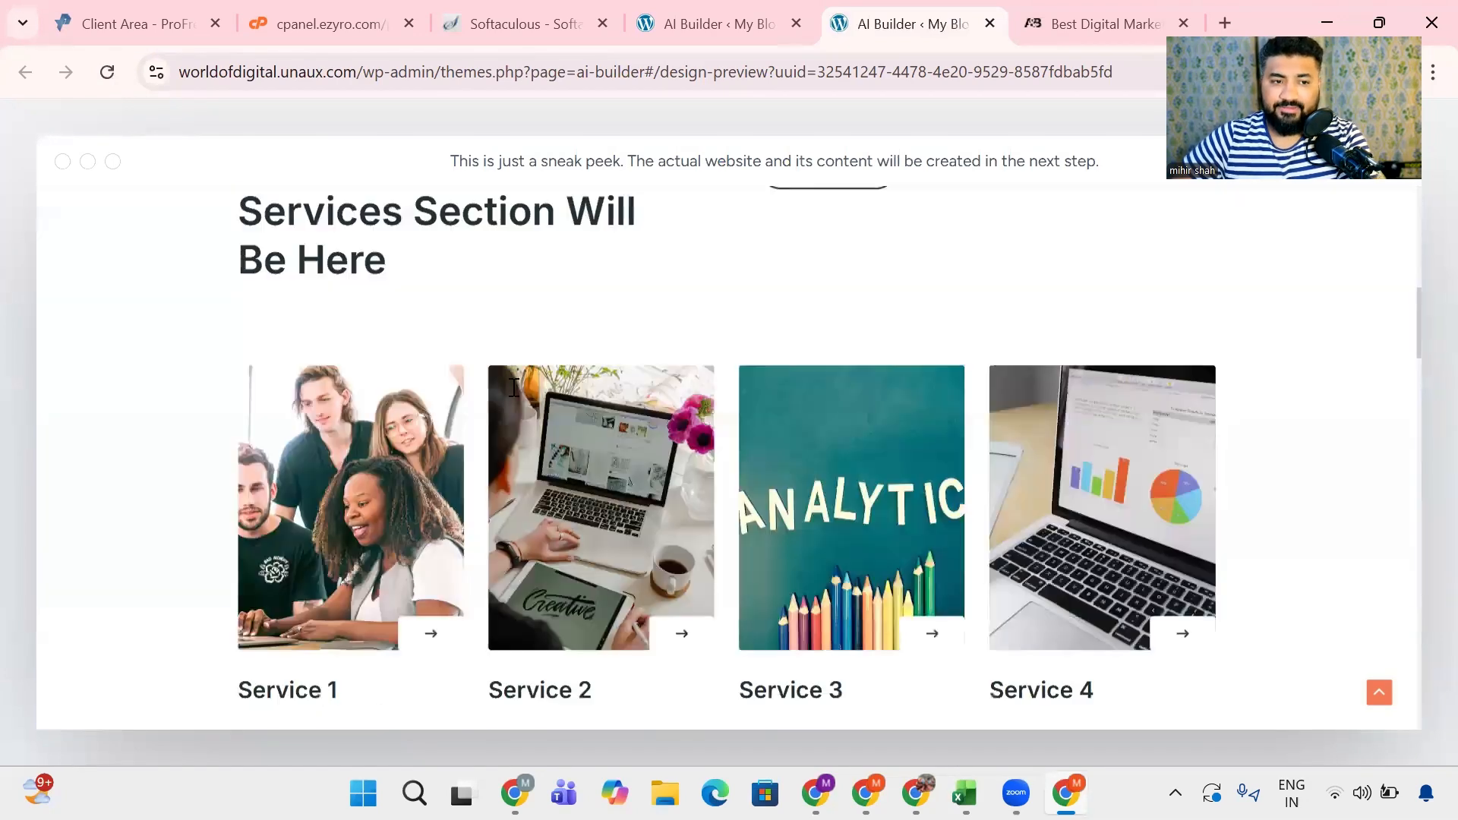
click(805, 11)
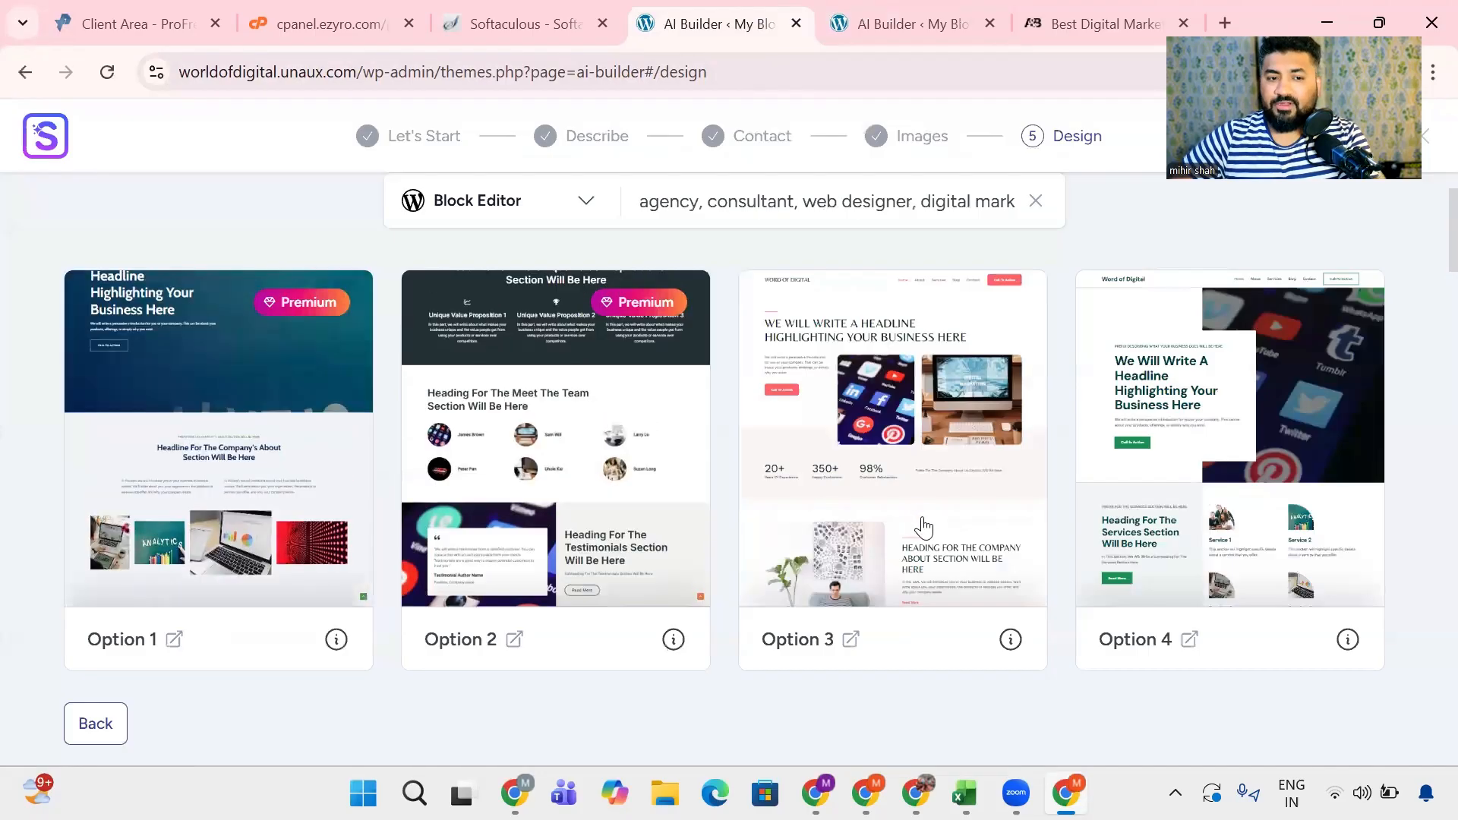
- Browse the available website designs and choose the dark Option 18 with yellow accents
scroll(619, 526, down, 4)
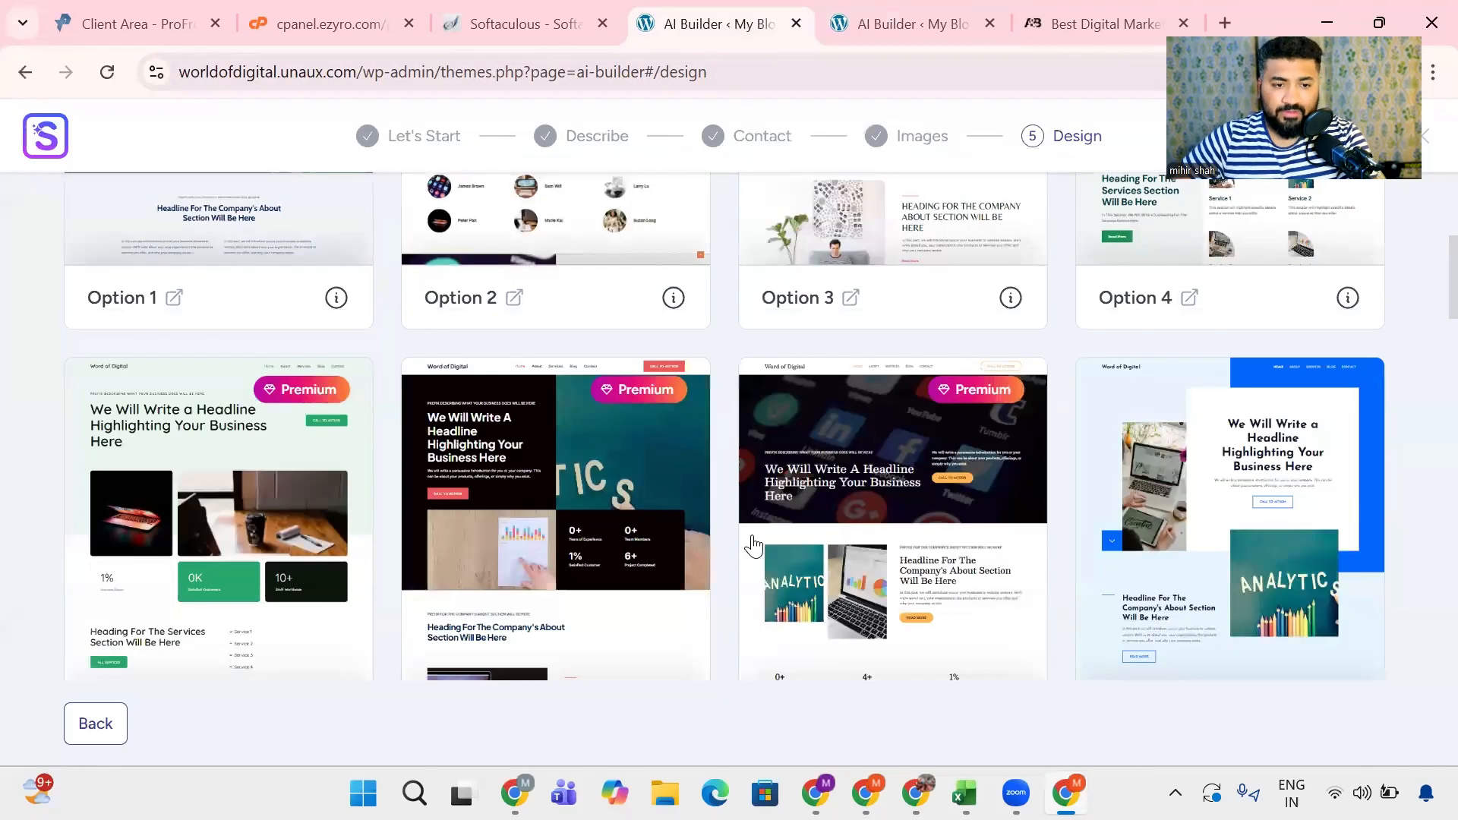
scroll(835, 494, up, 5)
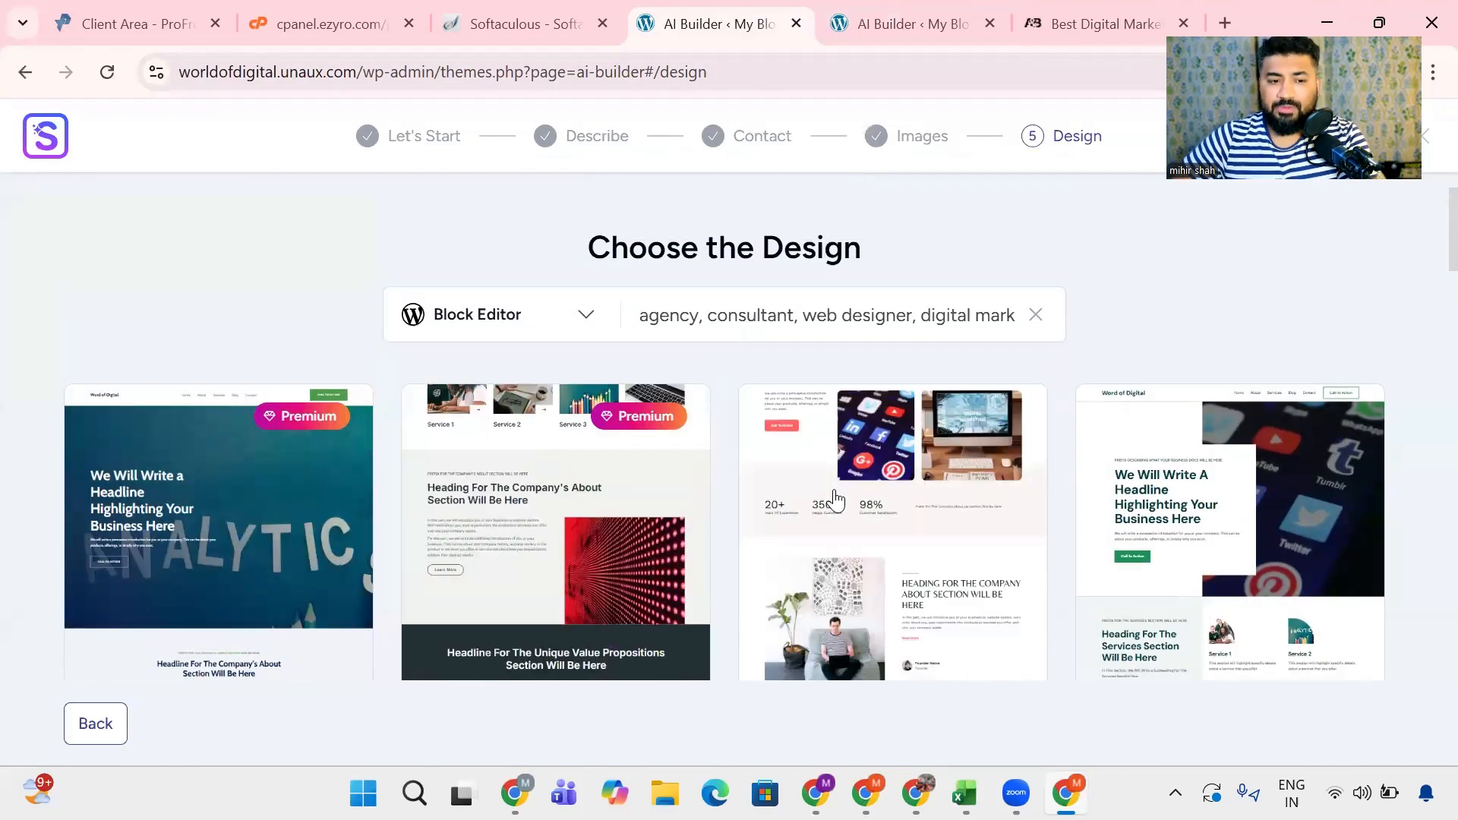
scroll(835, 486, down, 3)
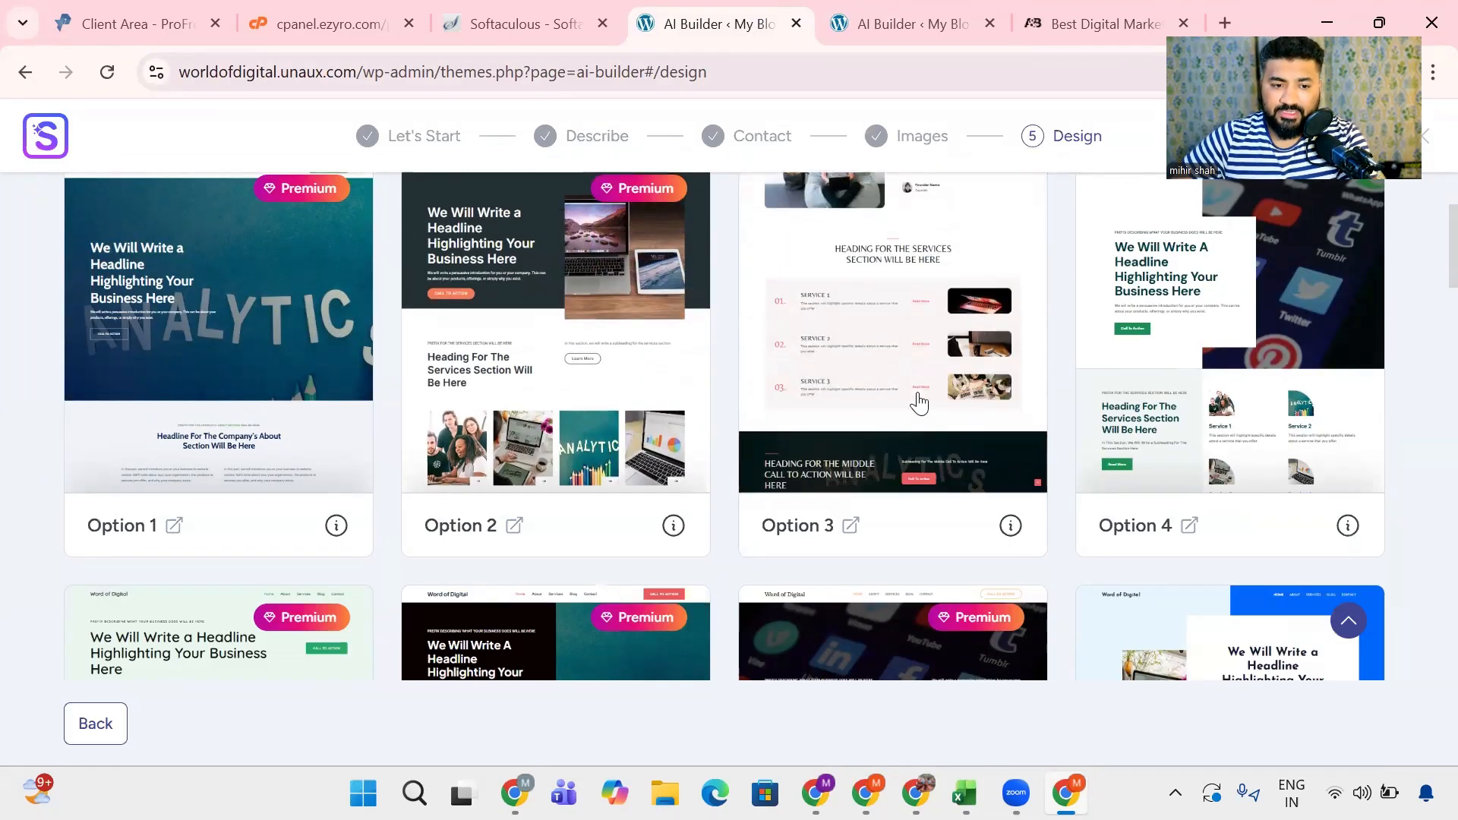
scroll(1168, 435, down, 1)
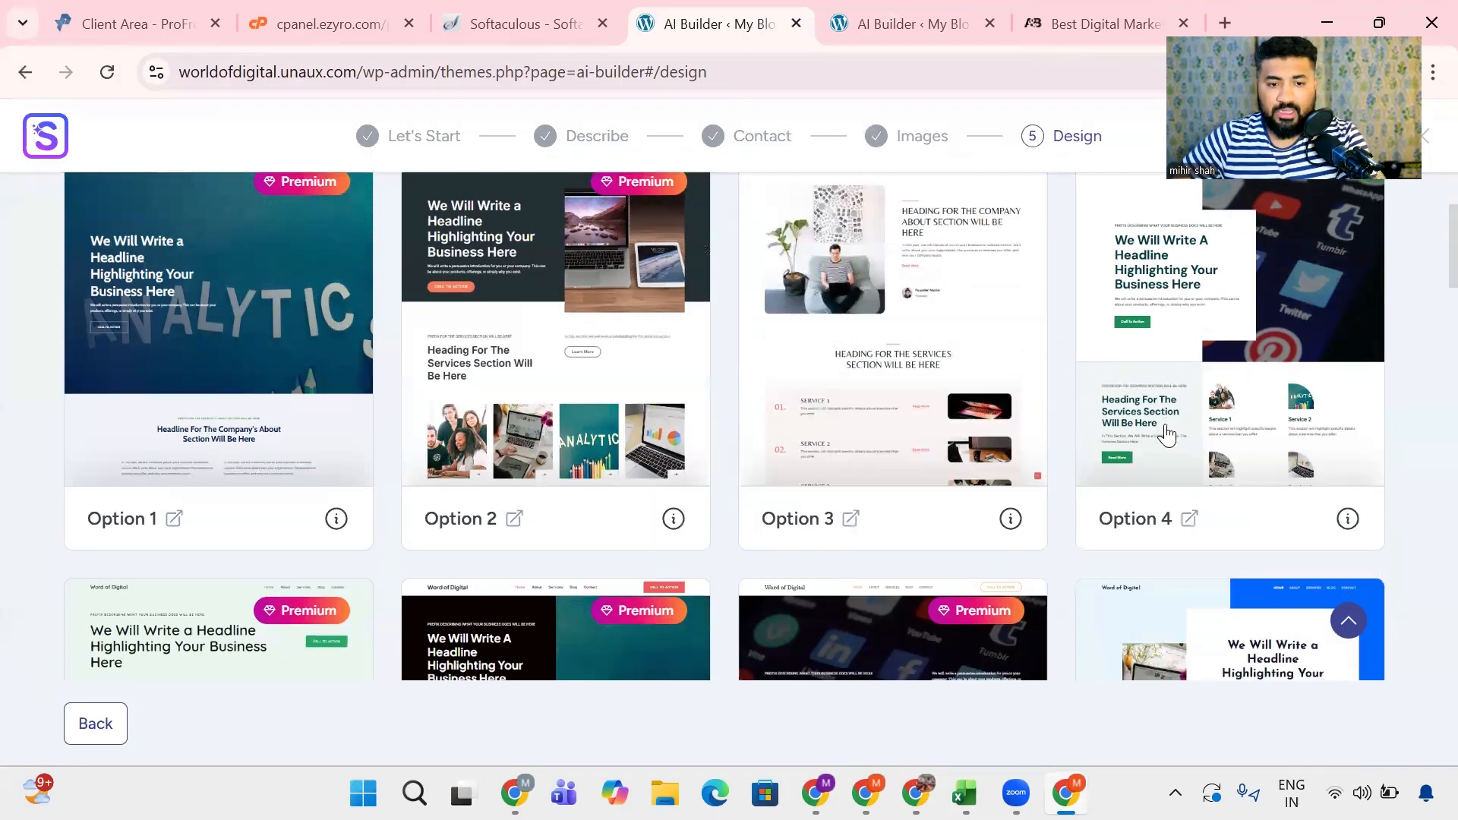
scroll(1168, 435, up, 2)
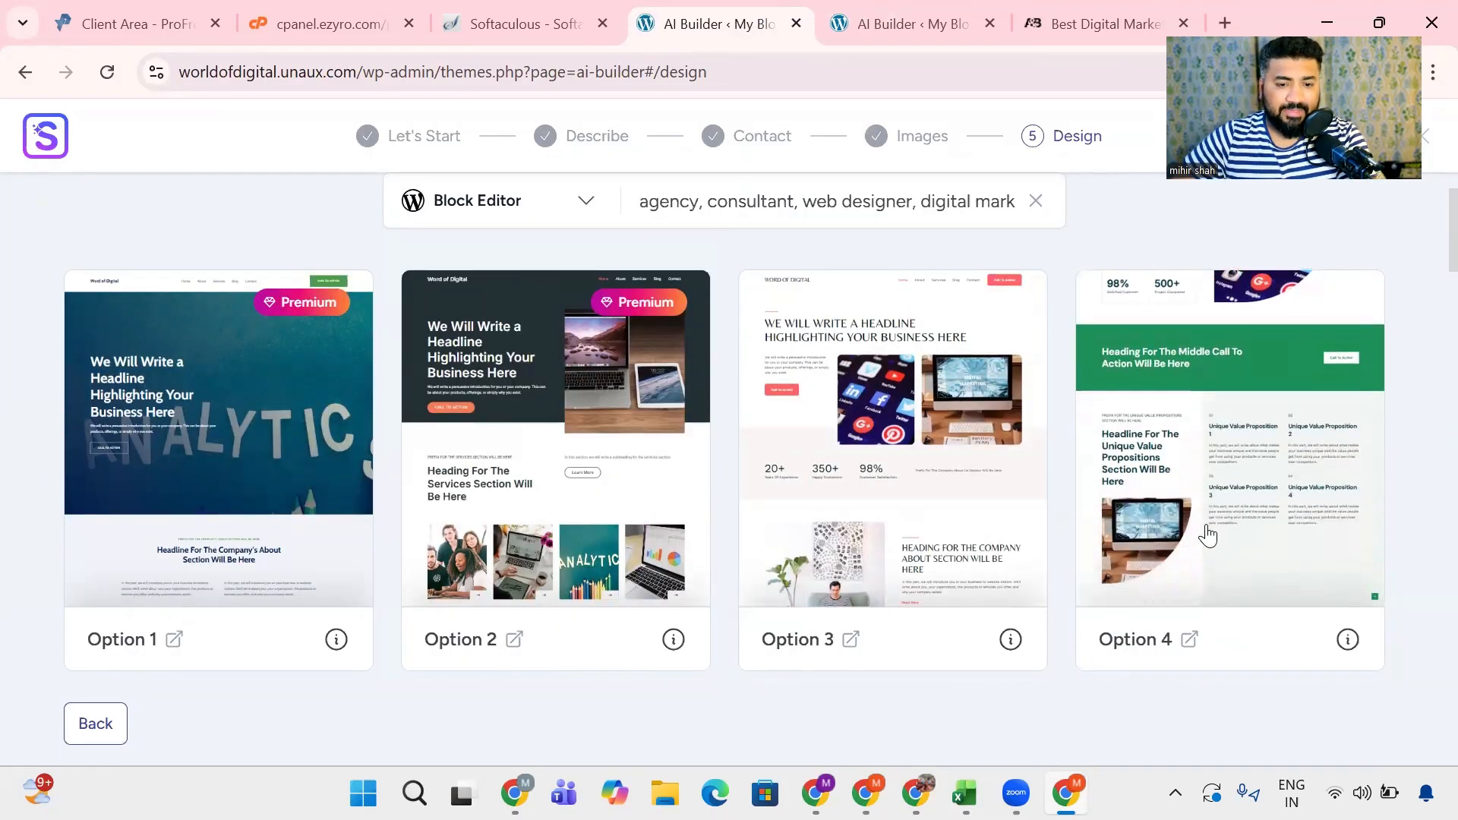
scroll(395, 448, down, 9)
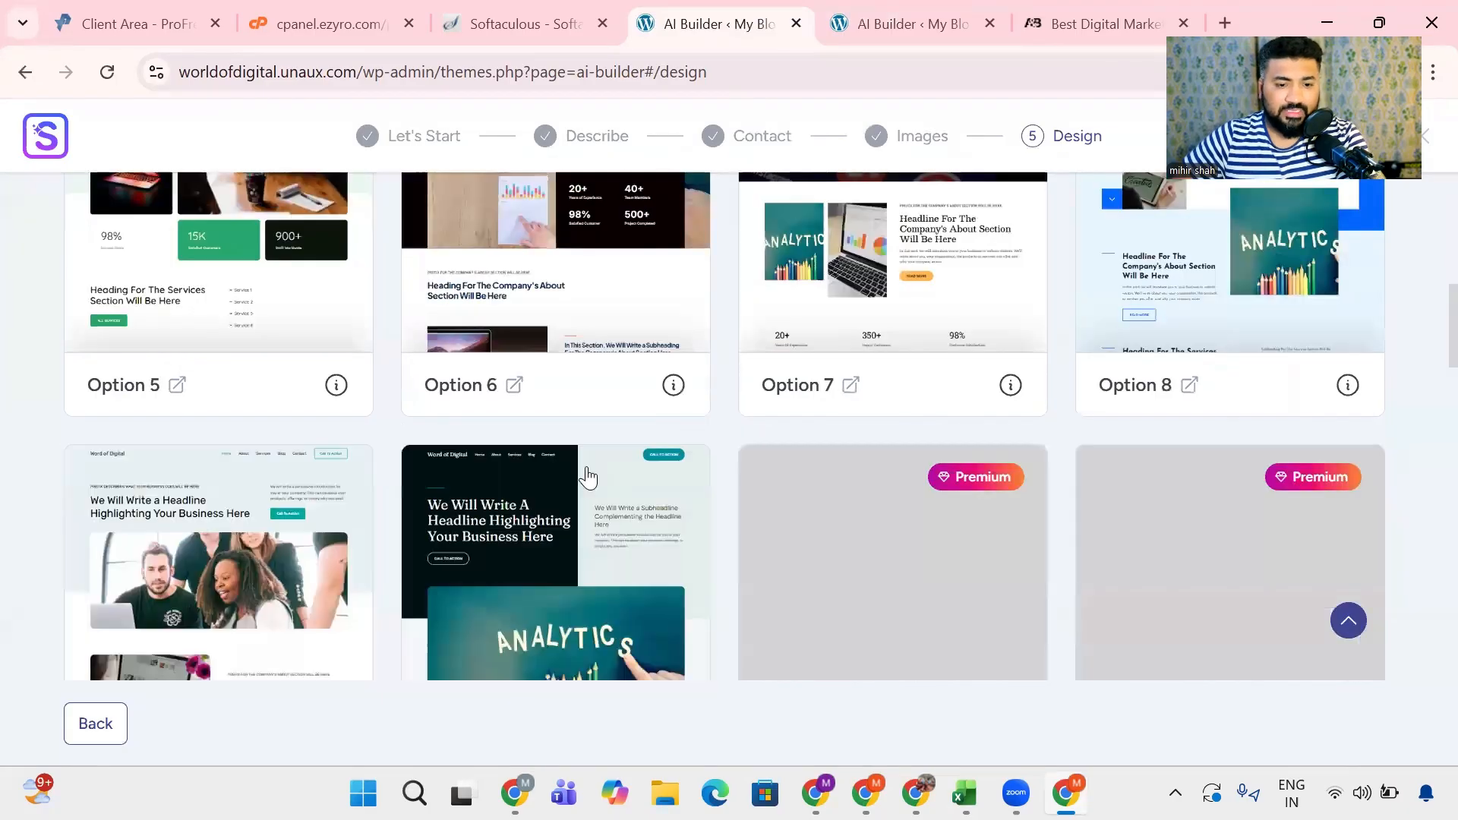
scroll(334, 417, down, 3)
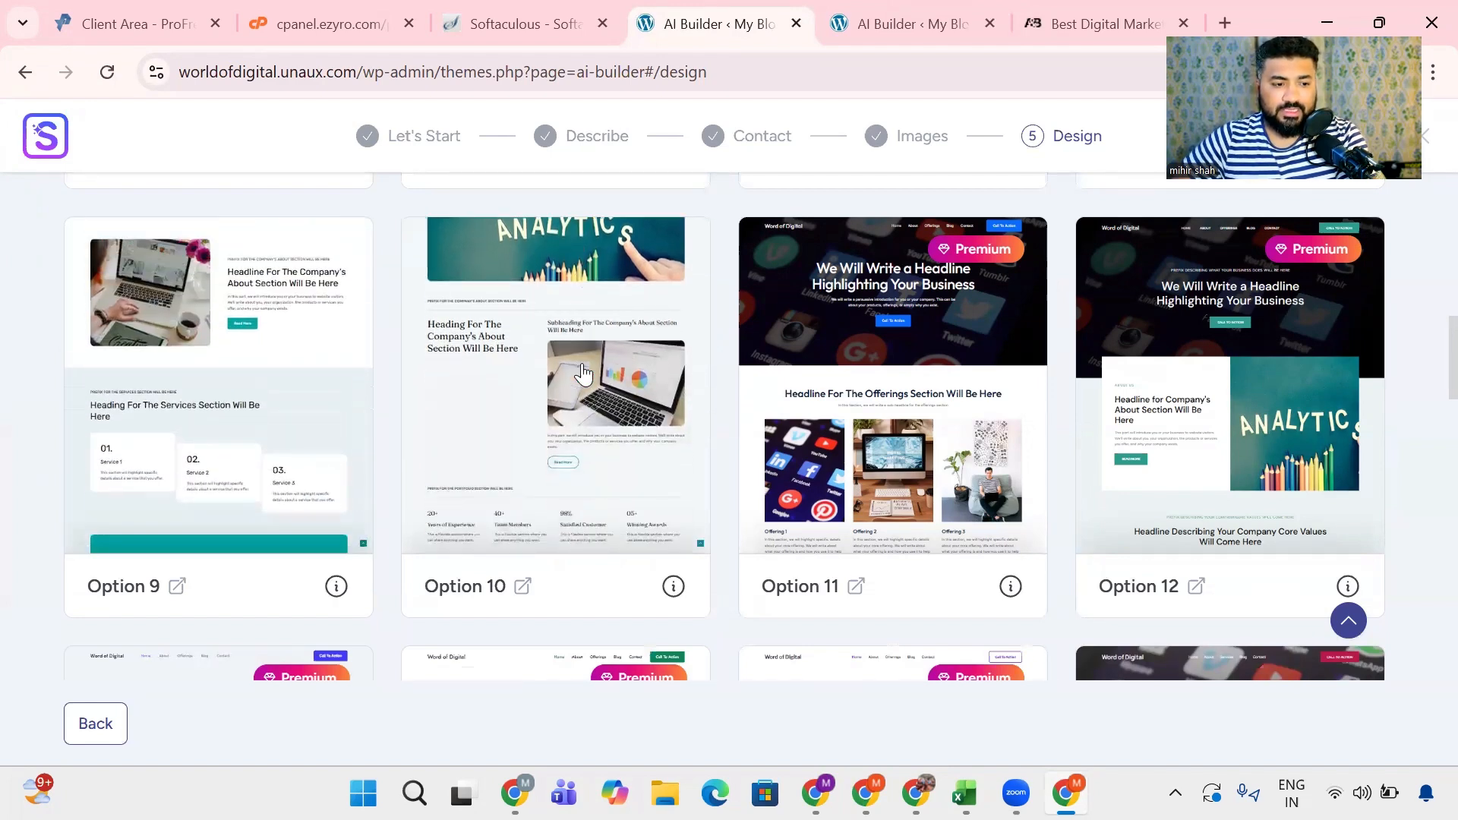
scroll(582, 373, down, 2)
scroll(1427, 481, down, 3)
scroll(1183, 417, up, 1)
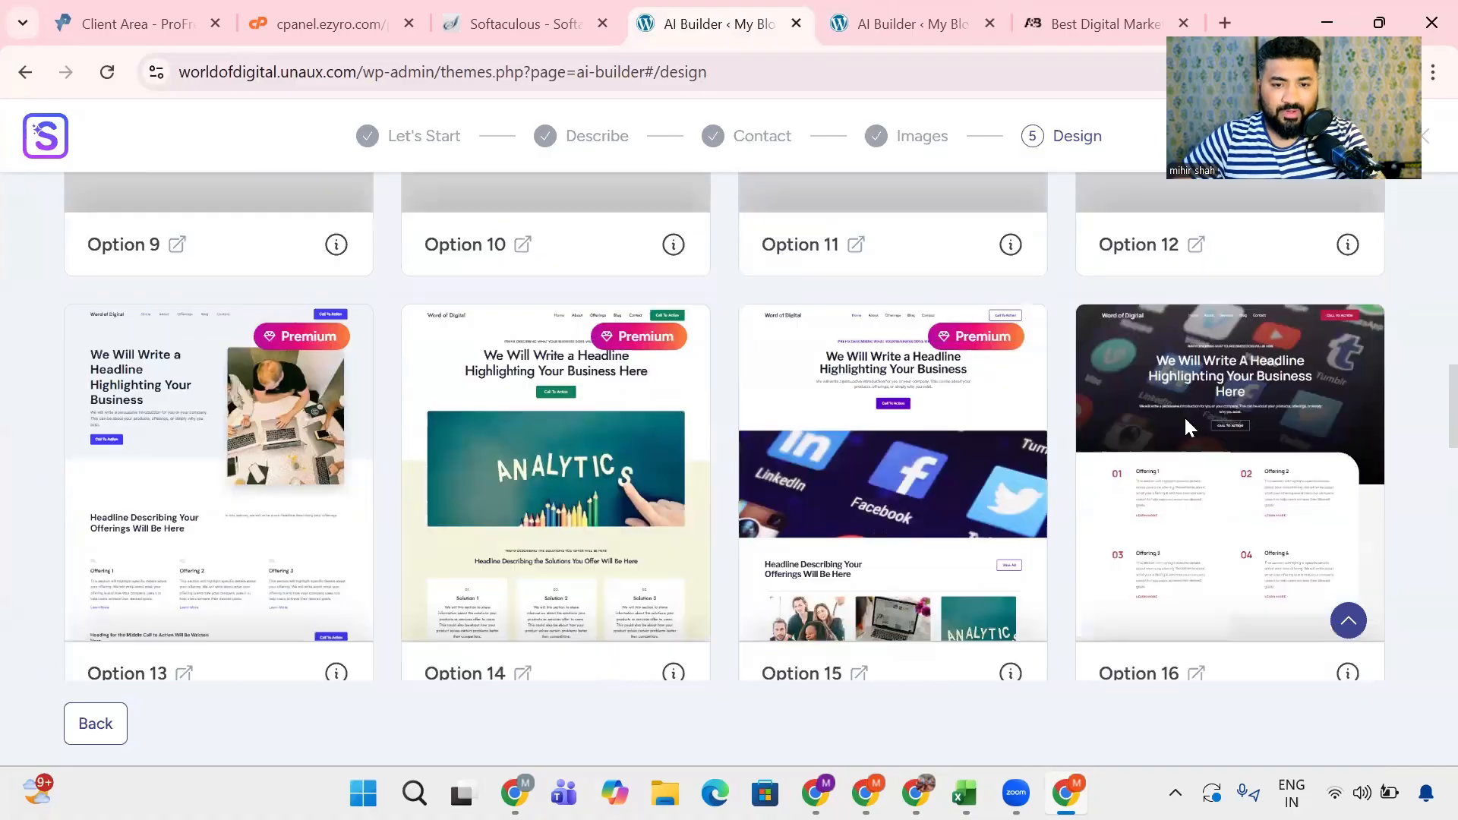
scroll(1196, 431, down, 5)
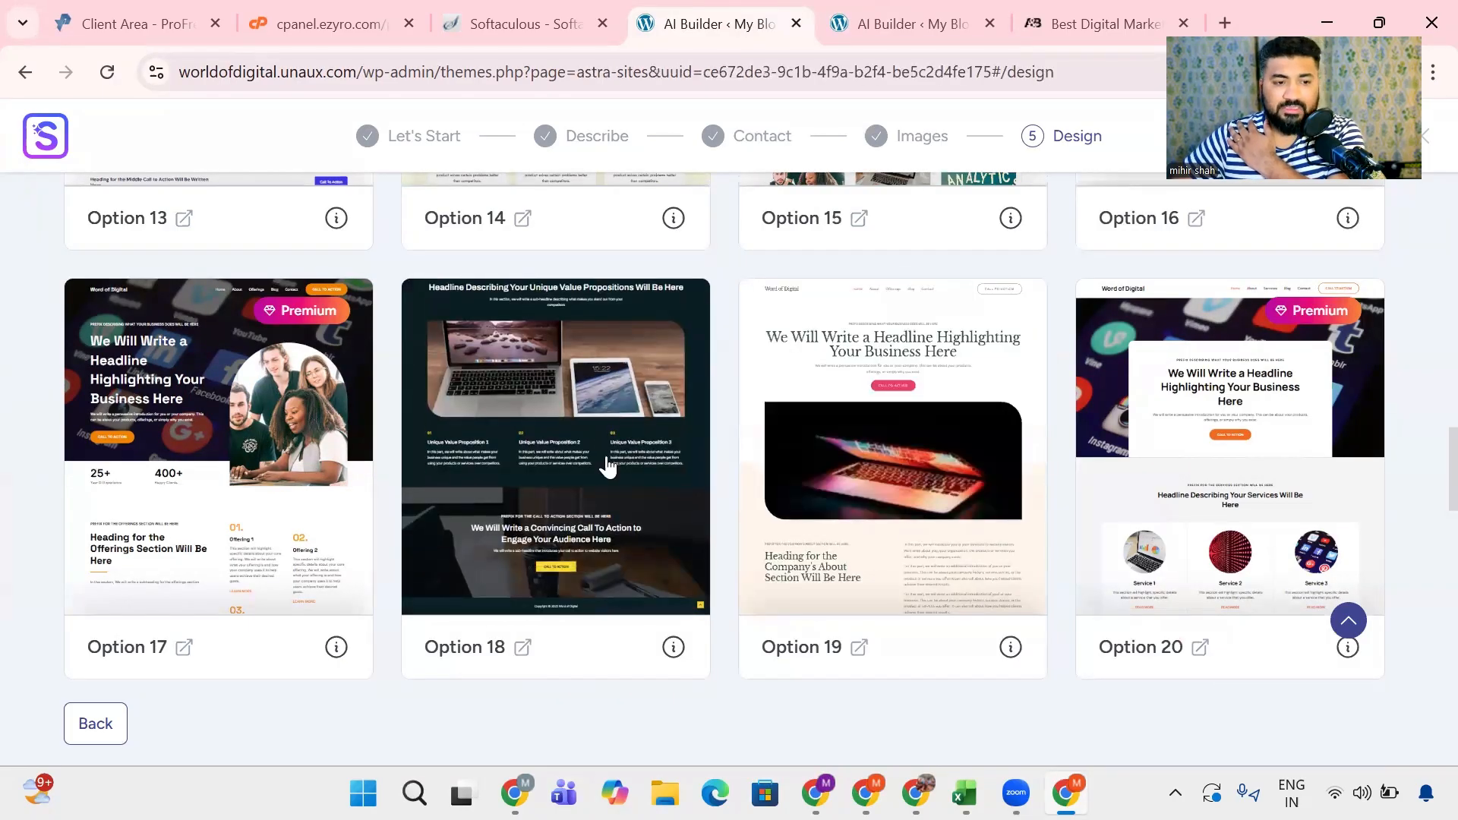
click(607, 464)
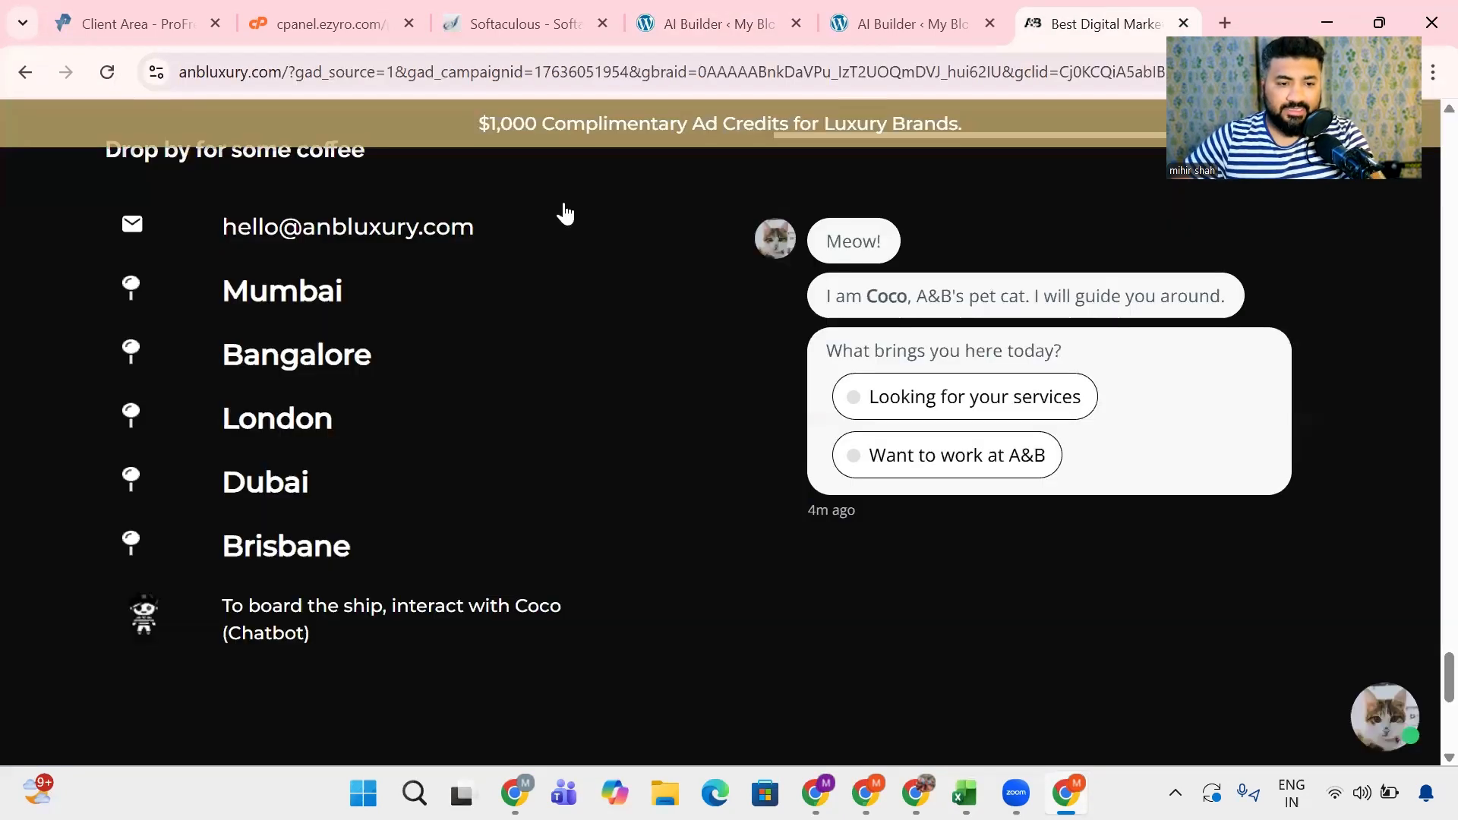
- Close the reference agency website and the Option 2 preview, leaving the AI Builder page open
scroll(493, 611, up, 10)
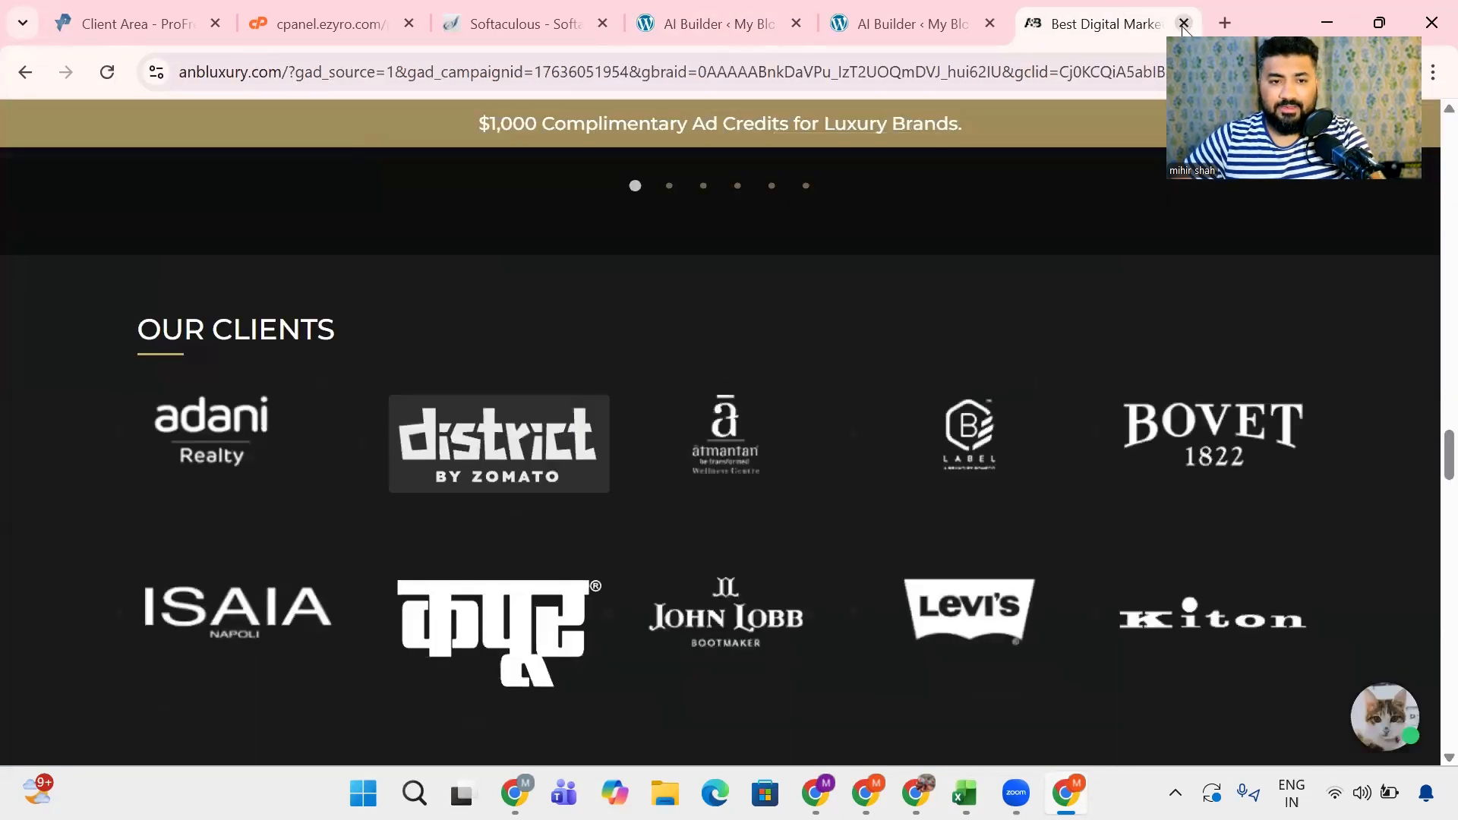
click(1183, 23)
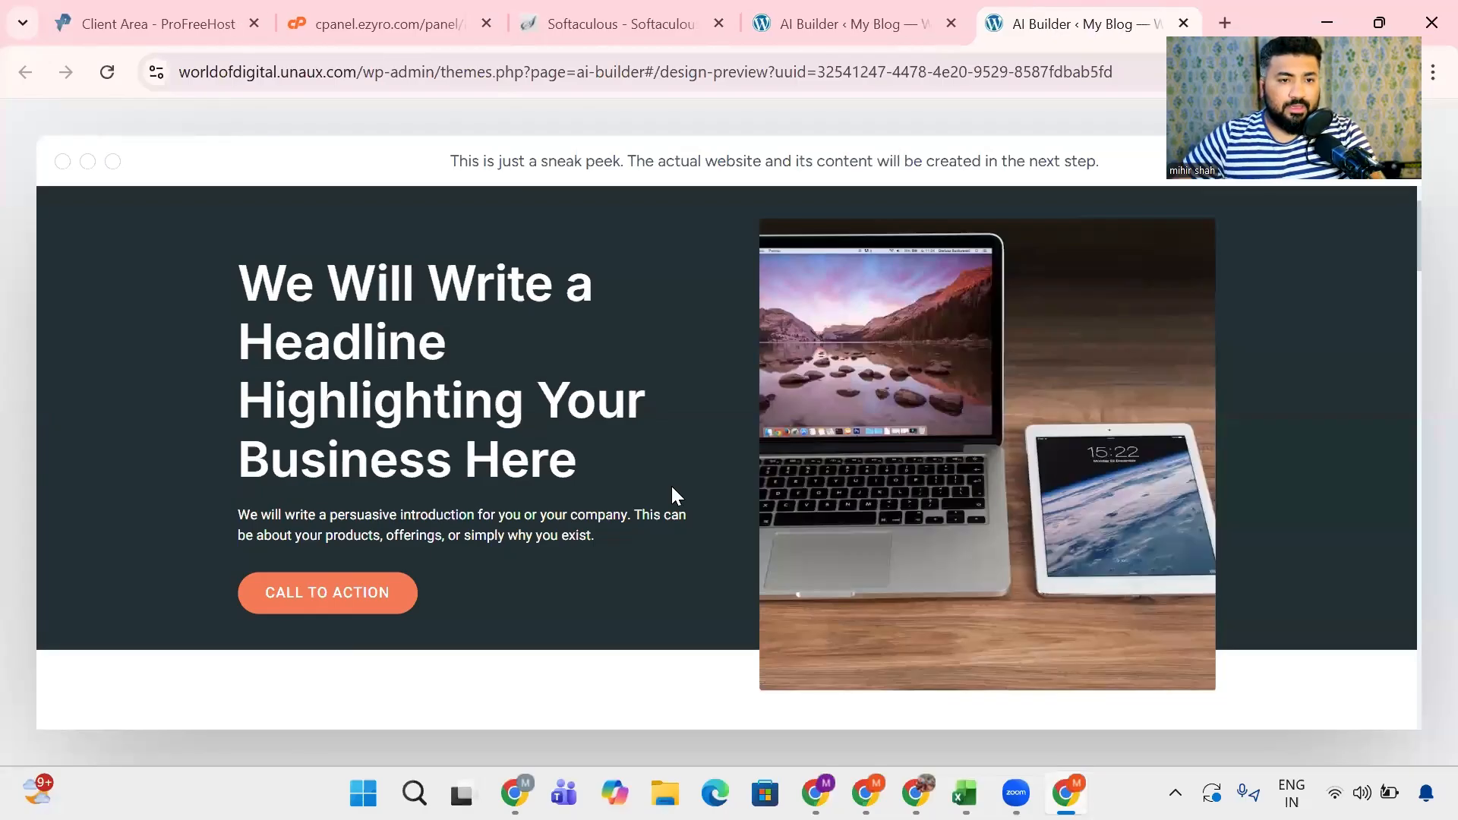
click(846, 23)
click(1183, 23)
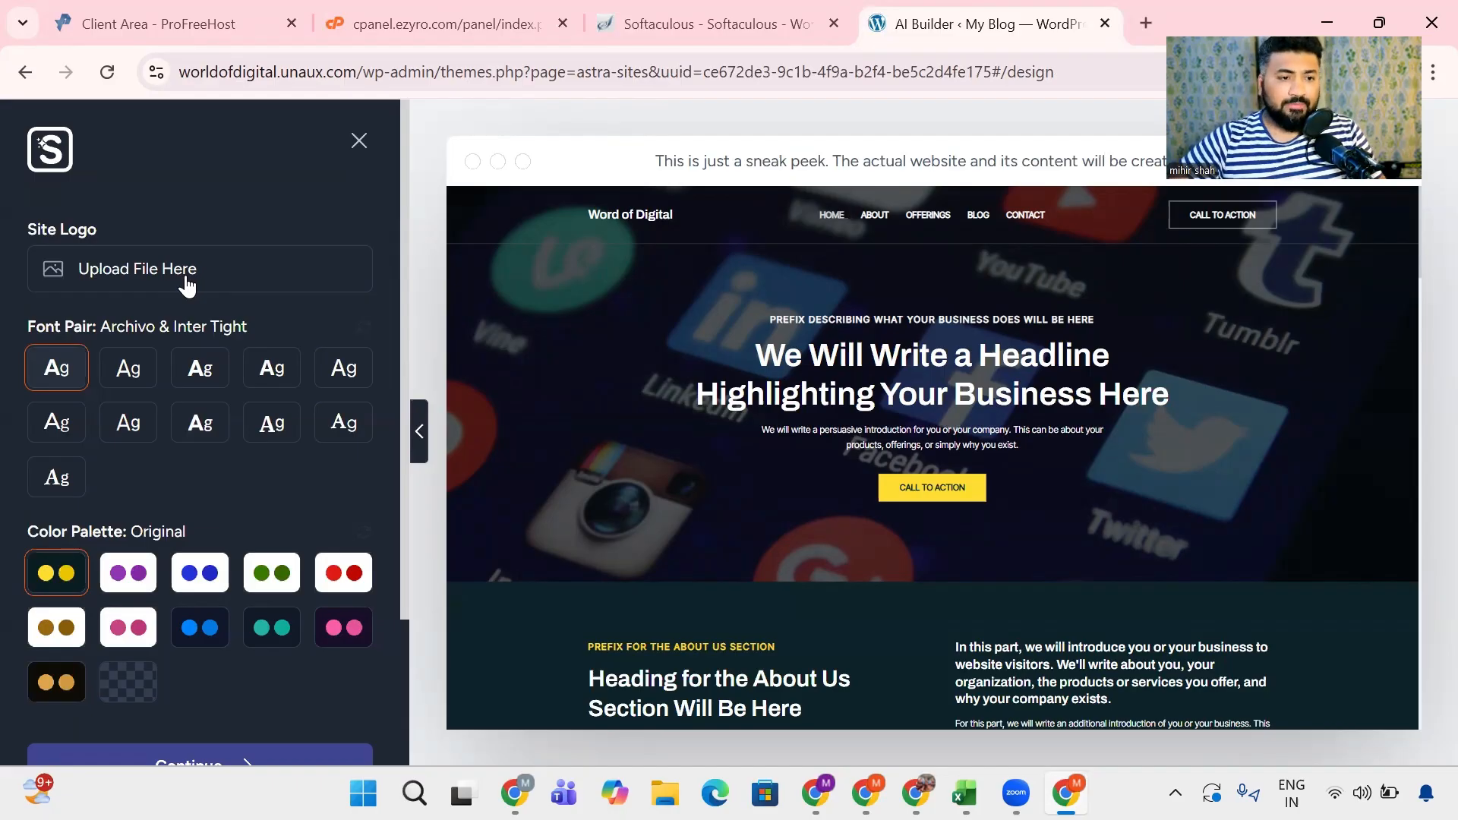
- Try other font pairs on the site preview, including Plus Jakarta Sans & Manrope, Lexend & DM Sans, Inter & Poppins and Nunito Sans & Lora
drag(582, 213, 691, 214)
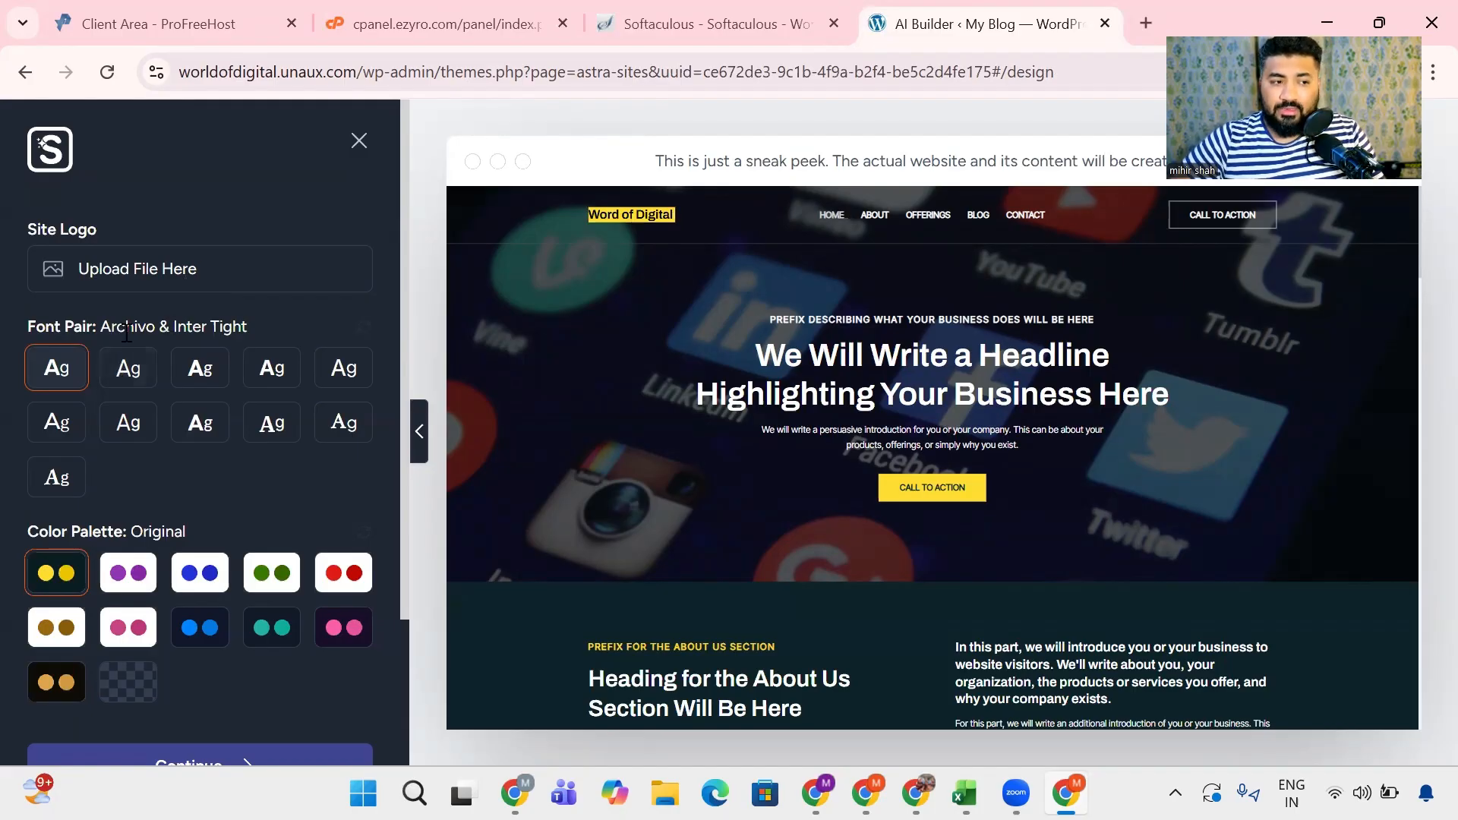
drag(109, 328, 263, 331)
click(126, 375)
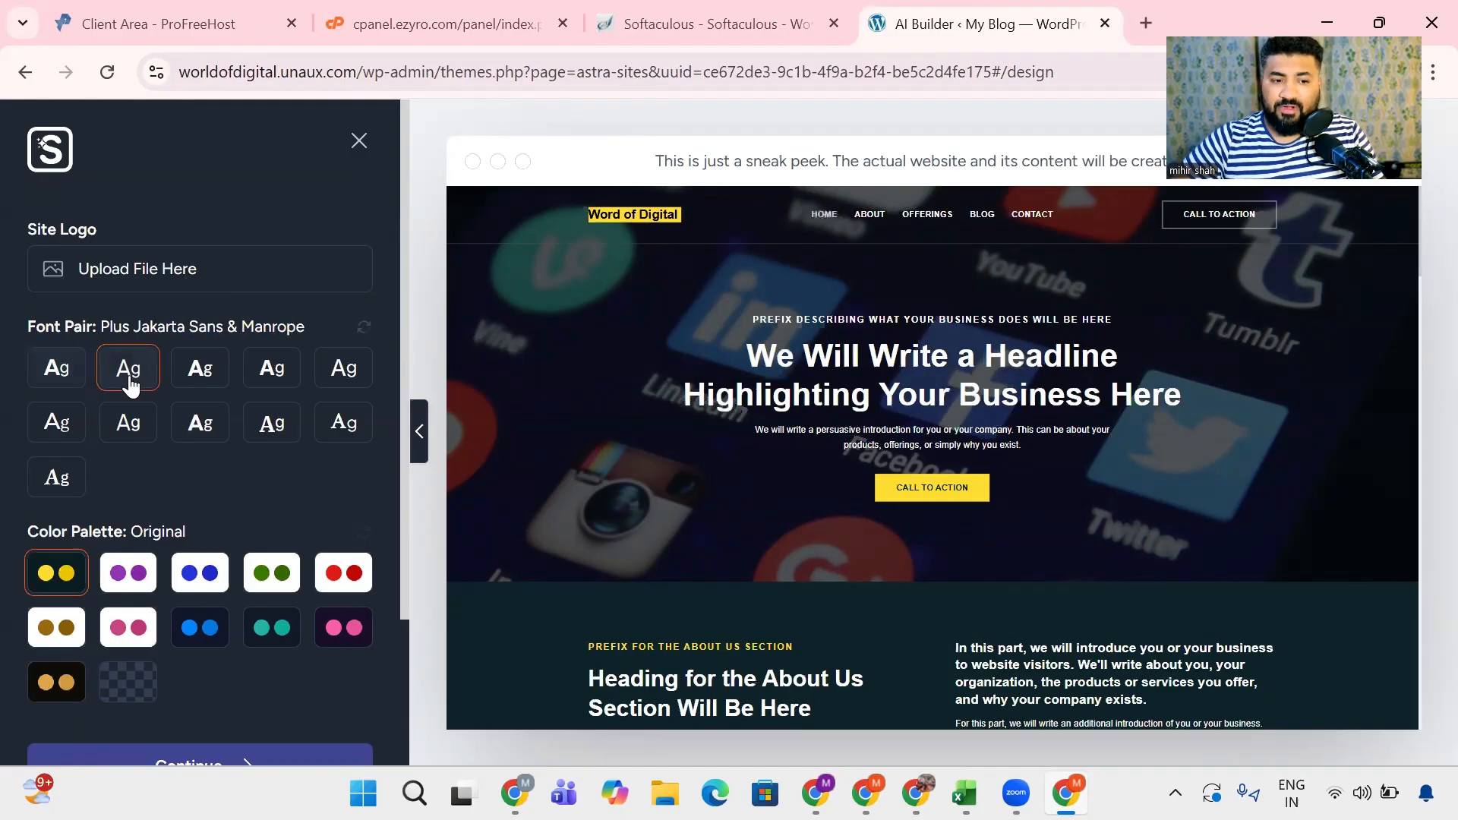
click(199, 378)
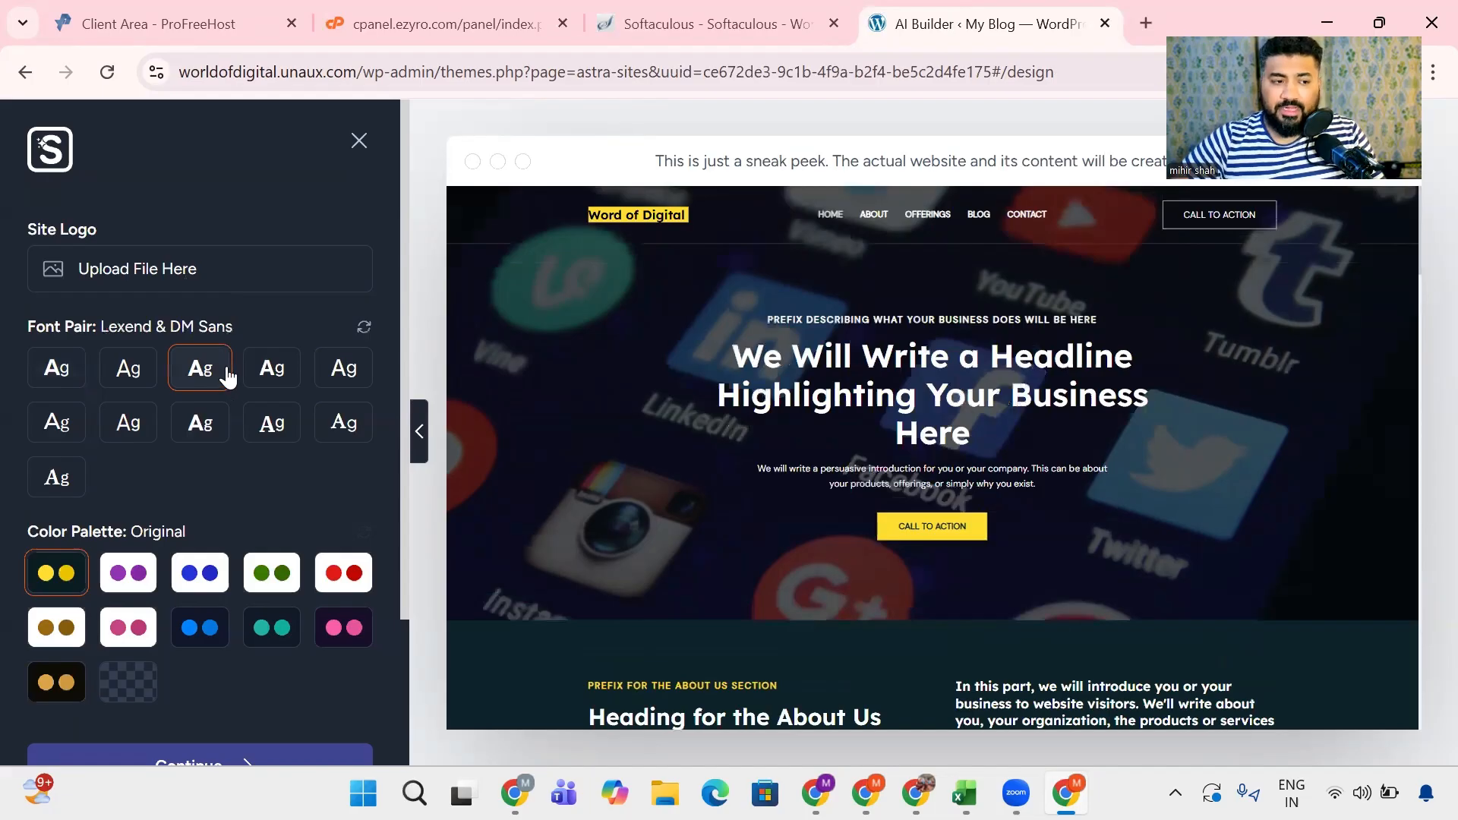
click(256, 375)
click(325, 374)
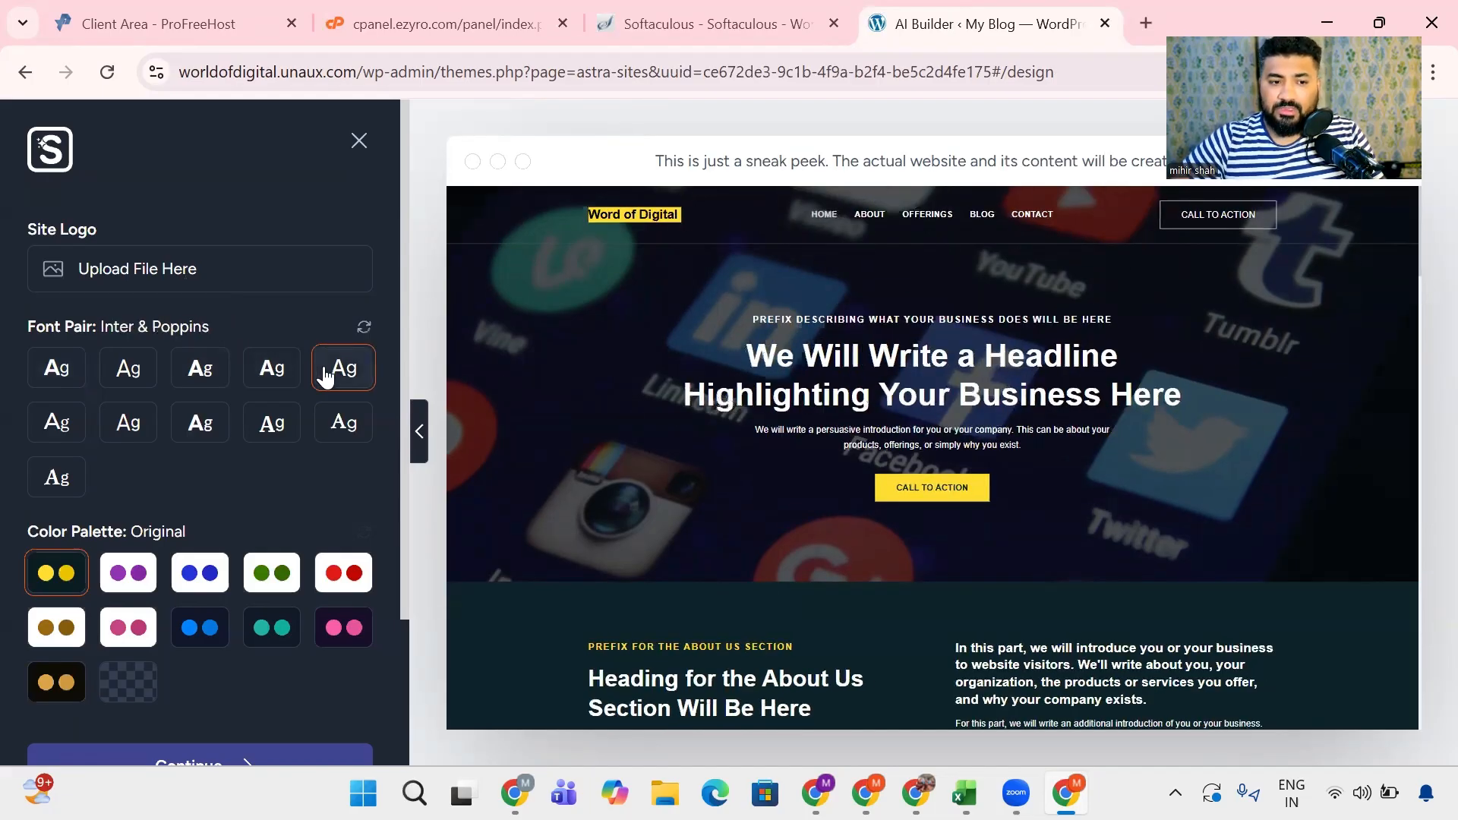
click(334, 434)
click(278, 433)
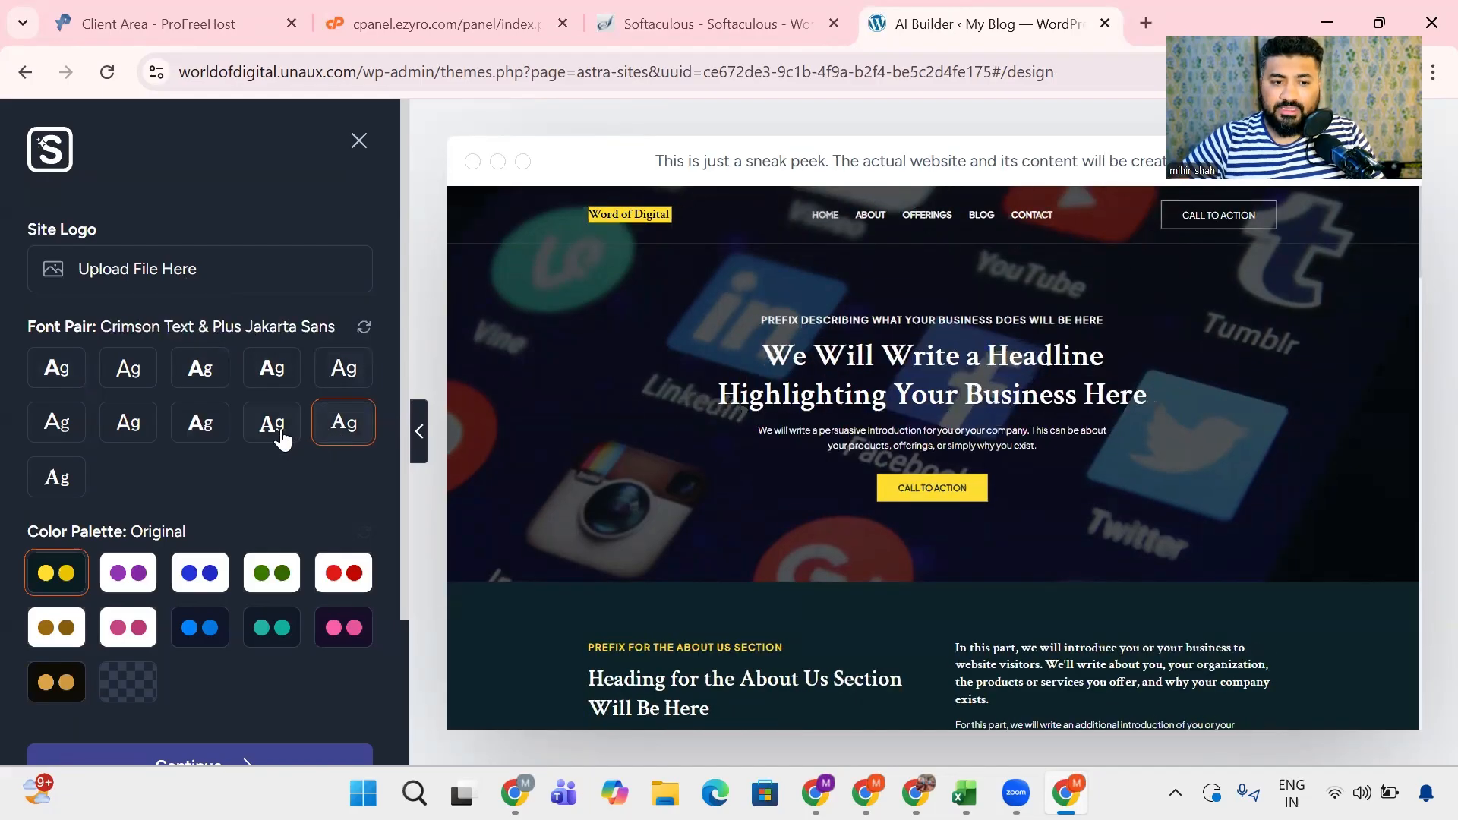
click(200, 422)
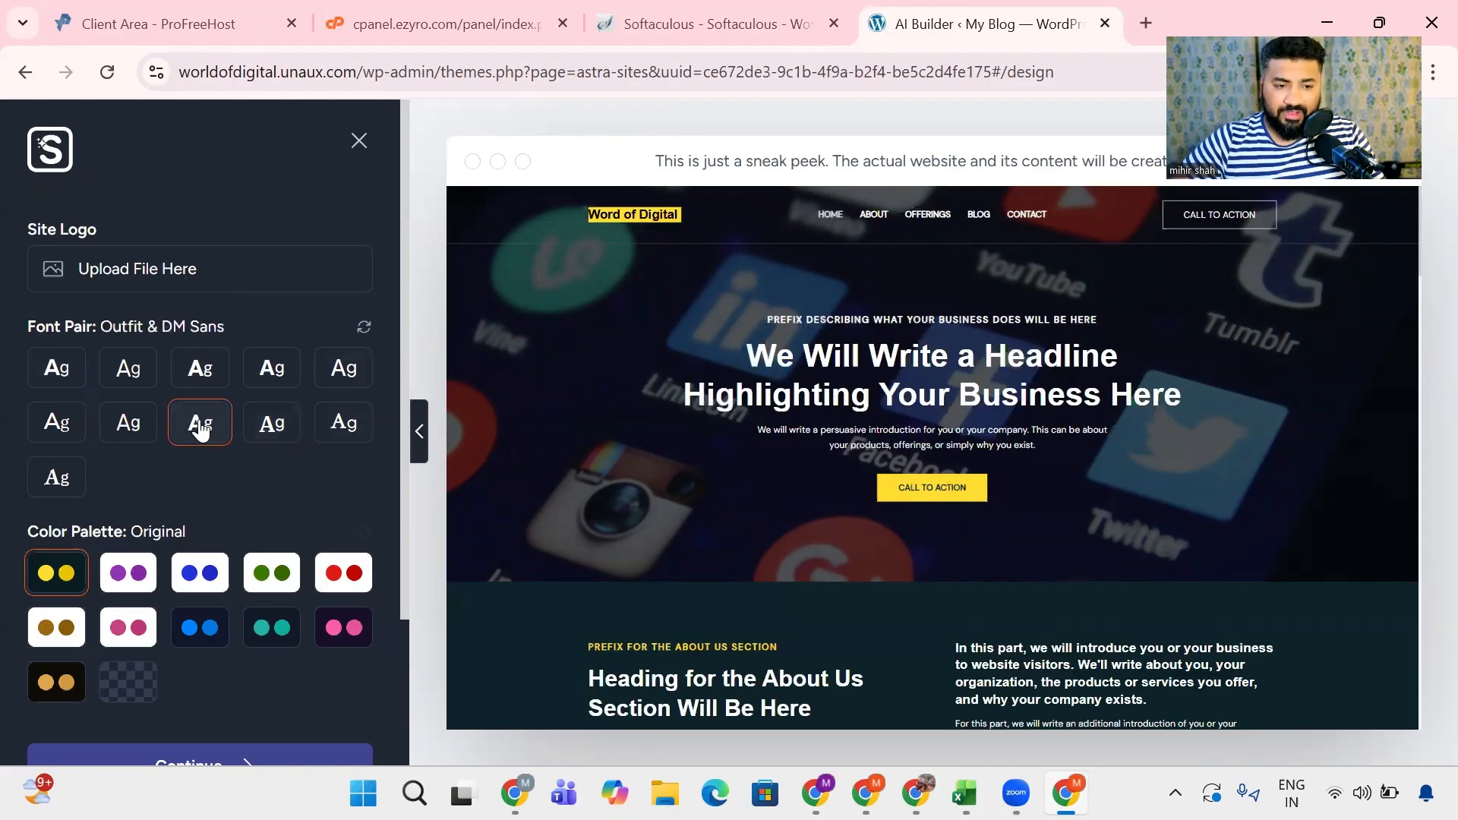
click(122, 434)
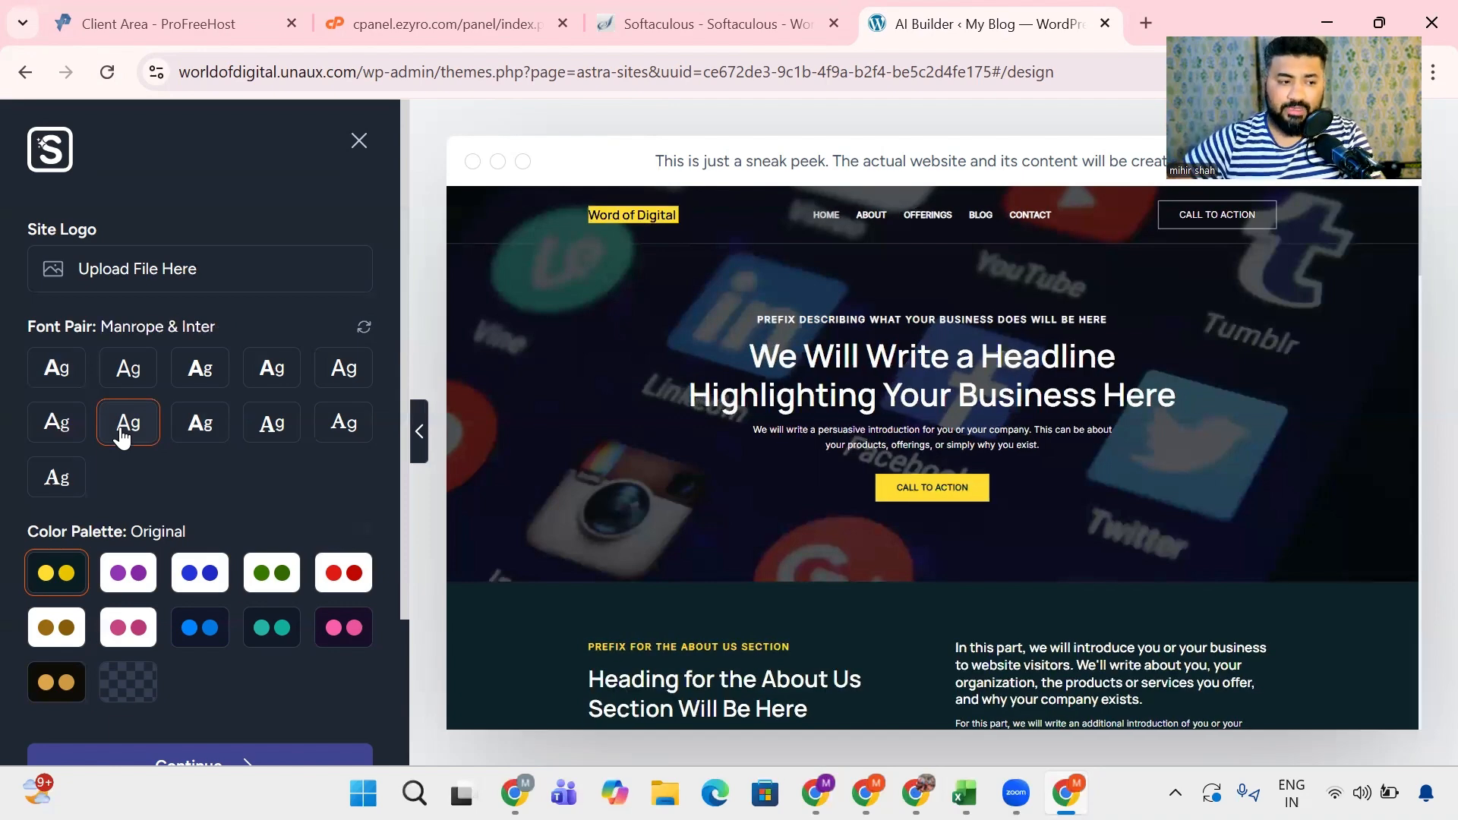
click(53, 423)
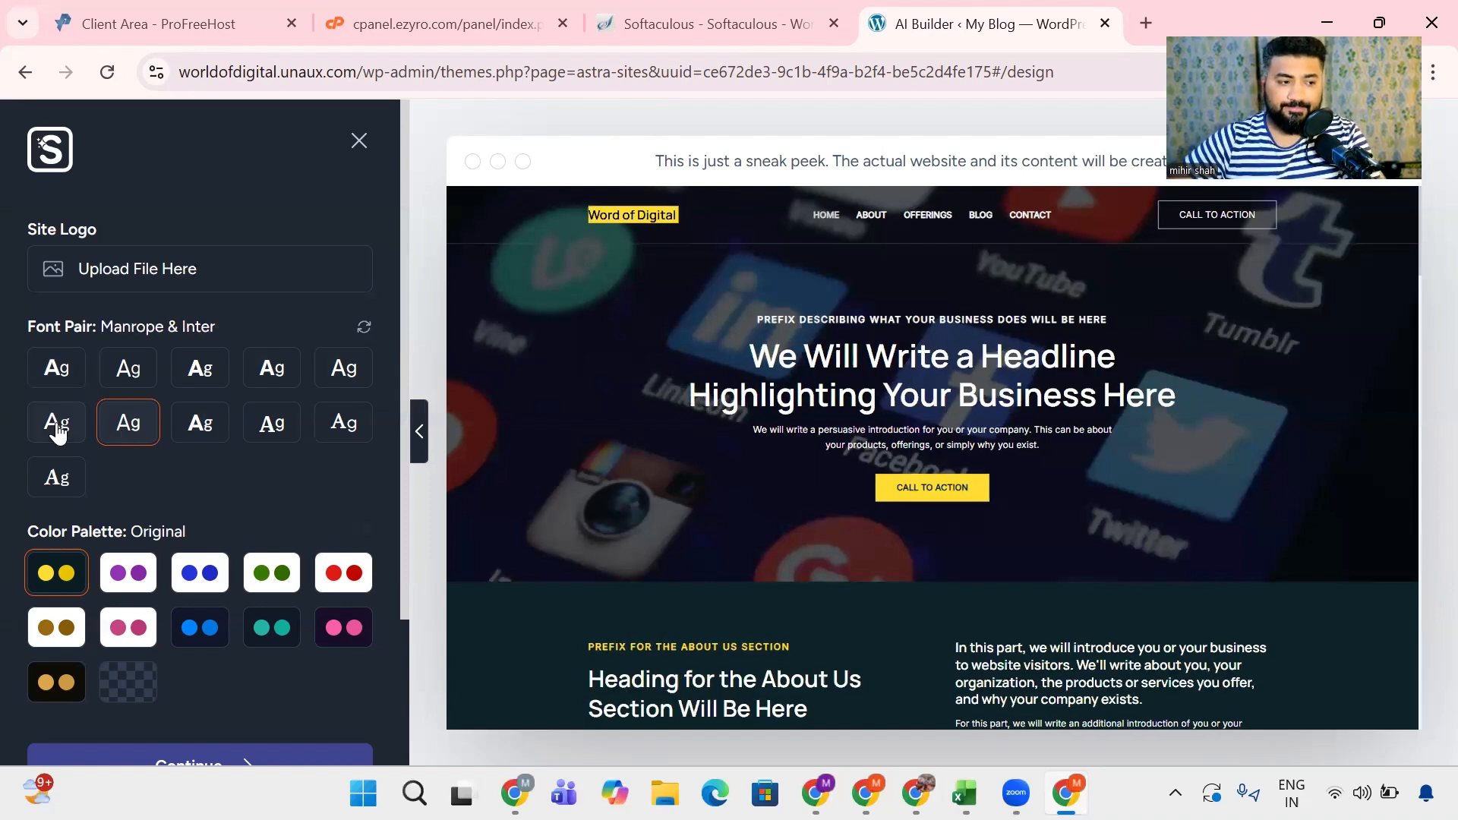
- Set the font pair to EB Garamond & IBM Plex Sans and the color palette to the purple Style 1
click(60, 473)
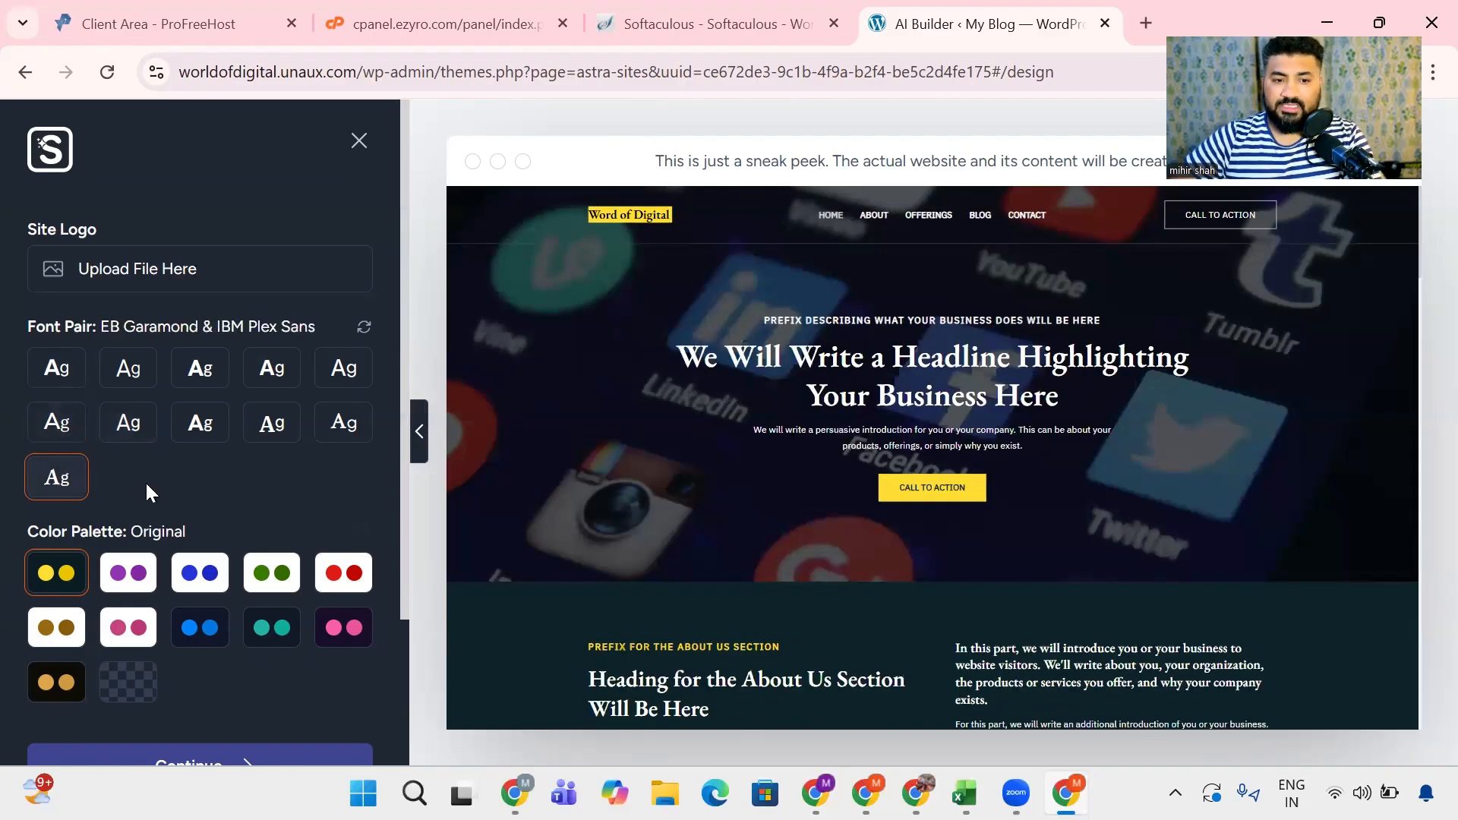
scroll(734, 439, down, 3)
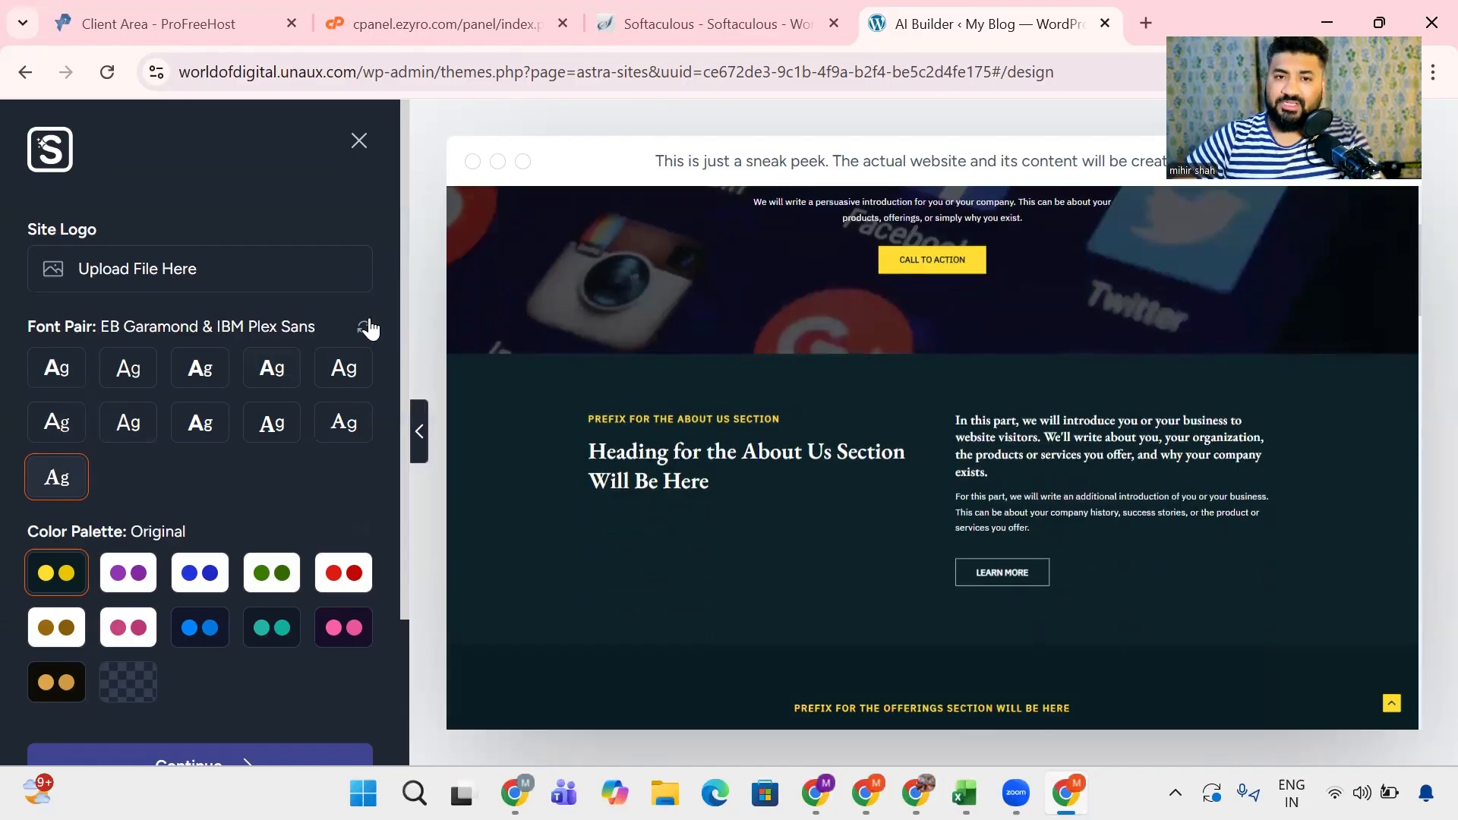
scroll(709, 397, up, 3)
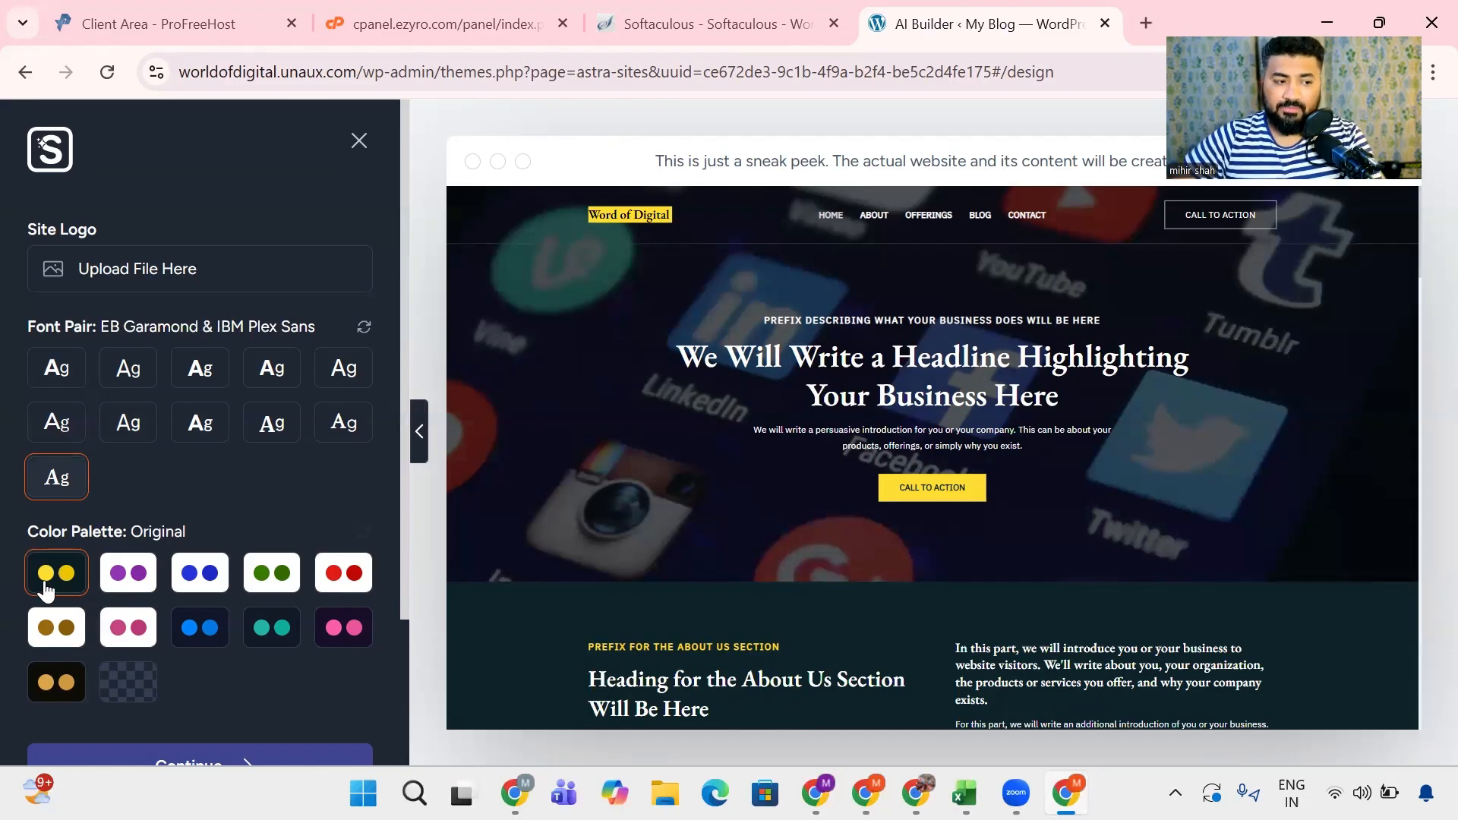
click(123, 577)
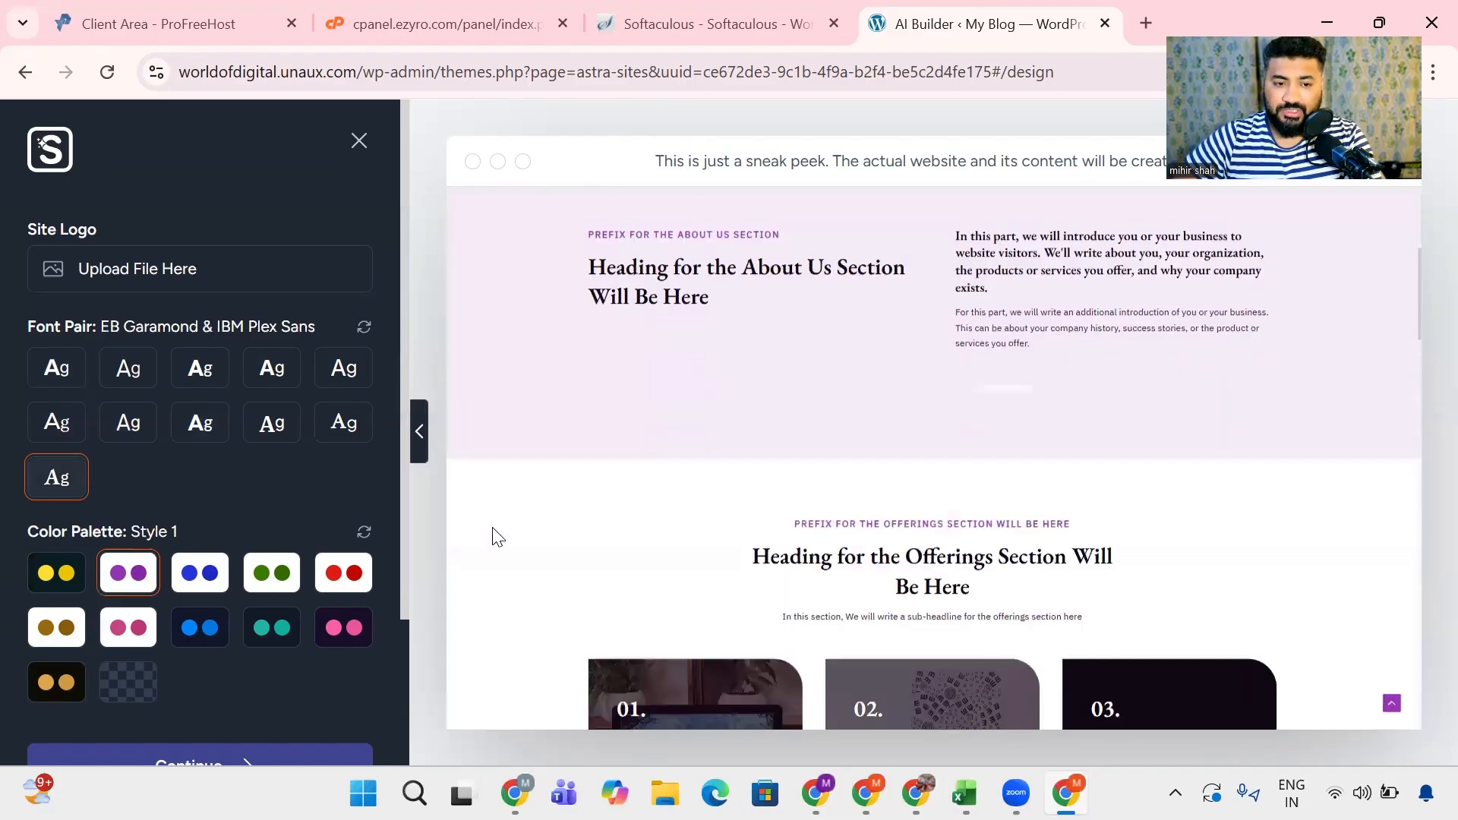
- Try the color palettes Style 2 through Style 7 on the site preview
click(192, 576)
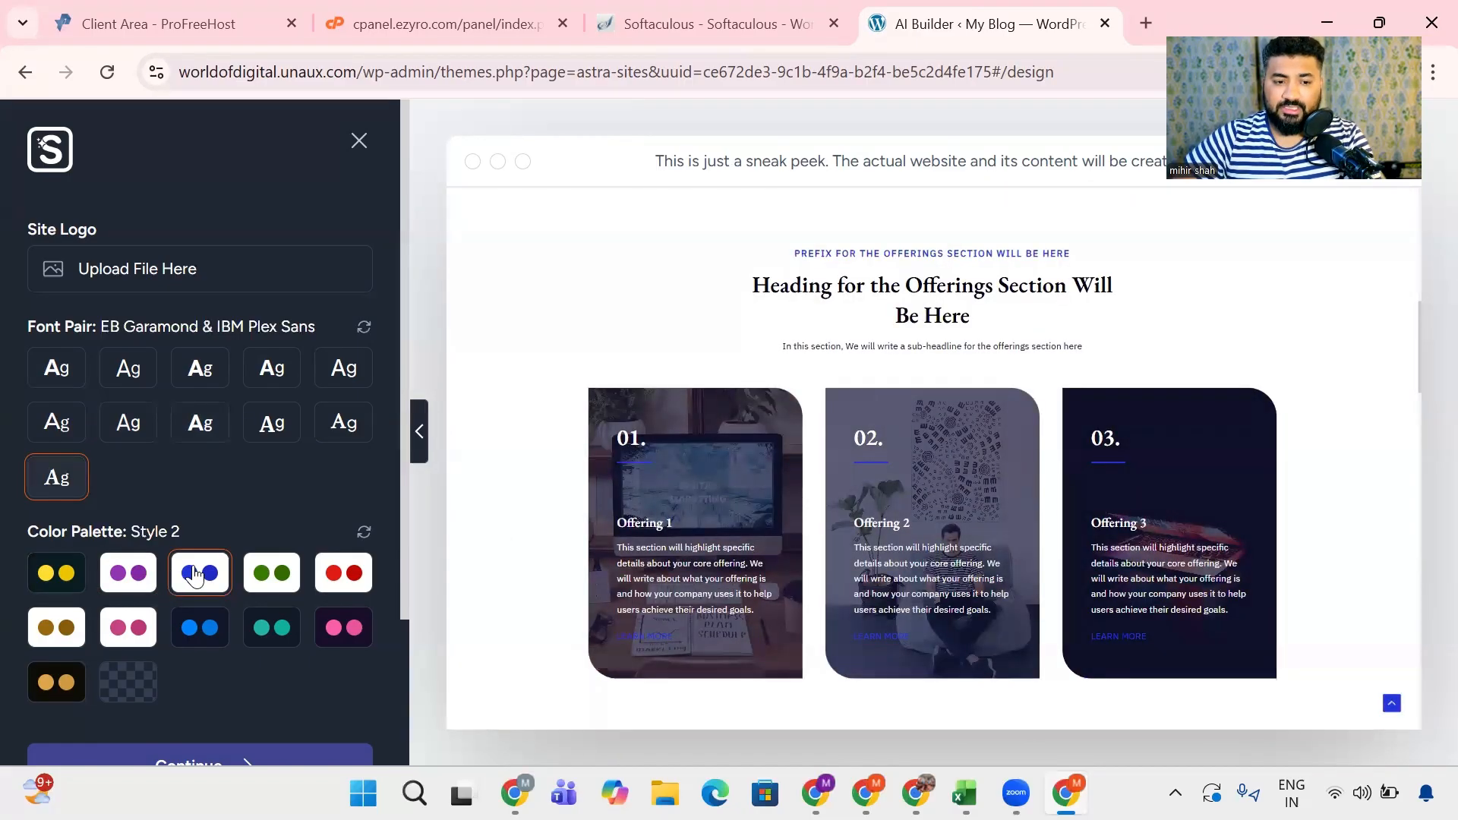
click(279, 576)
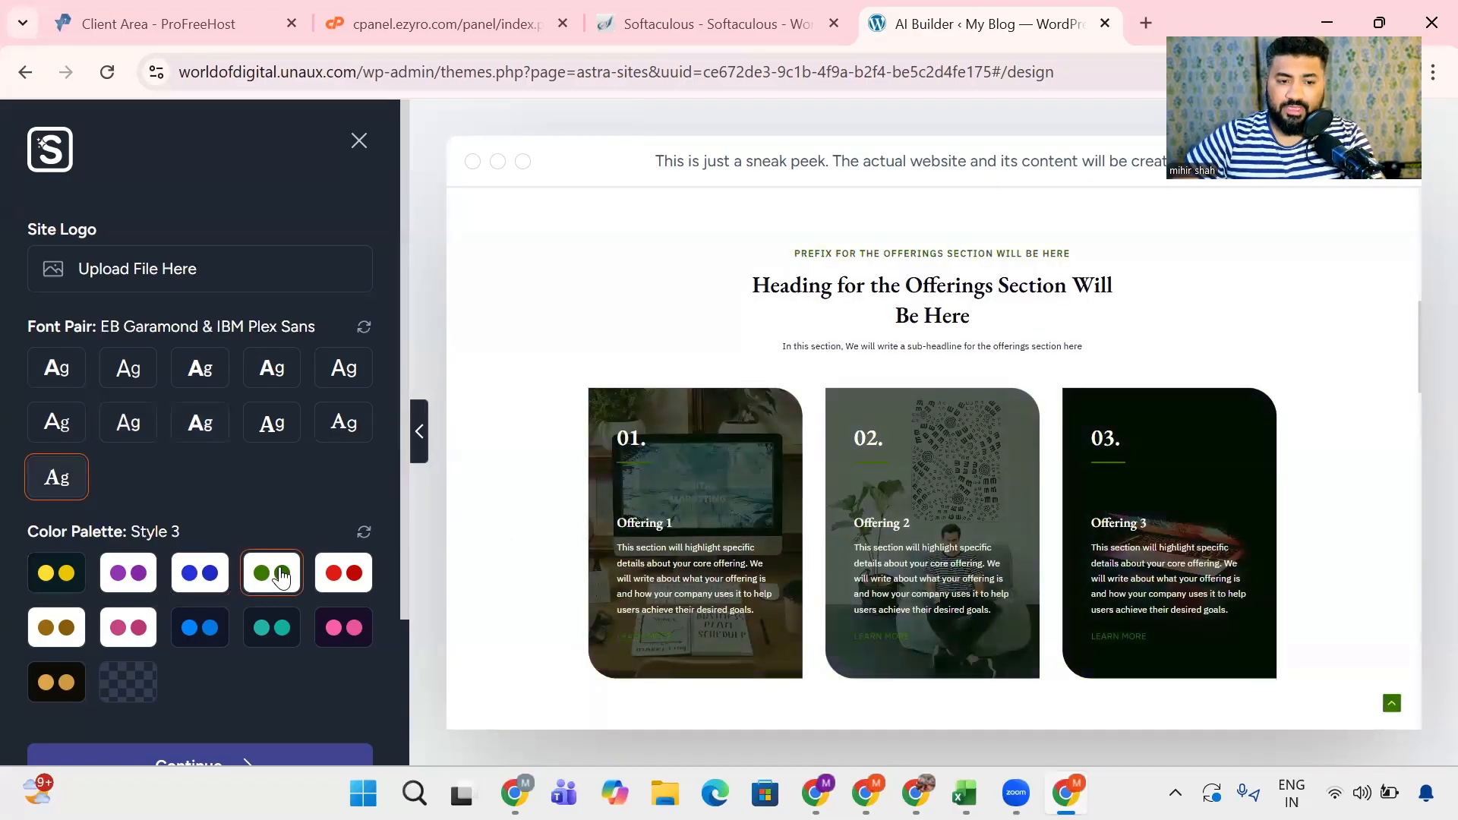
click(351, 575)
click(49, 635)
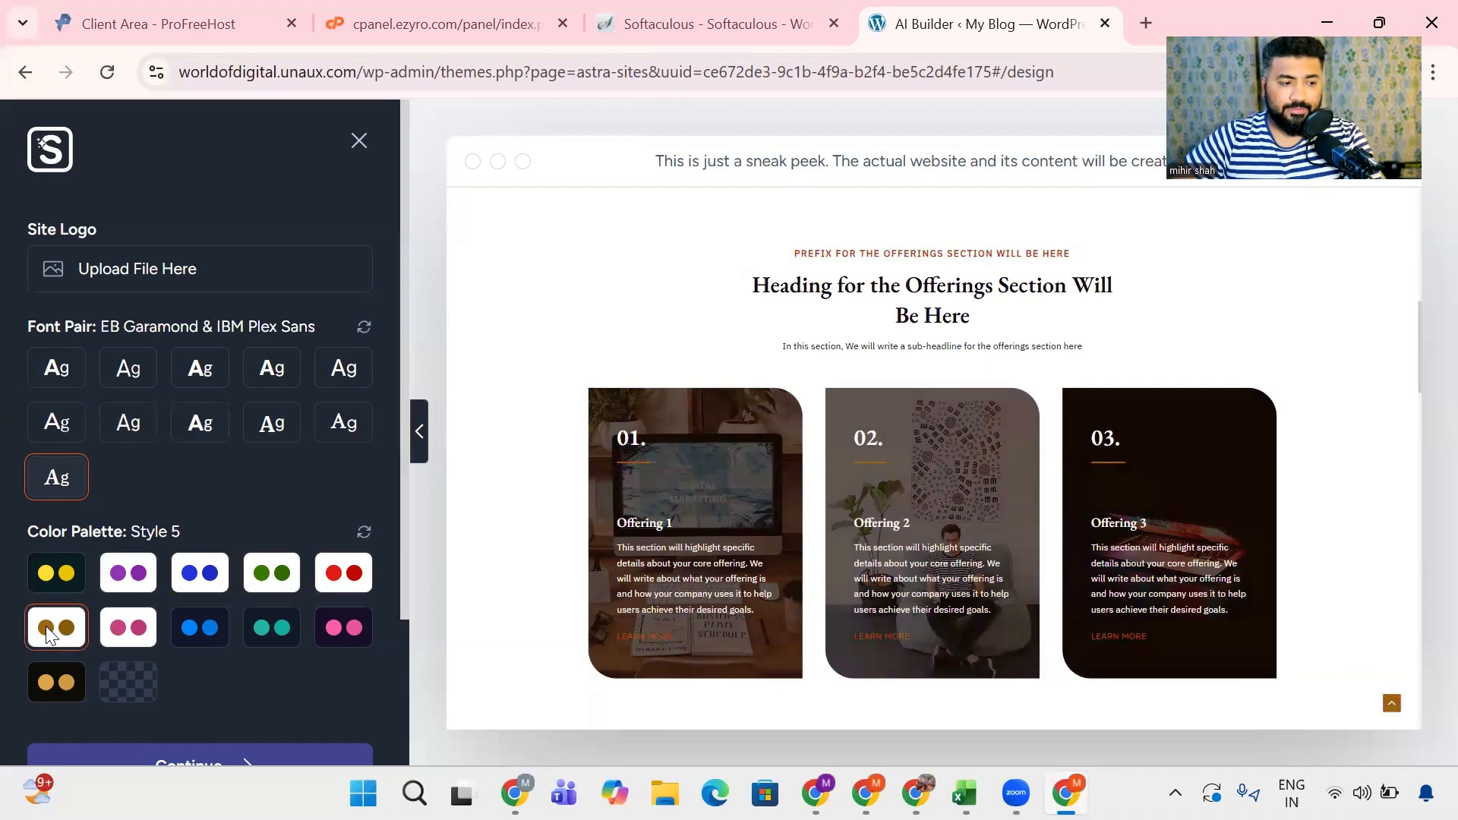
click(127, 629)
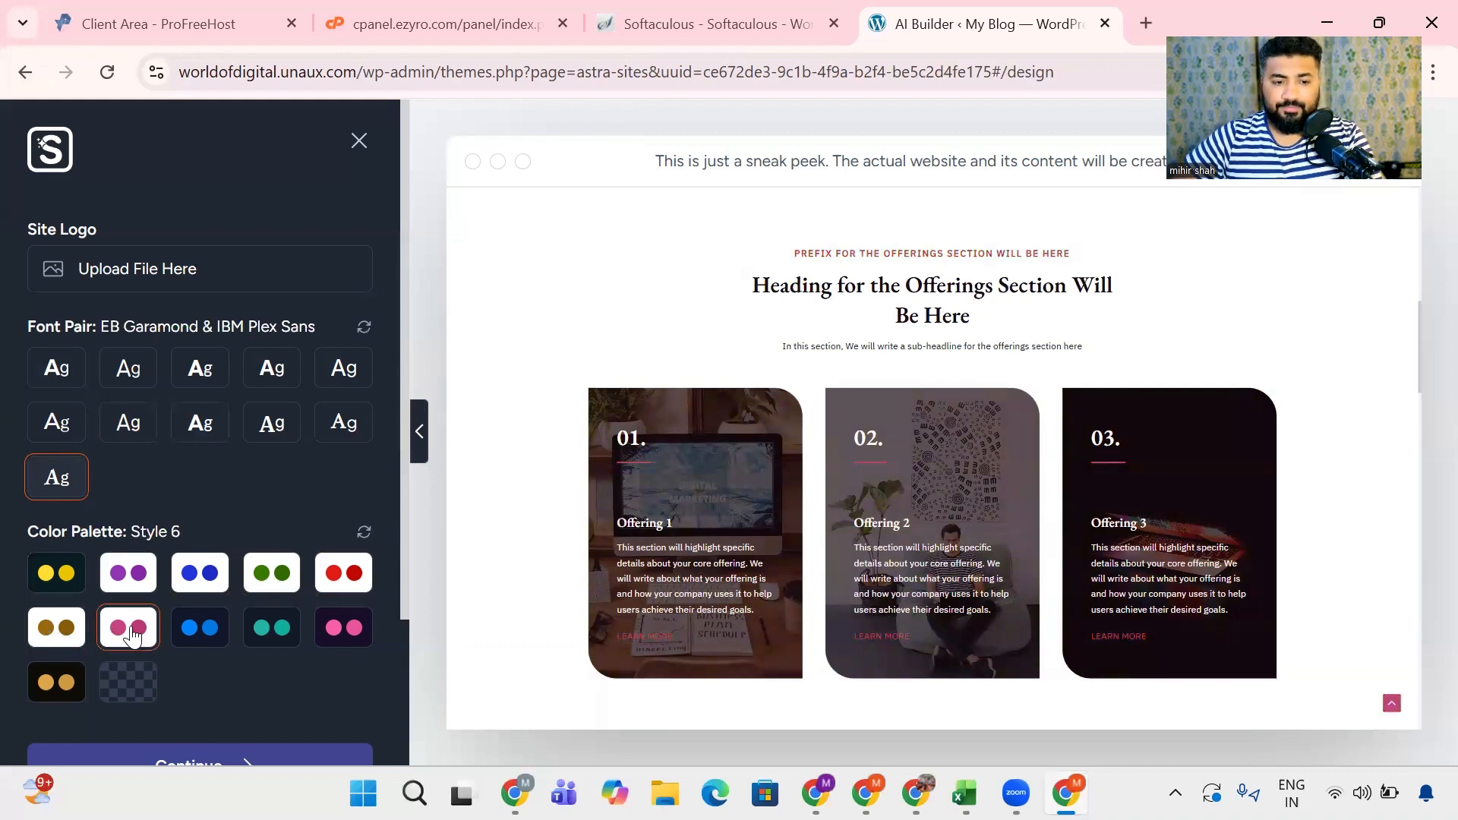
click(195, 635)
scroll(603, 532, up, 5)
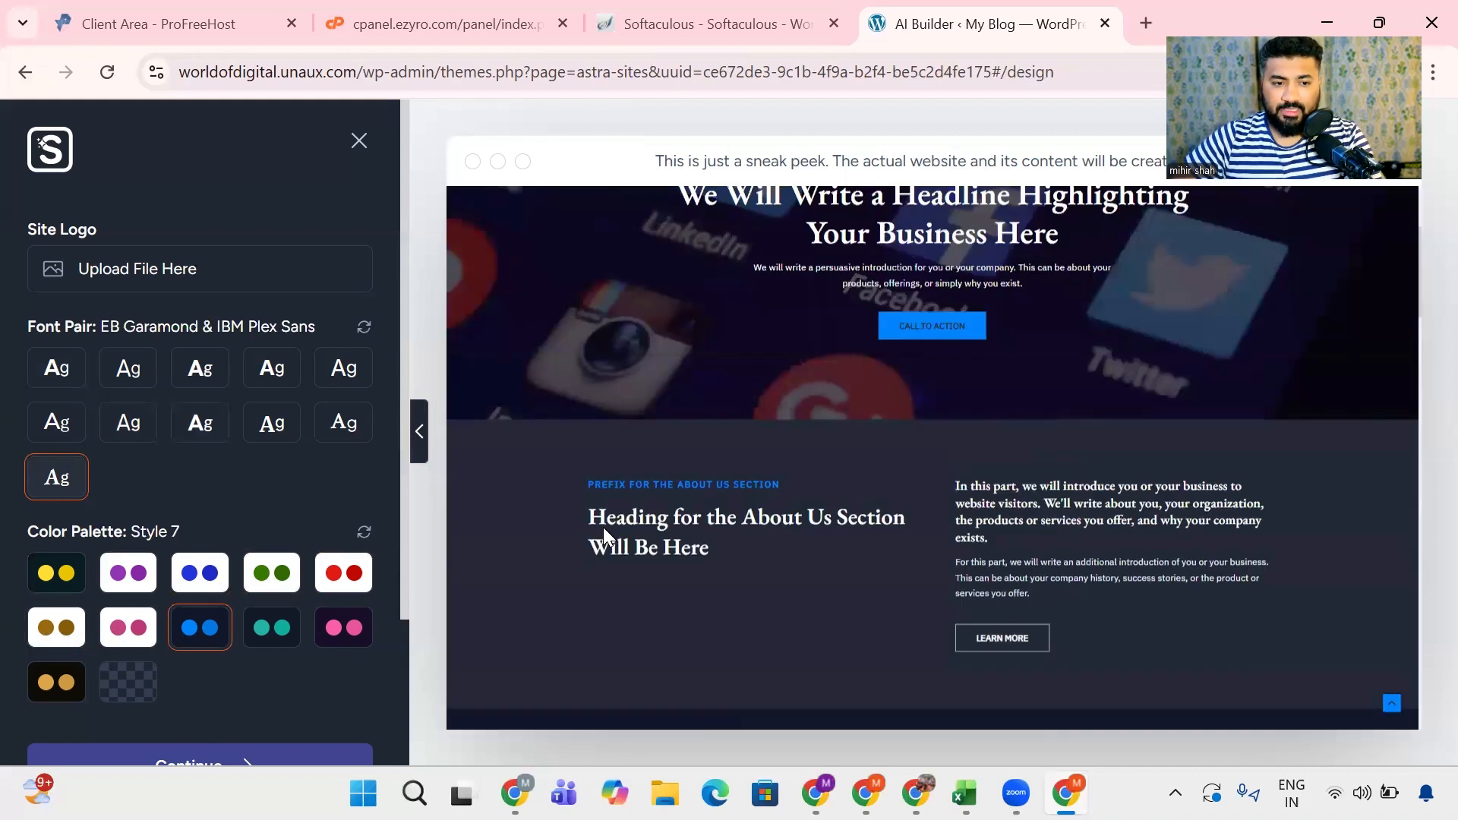
scroll(603, 527, up, 2)
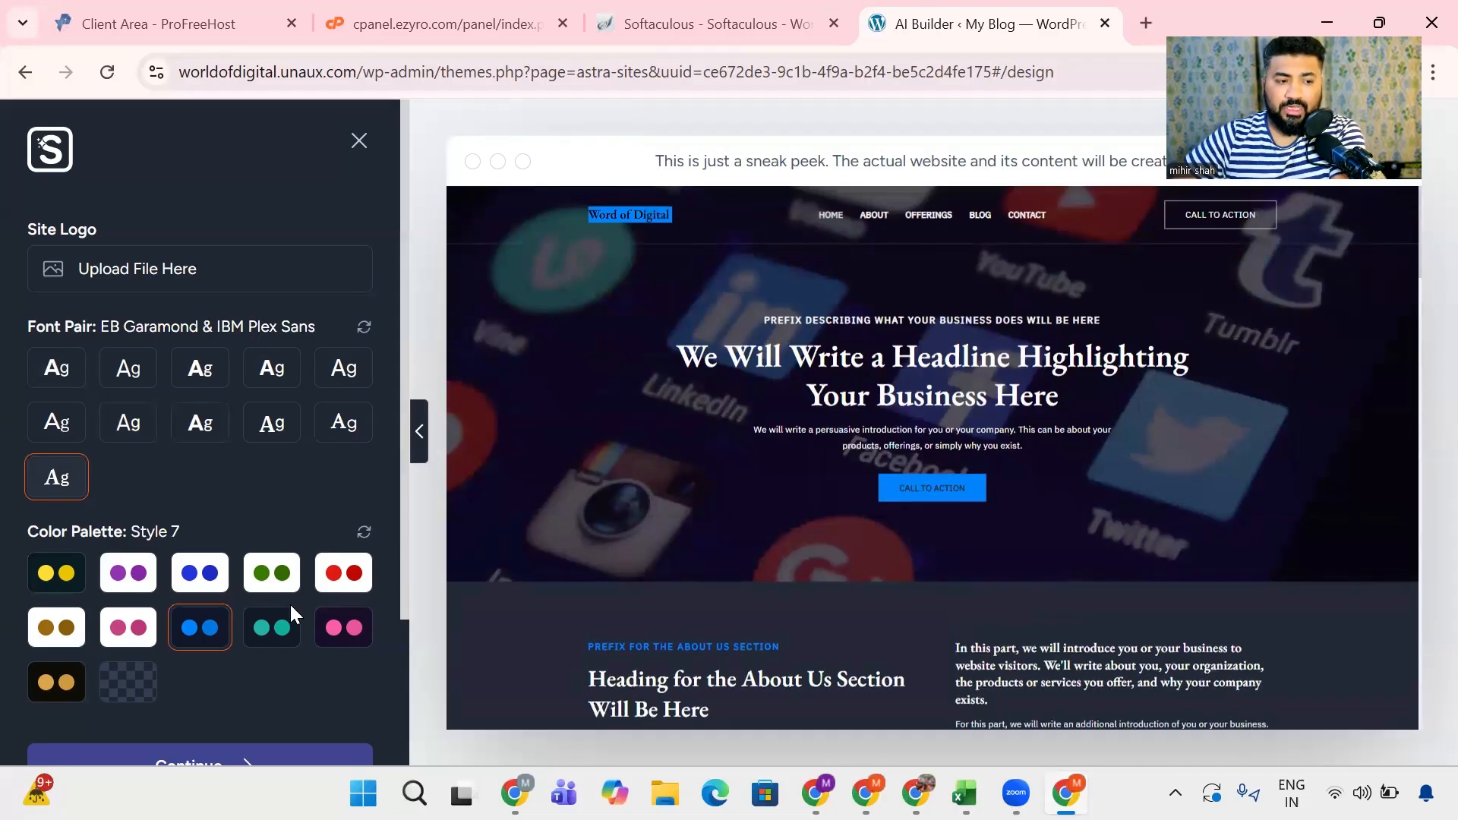
- Try the color palettes Style 8, Style 9, Style 10 and Custom on the site preview
click(289, 626)
click(343, 627)
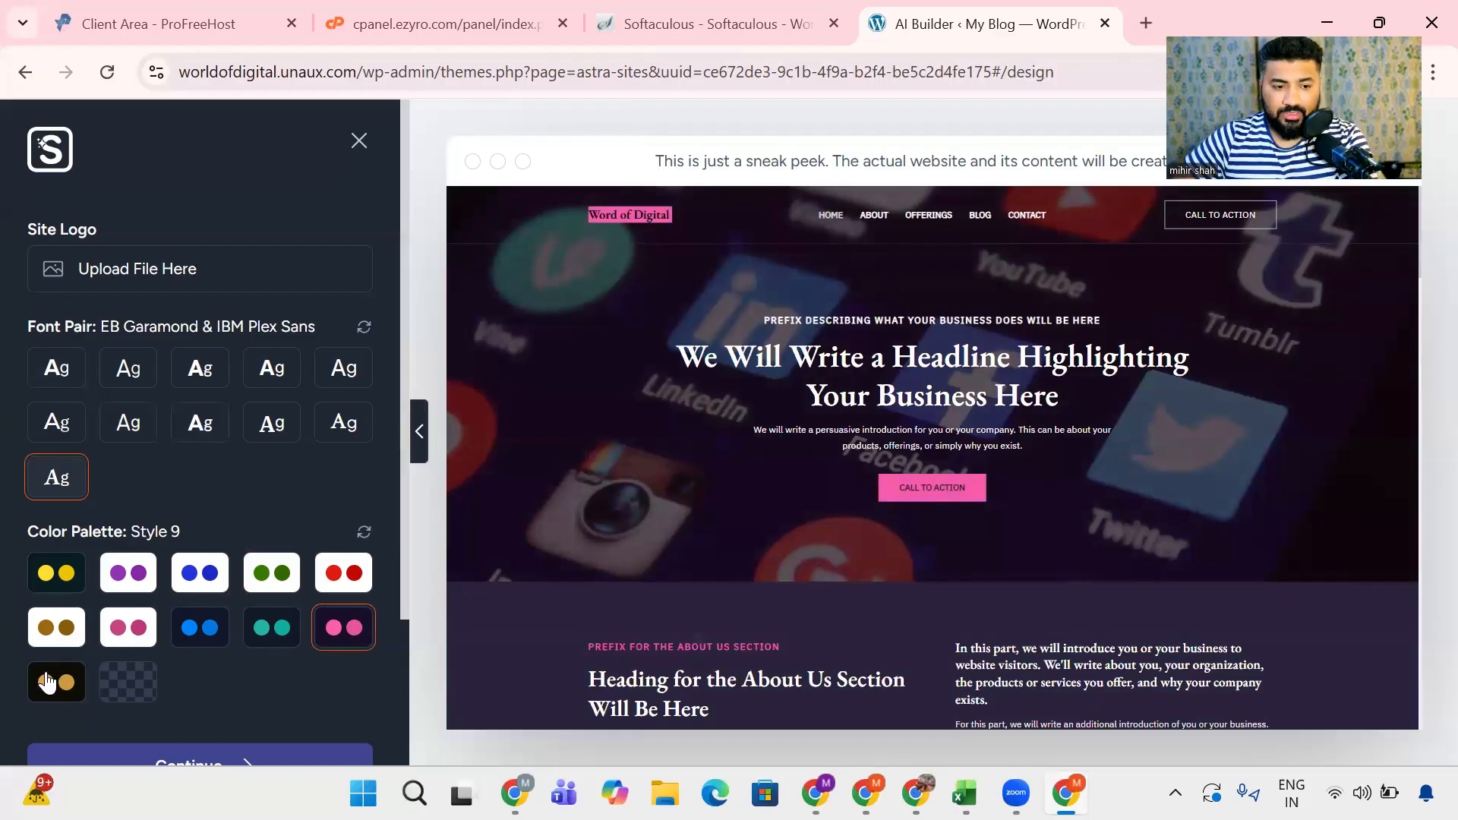
click(48, 683)
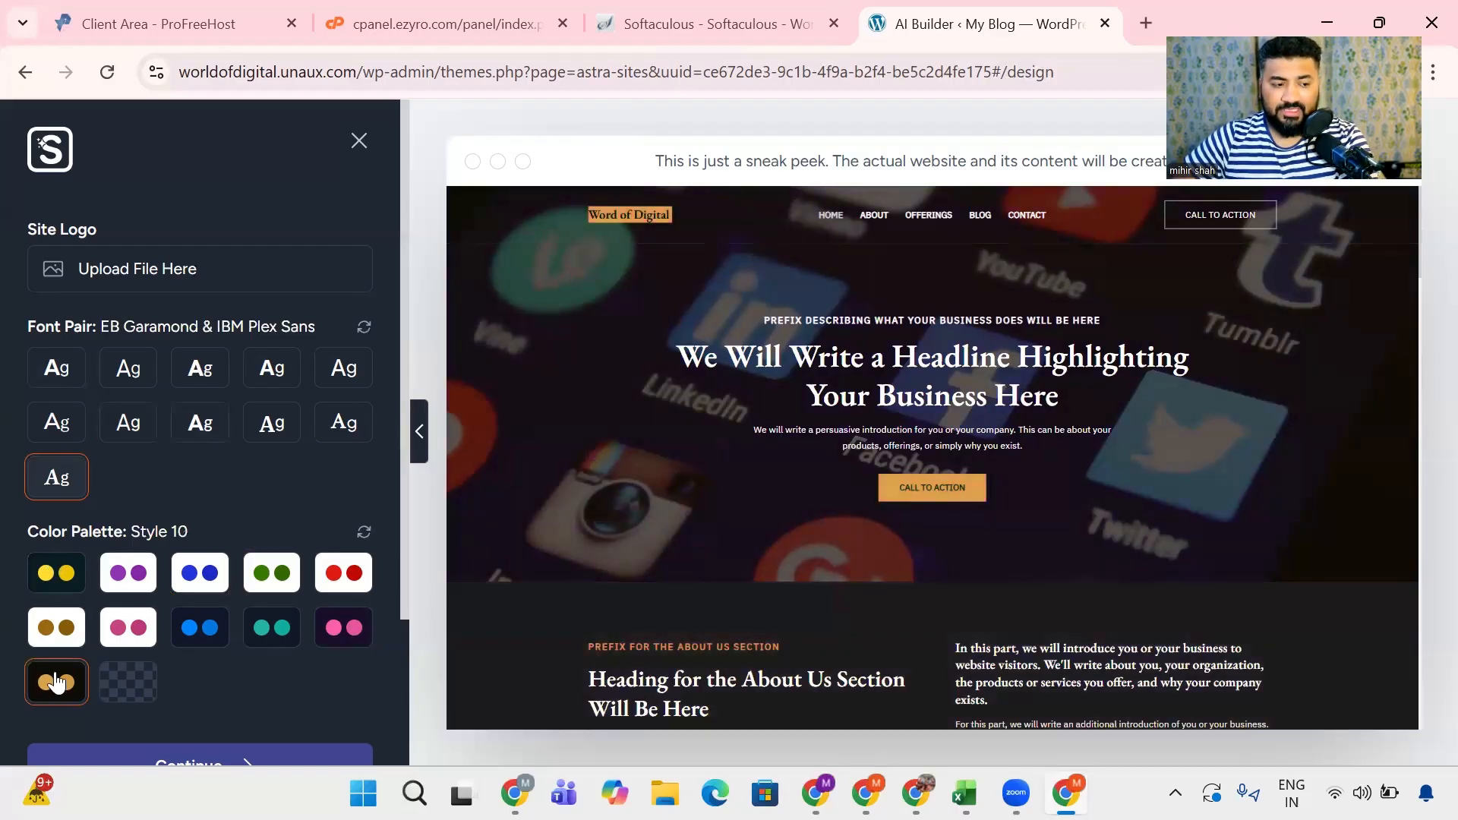
click(129, 693)
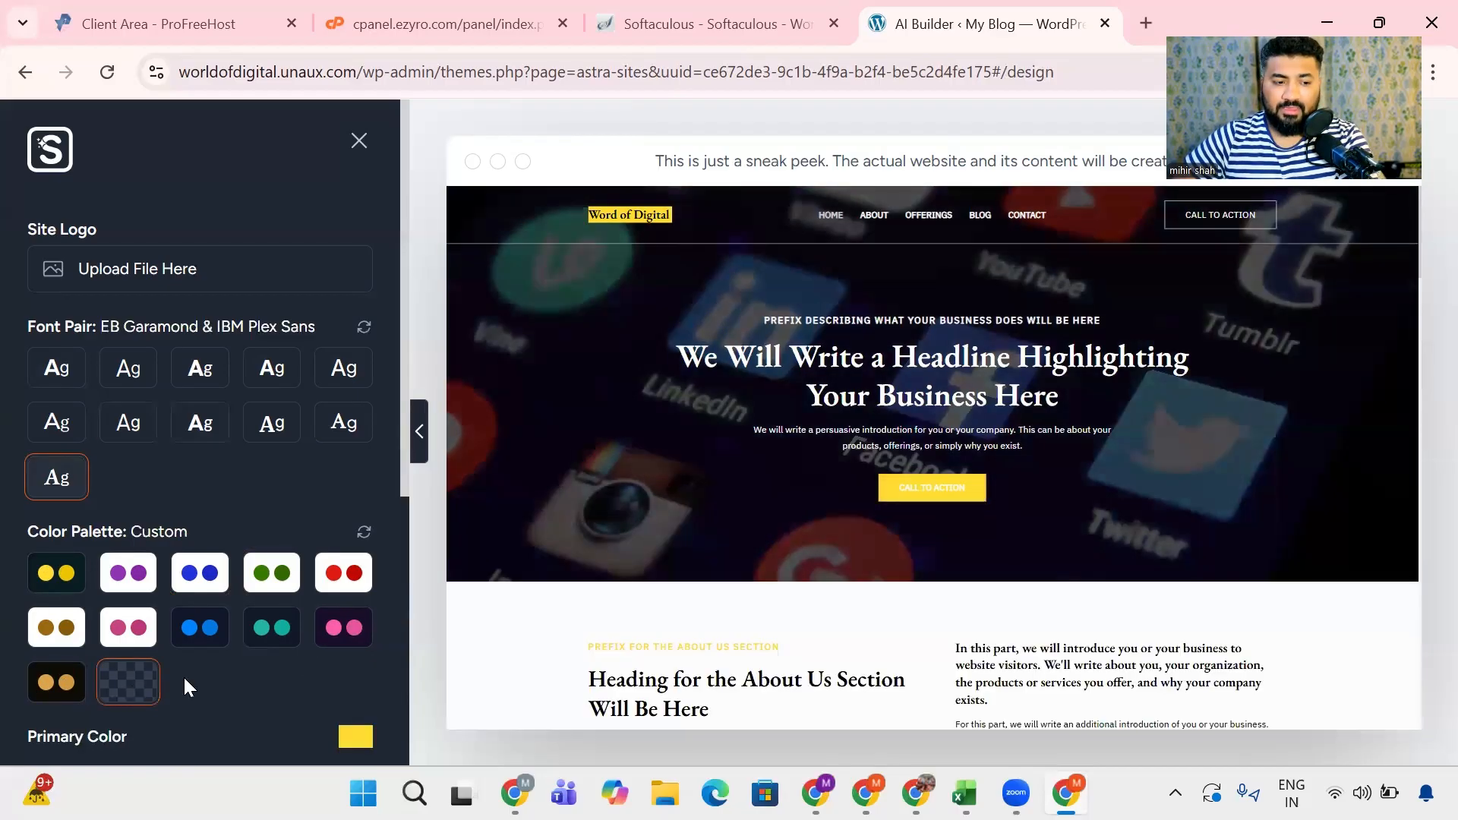
scroll(621, 585, down, 3)
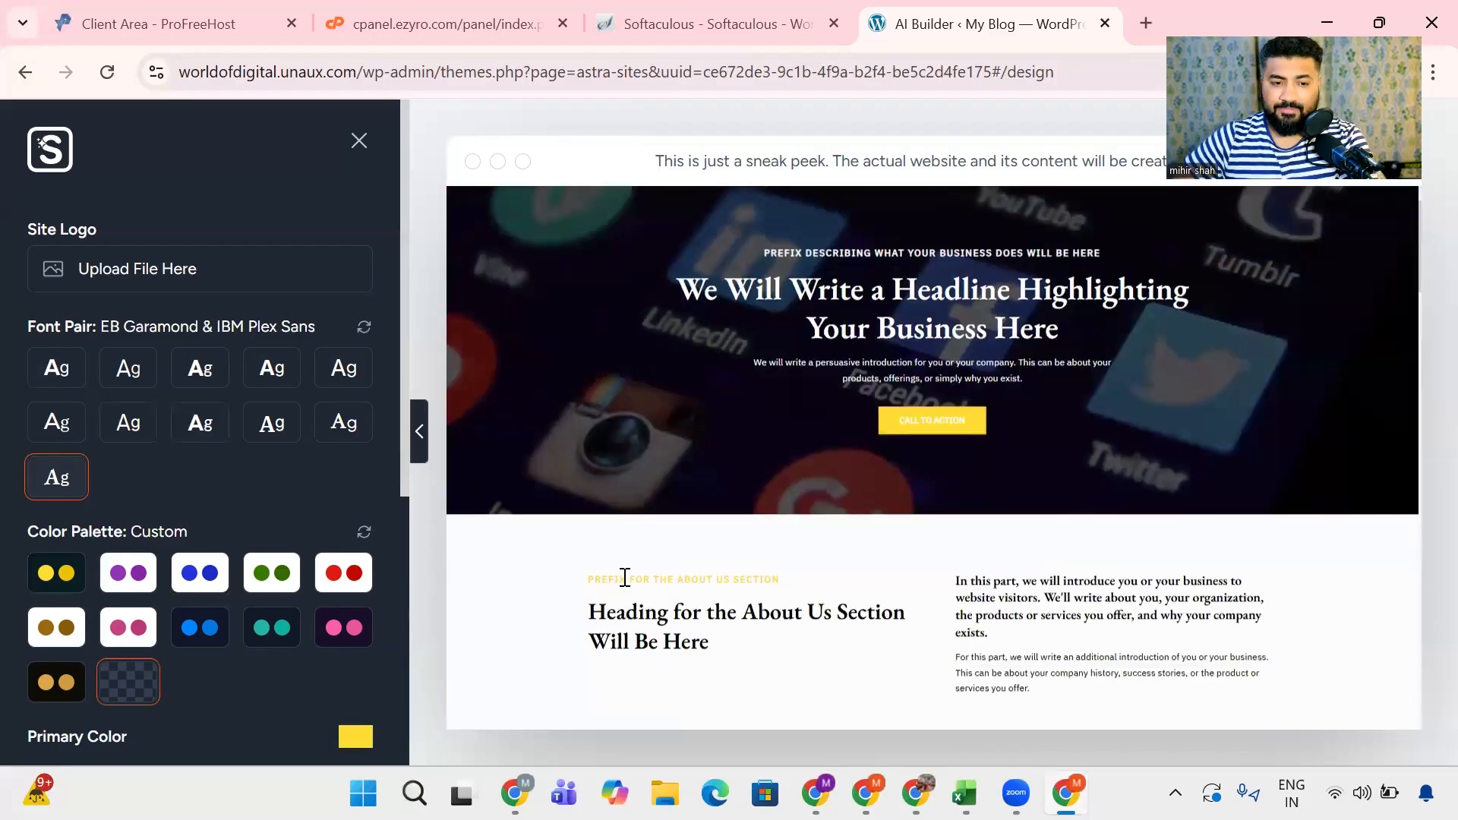
scroll(627, 588, down, 5)
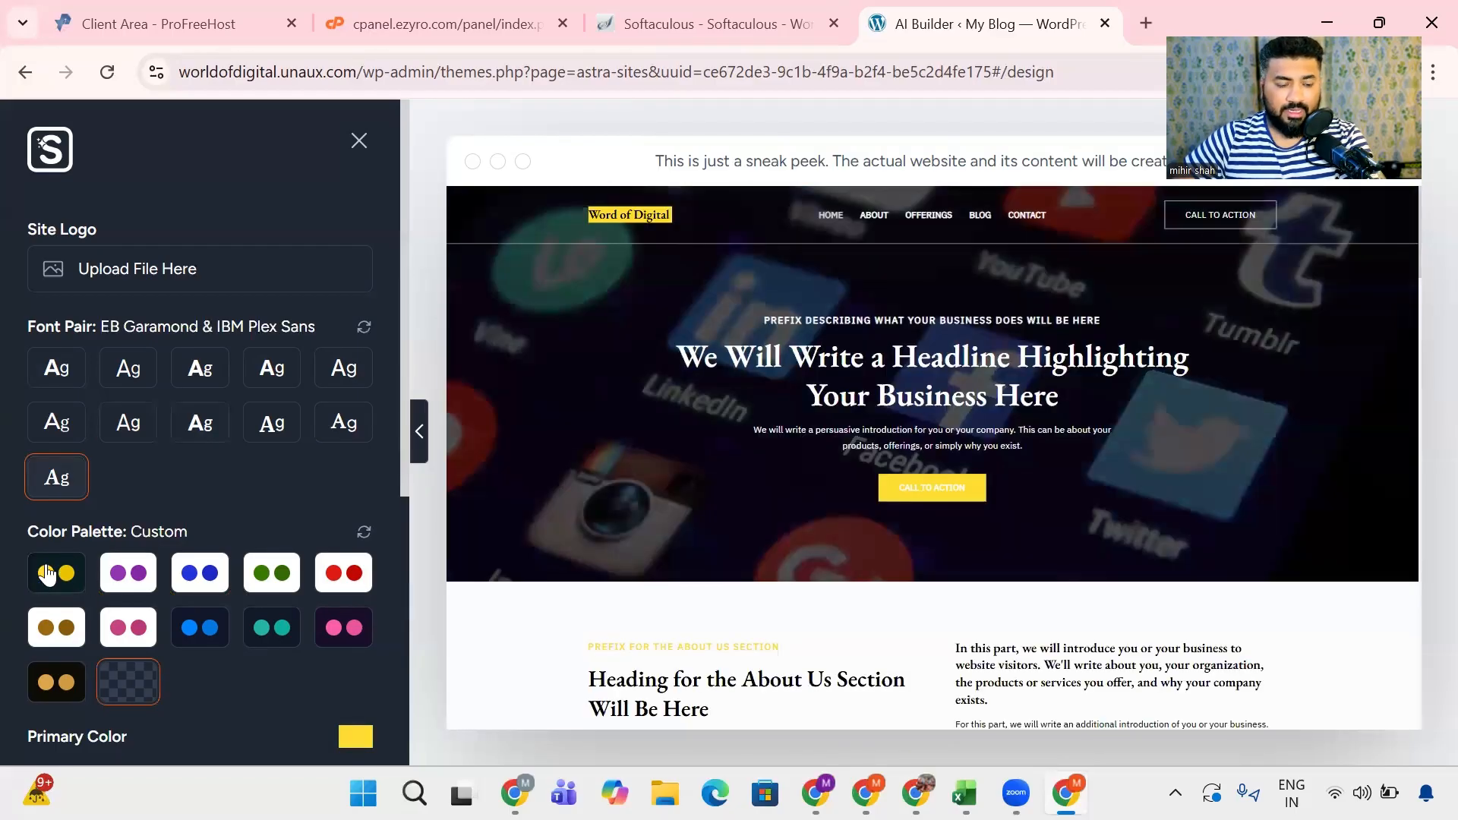
- Compare the Original color palette, set the palette to the dark blue Style 7, and review the page sections with it
click(56, 574)
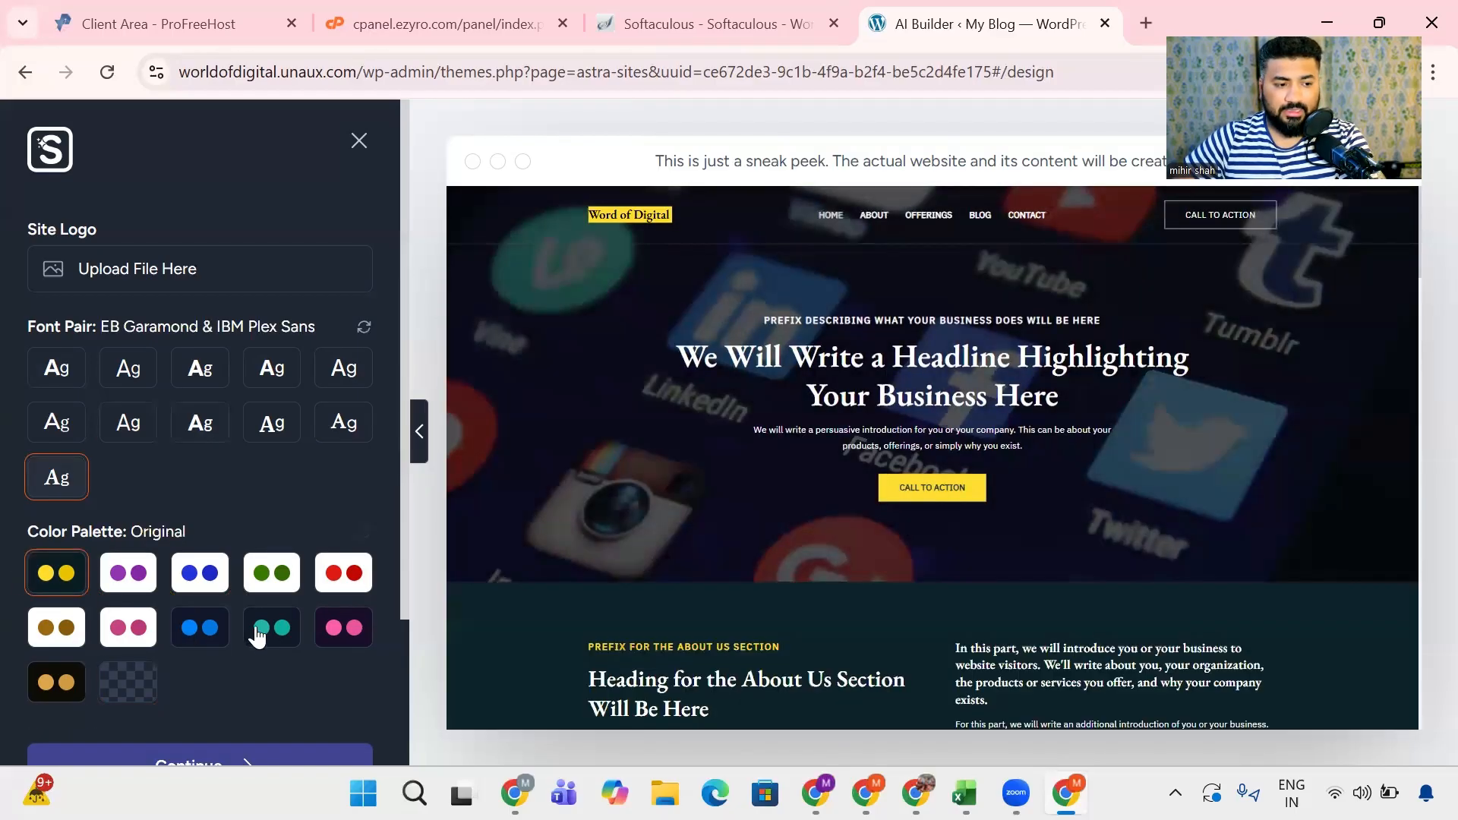
click(200, 640)
scroll(638, 478, down, 10)
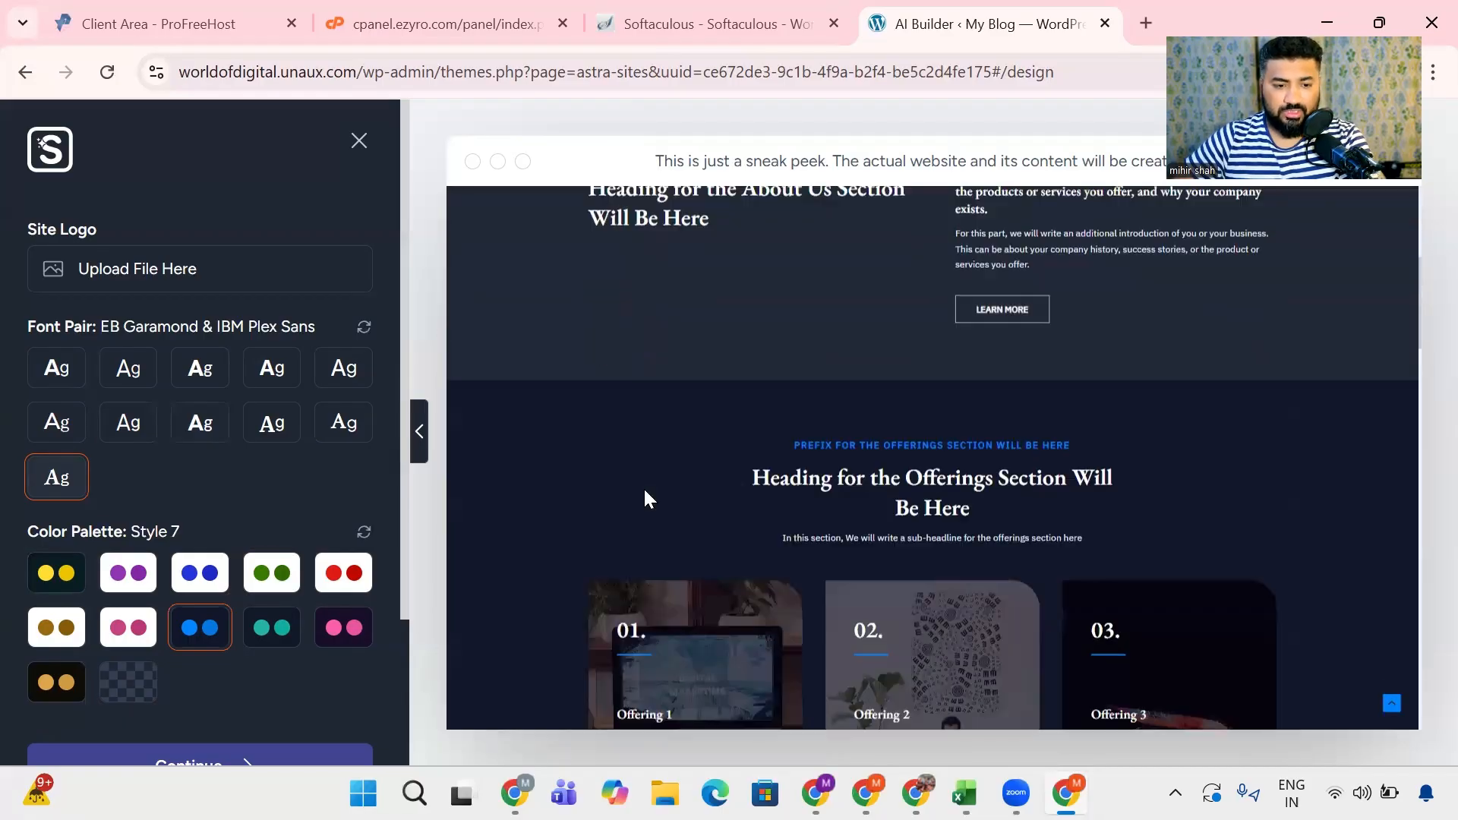
scroll(643, 494, down, 10)
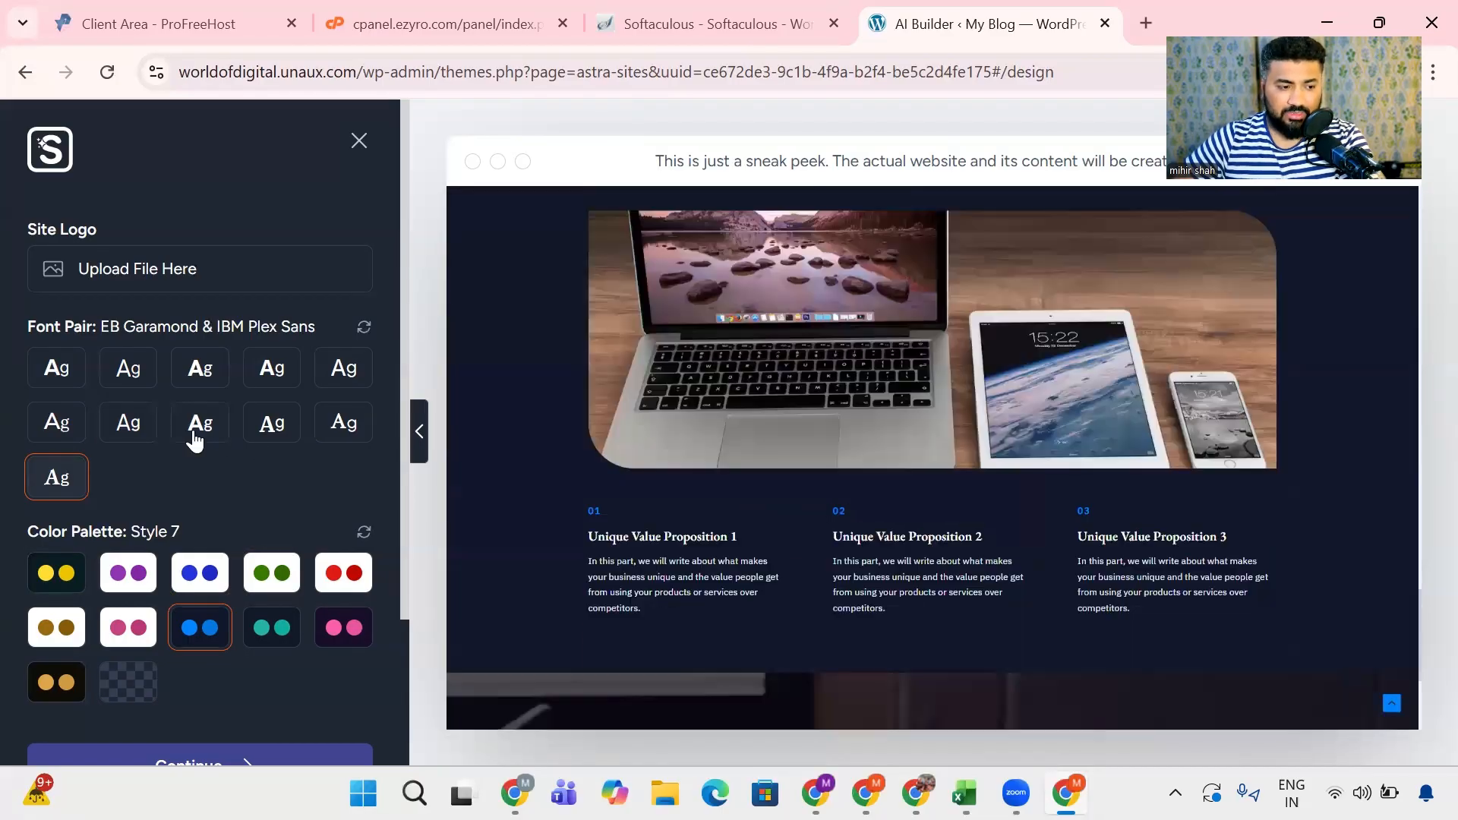
scroll(192, 440, down, 3)
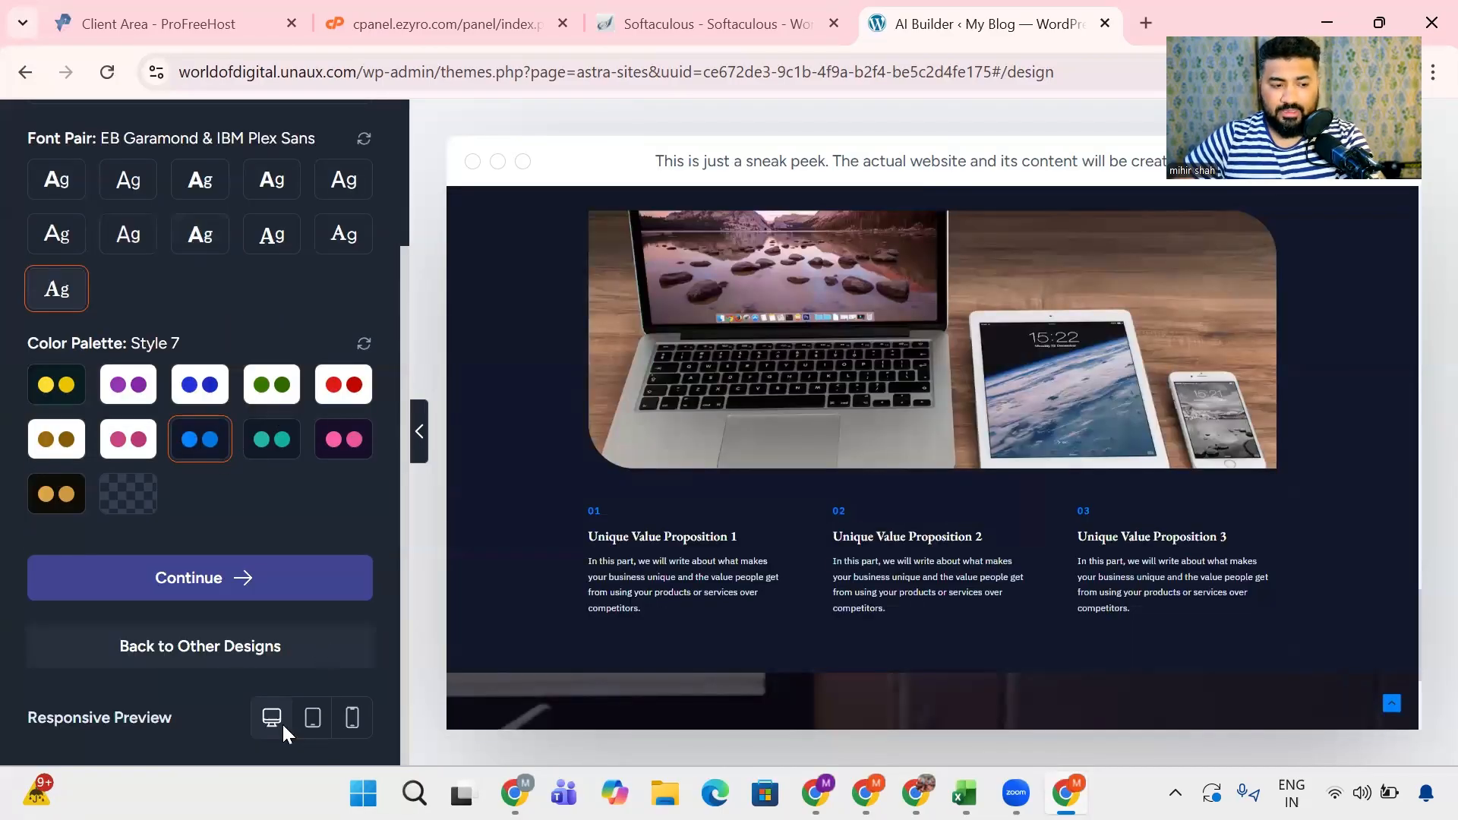
scroll(702, 609, up, 20)
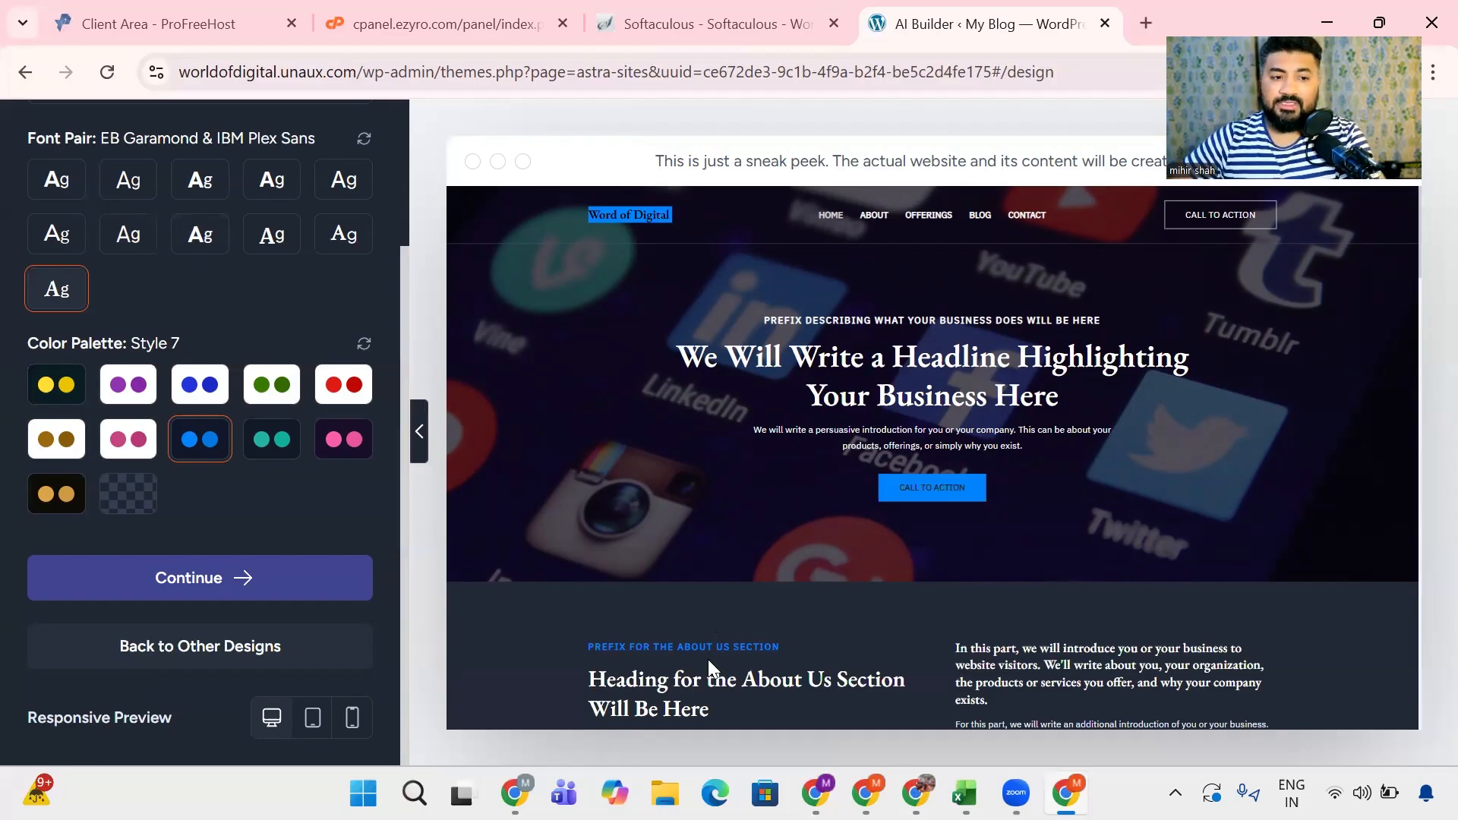
- Preview the site in the tablet layout and look through its sections
click(312, 716)
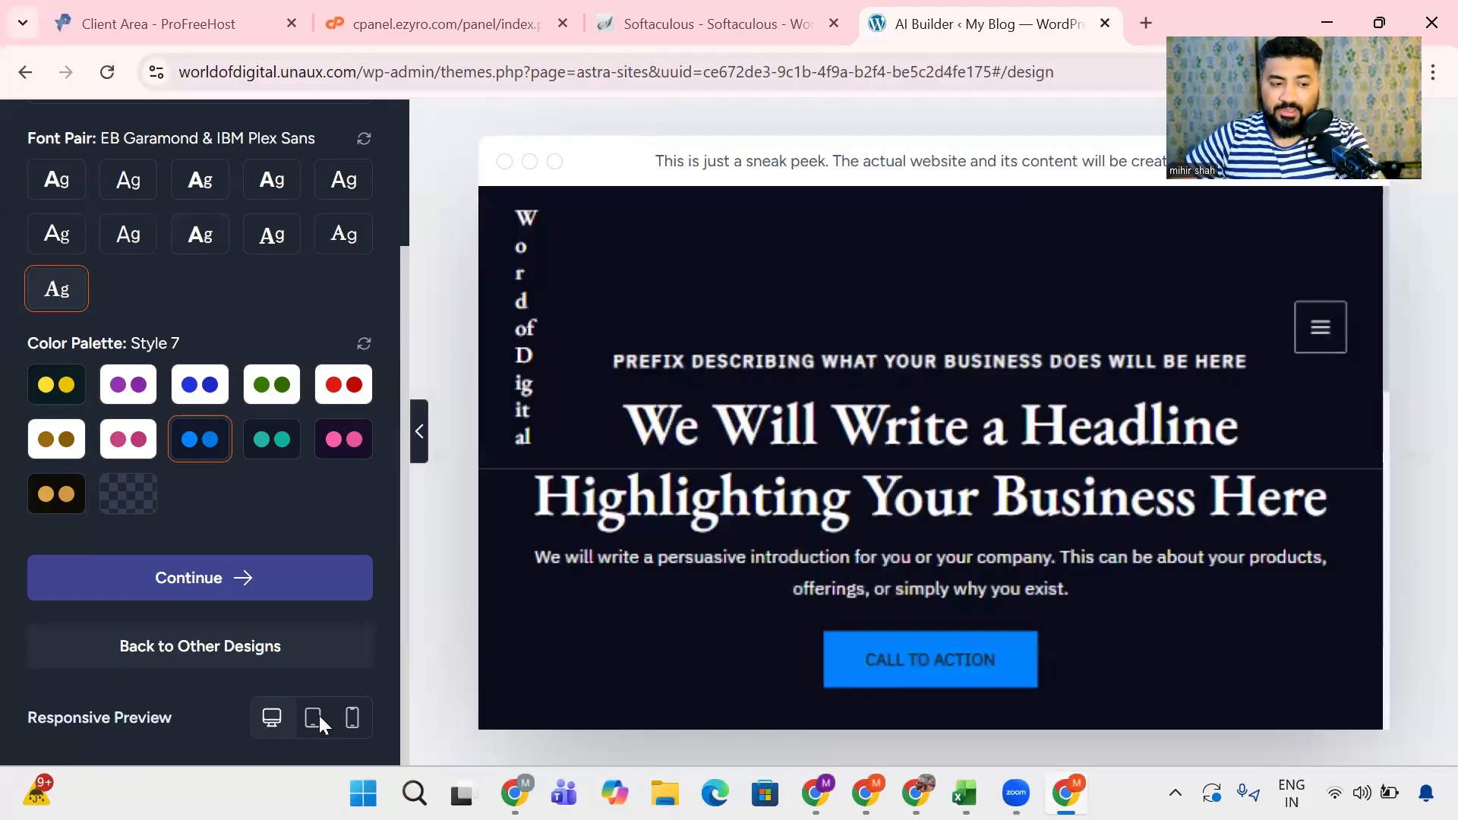
scroll(579, 538, down, 10)
scroll(572, 549, down, 5)
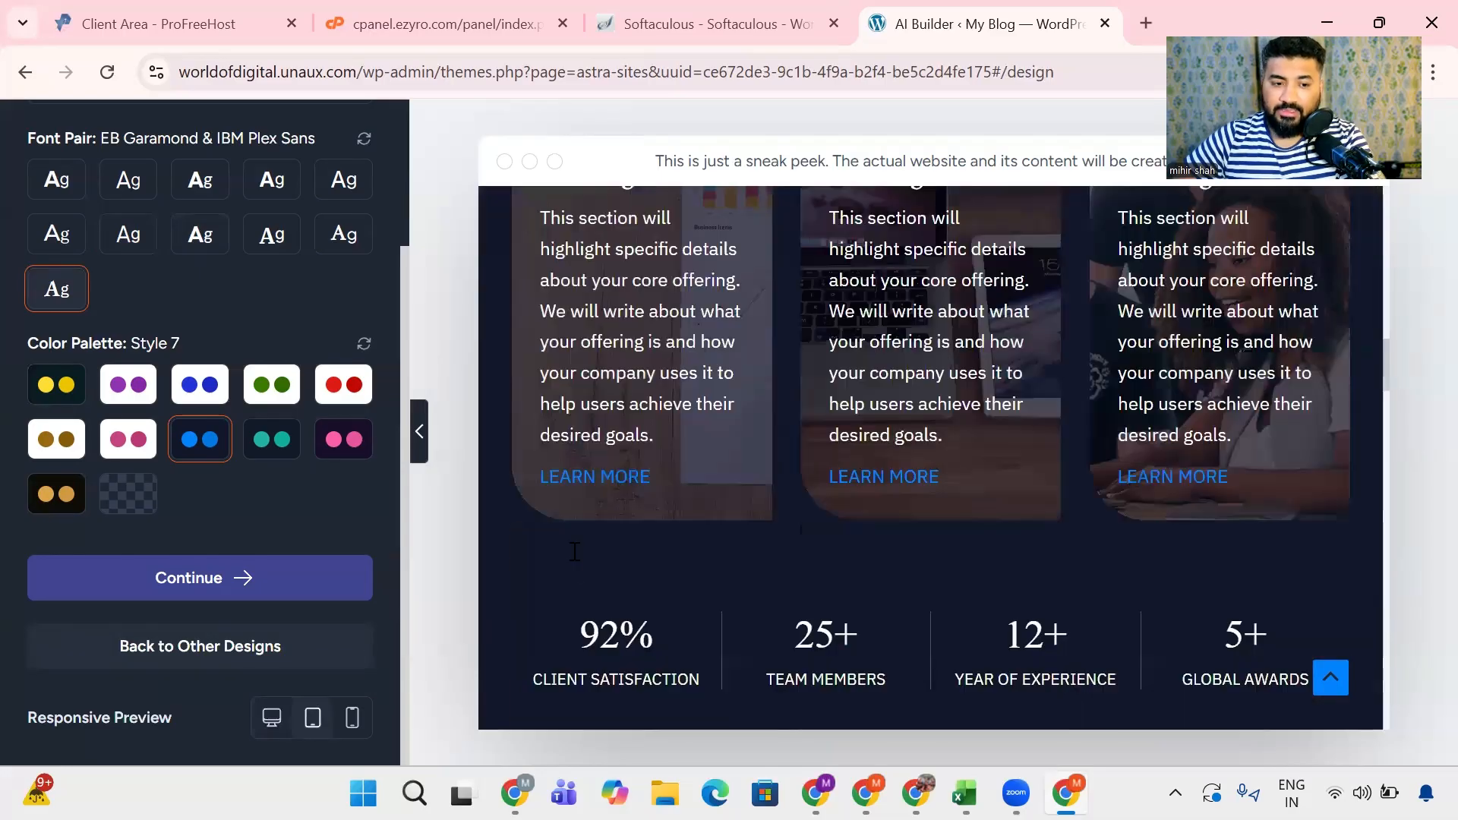
scroll(566, 558, down, 5)
- Preview the site in the mobile layout and examine its sections from the header to the testimonials
click(352, 727)
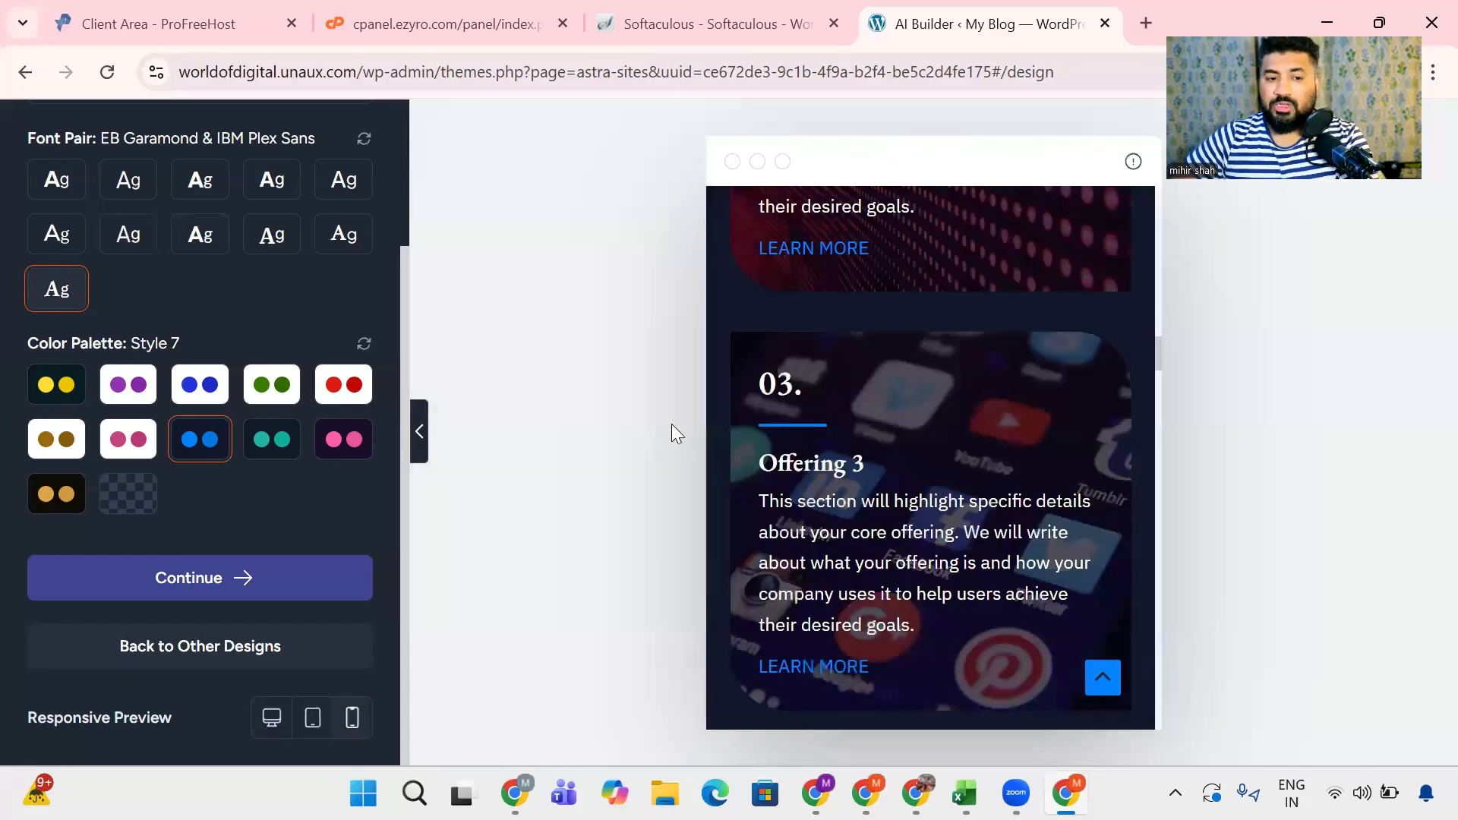
scroll(858, 513, up, 10)
scroll(858, 514, up, 5)
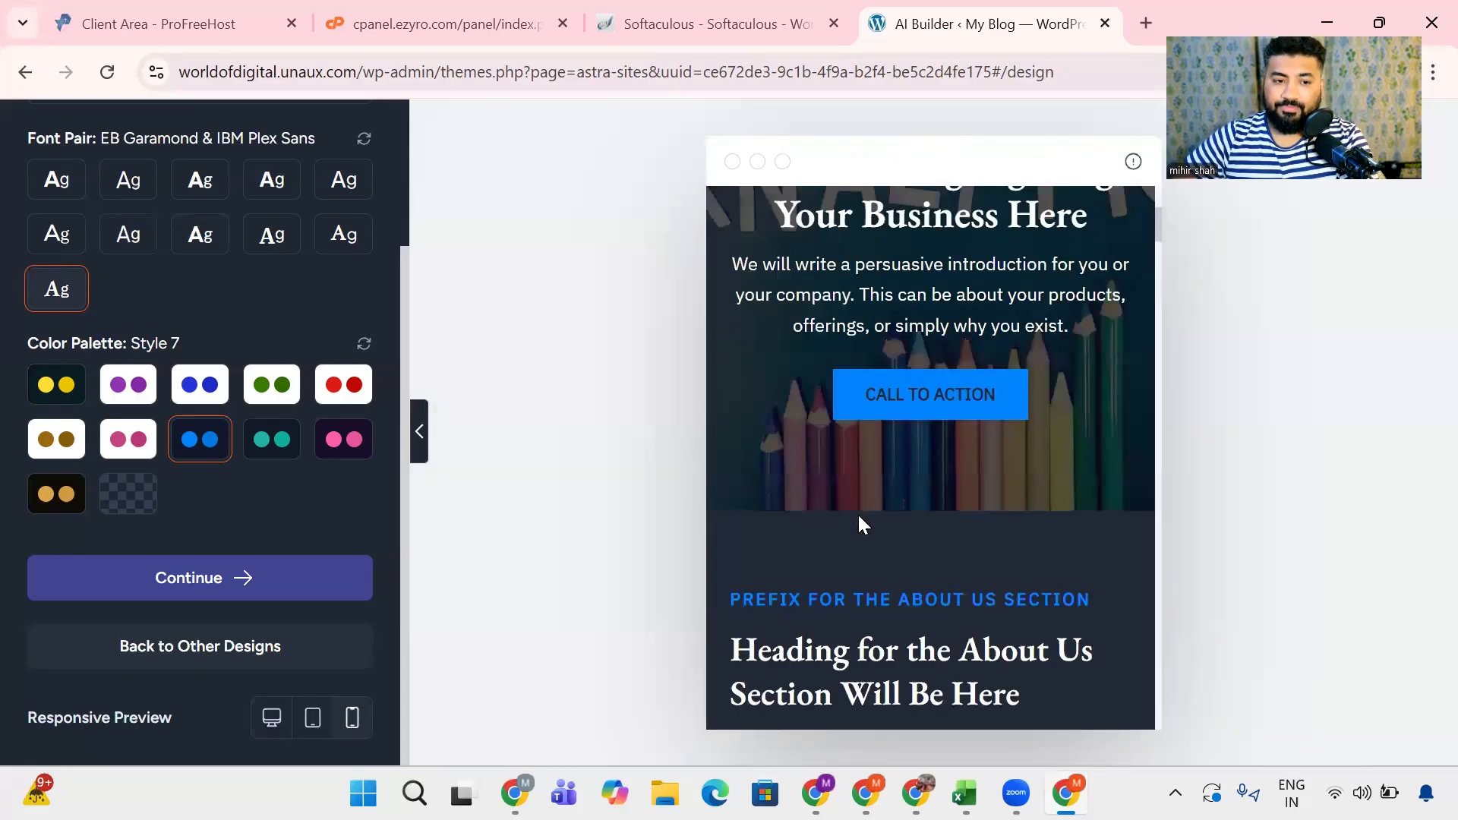
scroll(858, 513, up, 3)
scroll(840, 514, down, 8)
scroll(839, 486, down, 15)
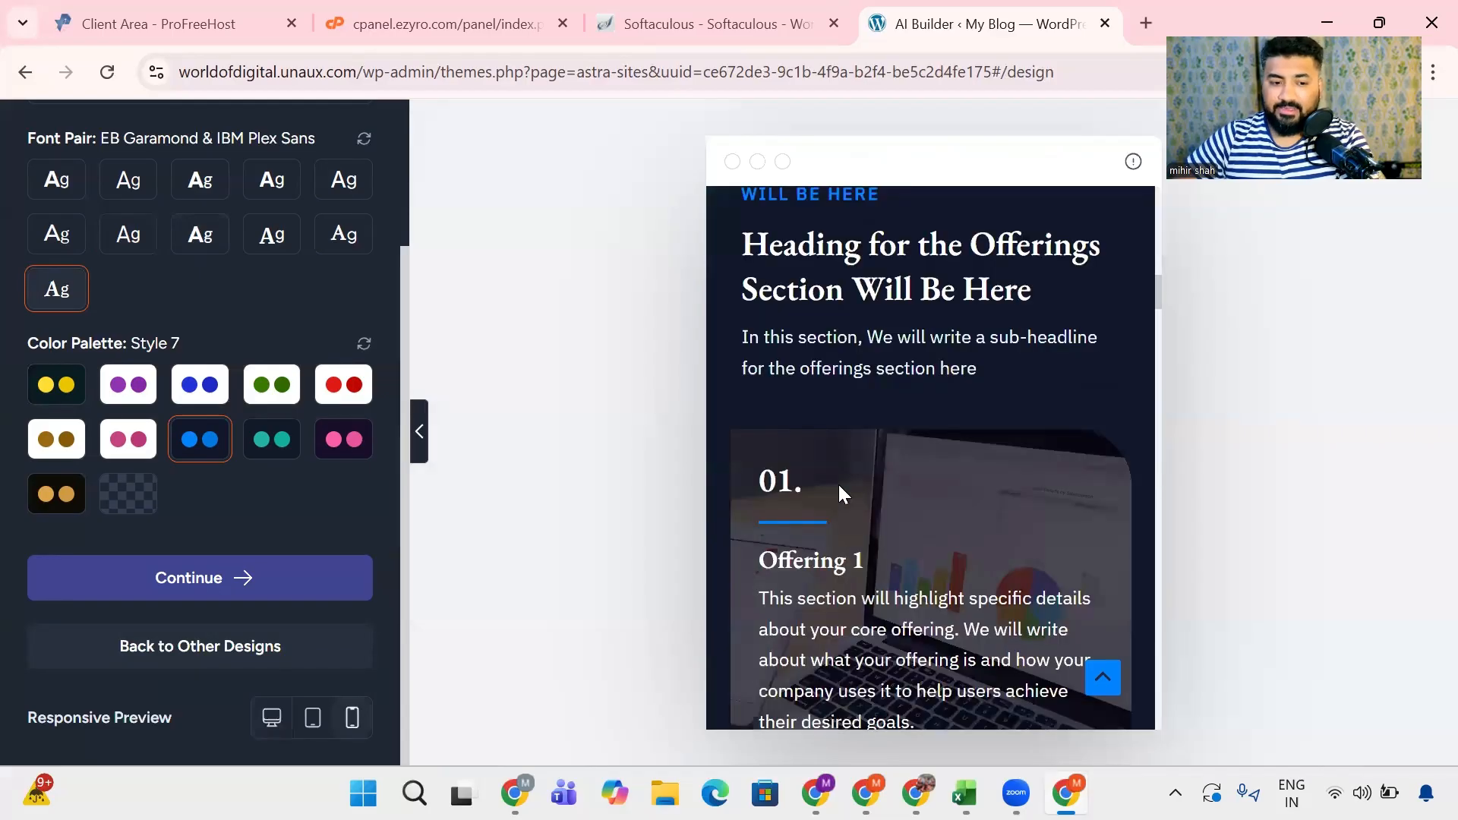
scroll(838, 484, down, 4)
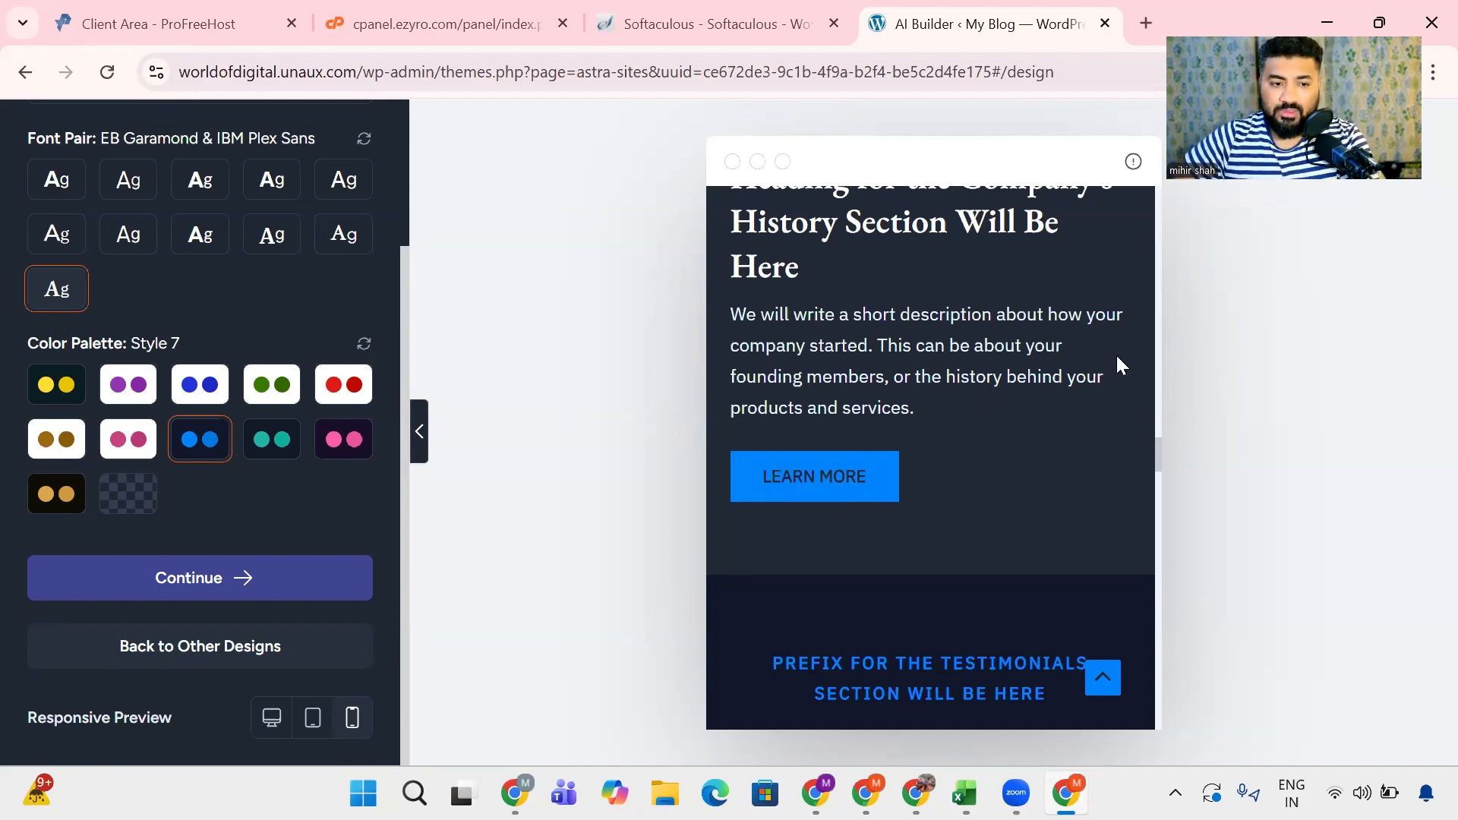
scroll(1113, 338, up, 15)
scroll(1113, 340, up, 5)
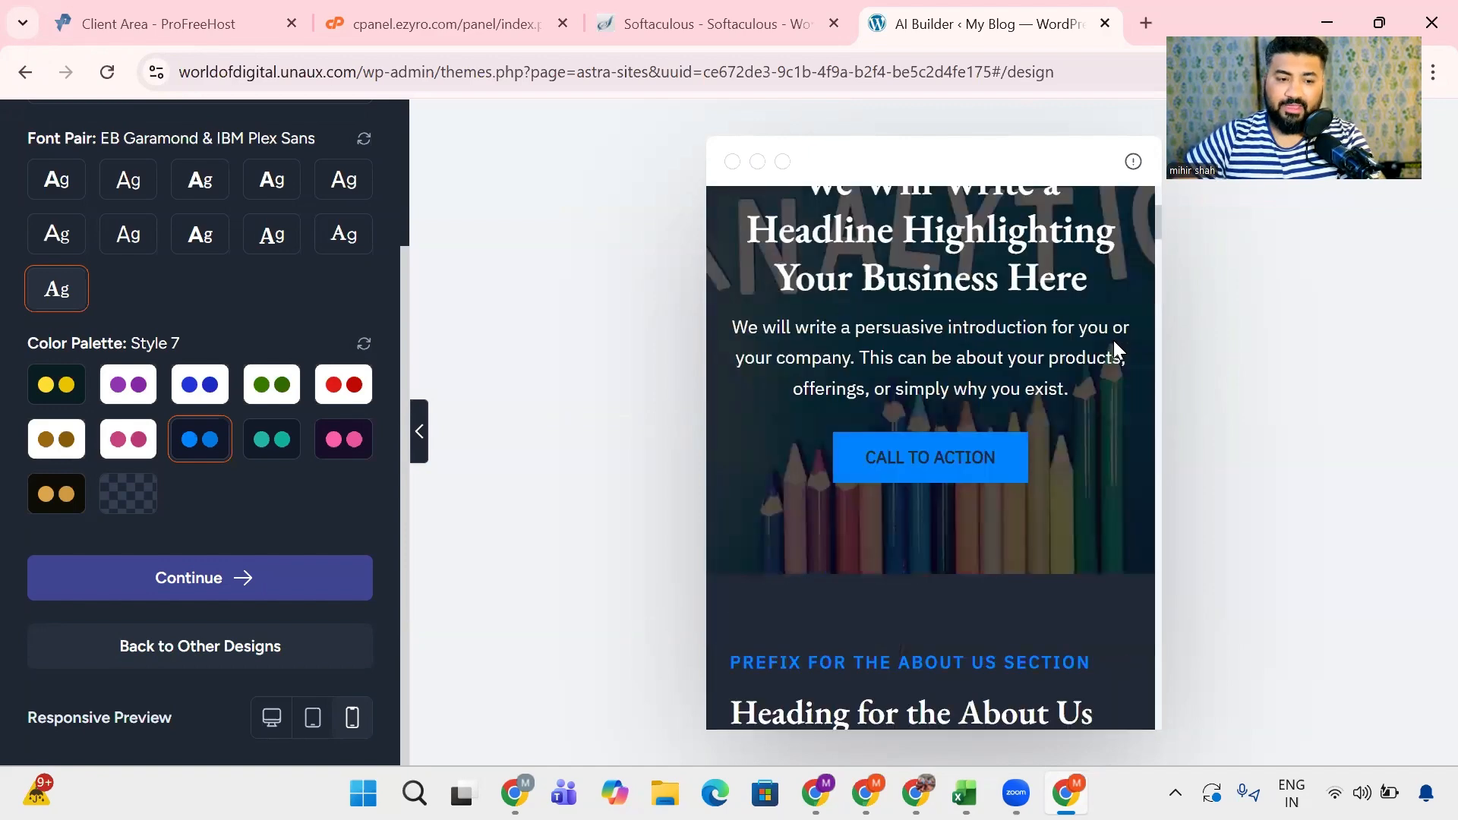
scroll(1113, 338, up, 3)
scroll(875, 375, down, 2)
scroll(875, 375, up, 3)
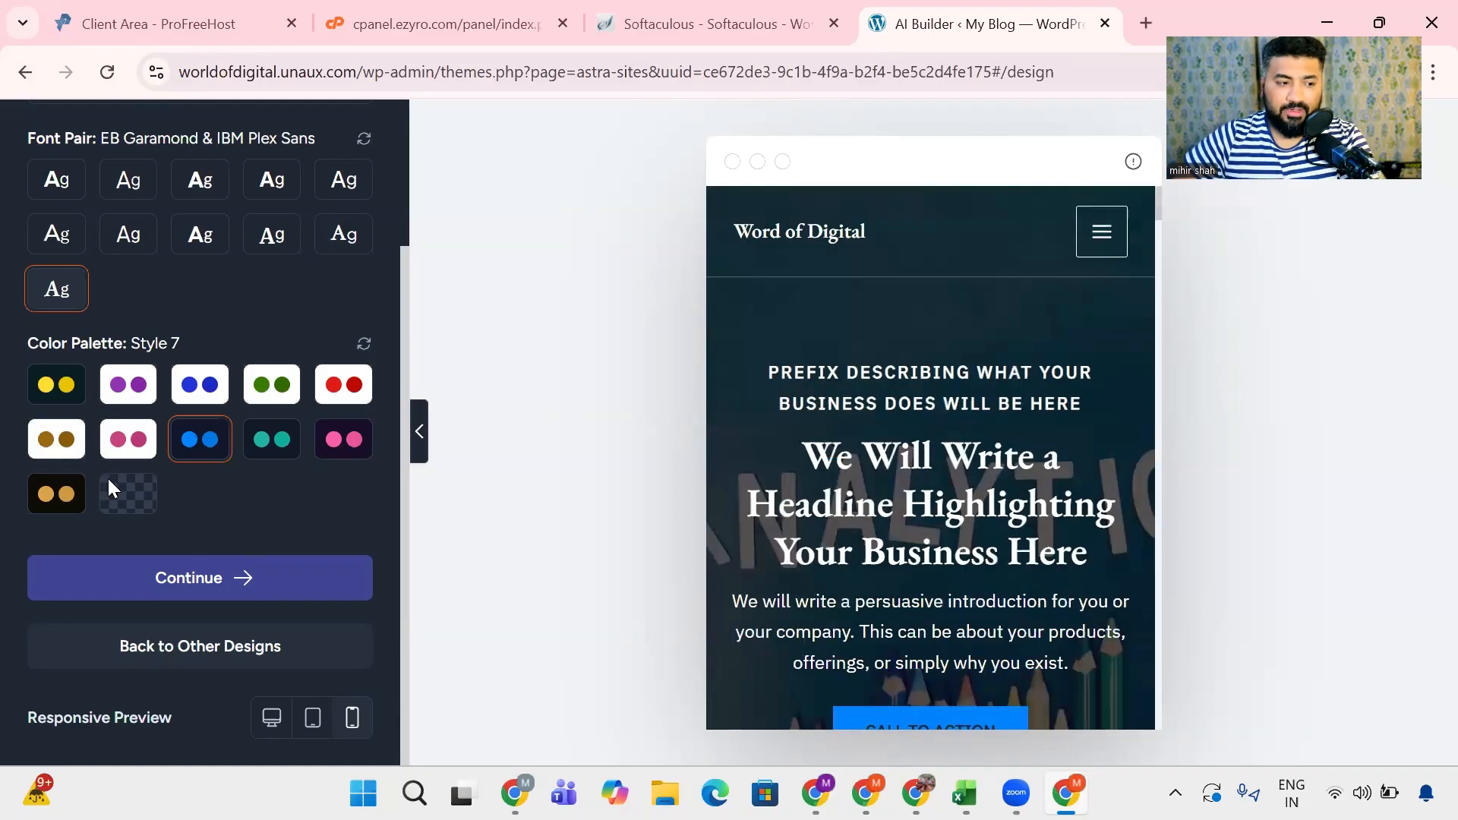
- Accept the design, continue to the website feature selection, and keep SEO & Search Visibility selected
click(276, 592)
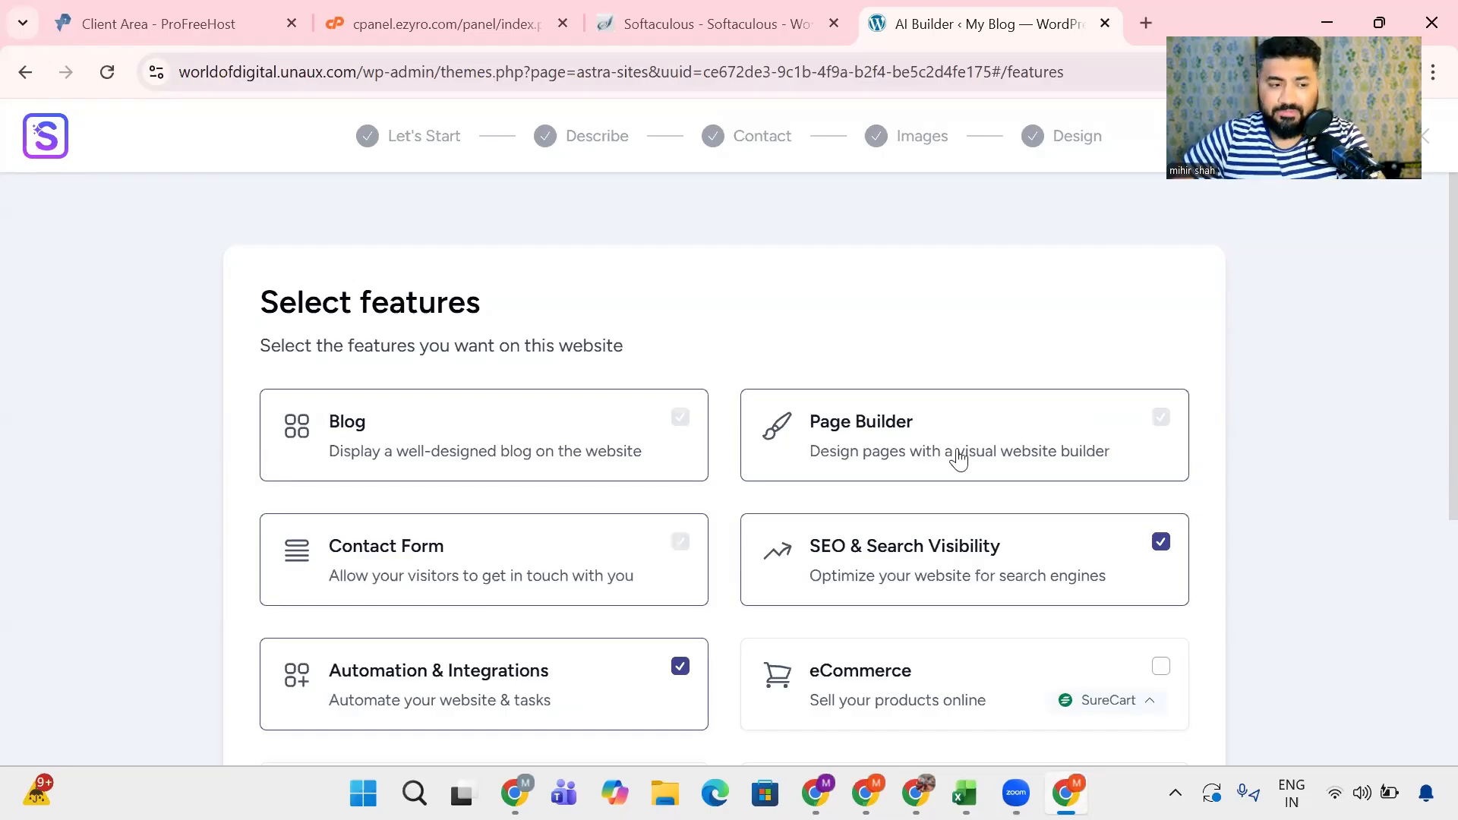
scroll(954, 458, down, 3)
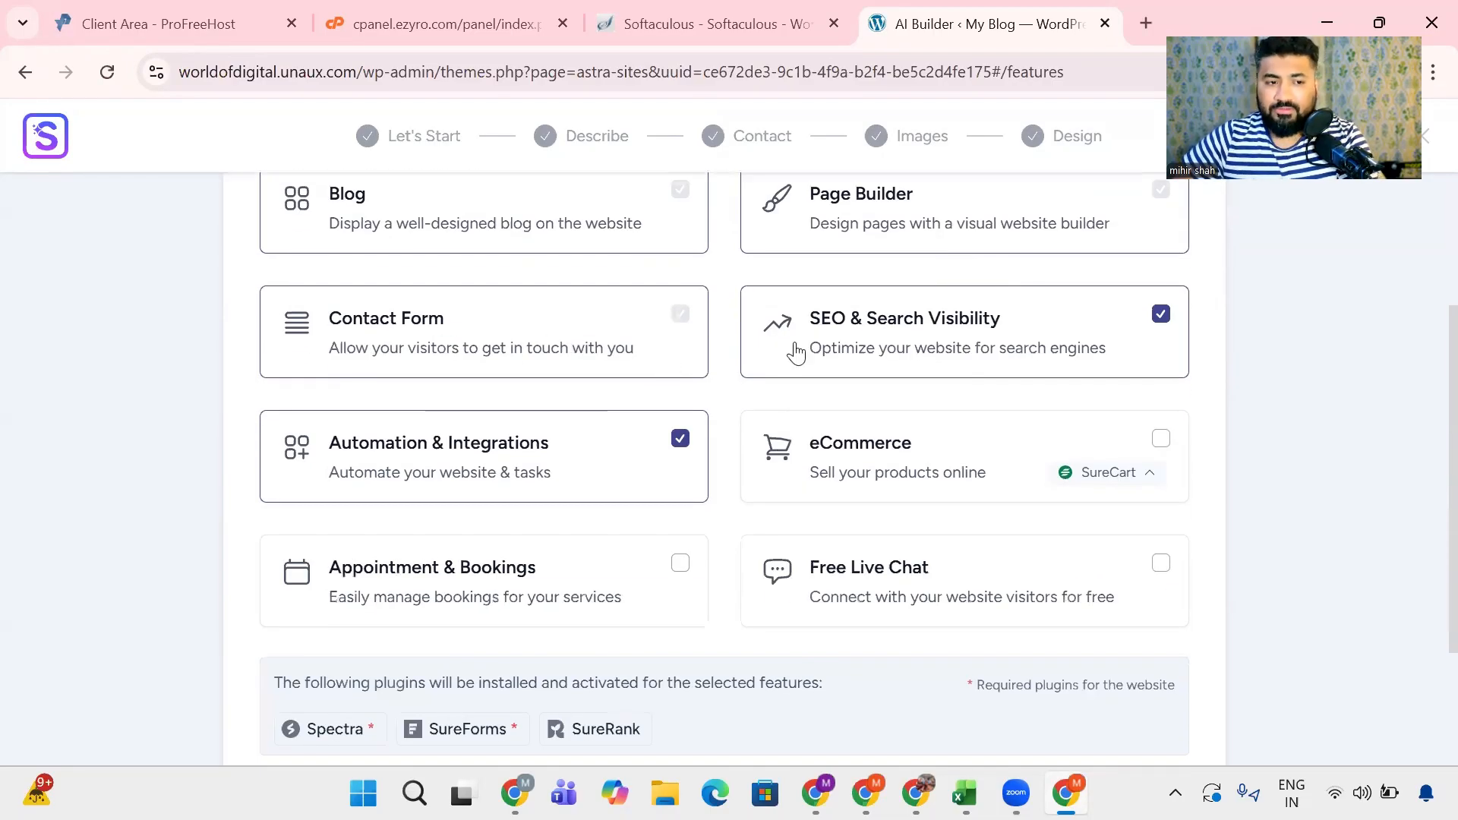
scroll(687, 299, up, 2)
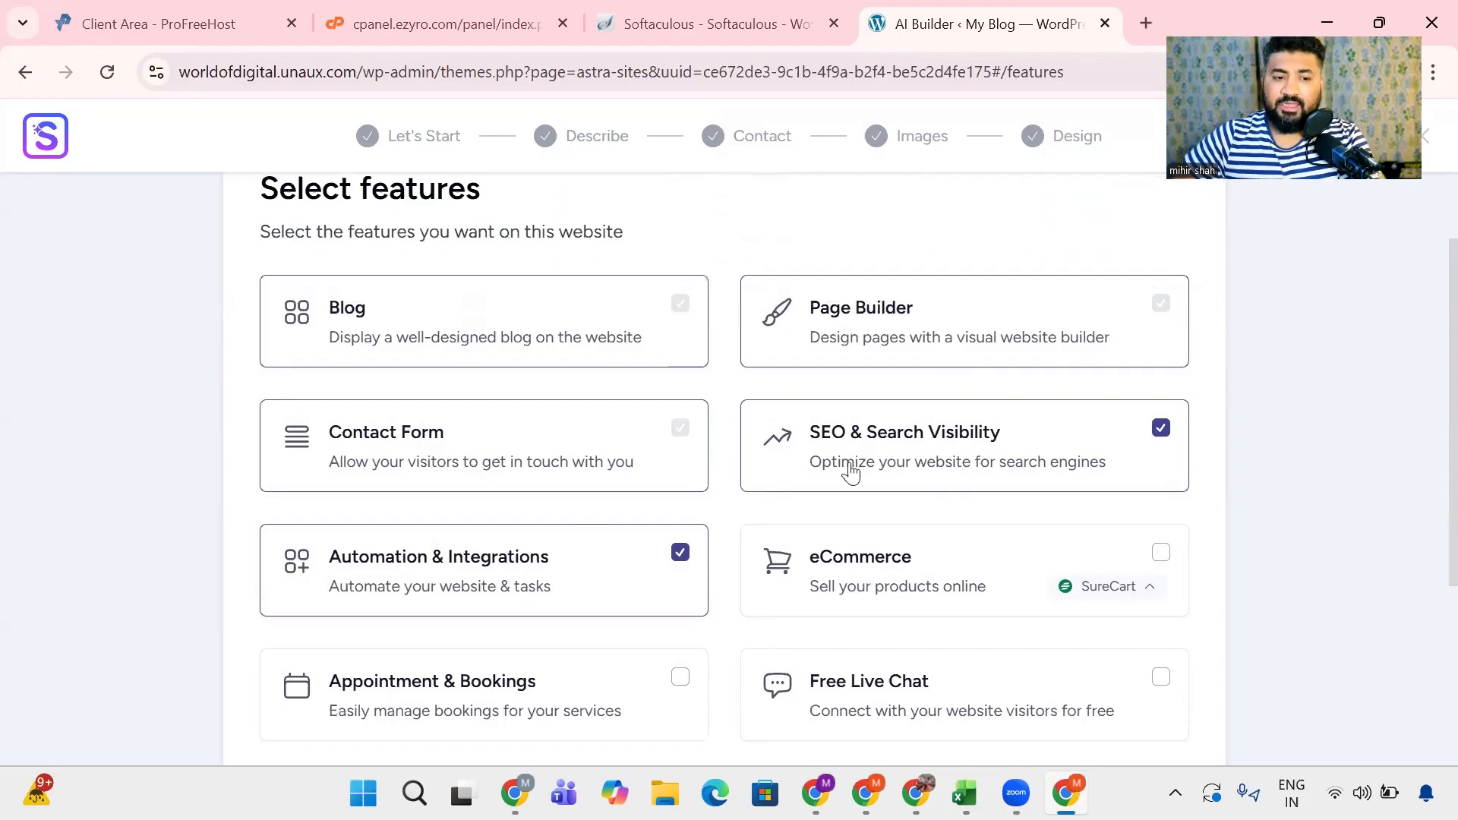
drag(801, 433, 1010, 434)
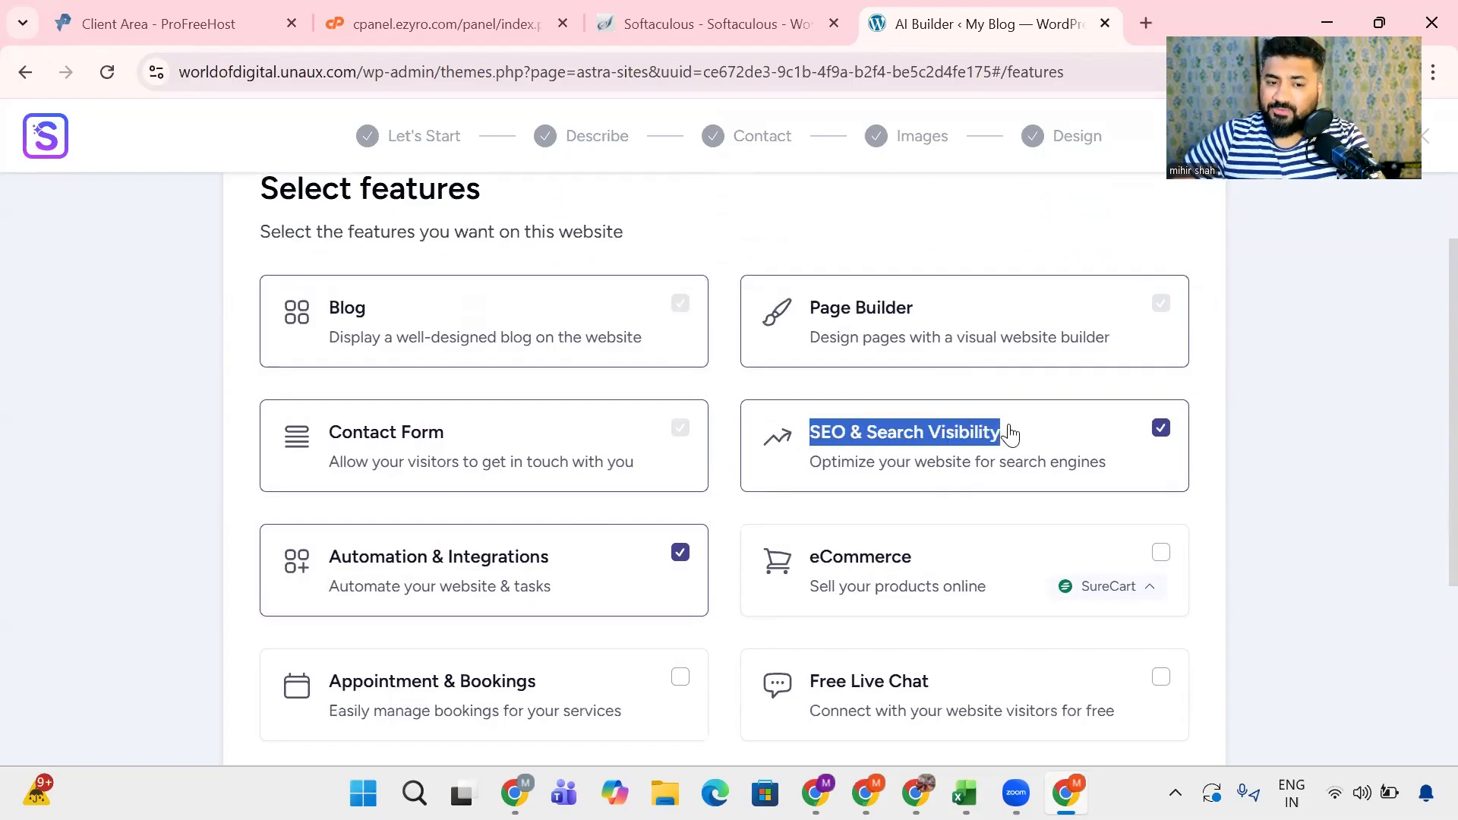
click(1161, 435)
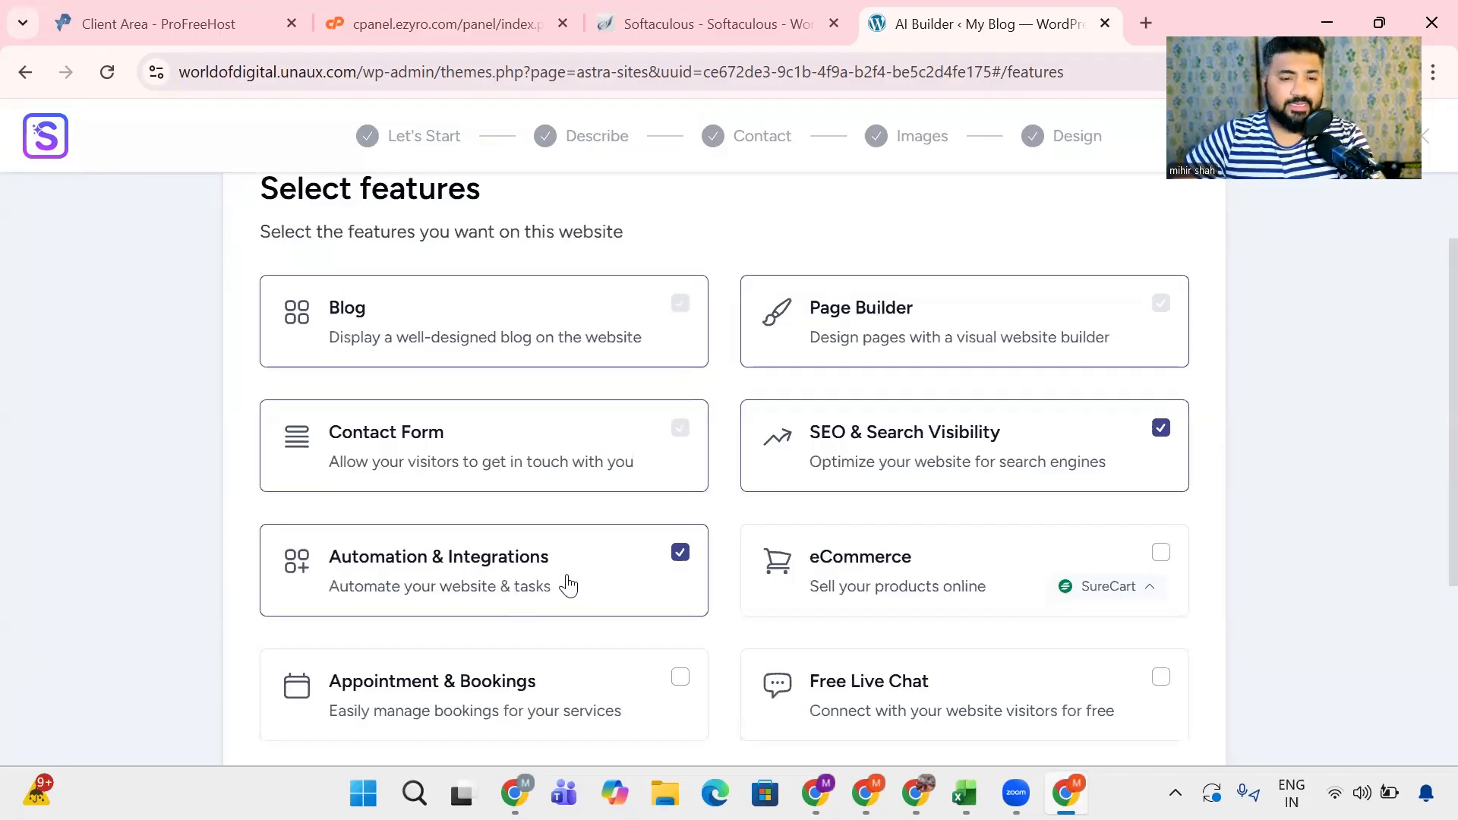
- Add the Appointment & Bookings feature and check the list of plugins that will be installed
scroll(577, 571, down, 1)
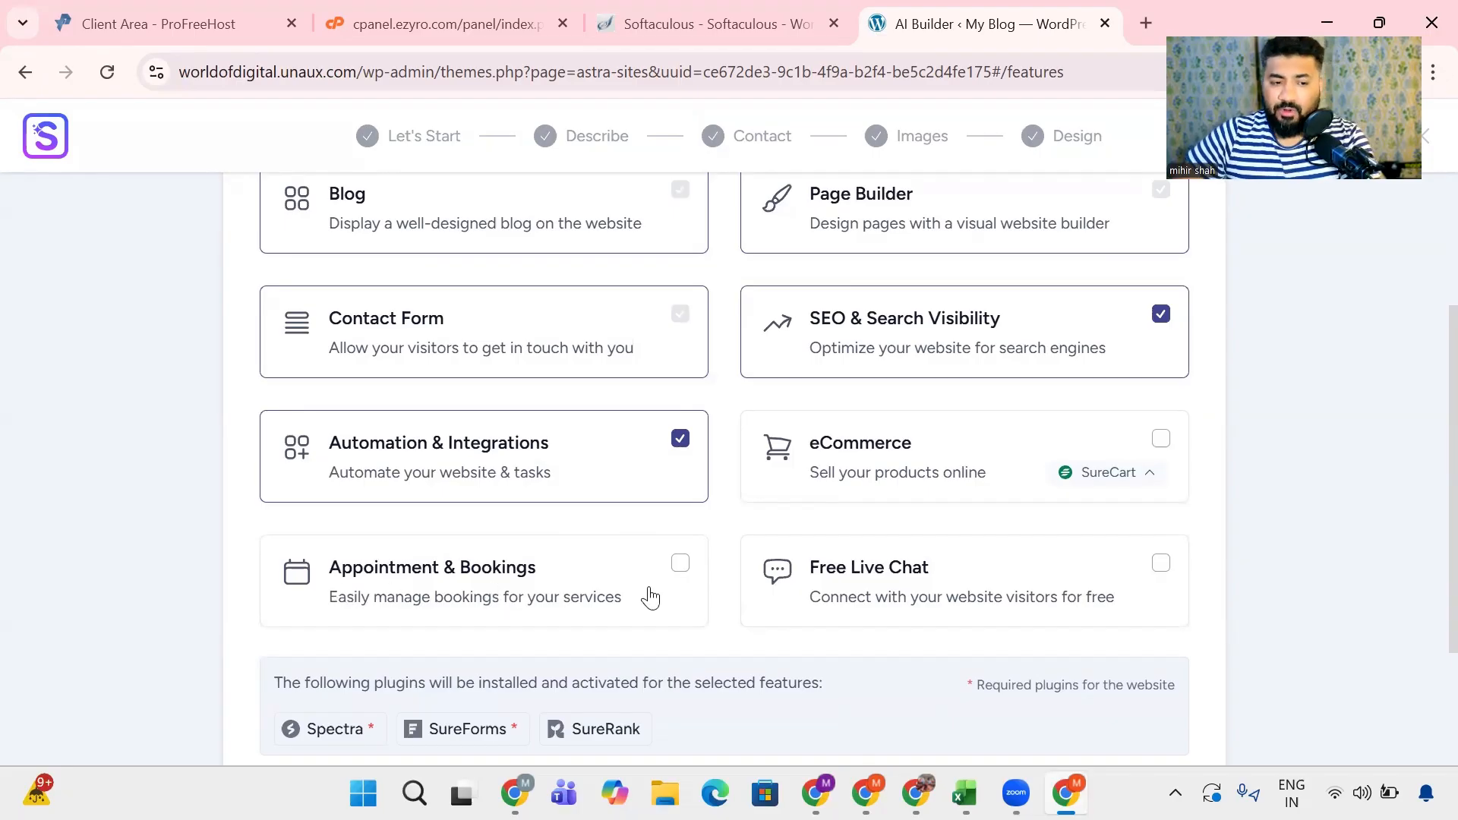
click(679, 566)
scroll(465, 579, down, 1)
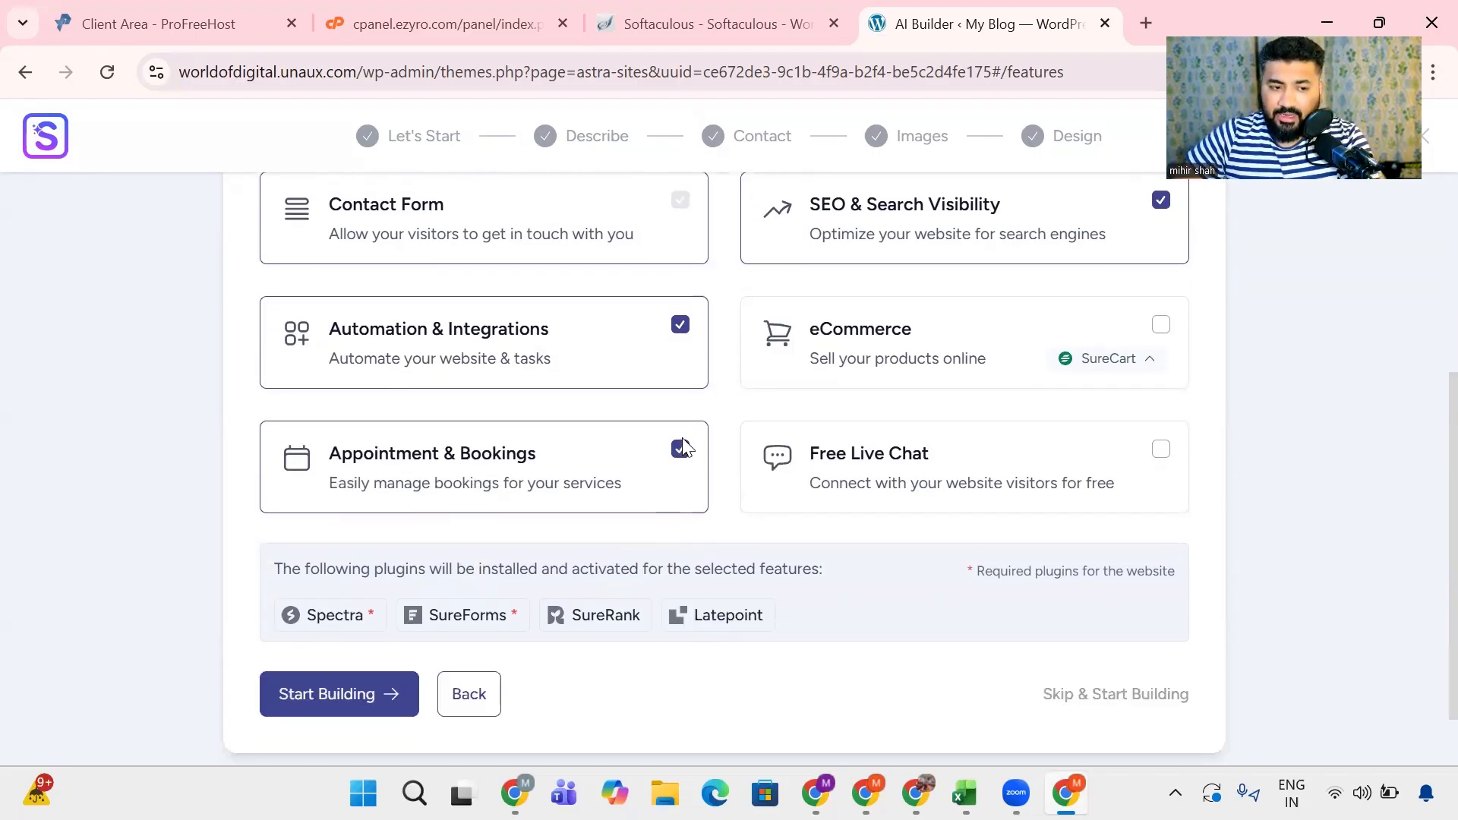
scroll(683, 450, up, 2)
scroll(862, 451, down, 1)
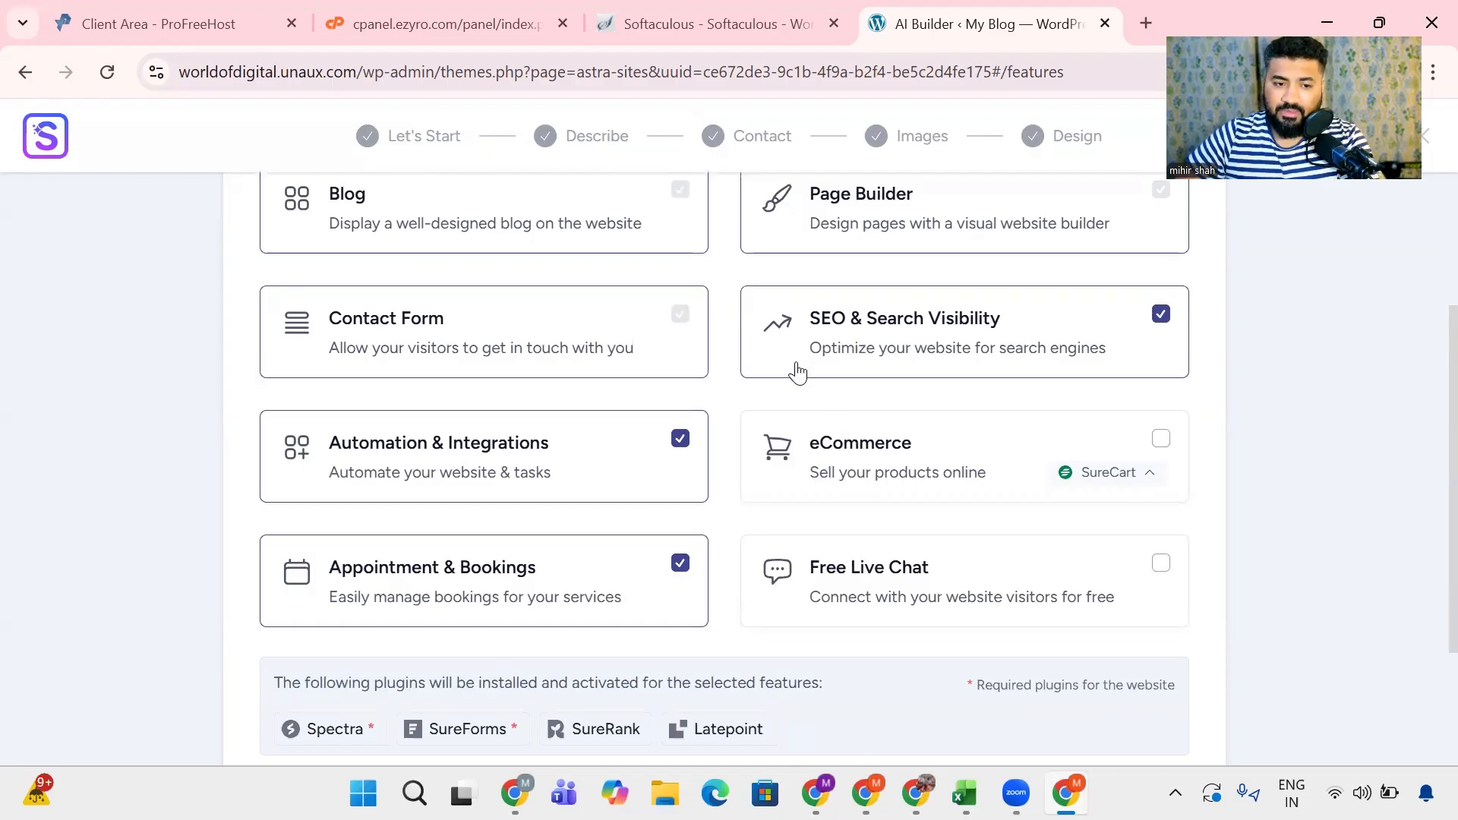
- Deselect Automation & Integrations and Appointment & Bookings, leaving SEO & Search Visibility as the only optional feature selected
click(1161, 314)
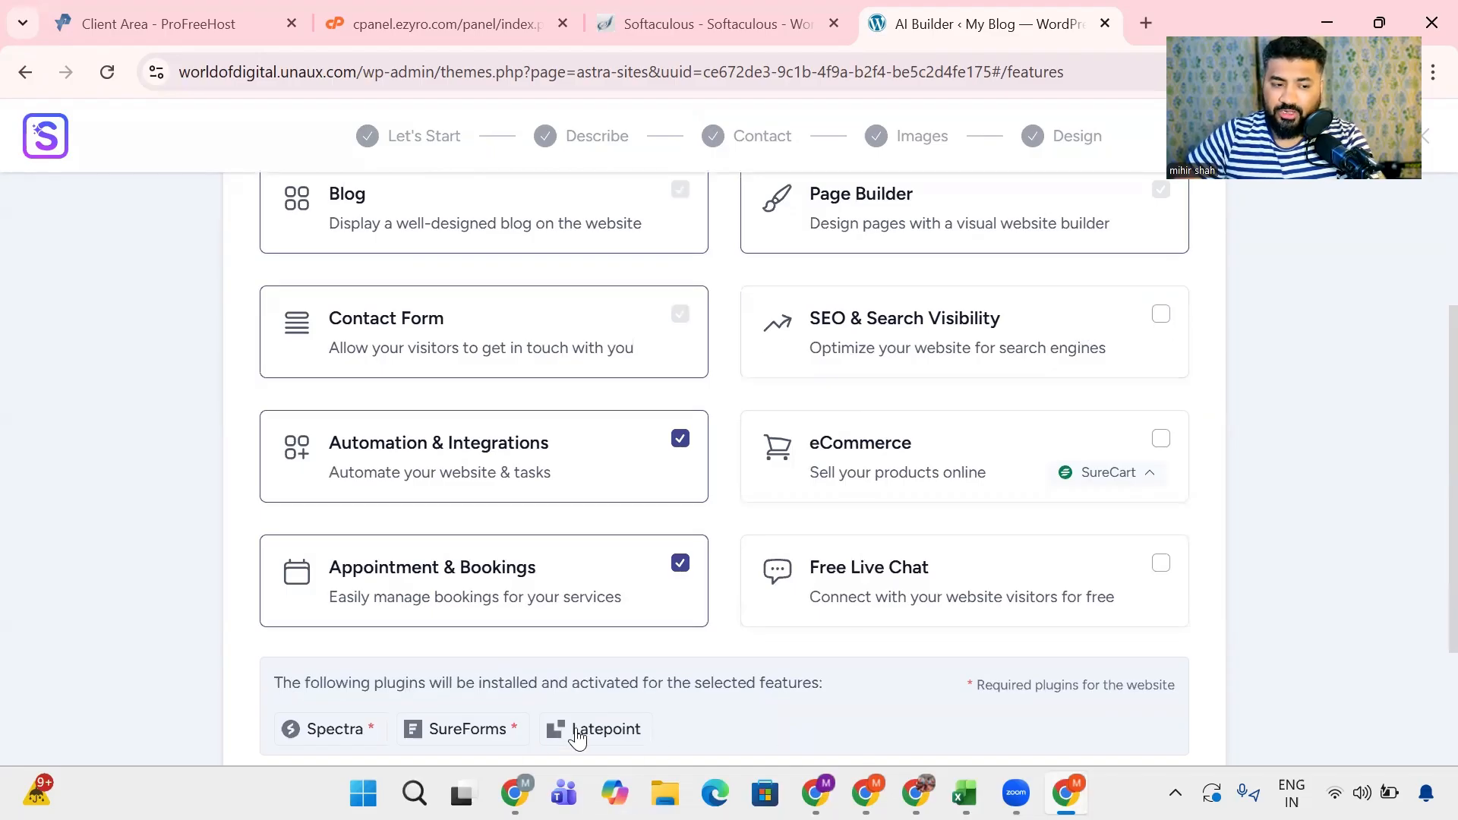
click(678, 445)
click(678, 564)
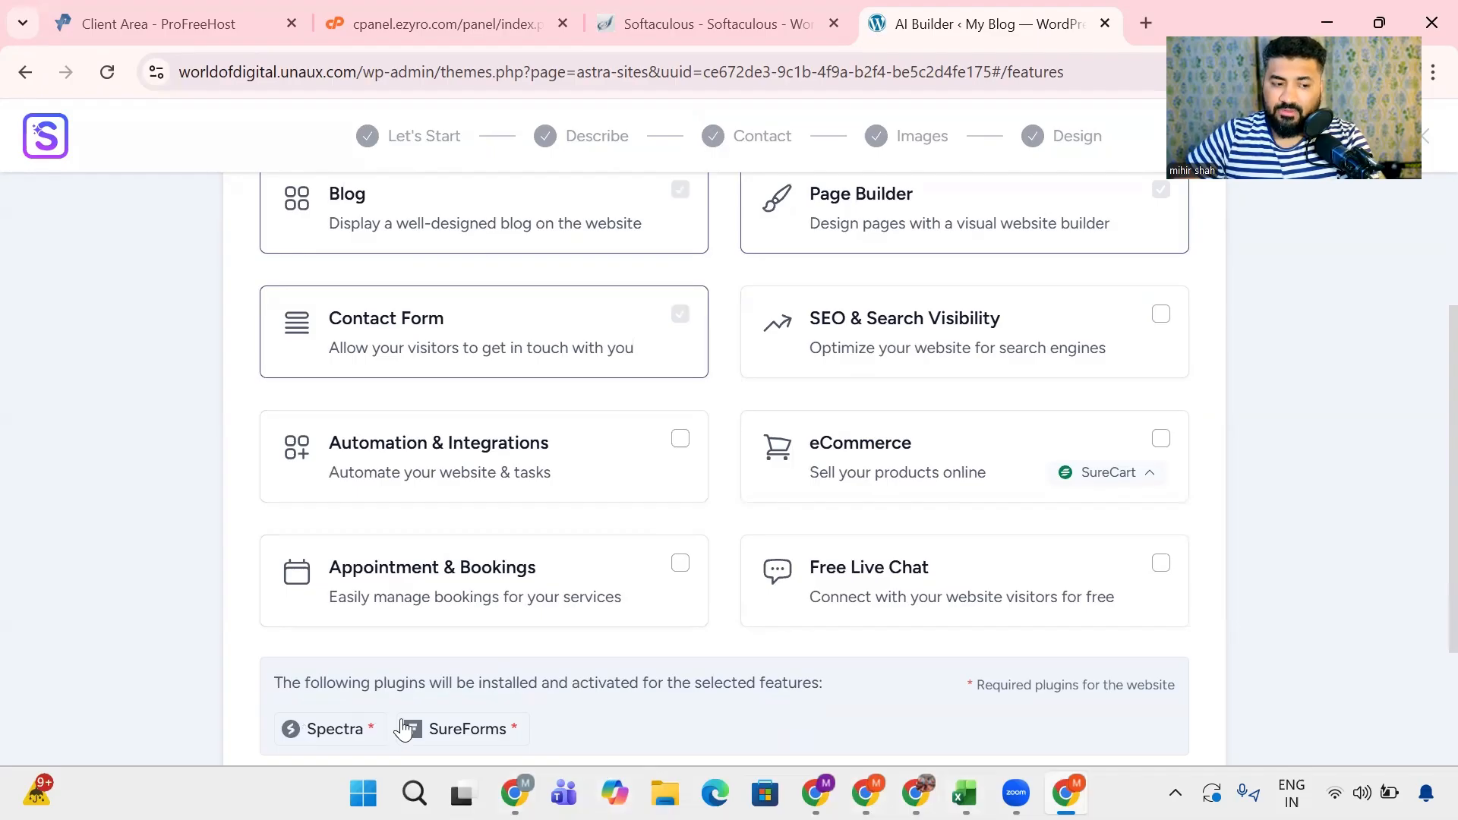
scroll(412, 724, down, 2)
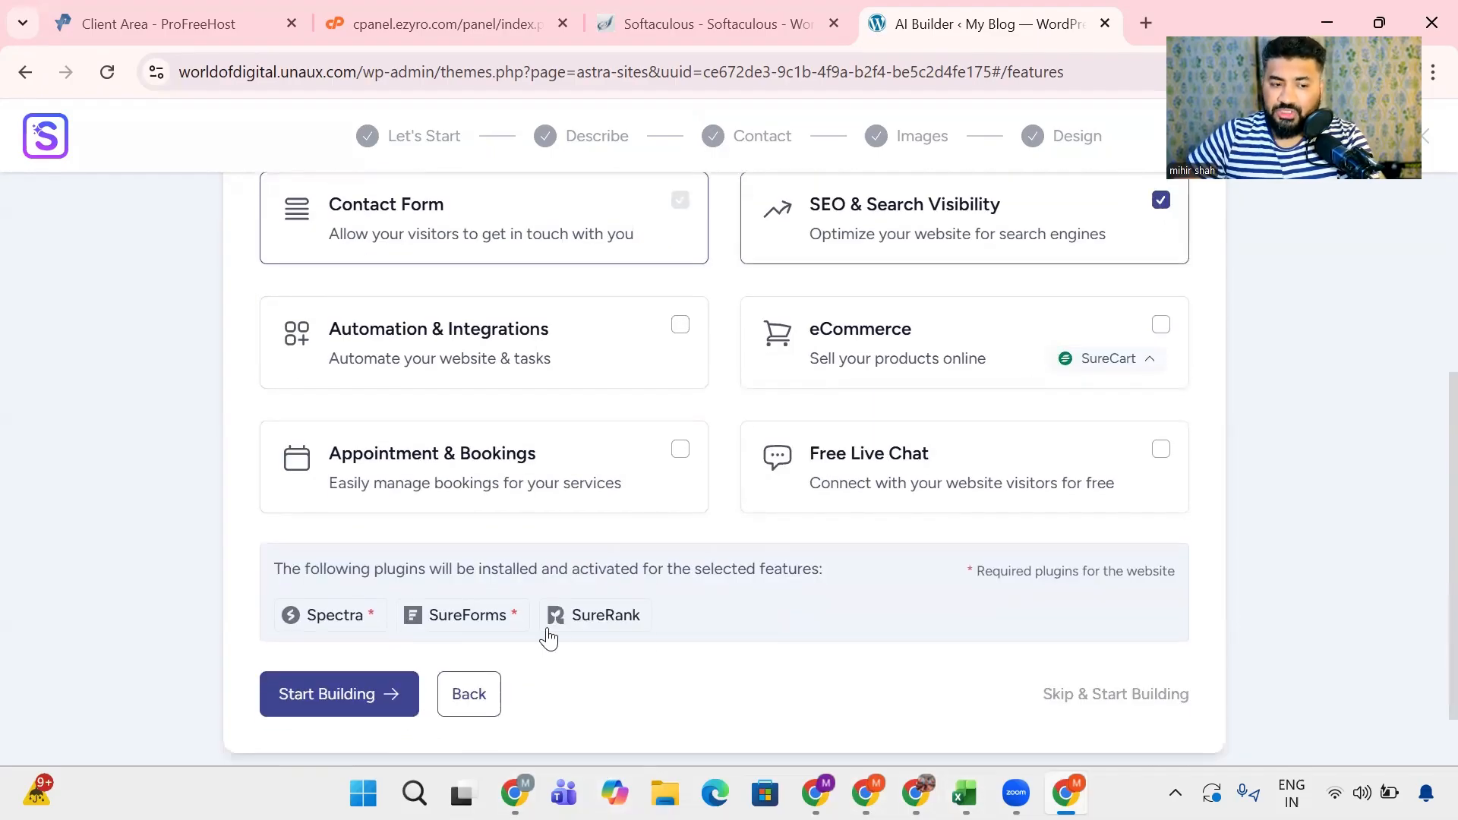
- Add the Automation & Integrations, Appointment & Bookings and Free Live Chat features, leaving eCommerce deselected
click(678, 328)
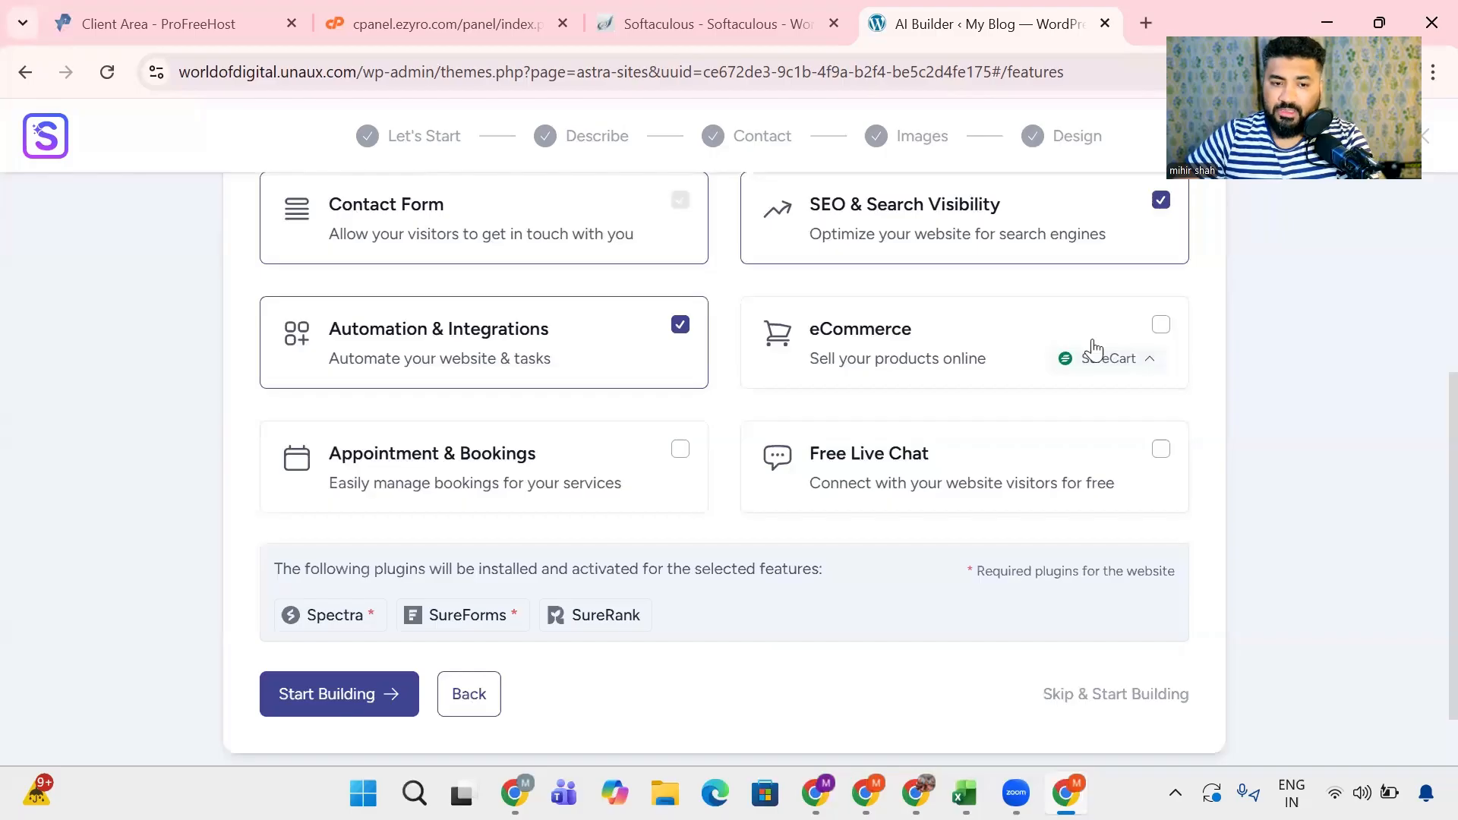
click(1159, 328)
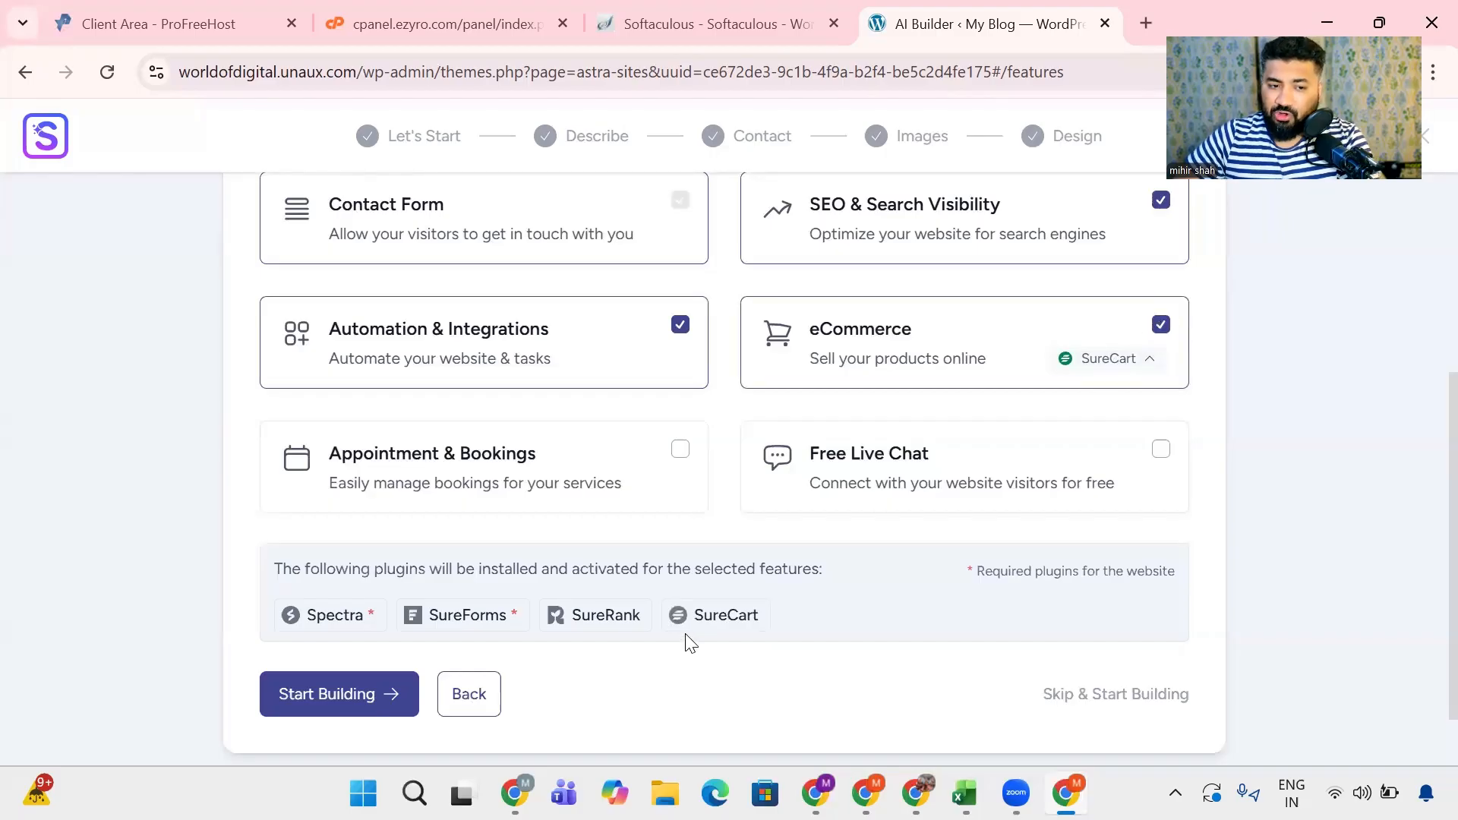
click(1160, 325)
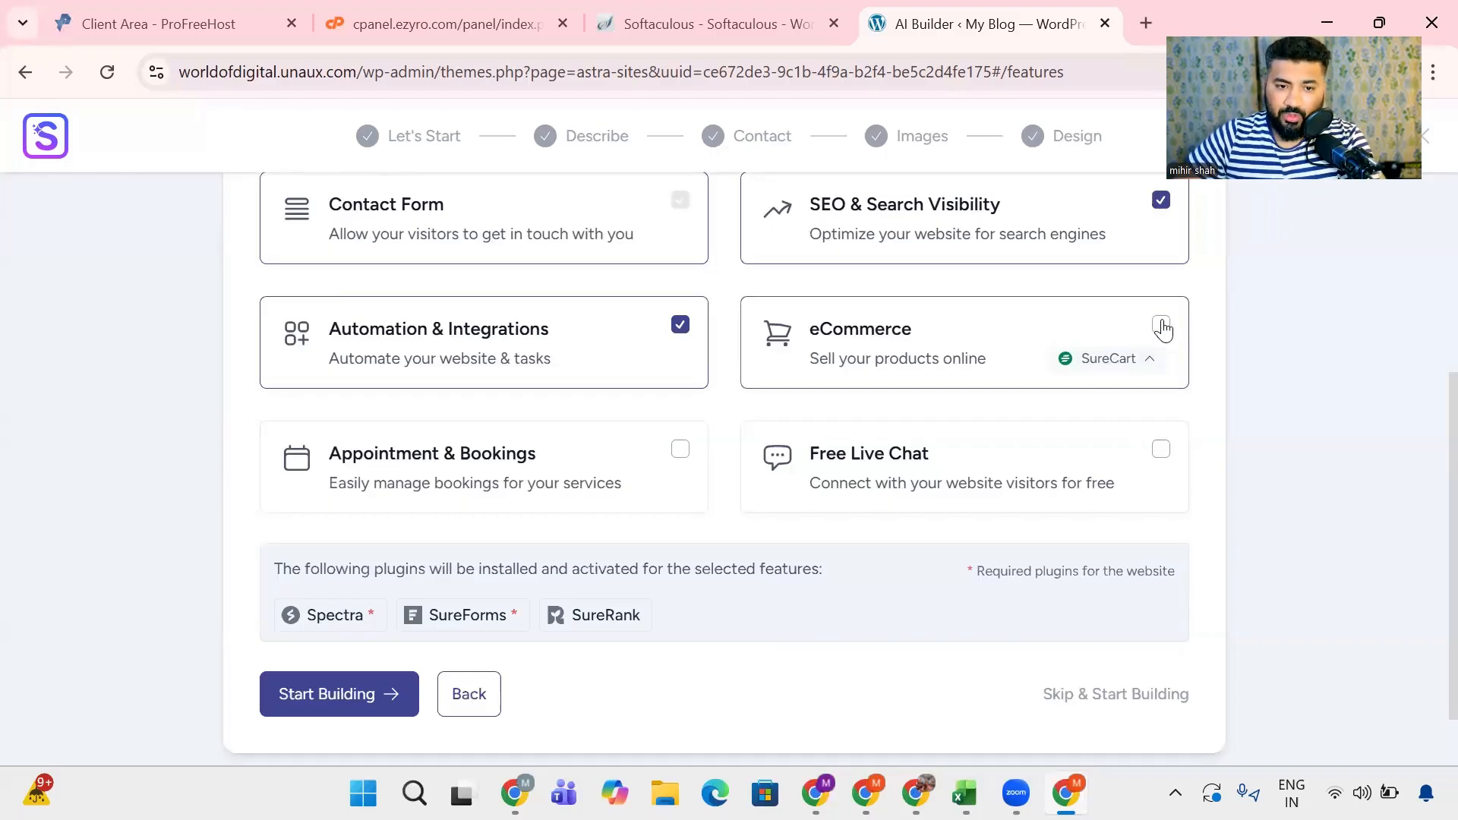
click(680, 450)
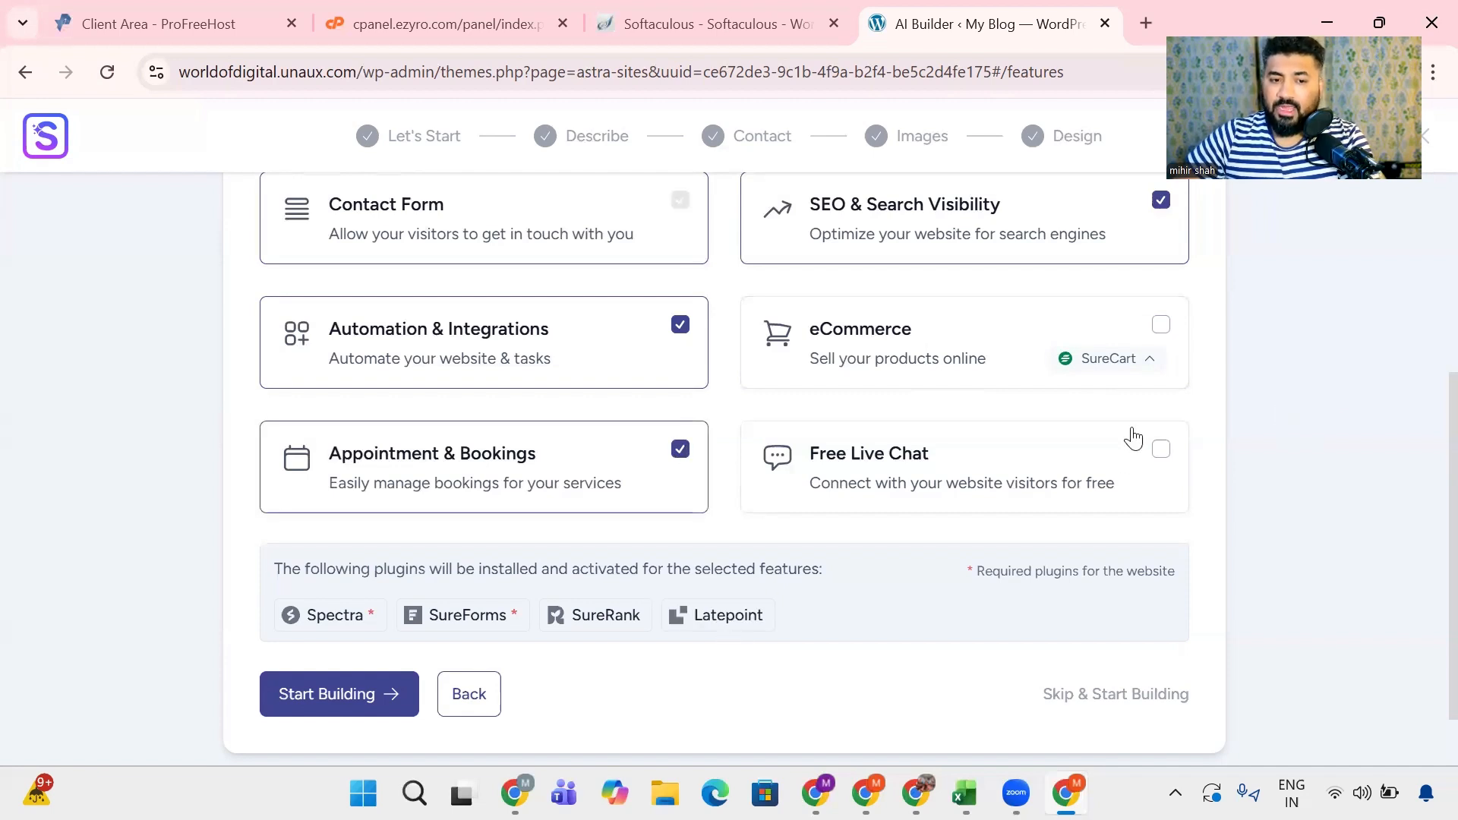
click(1160, 451)
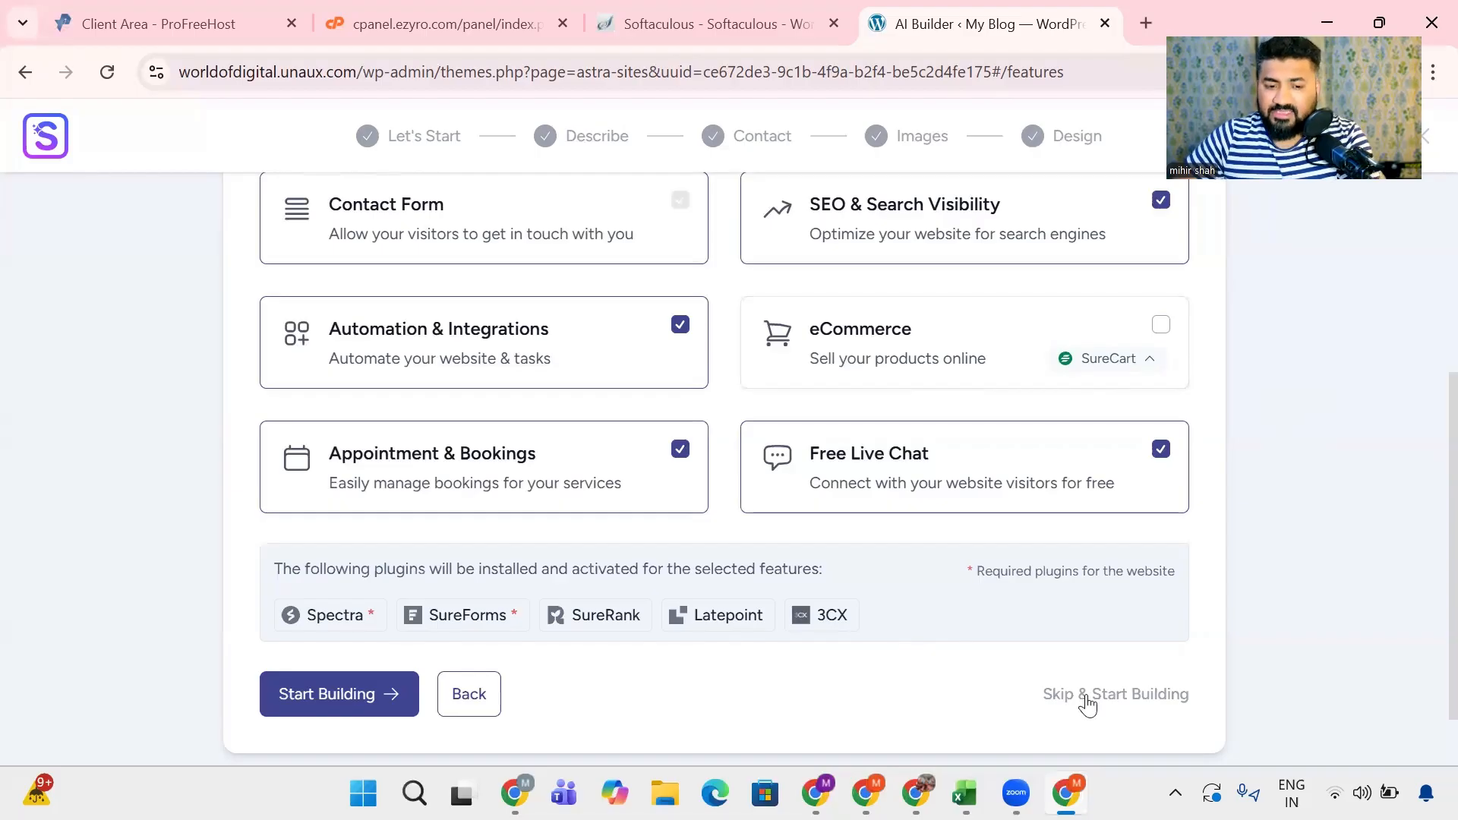
- Start building the site, create the required free ZipWP account, and dismiss the Pro plan upgrade offer
click(324, 700)
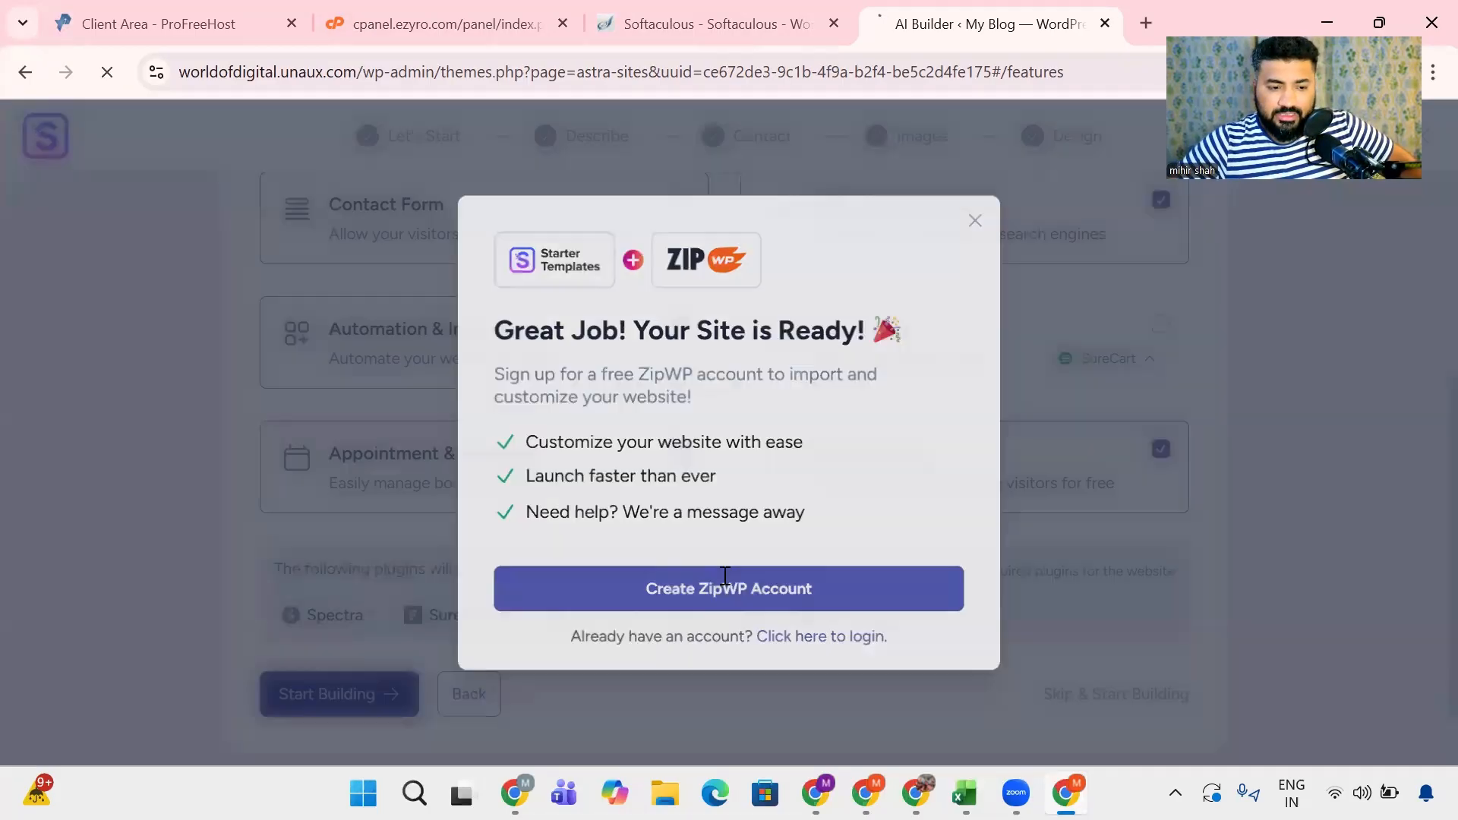
click(725, 586)
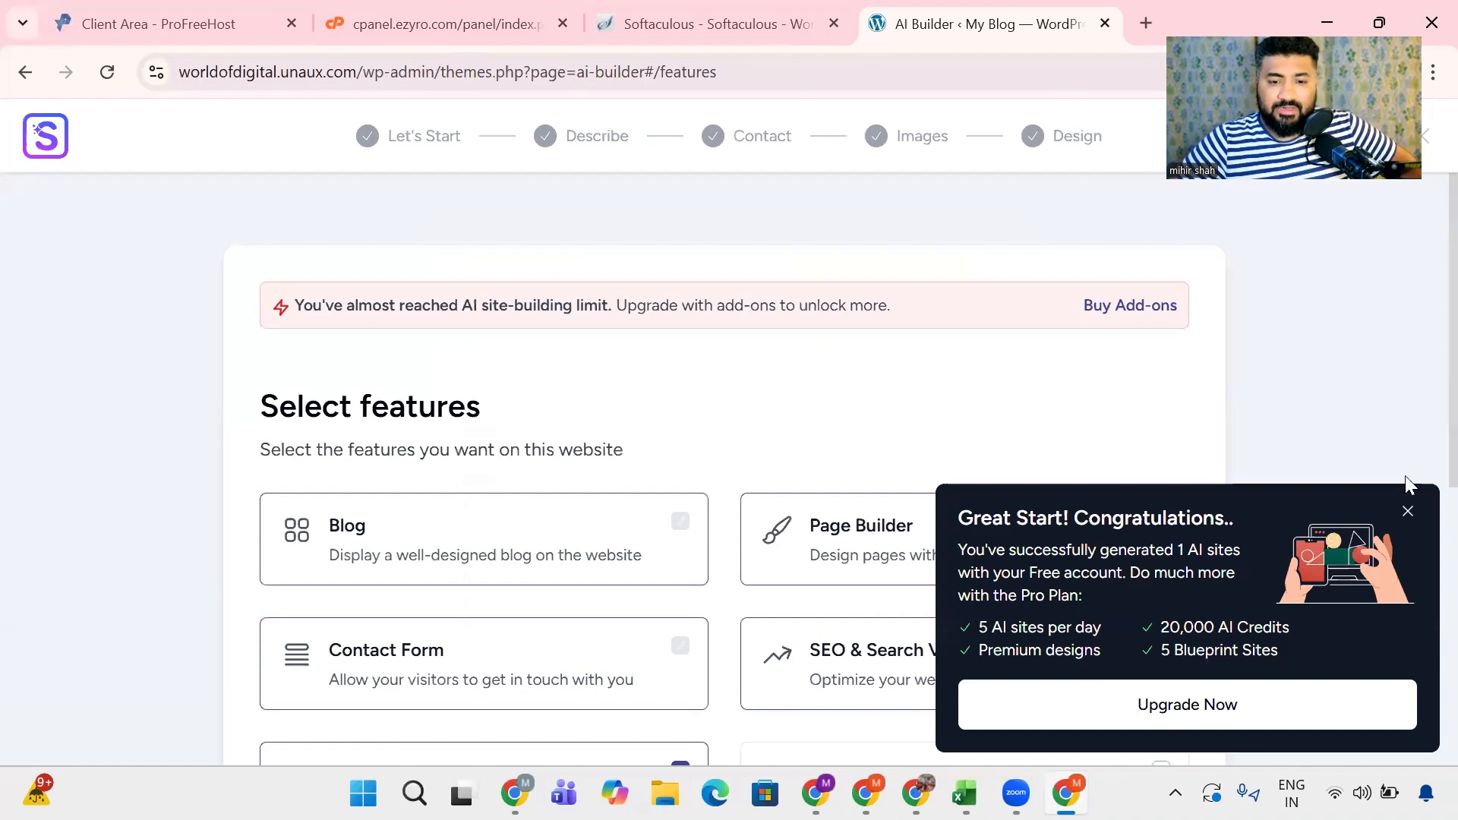
click(1408, 512)
scroll(707, 319, down, 7)
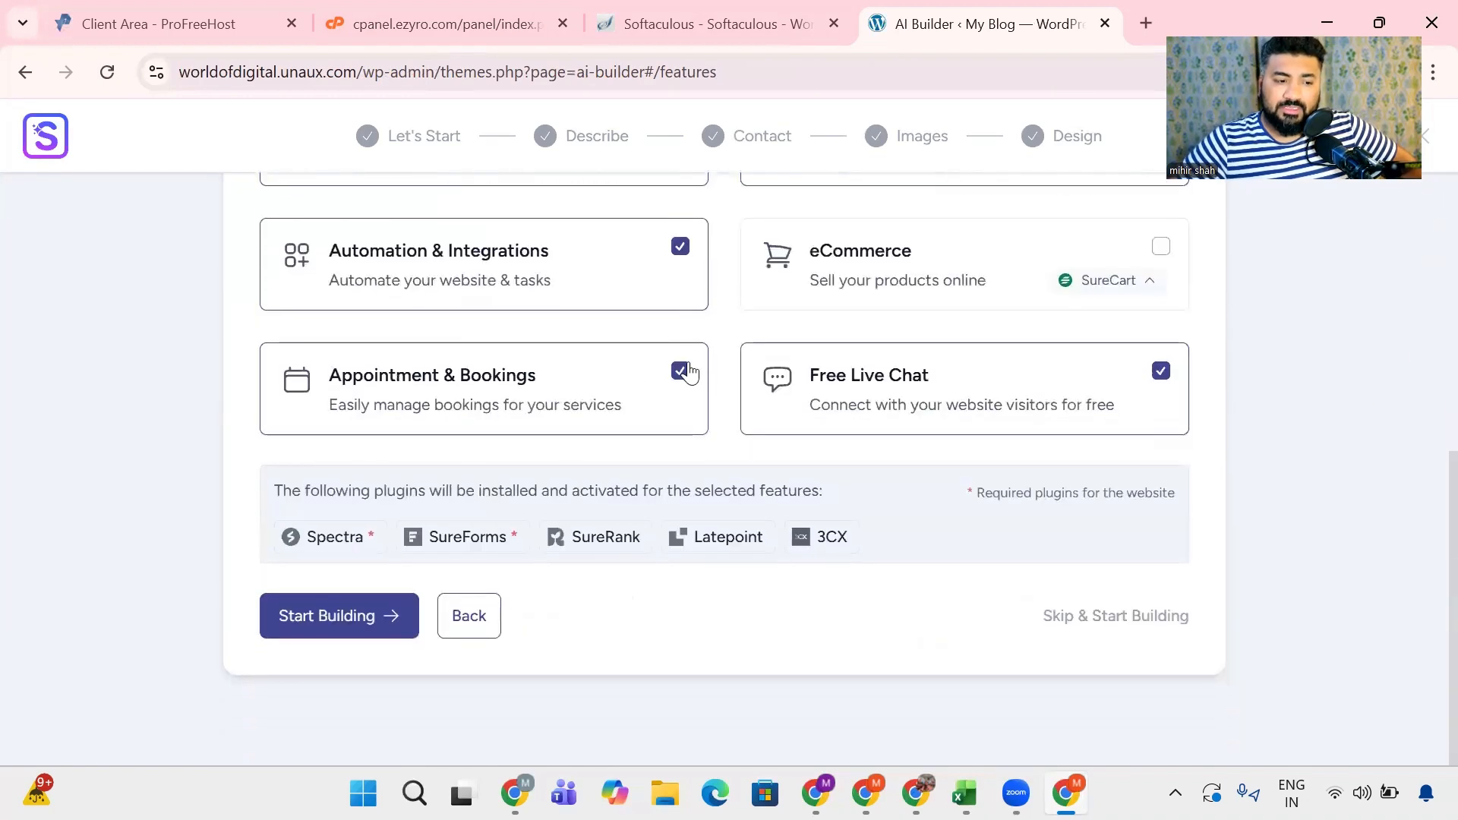
scroll(912, 531, up, 2)
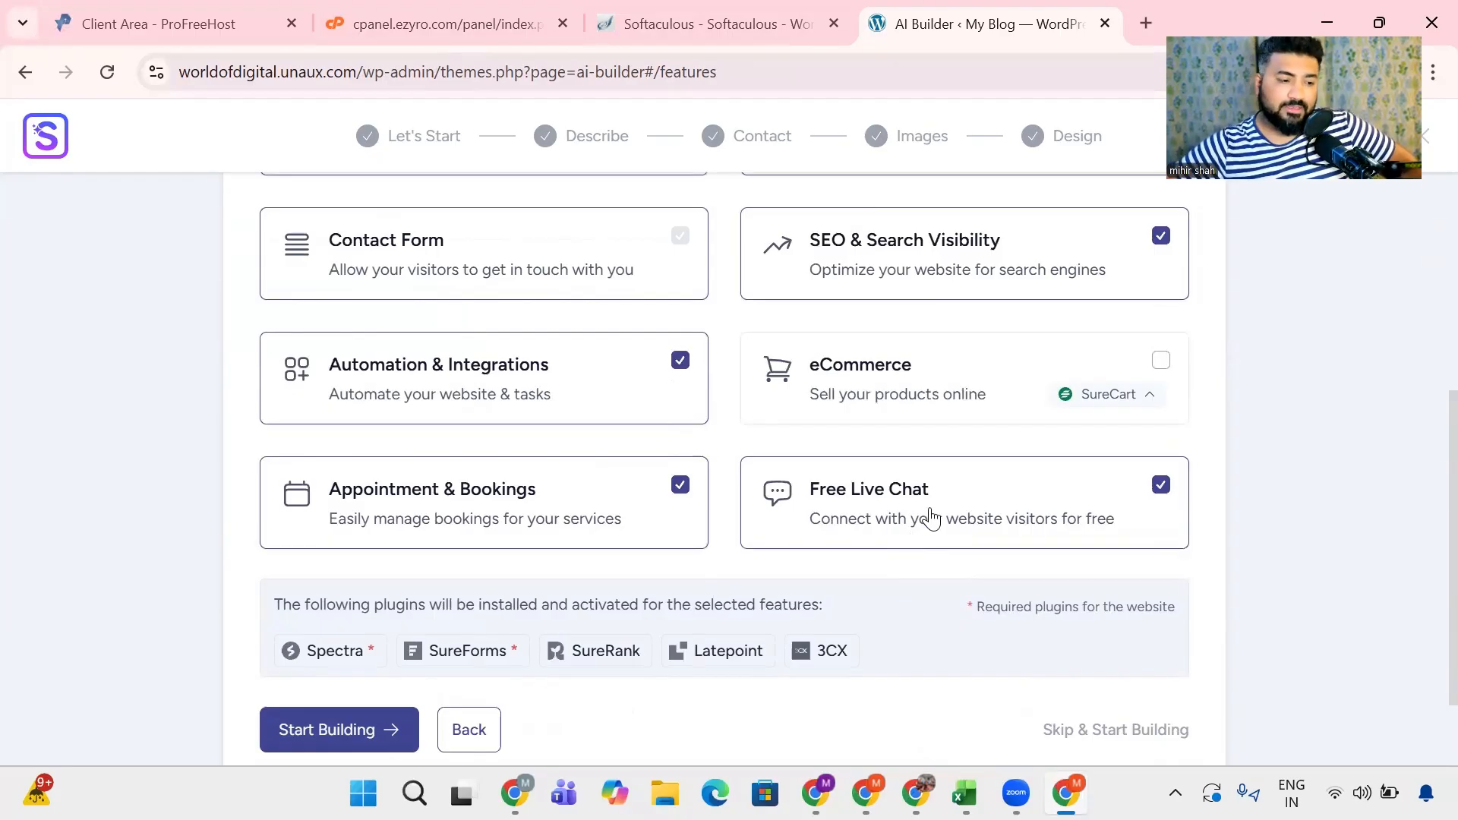
- Start building the website with the selected features, review the credit usage notice, and confirm spending 1 credit
click(315, 732)
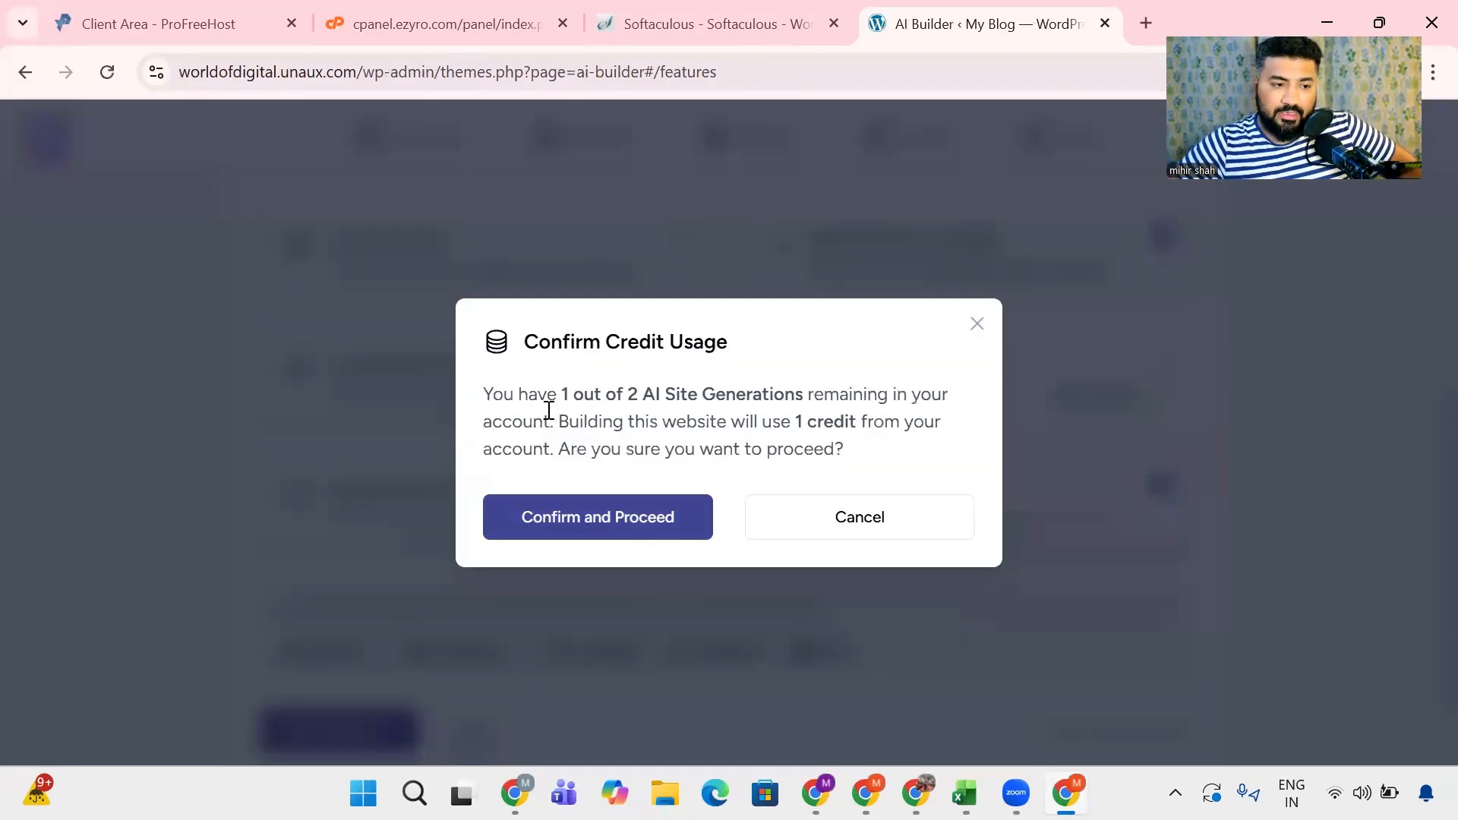
drag(477, 394, 921, 394)
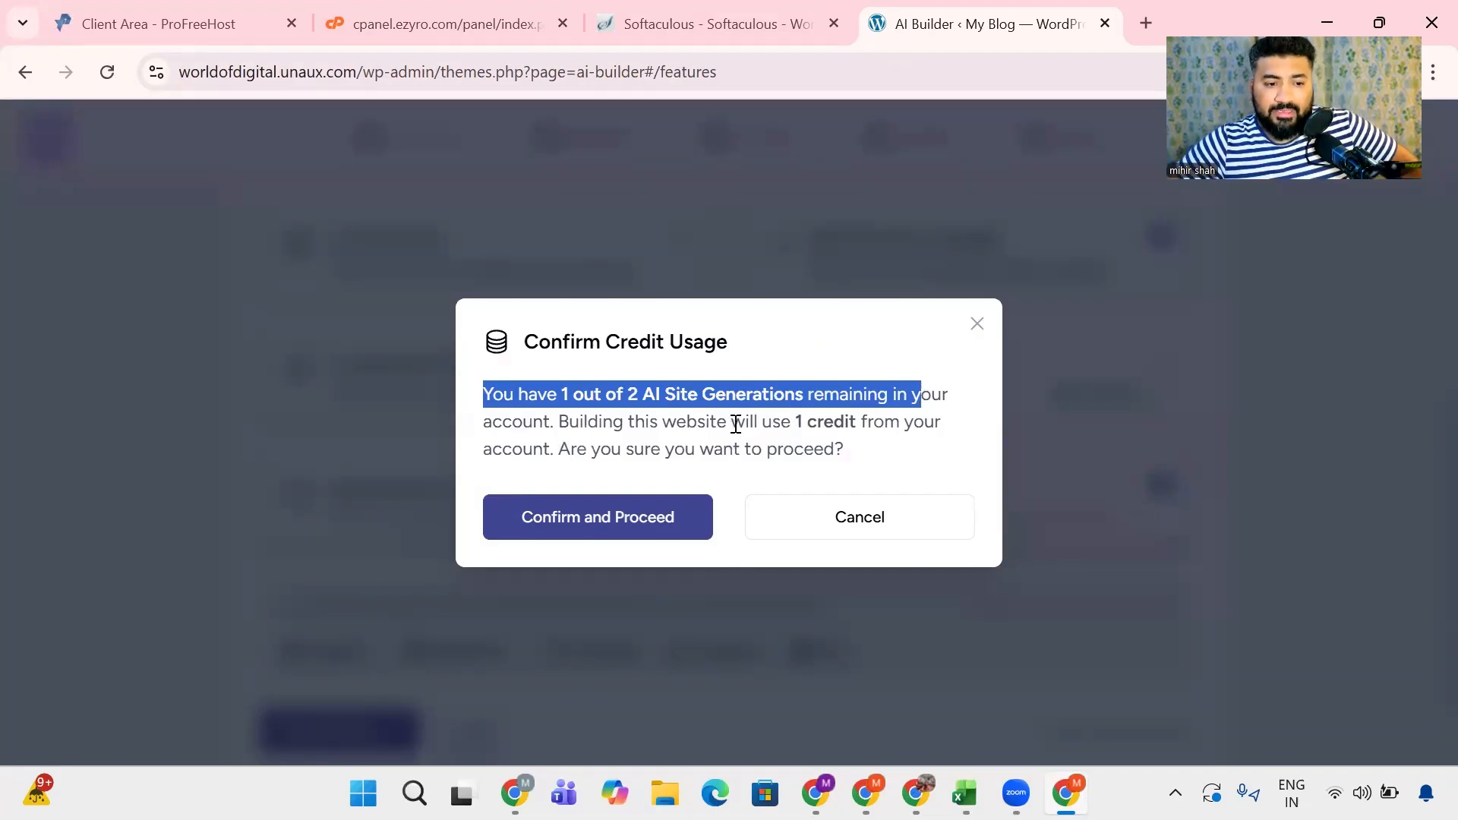
drag(731, 421, 960, 420)
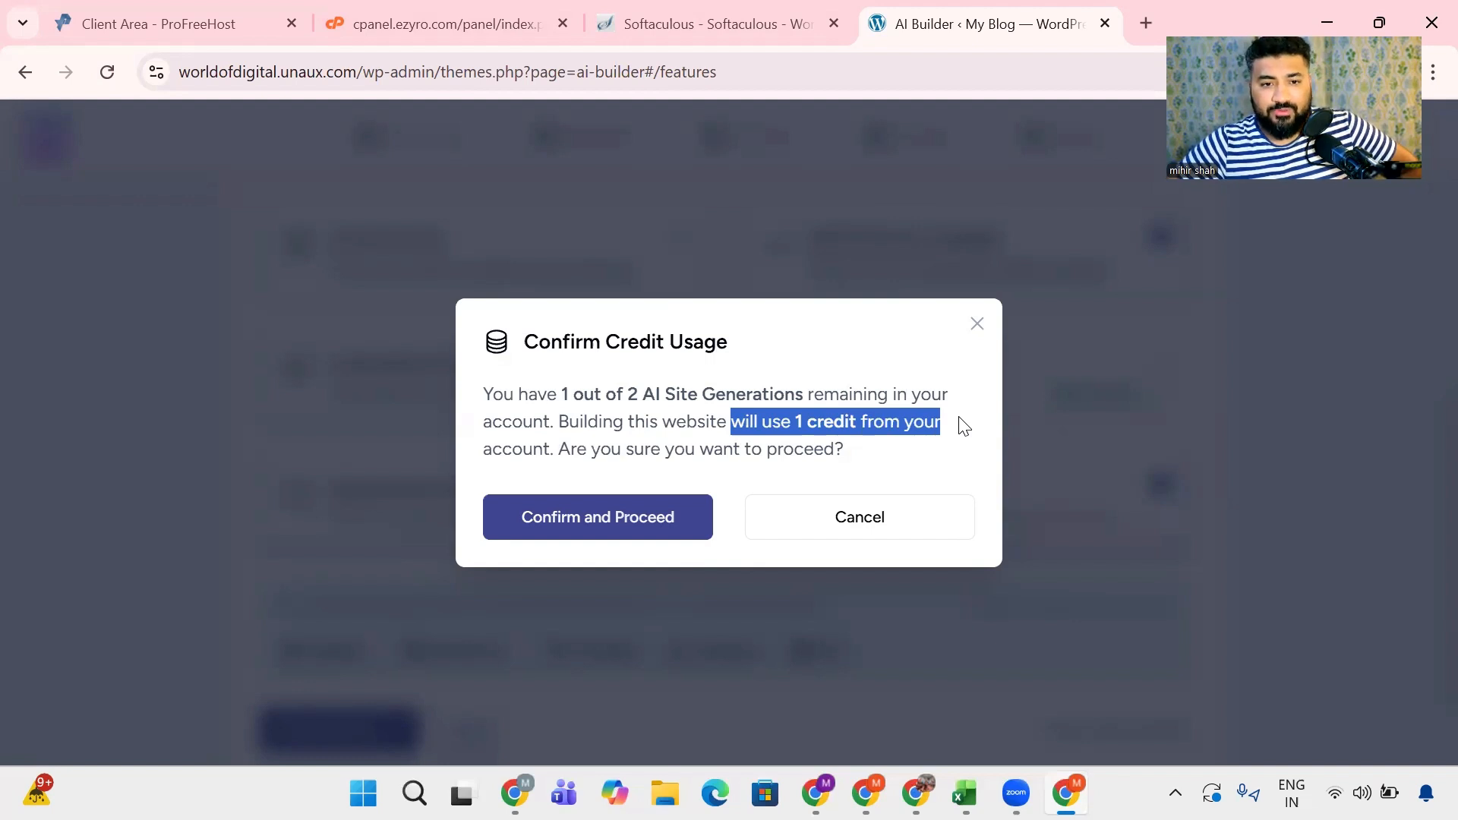
click(1379, 53)
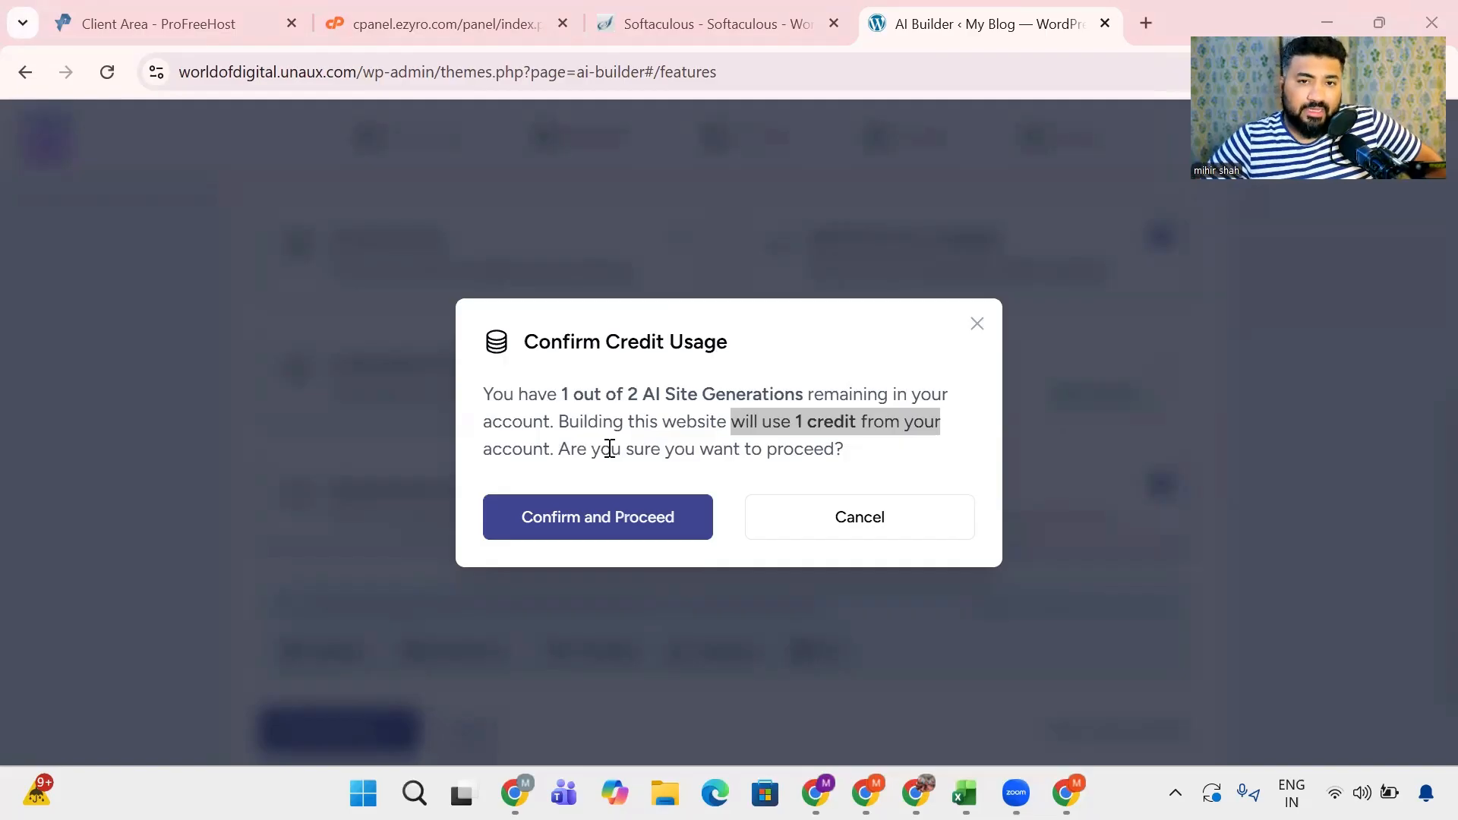
click(600, 532)
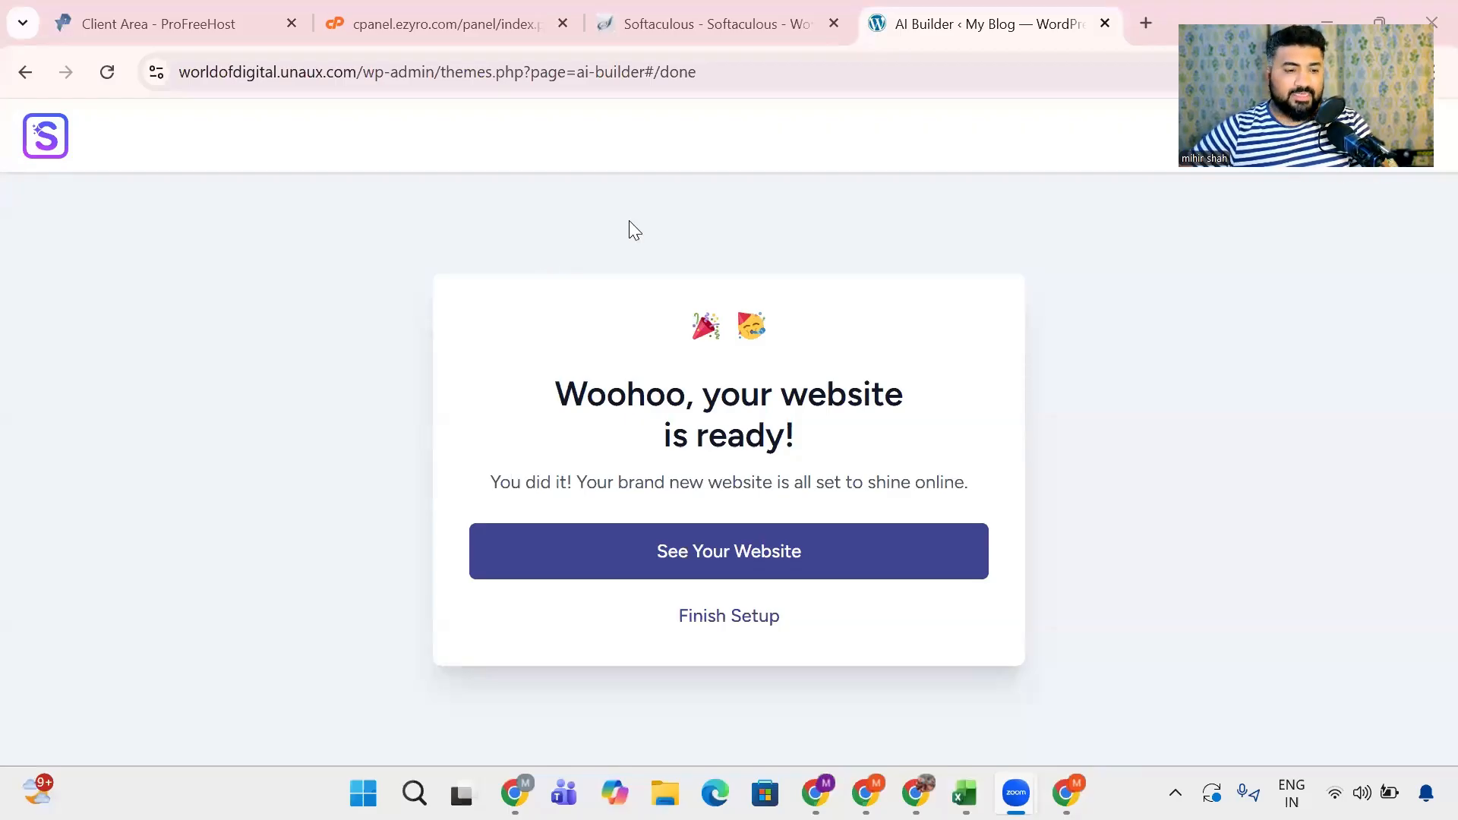
- Open the newly built website from the builder's completion page
drag(697, 394, 938, 441)
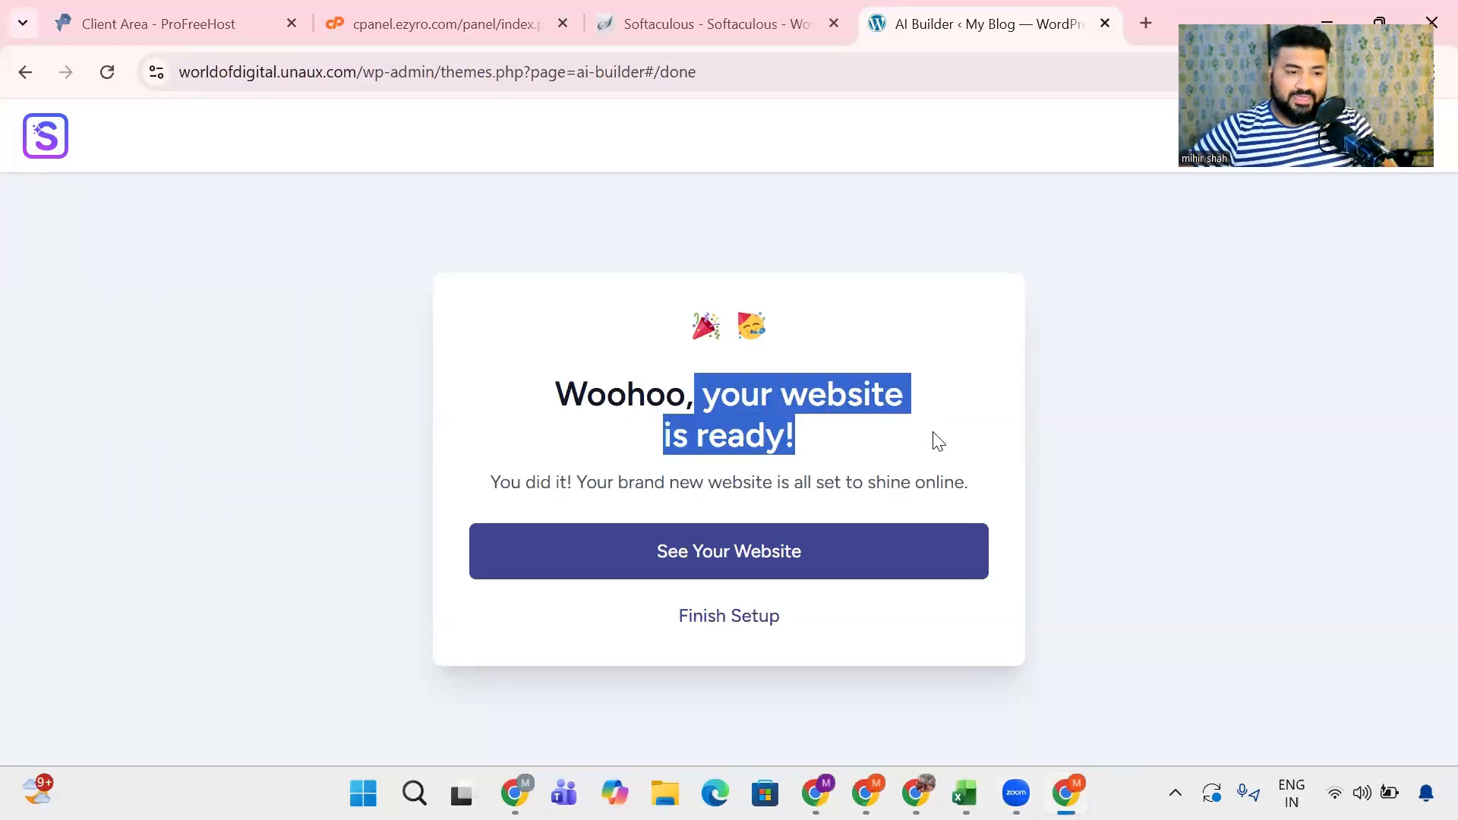
drag(486, 483, 1004, 486)
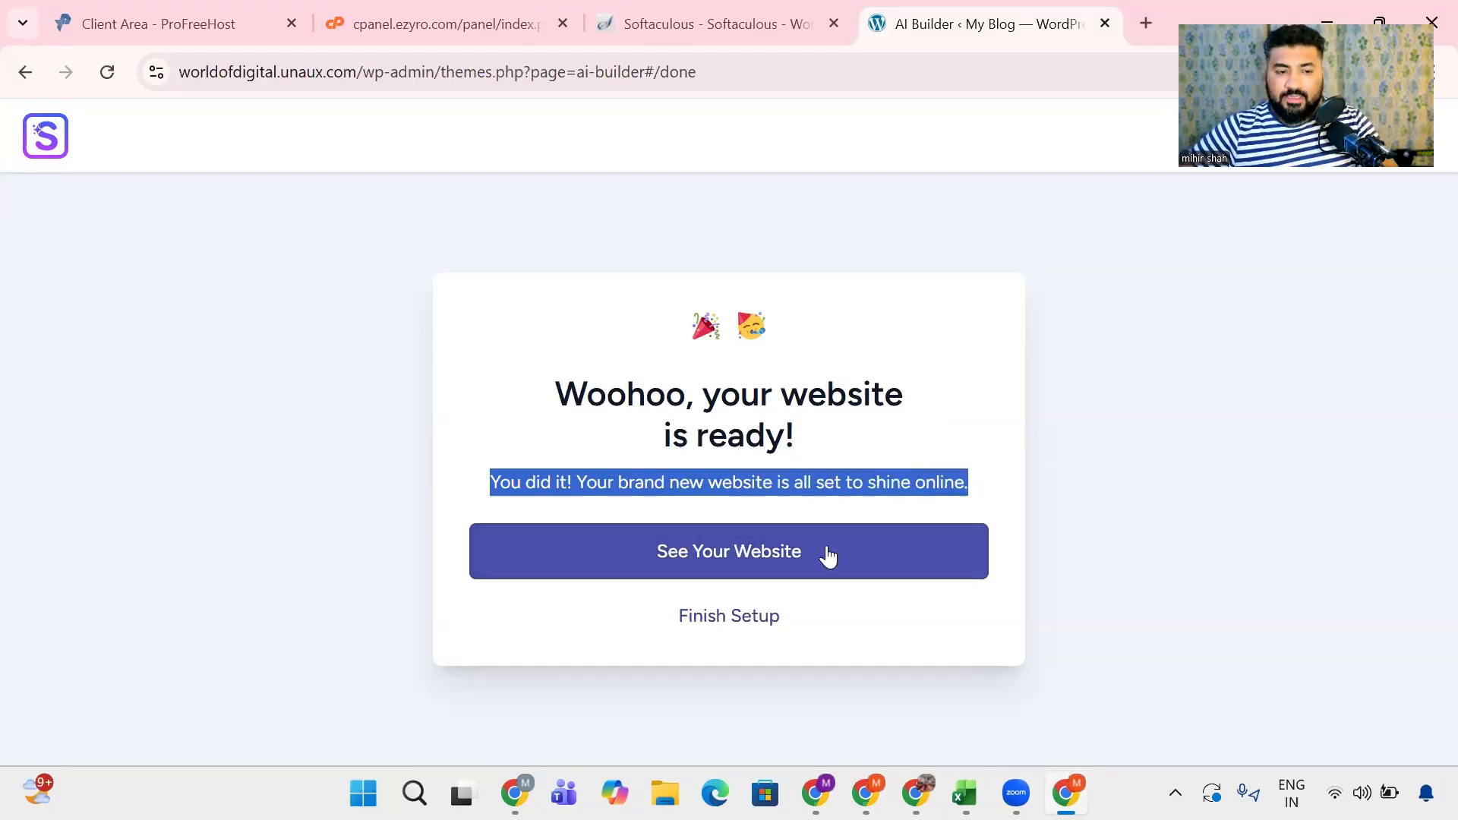
click(728, 562)
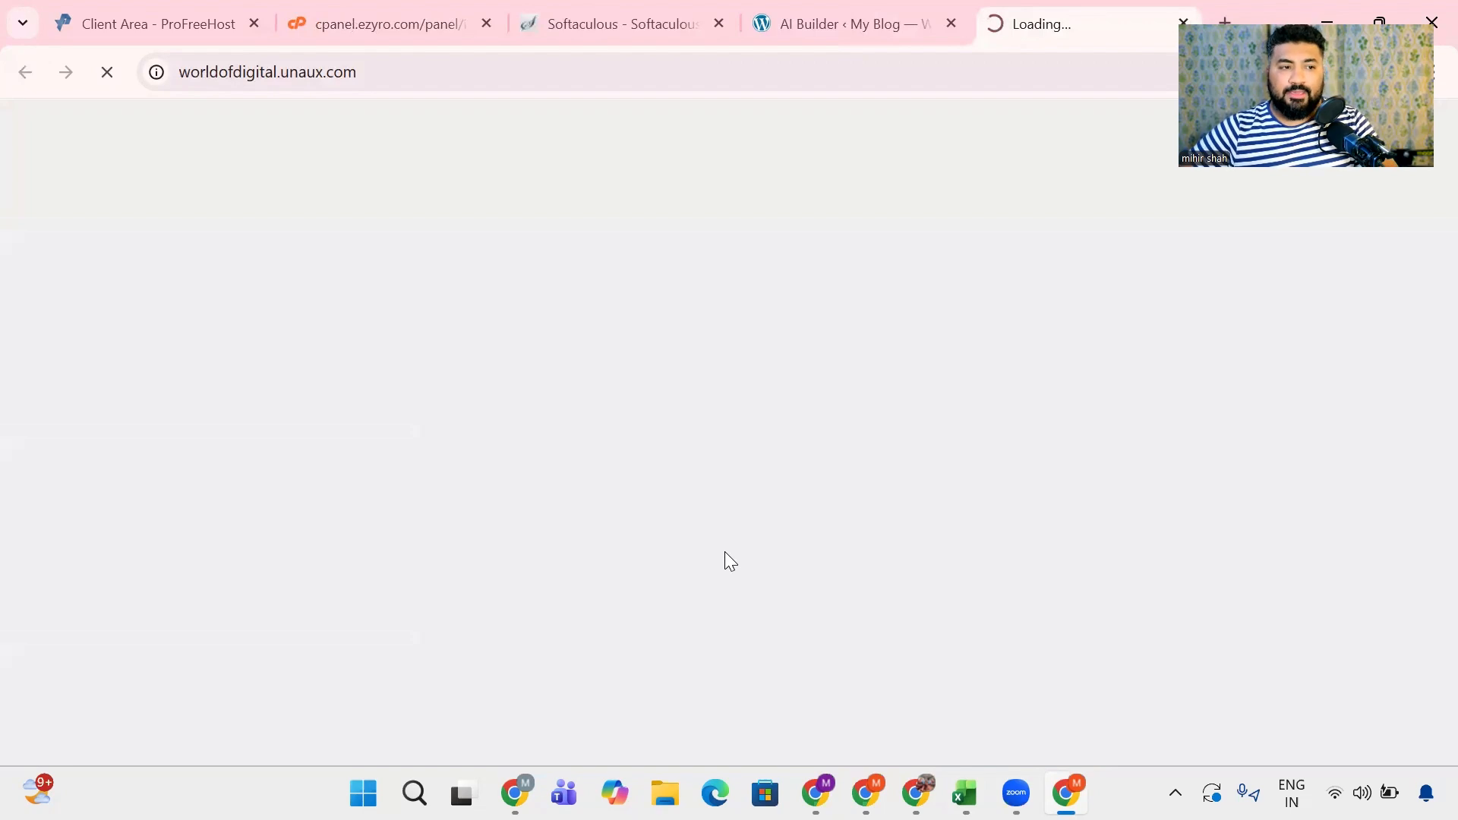
- Examine the live homepage's address, hero heading and text, and the Who We Are section
drag(196, 72, 398, 75)
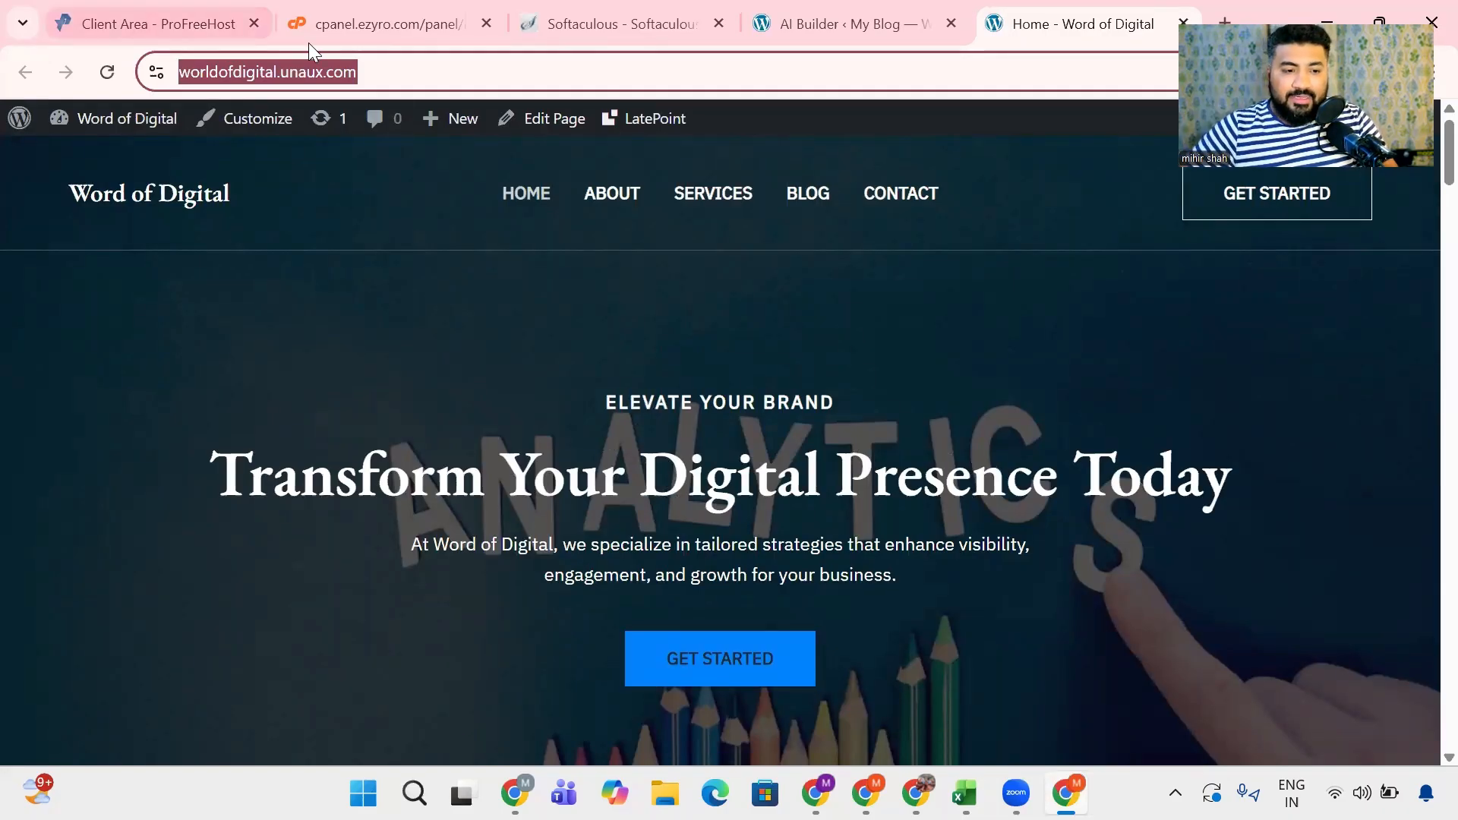
drag(486, 456, 1321, 498)
click(397, 524)
drag(433, 544, 1044, 586)
scroll(331, 493, down, 10)
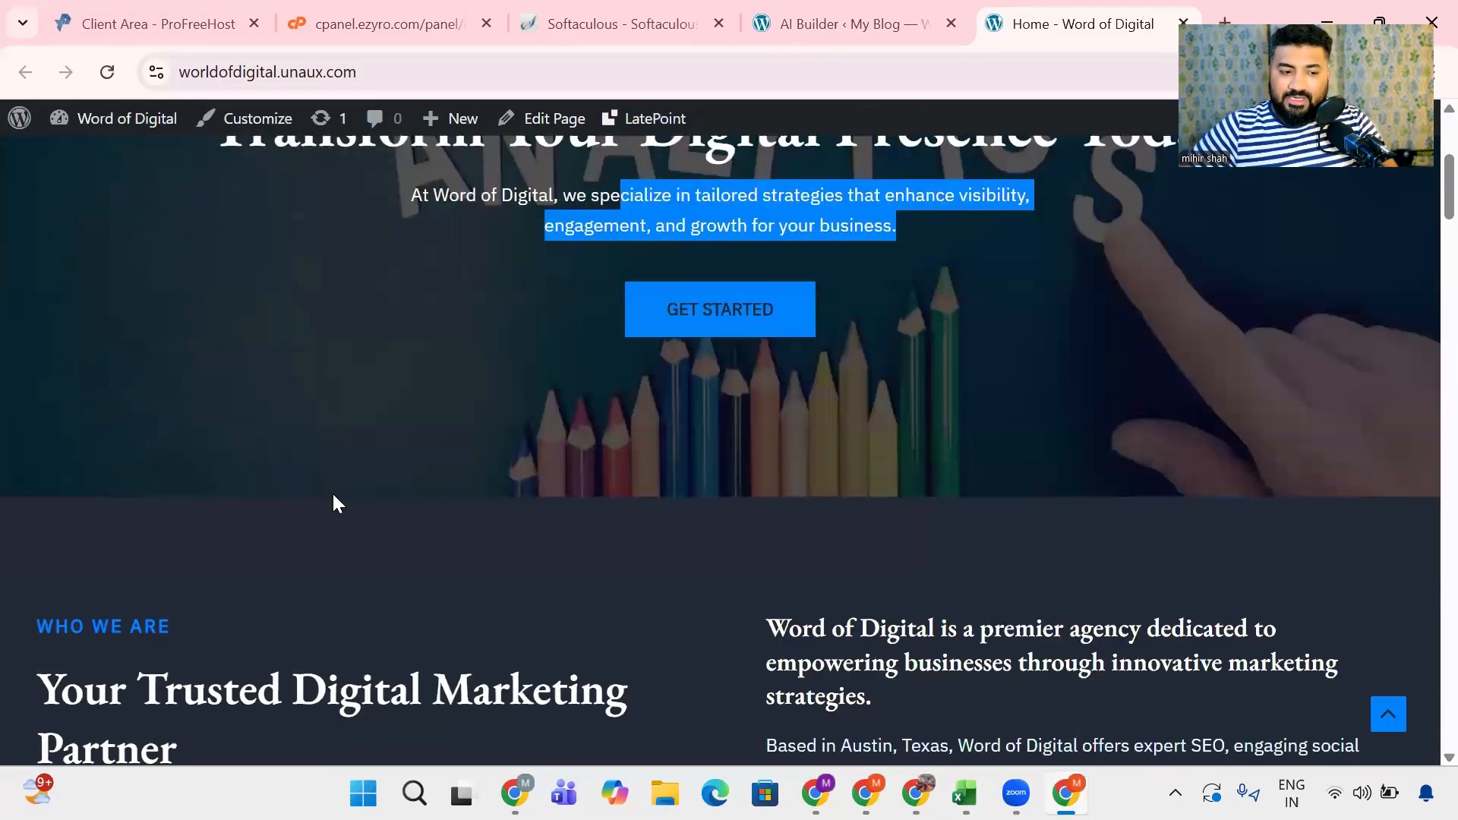
scroll(119, 446, up, 3)
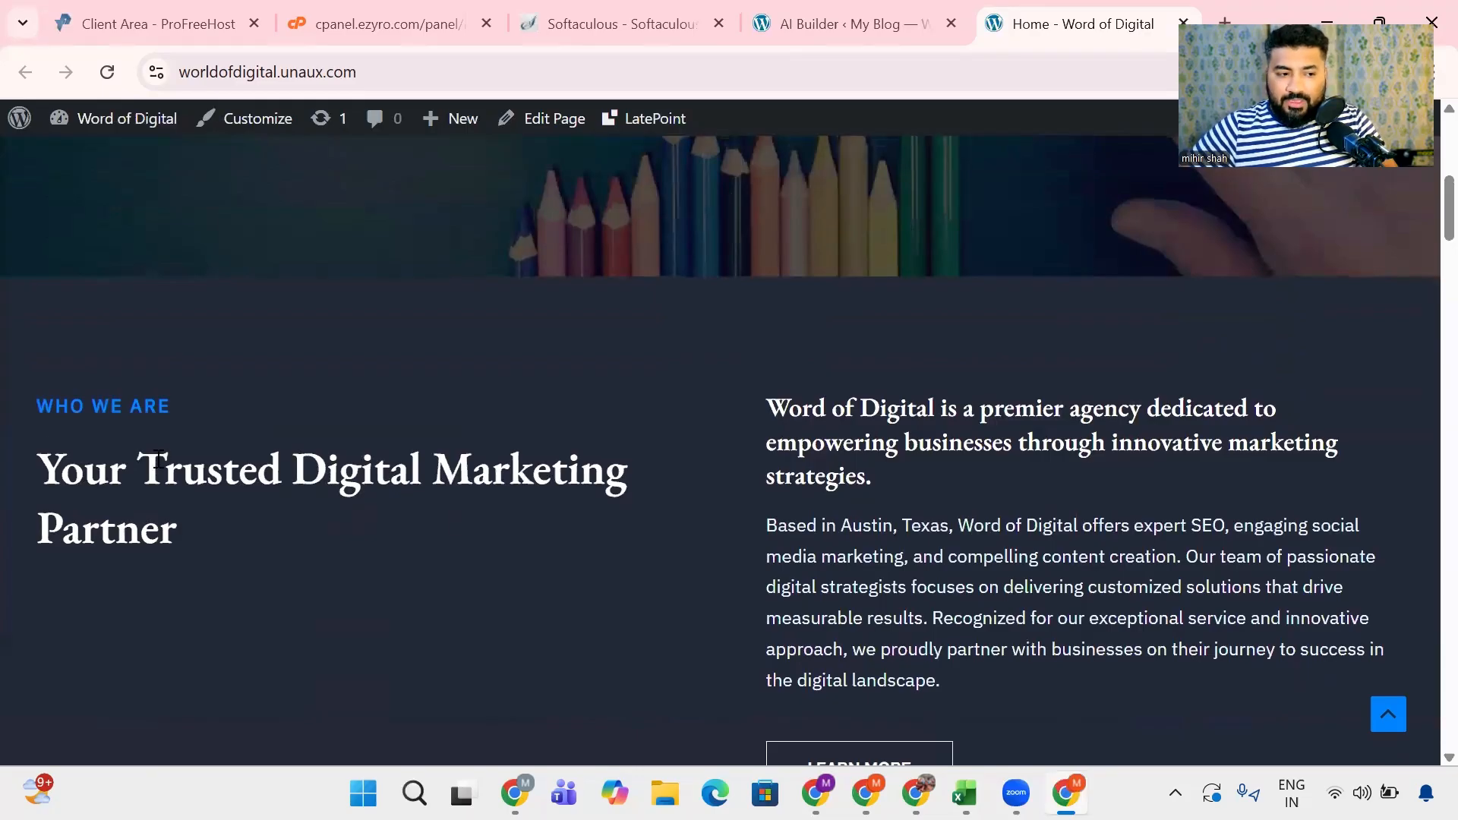
drag(61, 468, 357, 554)
click(547, 555)
drag(774, 398, 1100, 488)
drag(878, 525, 992, 617)
scroll(772, 597, down, 1)
scroll(771, 596, down, 4)
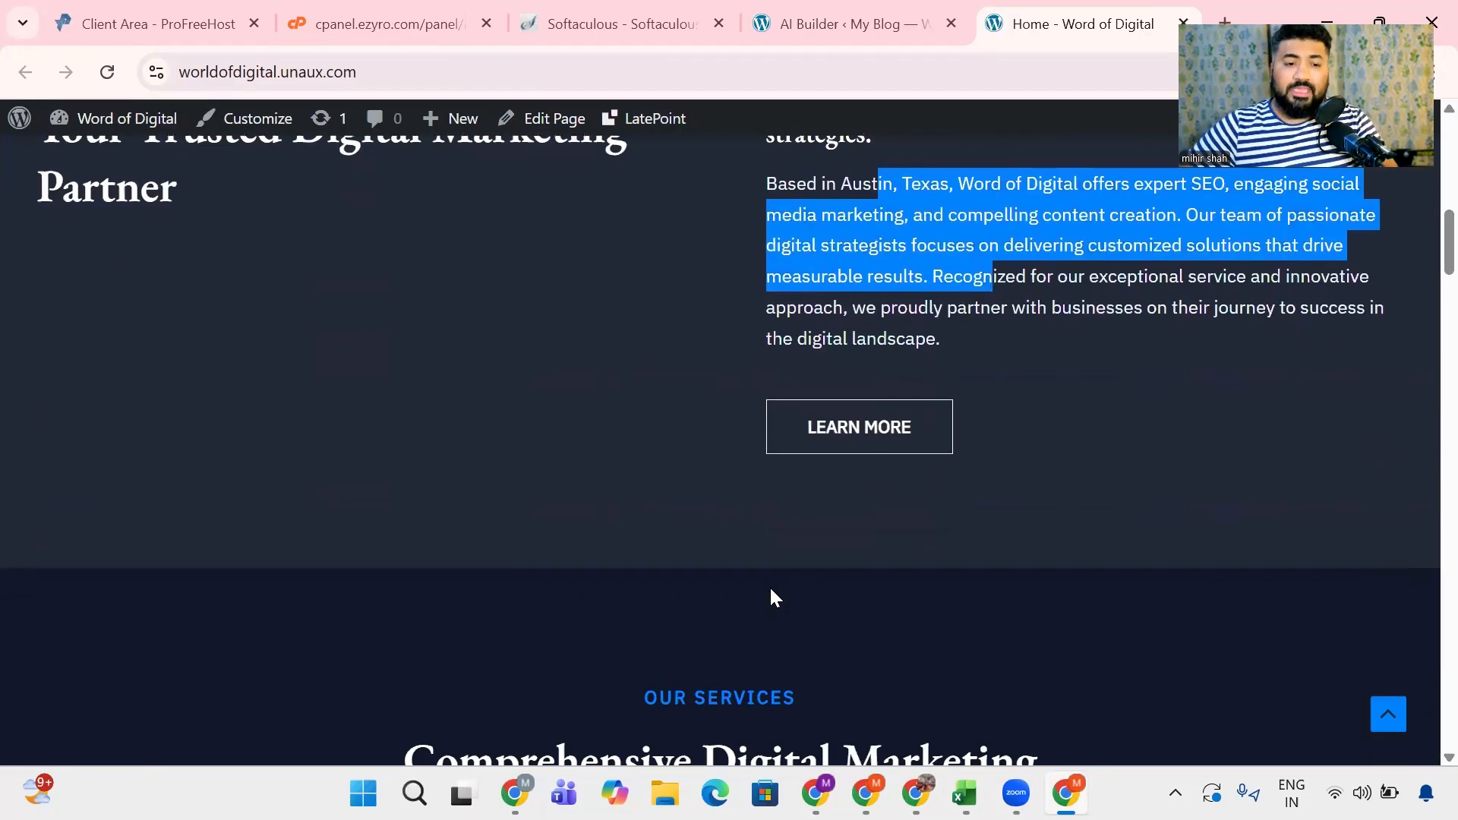
scroll(771, 595, up, 3)
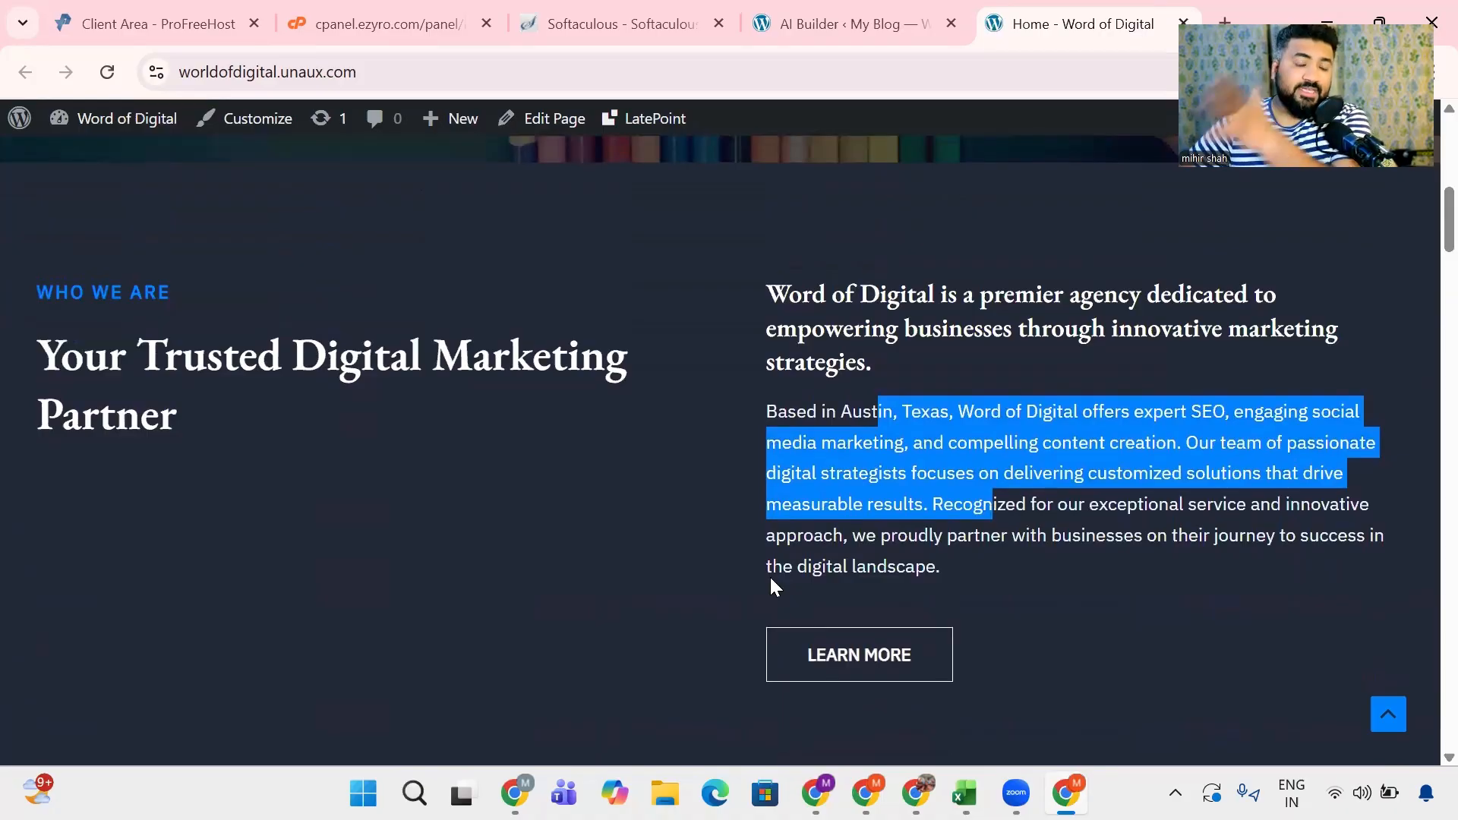
scroll(769, 575, down, 8)
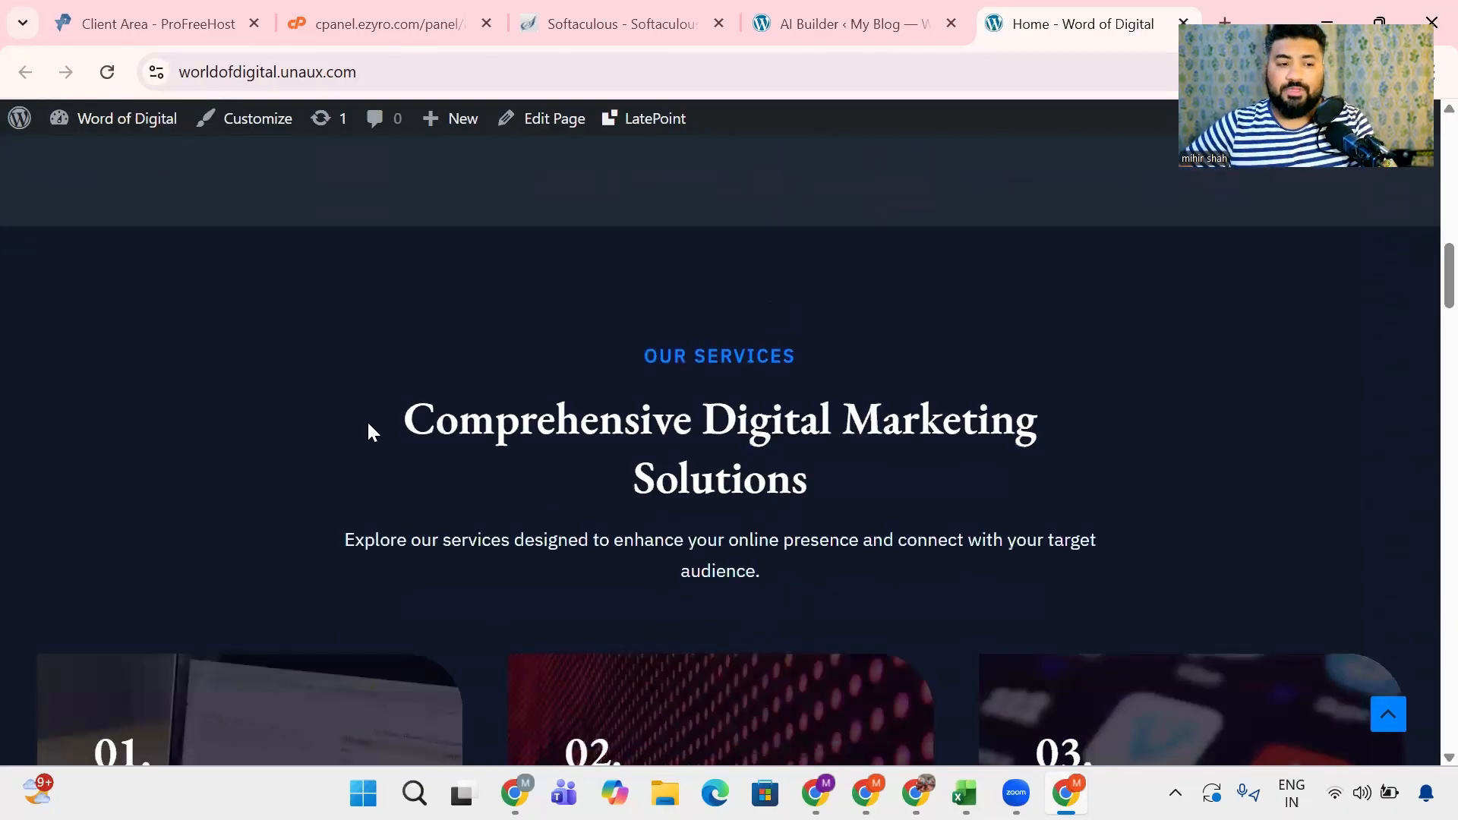
- Examine the homepage's services cards, statistics counters, Our Journey section and the start of the client praise section
drag(668, 355, 813, 384)
scroll(536, 440, down, 3)
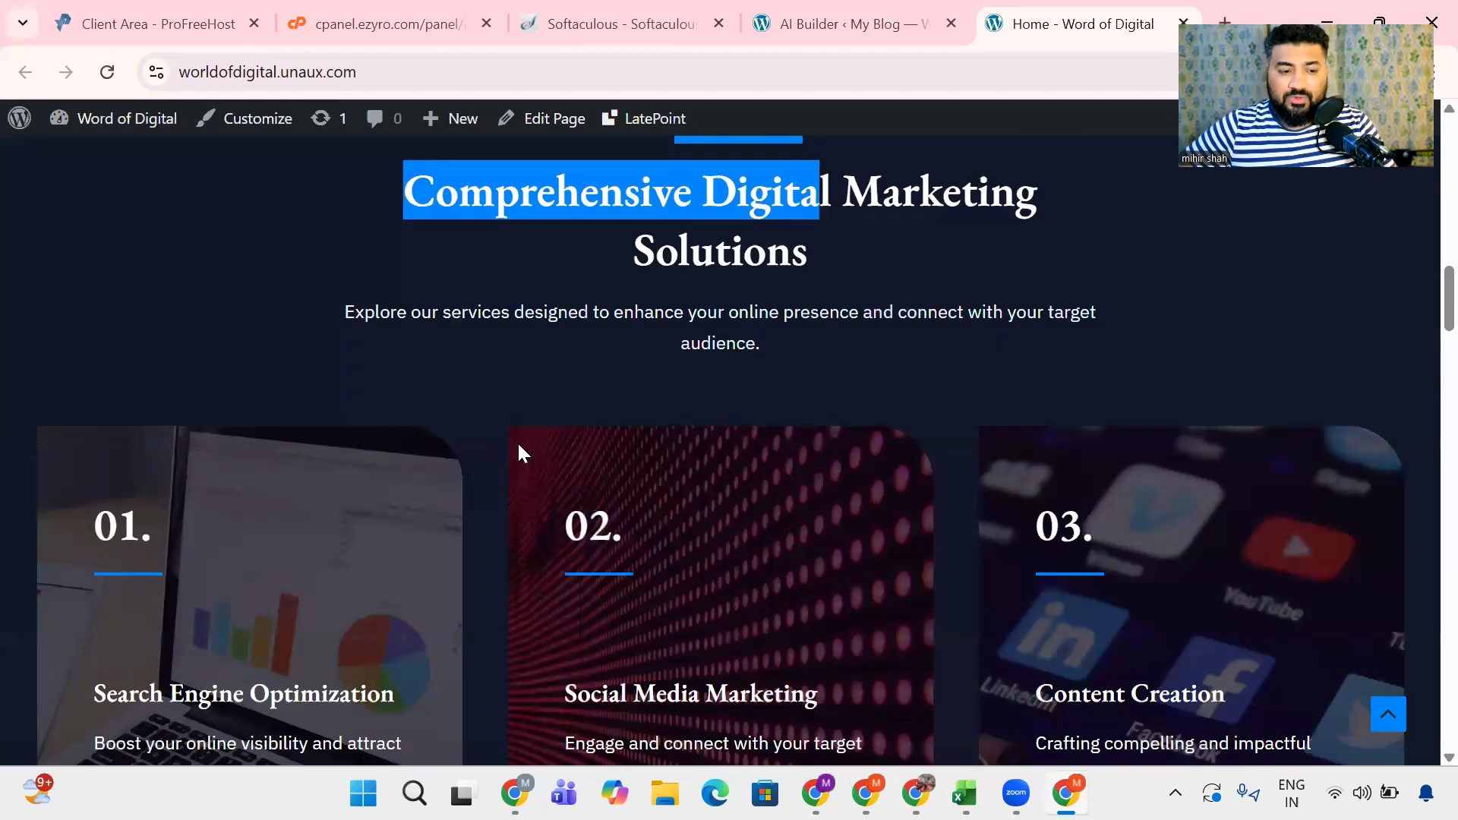
scroll(954, 519, down, 5)
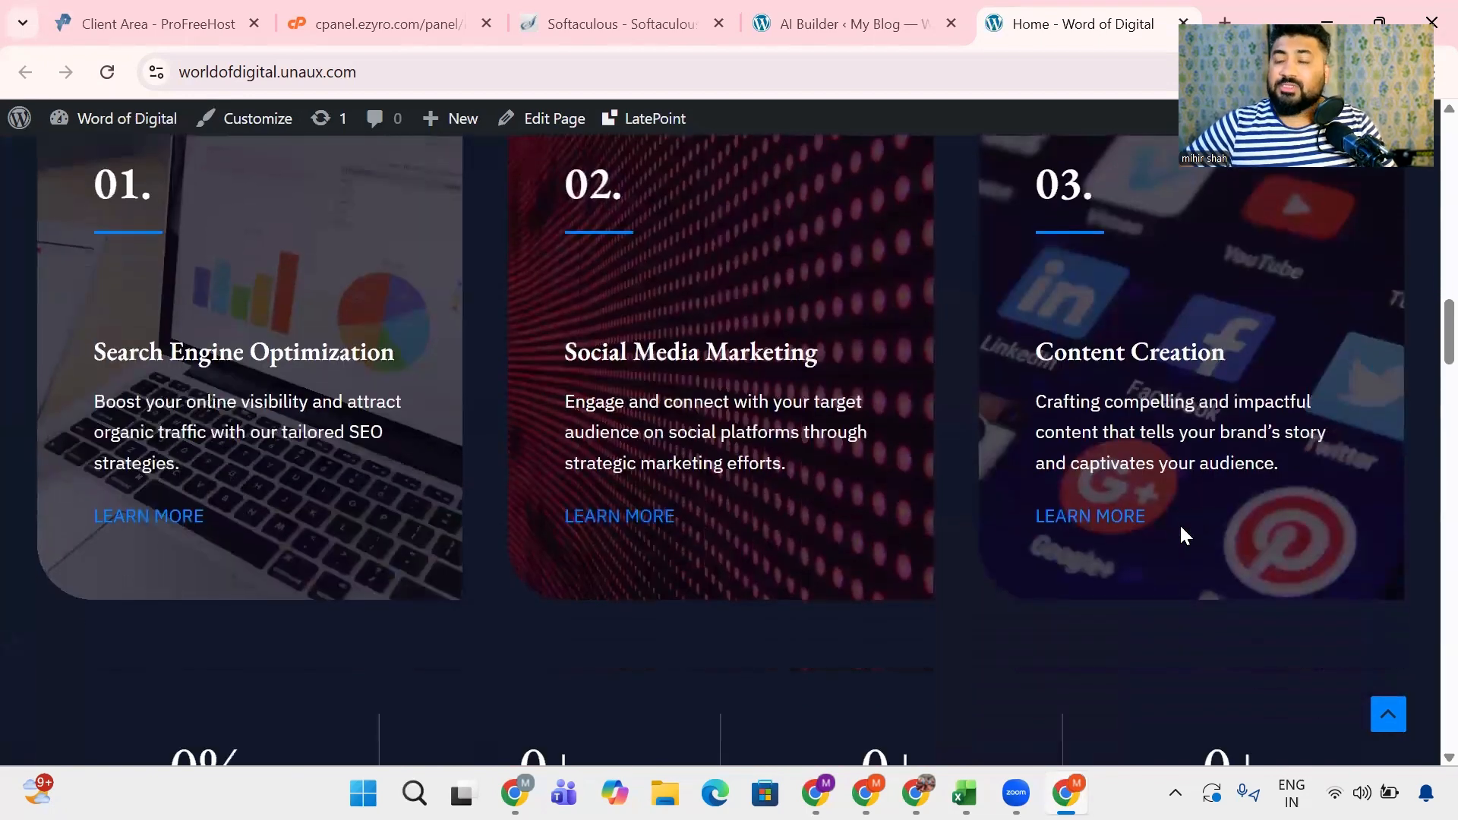
scroll(1182, 536, down, 5)
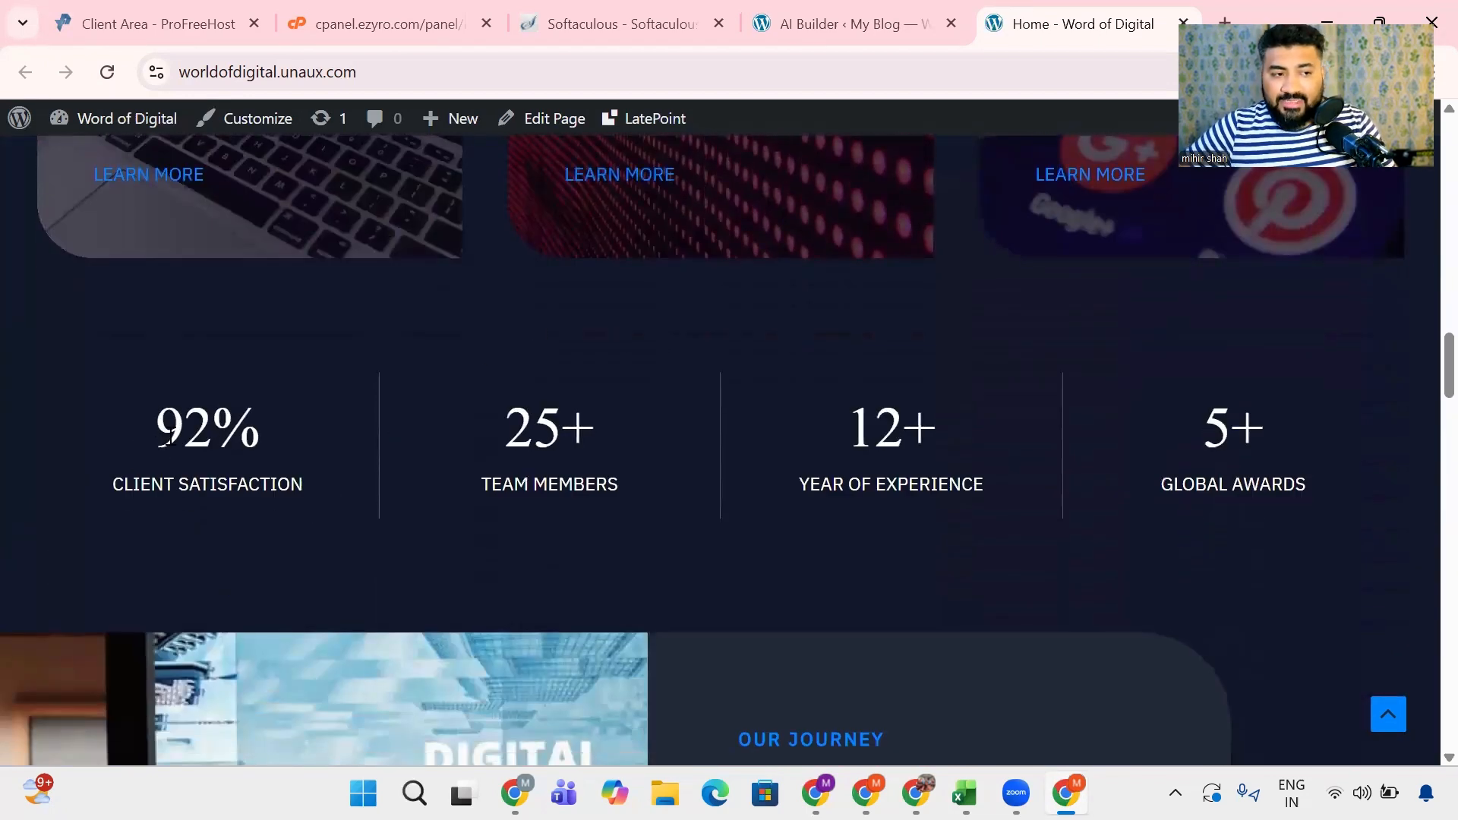
scroll(3, 391, down, 5)
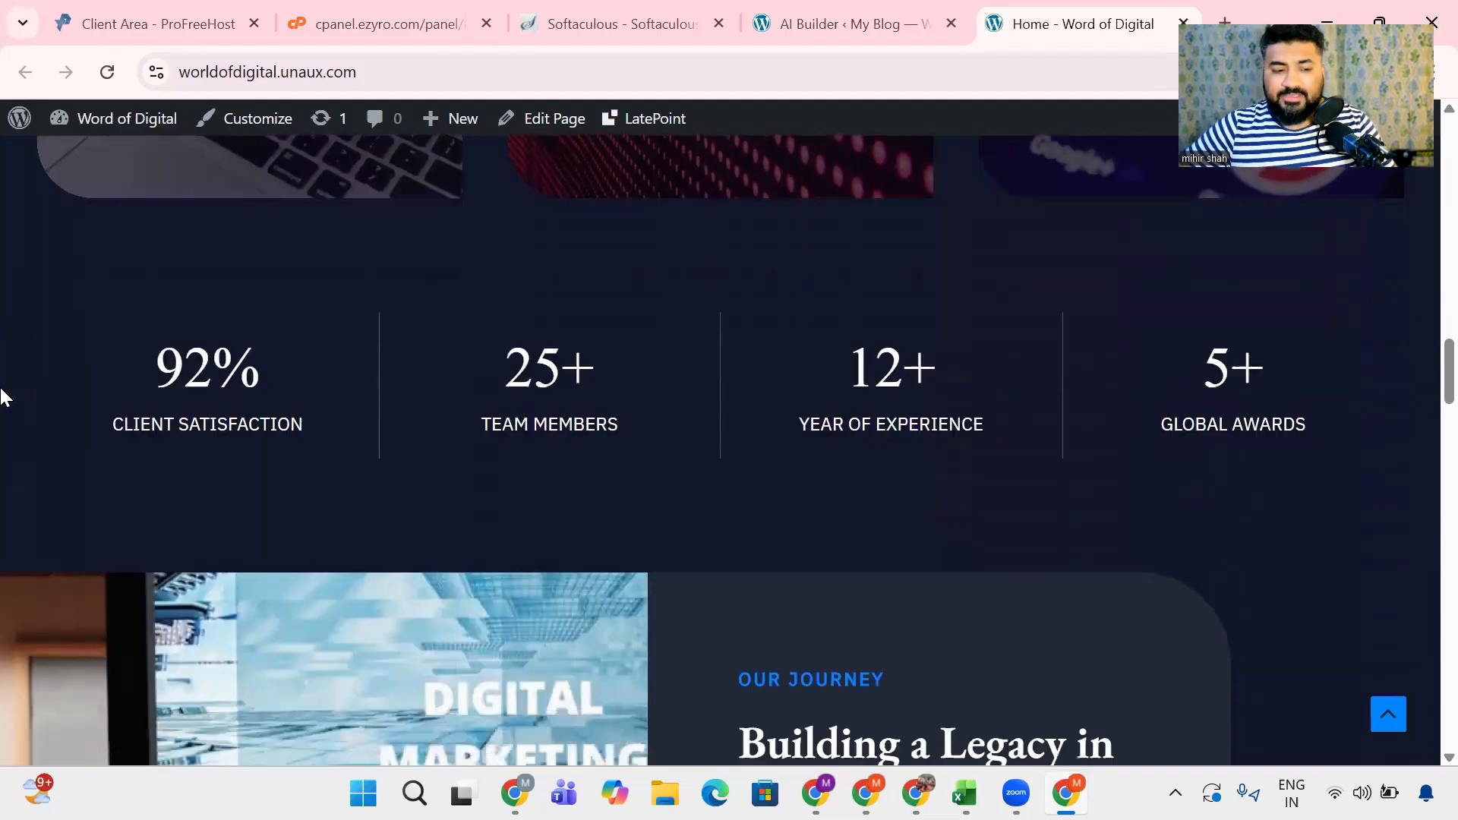
scroll(4, 395, down, 8)
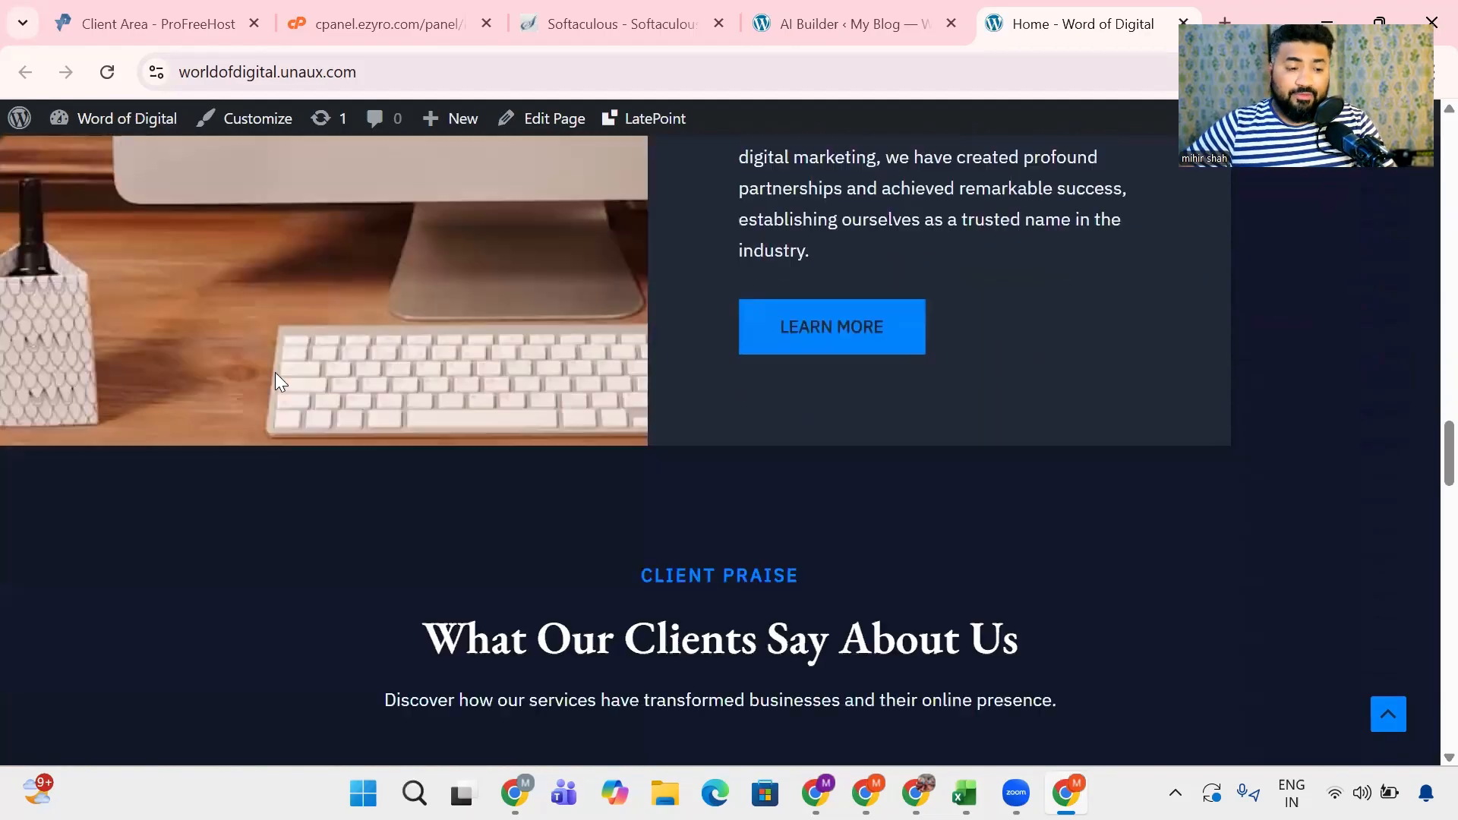
scroll(274, 372, up, 4)
scroll(274, 372, up, 13)
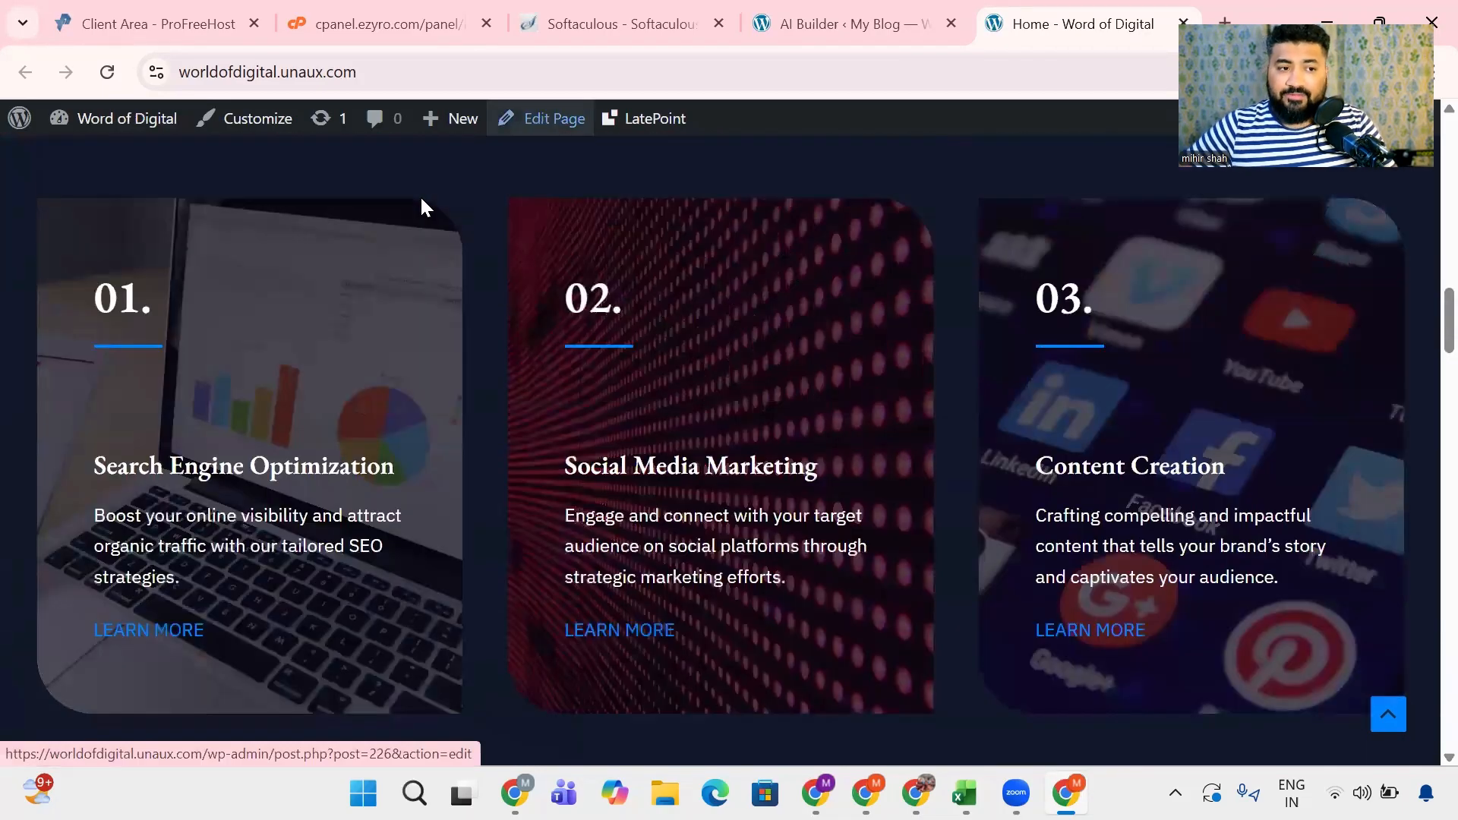
- Open the Home page in the WordPress editor and finish the setup in the AI Builder tab
click(542, 119)
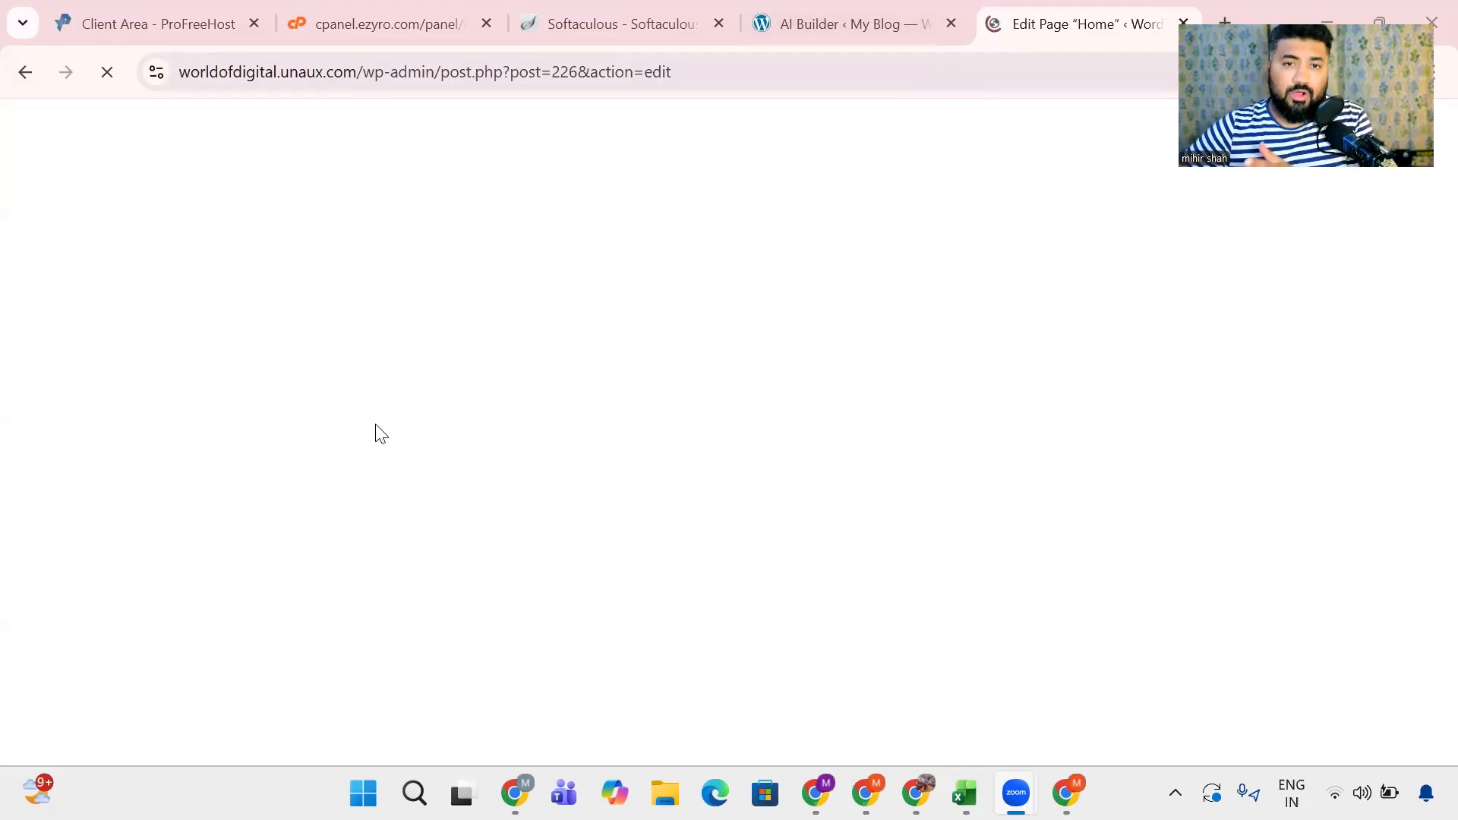
click(826, 21)
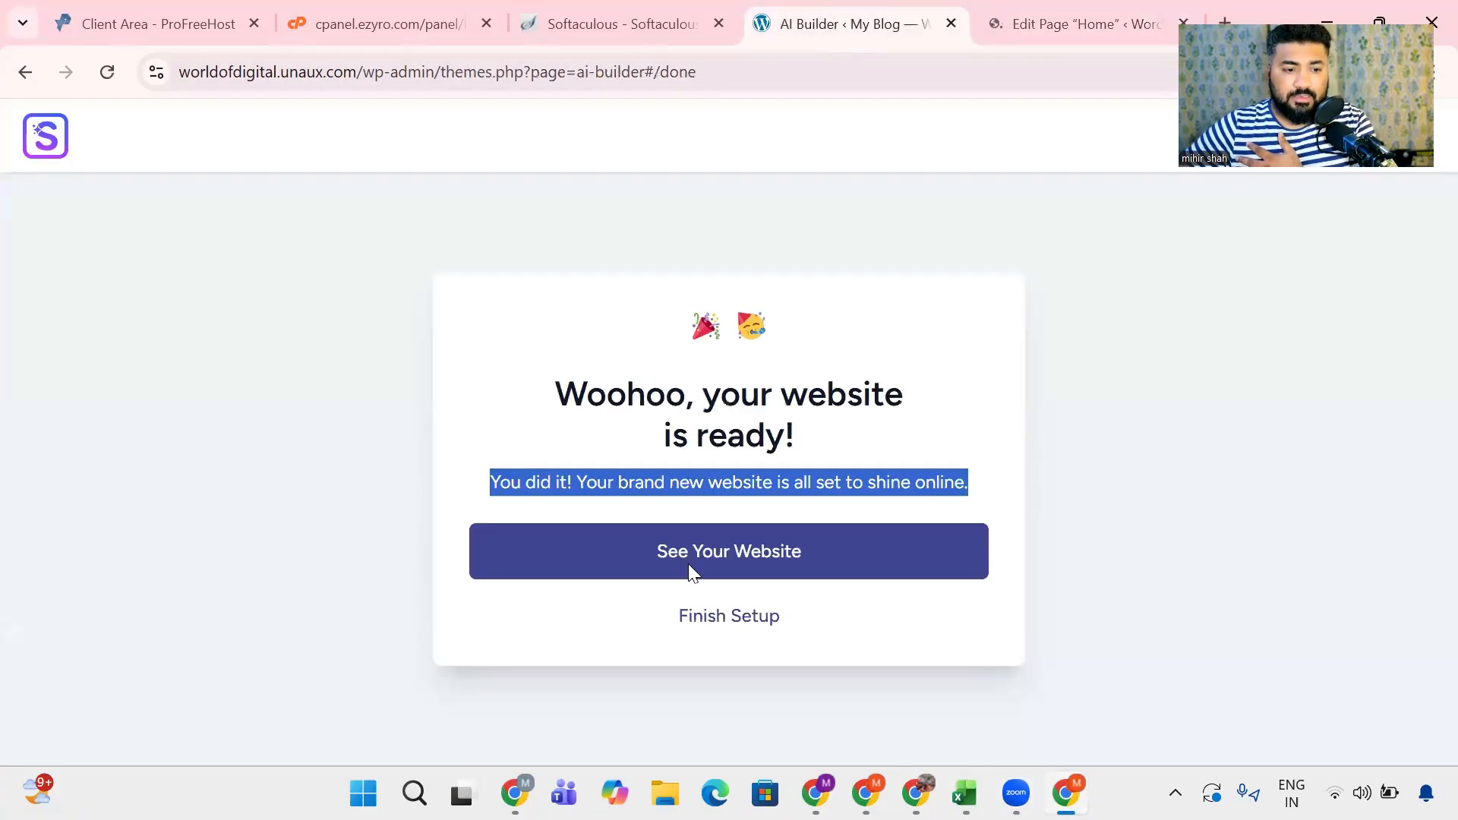
click(729, 629)
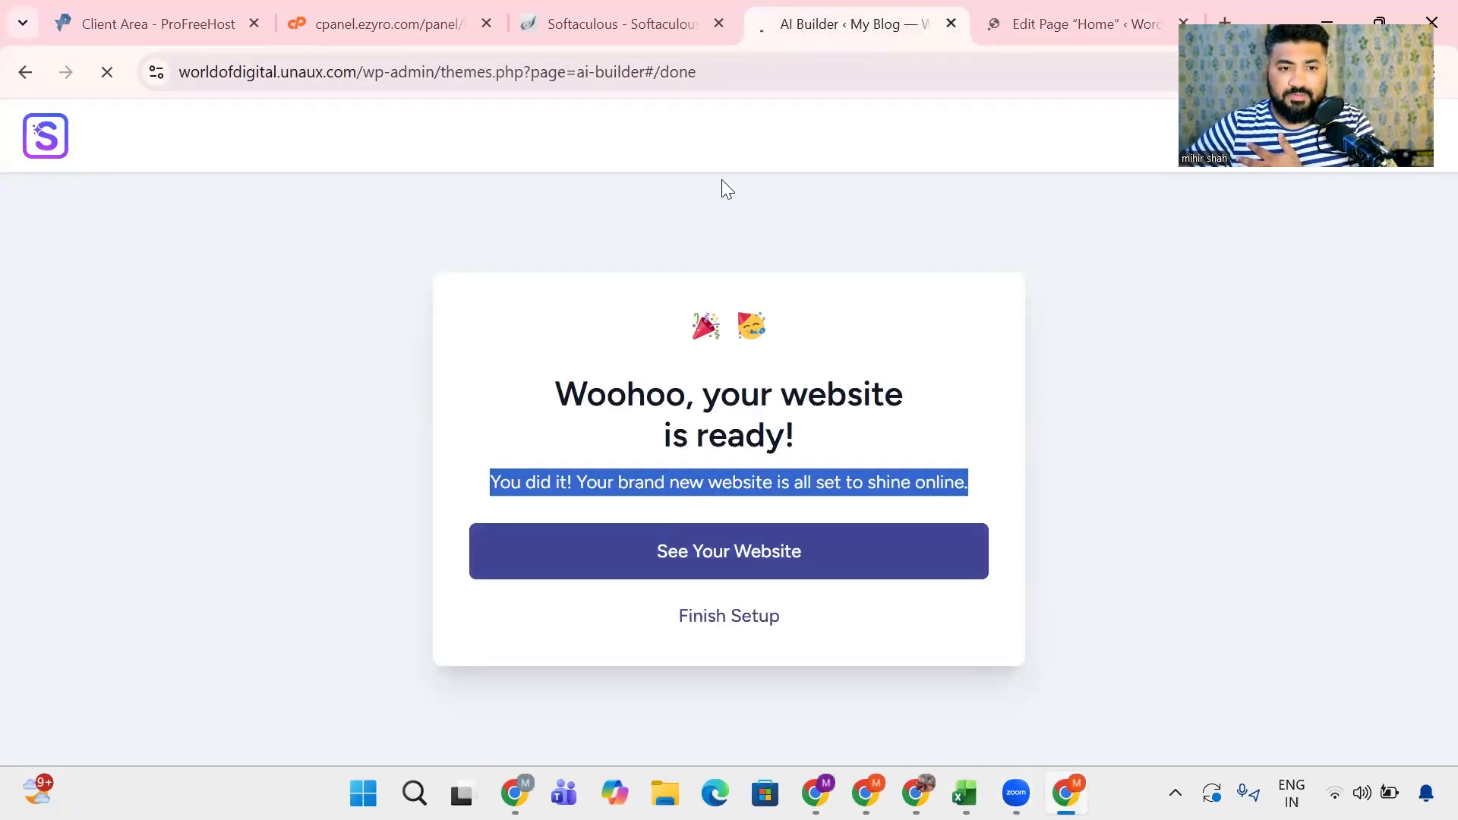
- Return to the Home page editor, dismiss the welcome guide and bring the hero section into view
click(1036, 26)
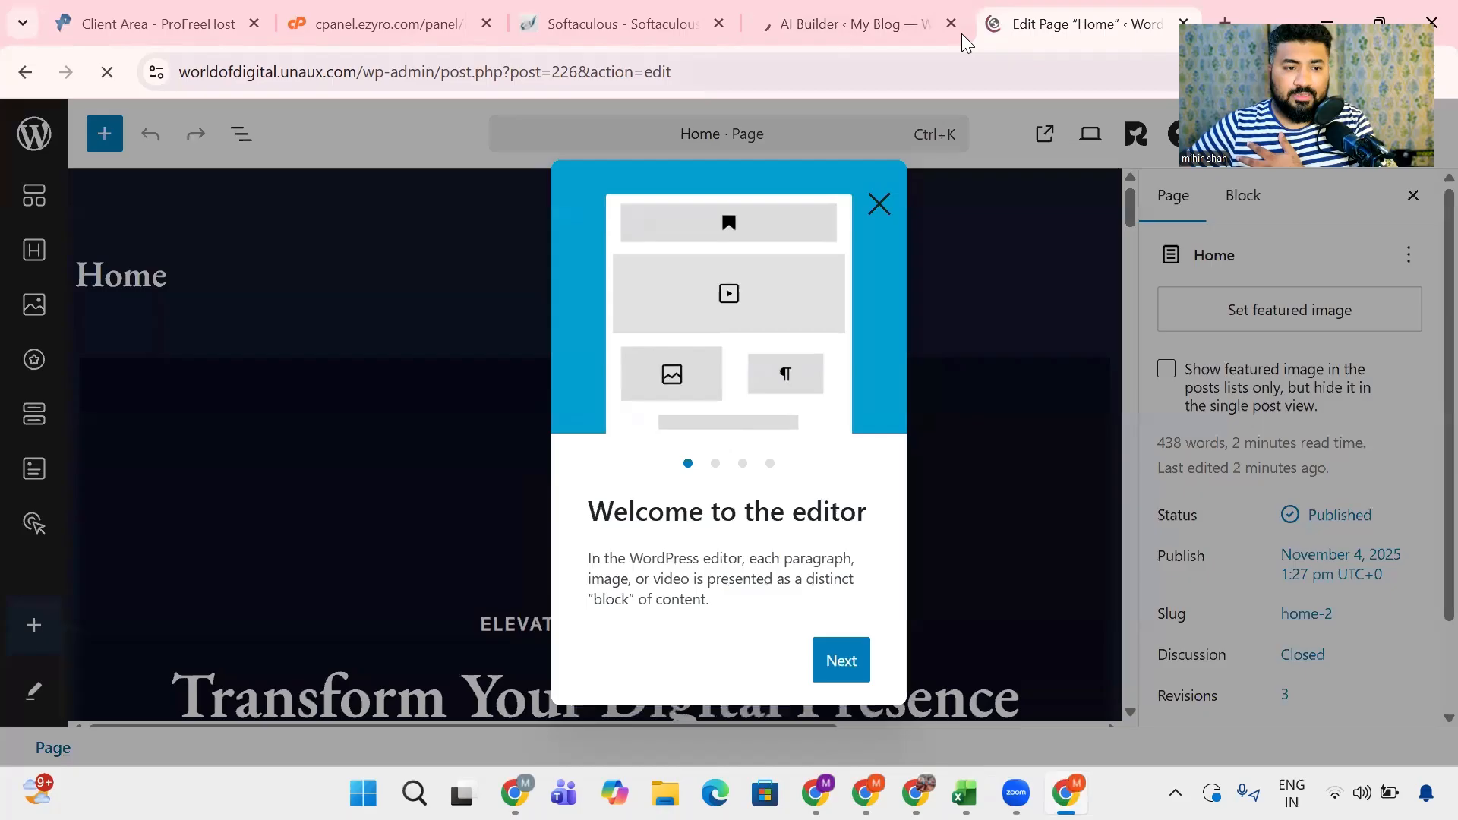
click(877, 205)
scroll(257, 393, down, 3)
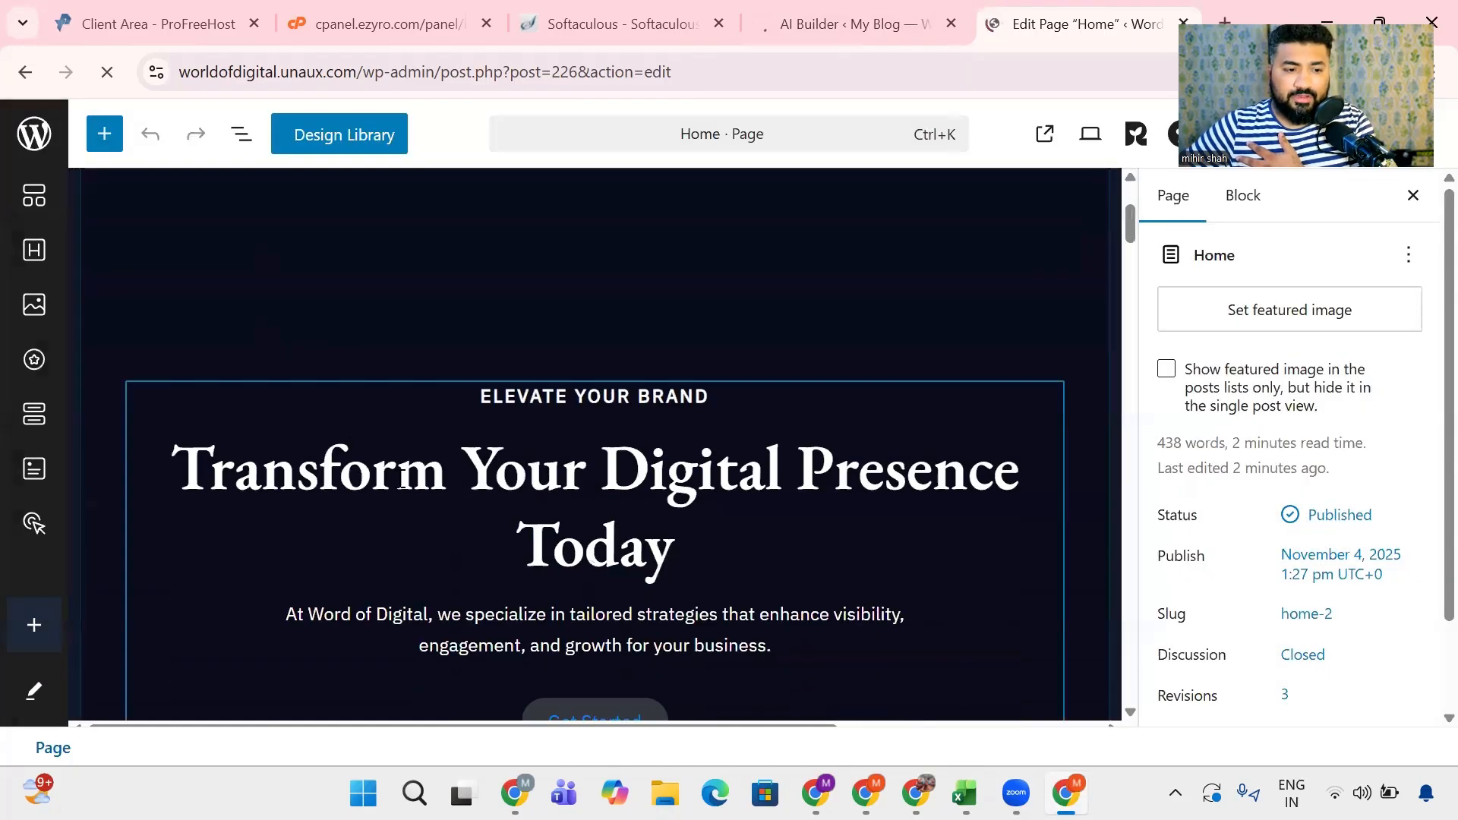
- Change the hero heading to "Transform Your Online Presence Today"
triple_click(605, 533)
click(631, 540)
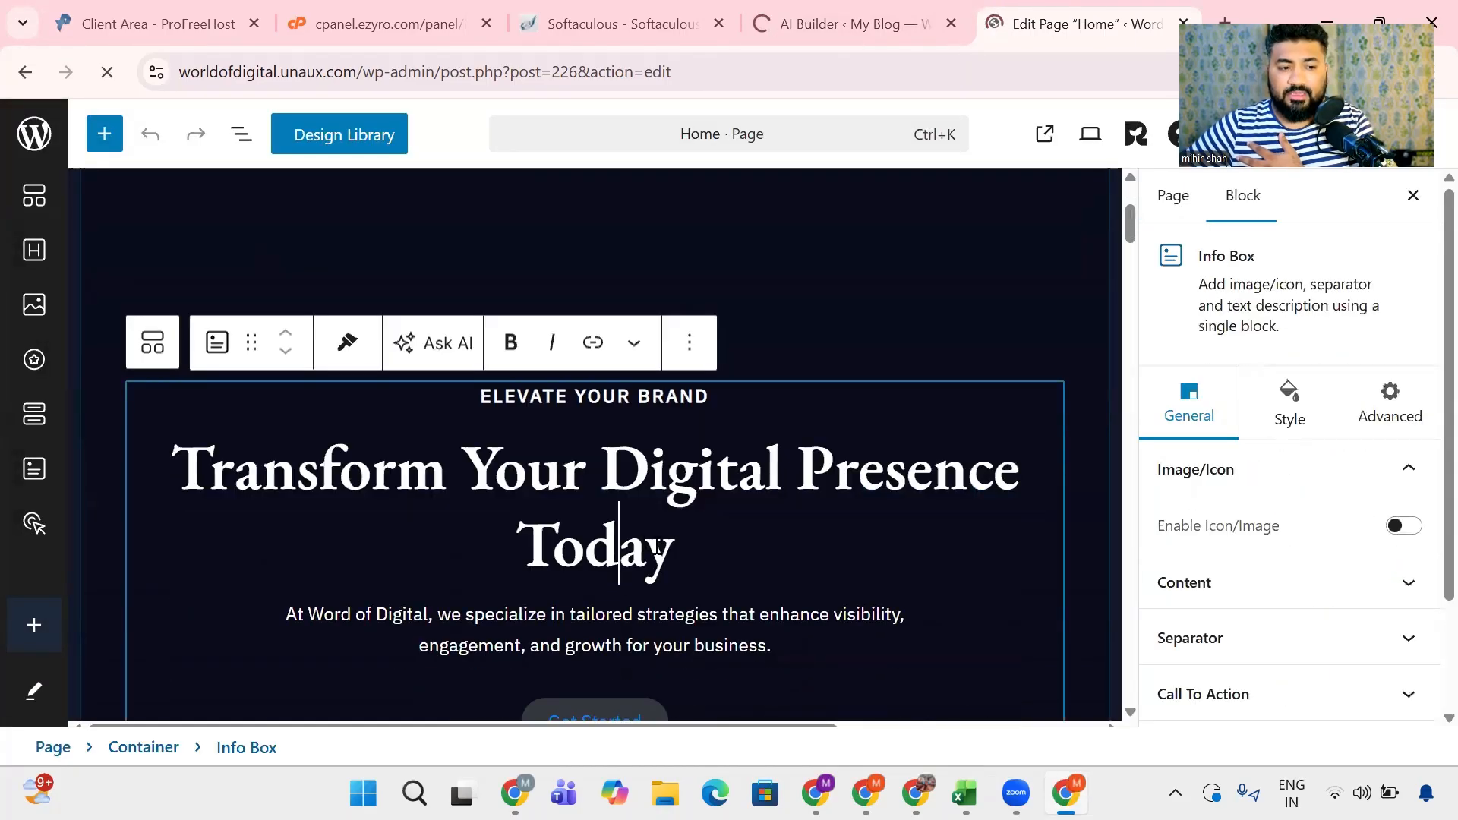
scroll(699, 553, down, 1)
key(Right)
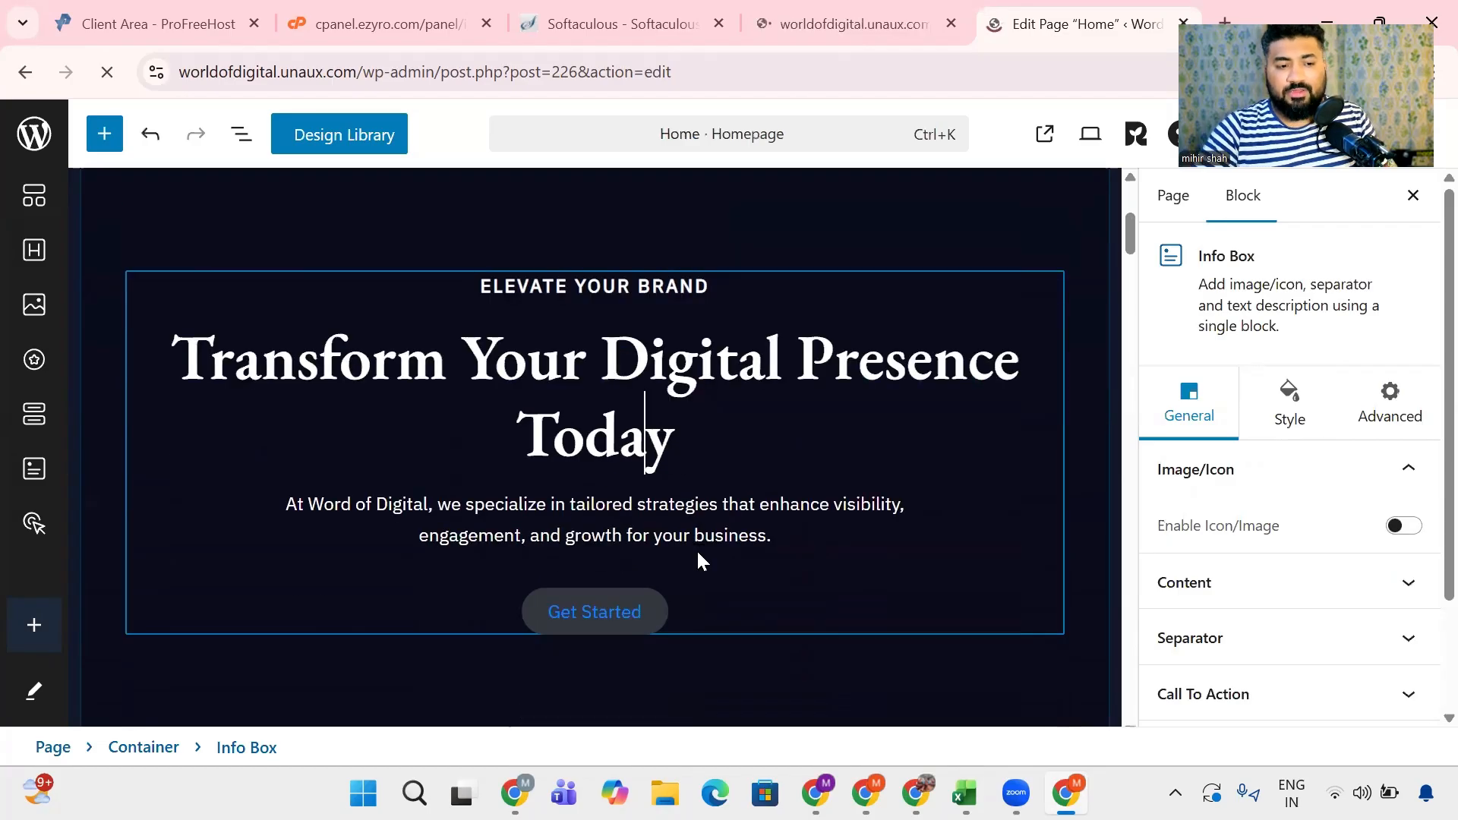
double_click(742, 342)
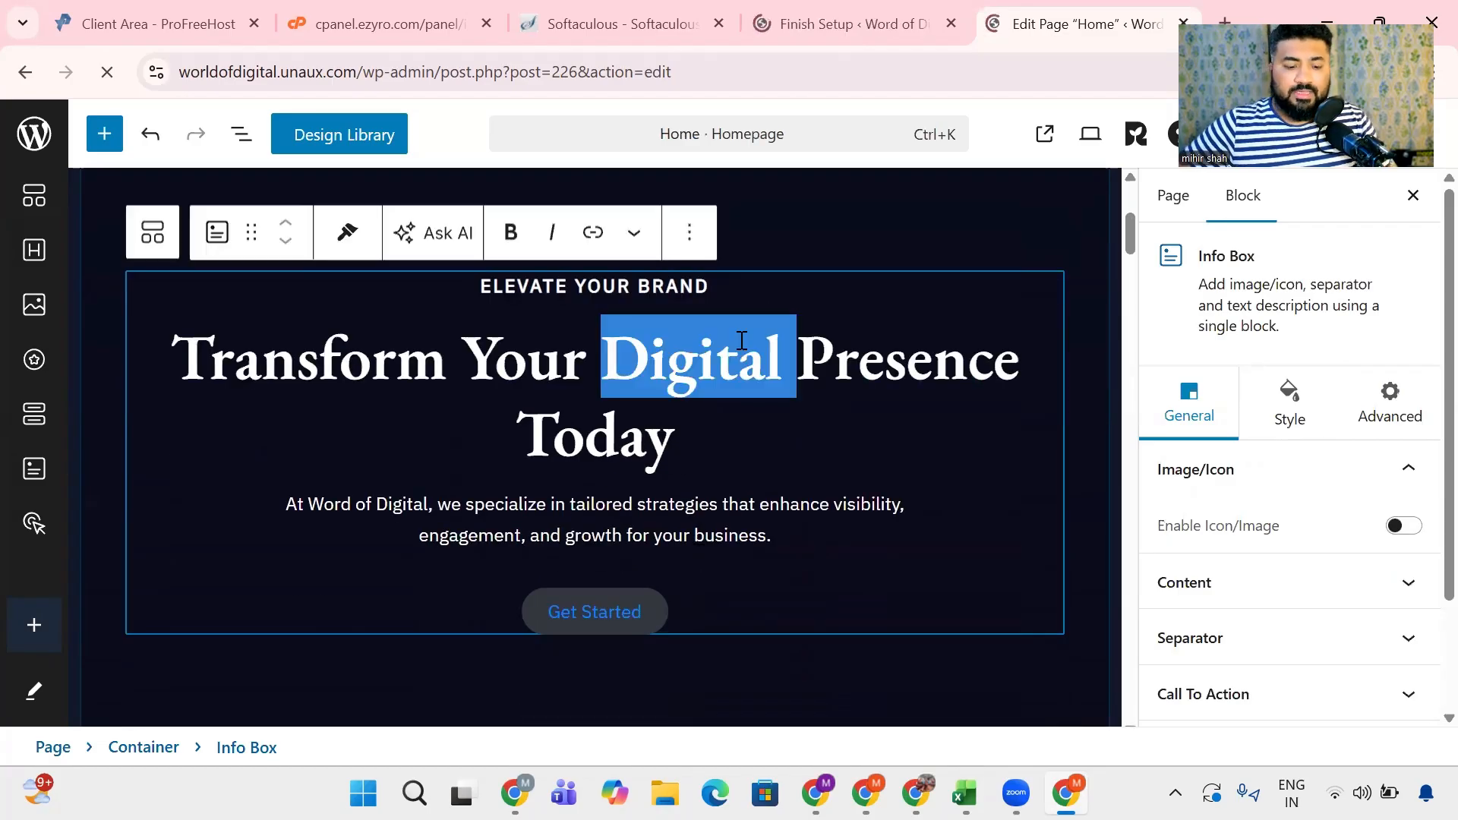
text(Online)
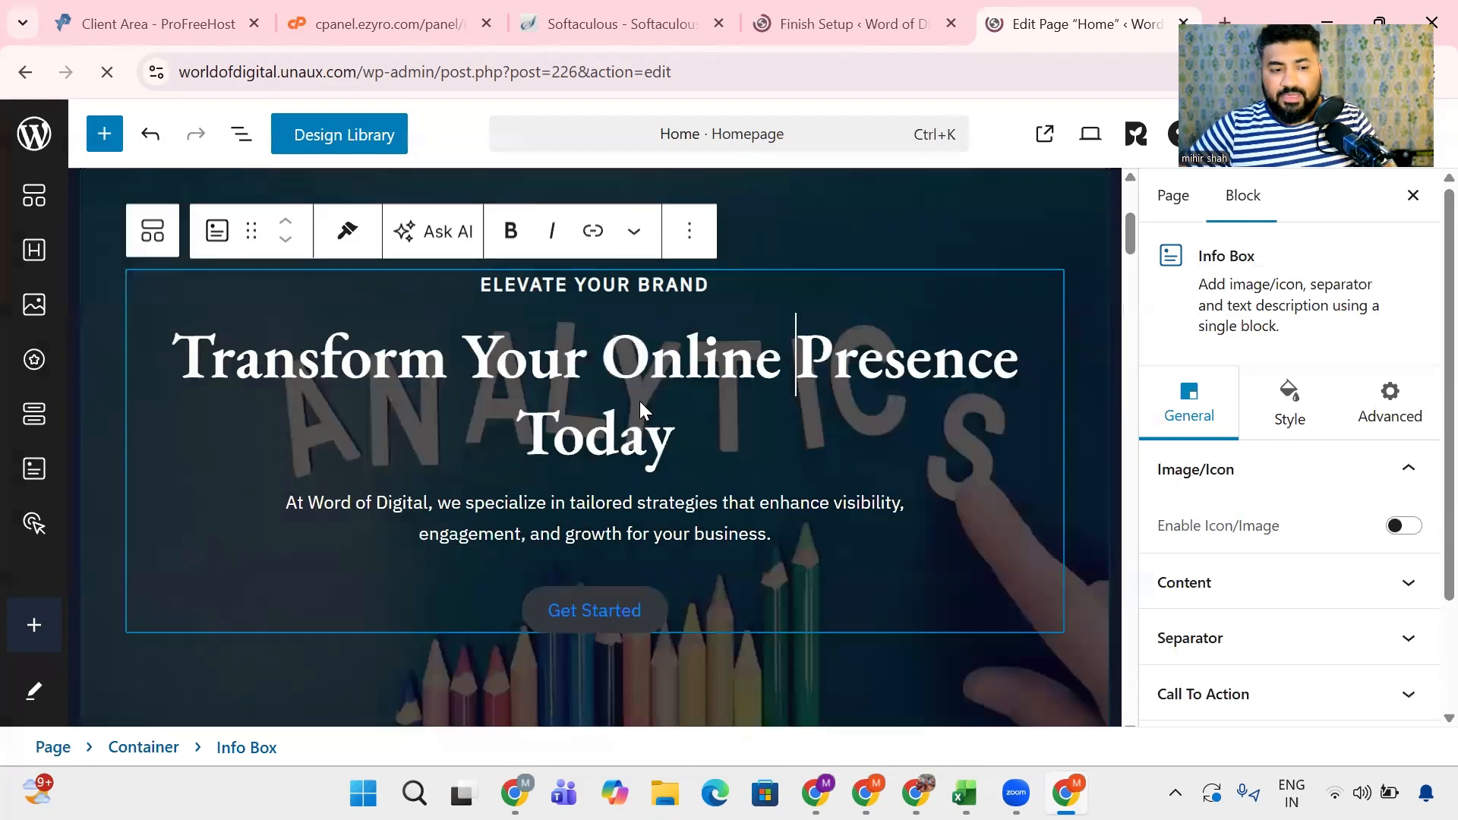
- Examine the page settings and the Who We Are section's LEARN MORE button options, including its style, advanced and content settings
scroll(640, 400, down, 5)
scroll(639, 410, down, 6)
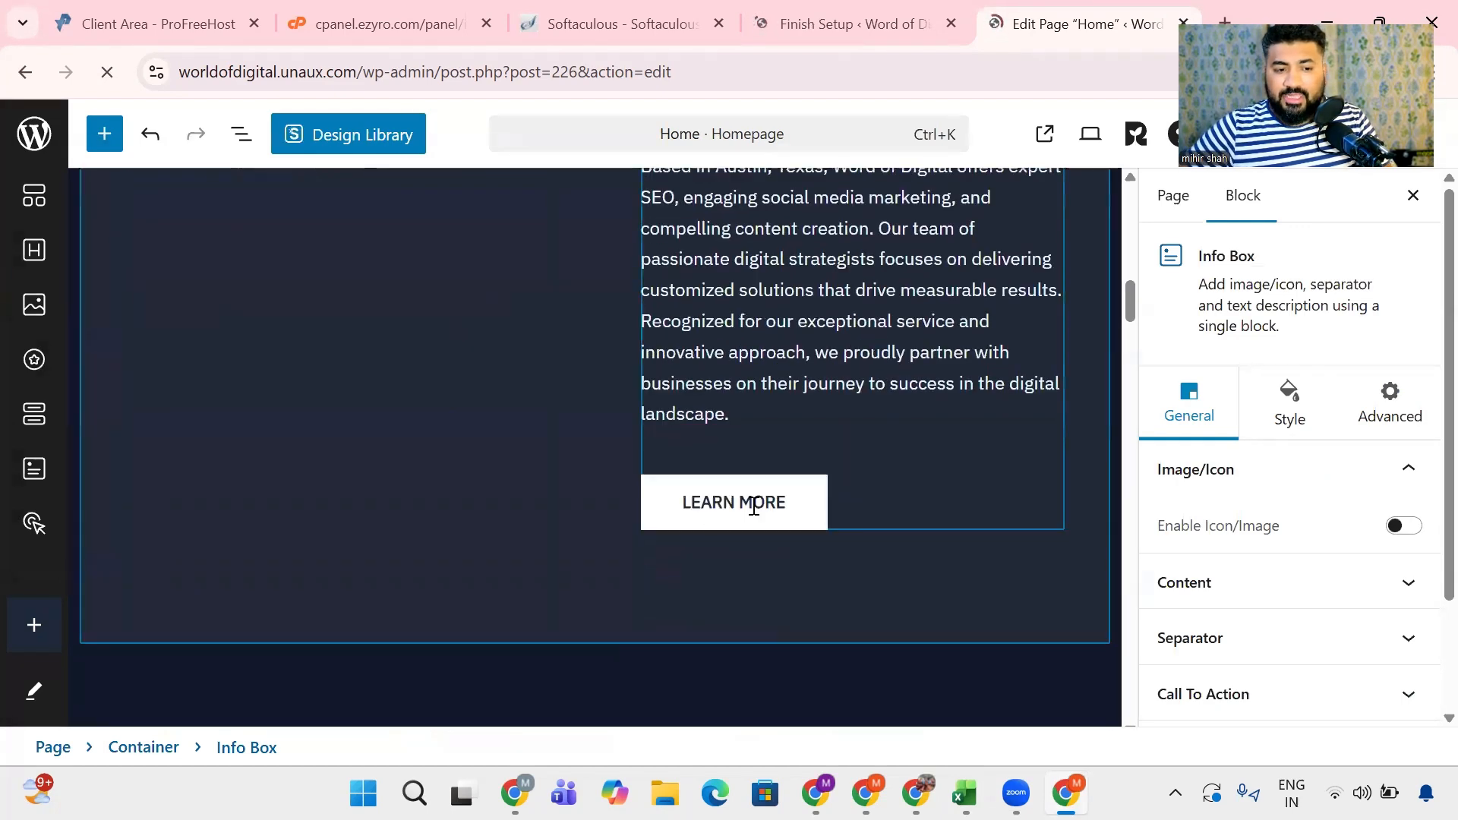
click(745, 508)
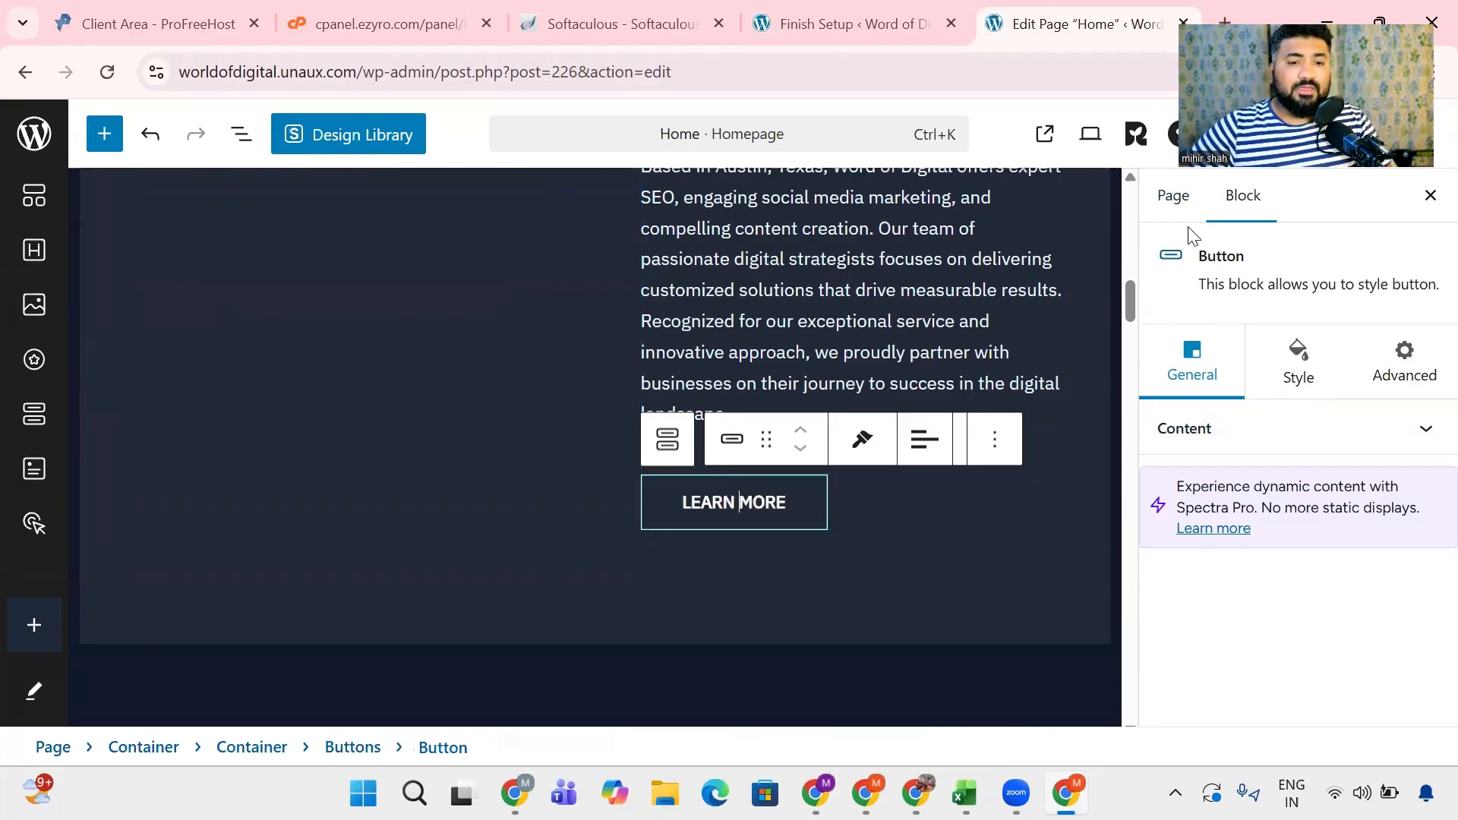
click(1147, 186)
scroll(1257, 527, down, 3)
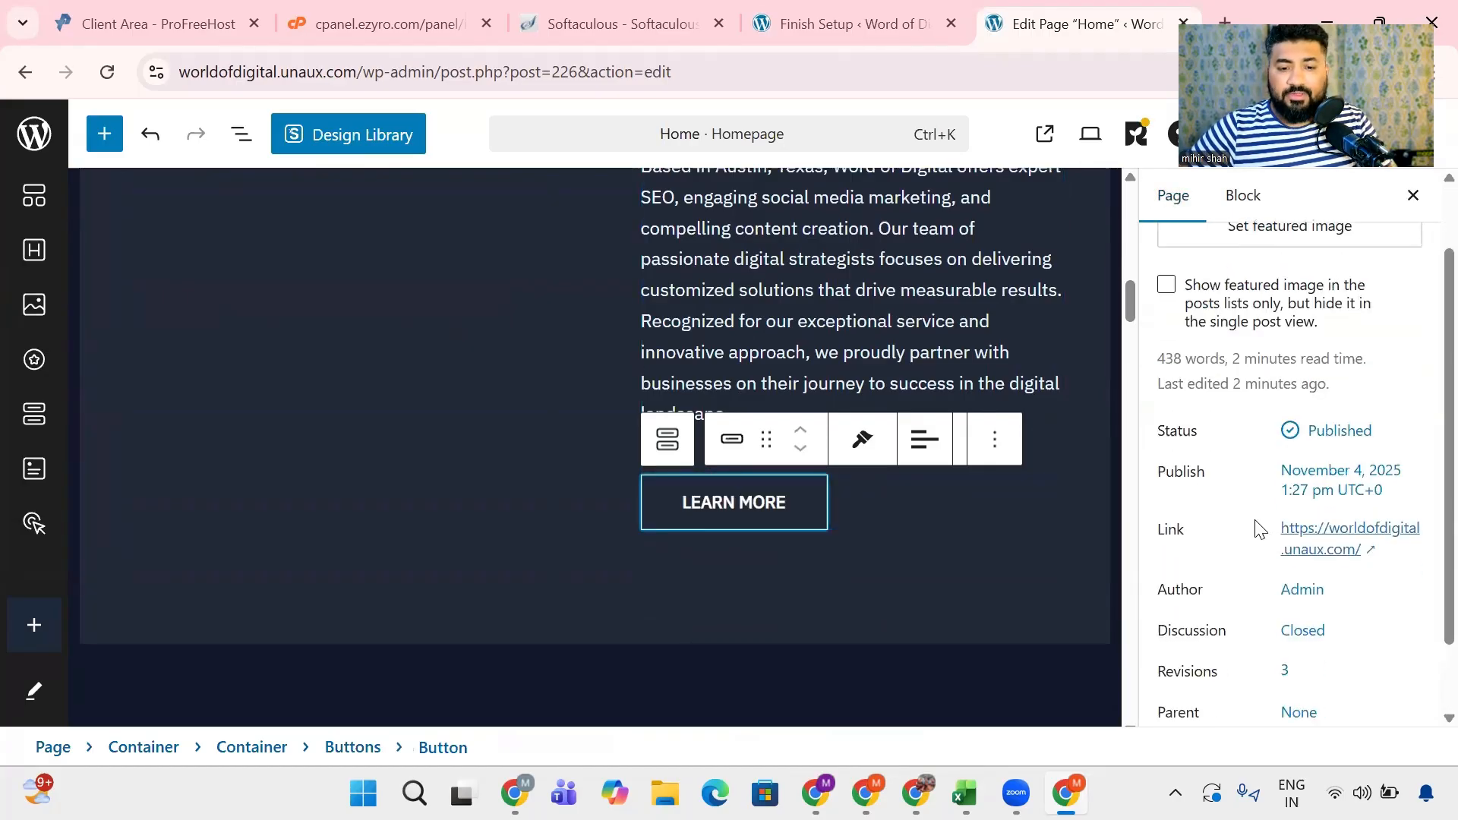
scroll(1238, 380, up, 3)
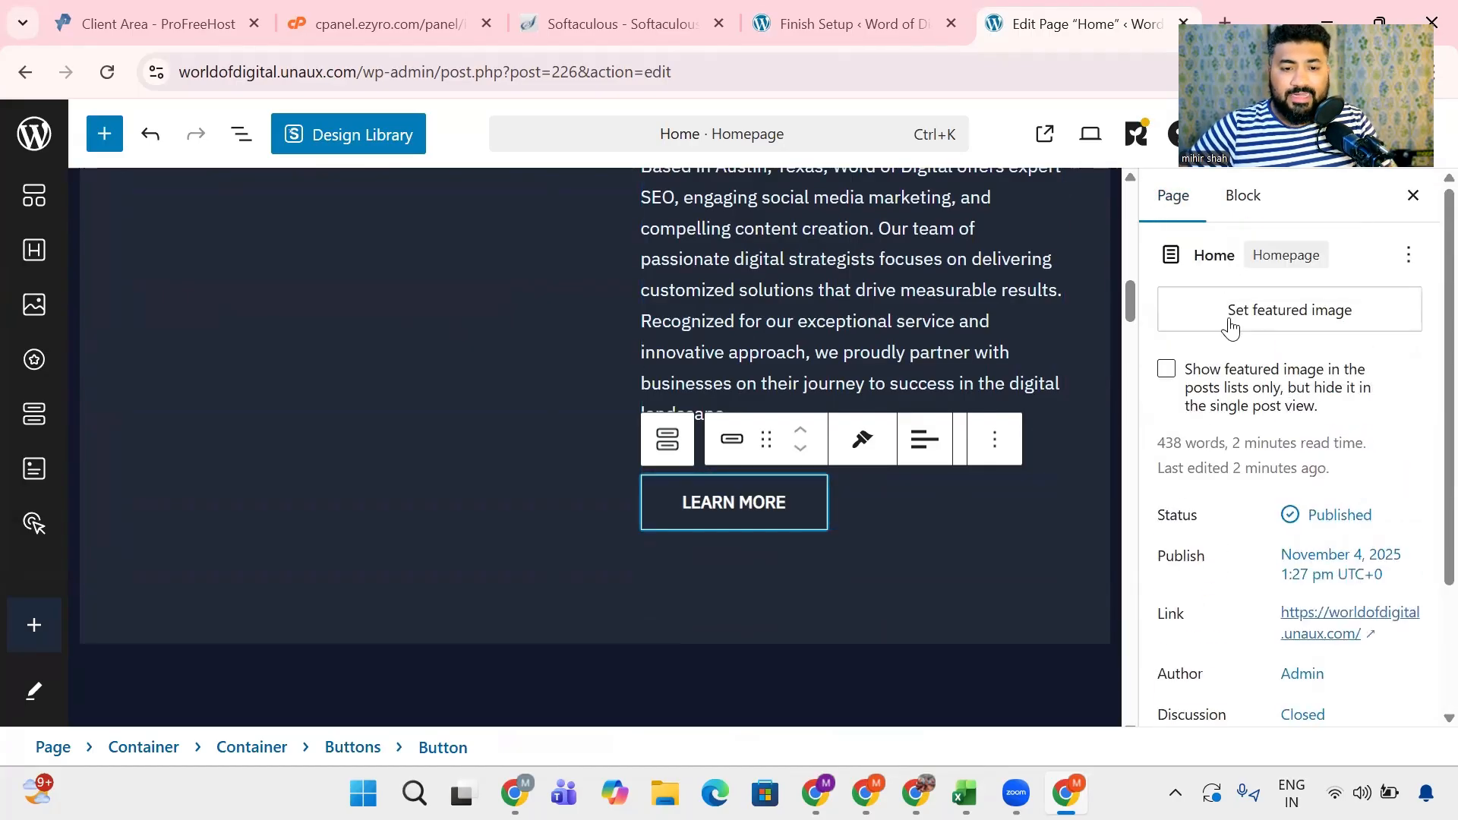
click(1240, 195)
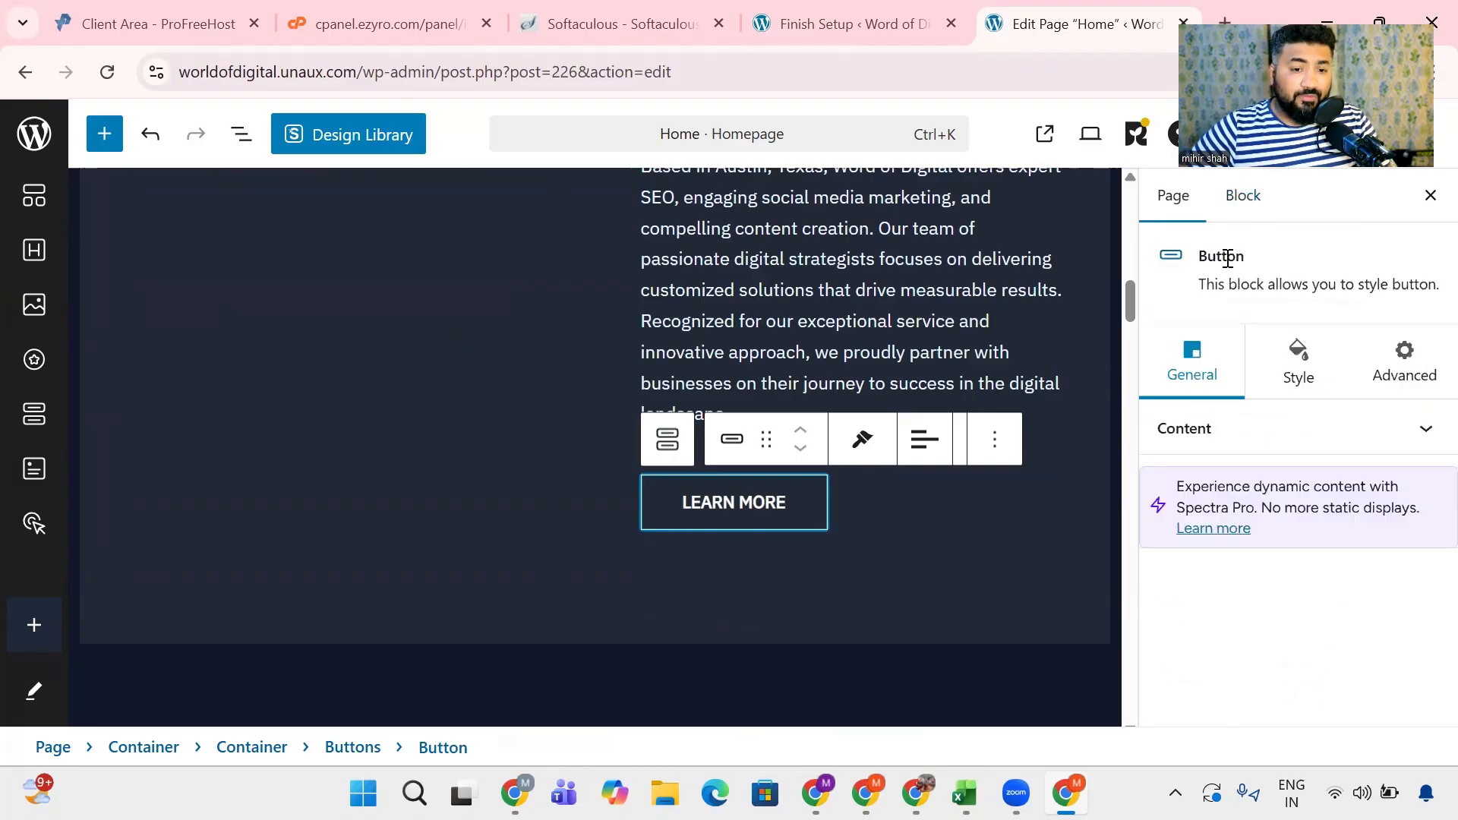
click(1297, 372)
click(1429, 370)
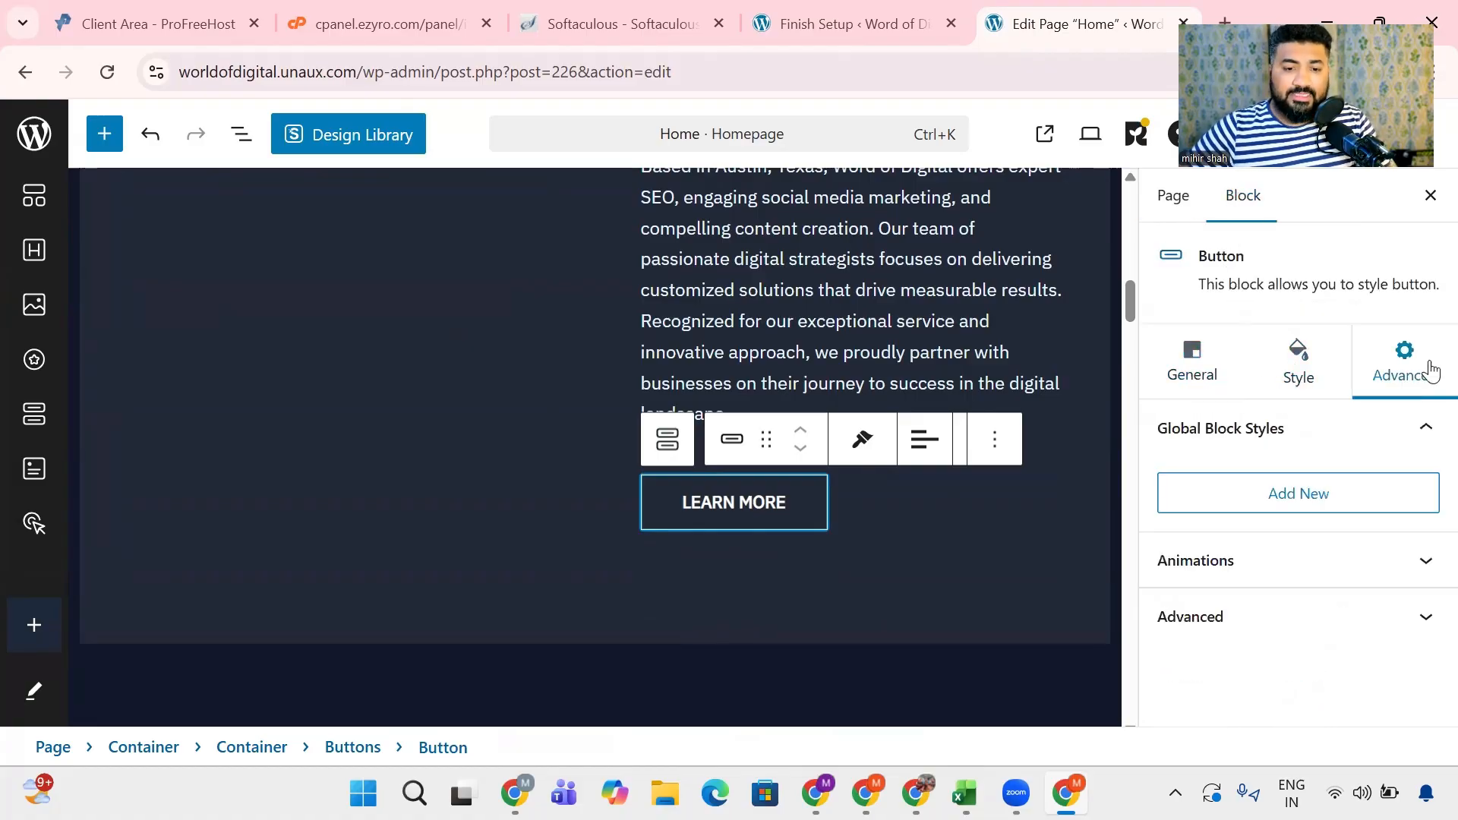
click(1191, 368)
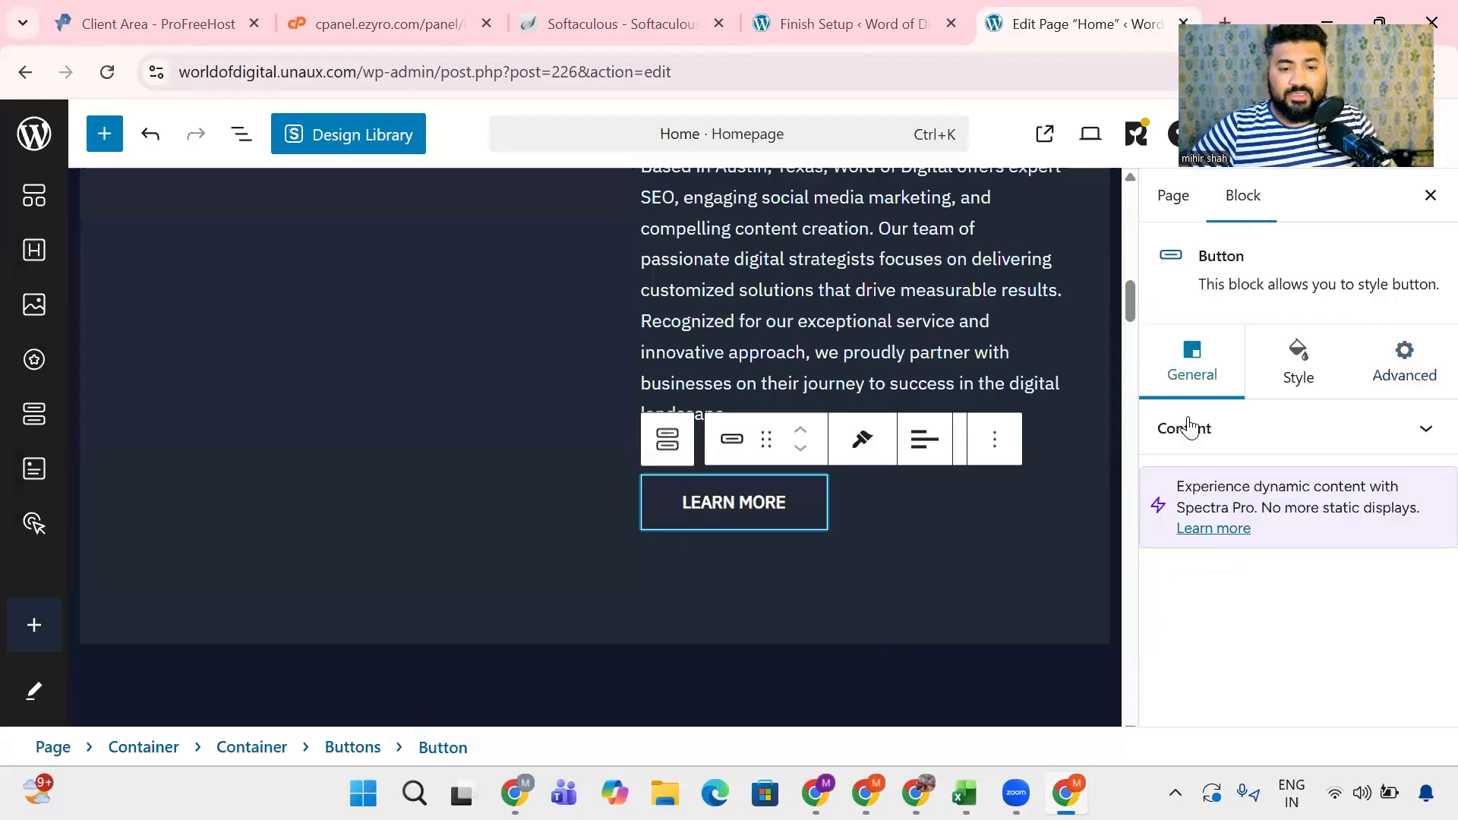
click(1224, 437)
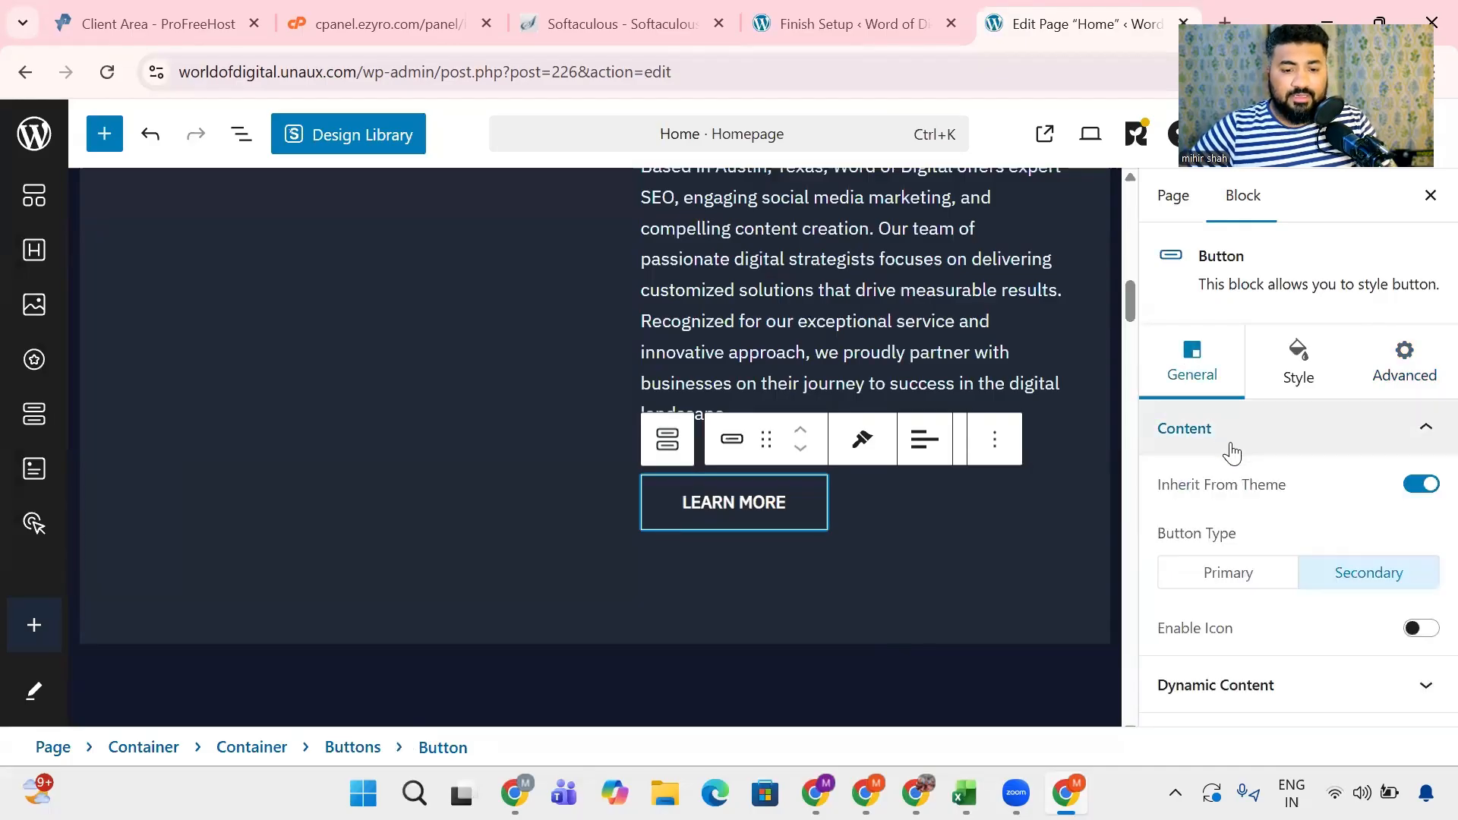
- Look through the homepage's services, client praise and value proposition sections in the editor, and check the Finish Setup checklist
scroll(459, 470, down, 5)
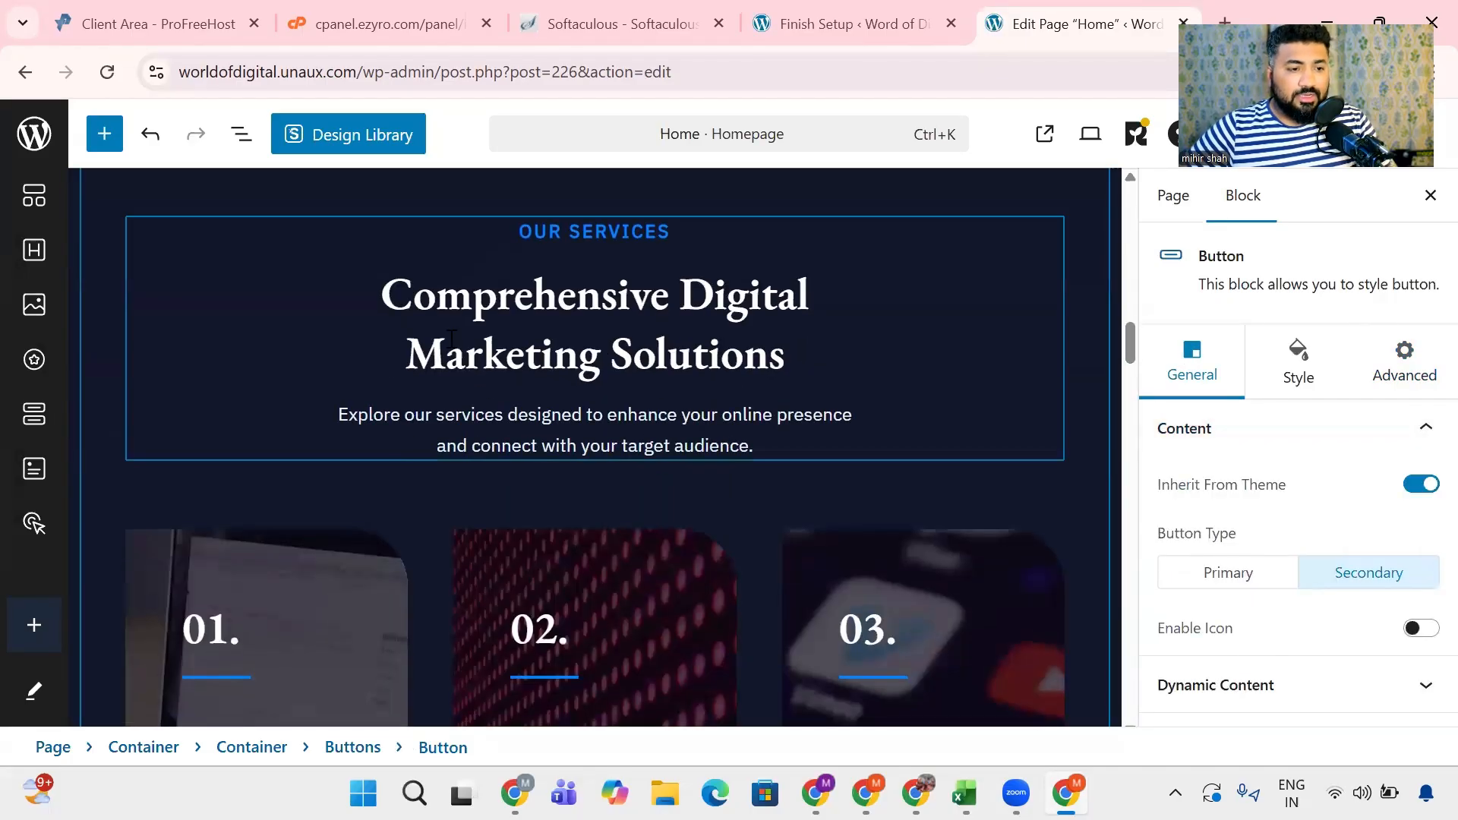
scroll(352, 418, down, 8)
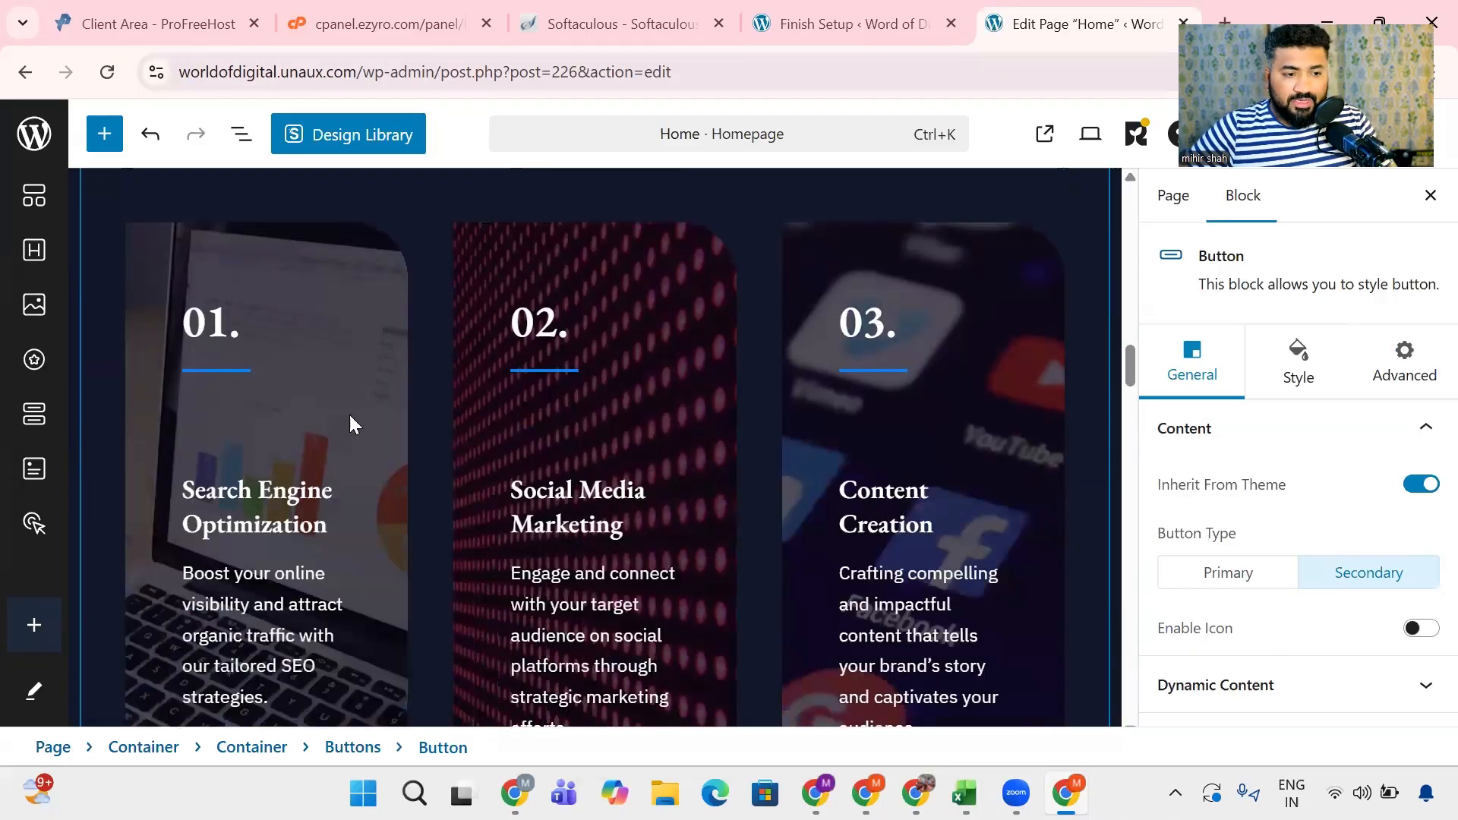
scroll(529, 497, down, 10)
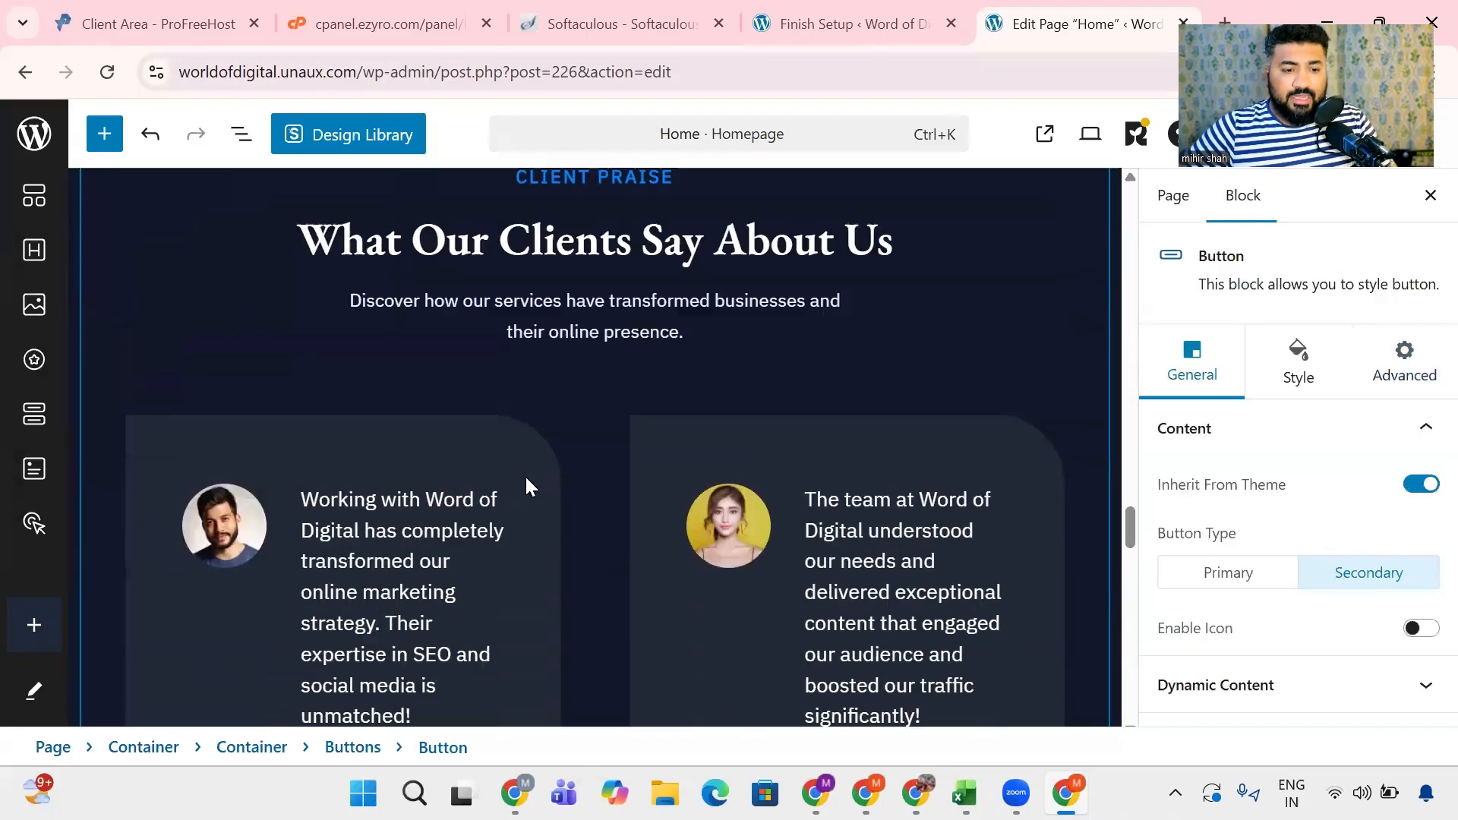
scroll(525, 475, down, 10)
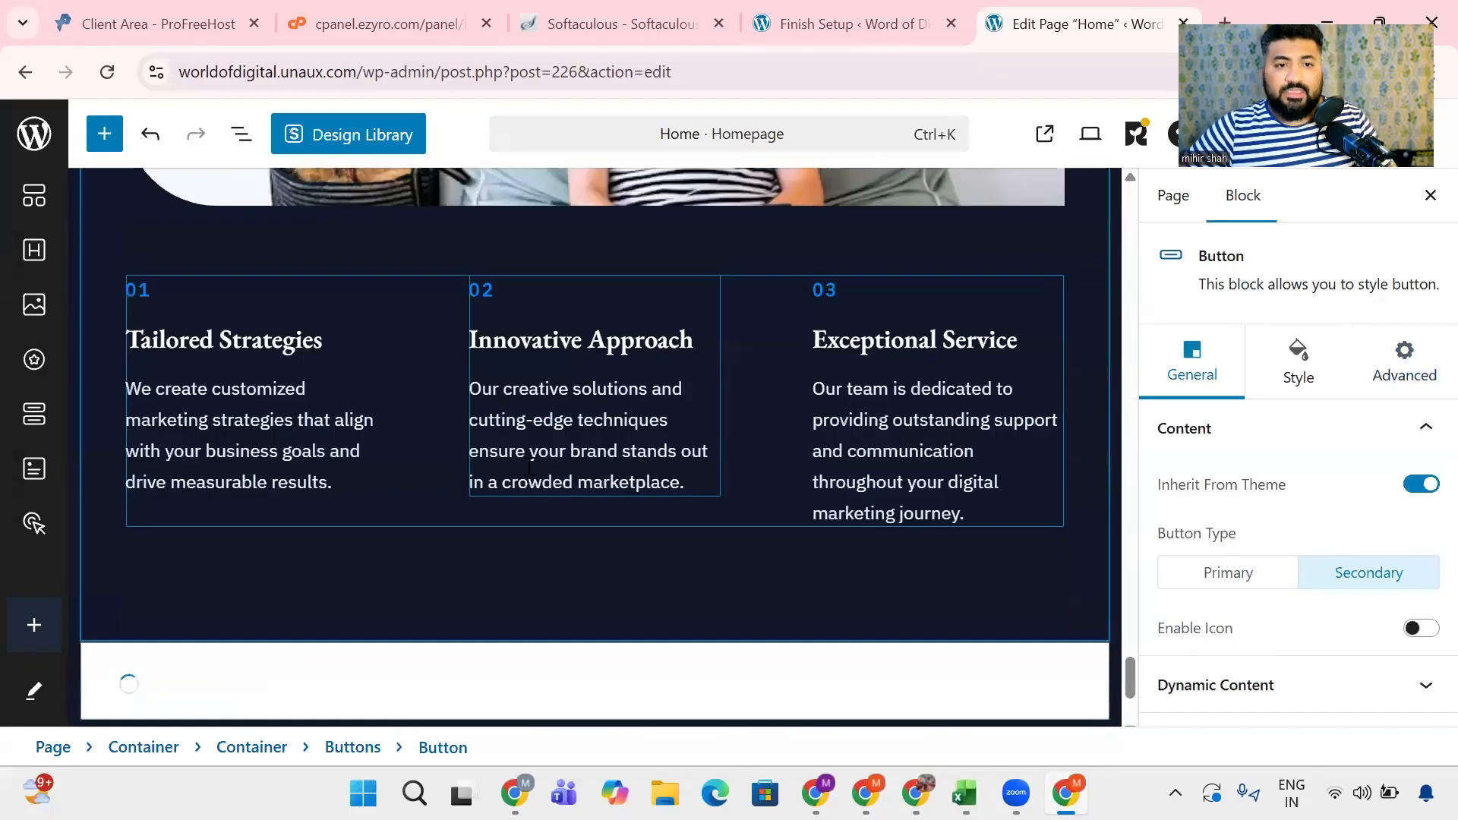
click(858, 23)
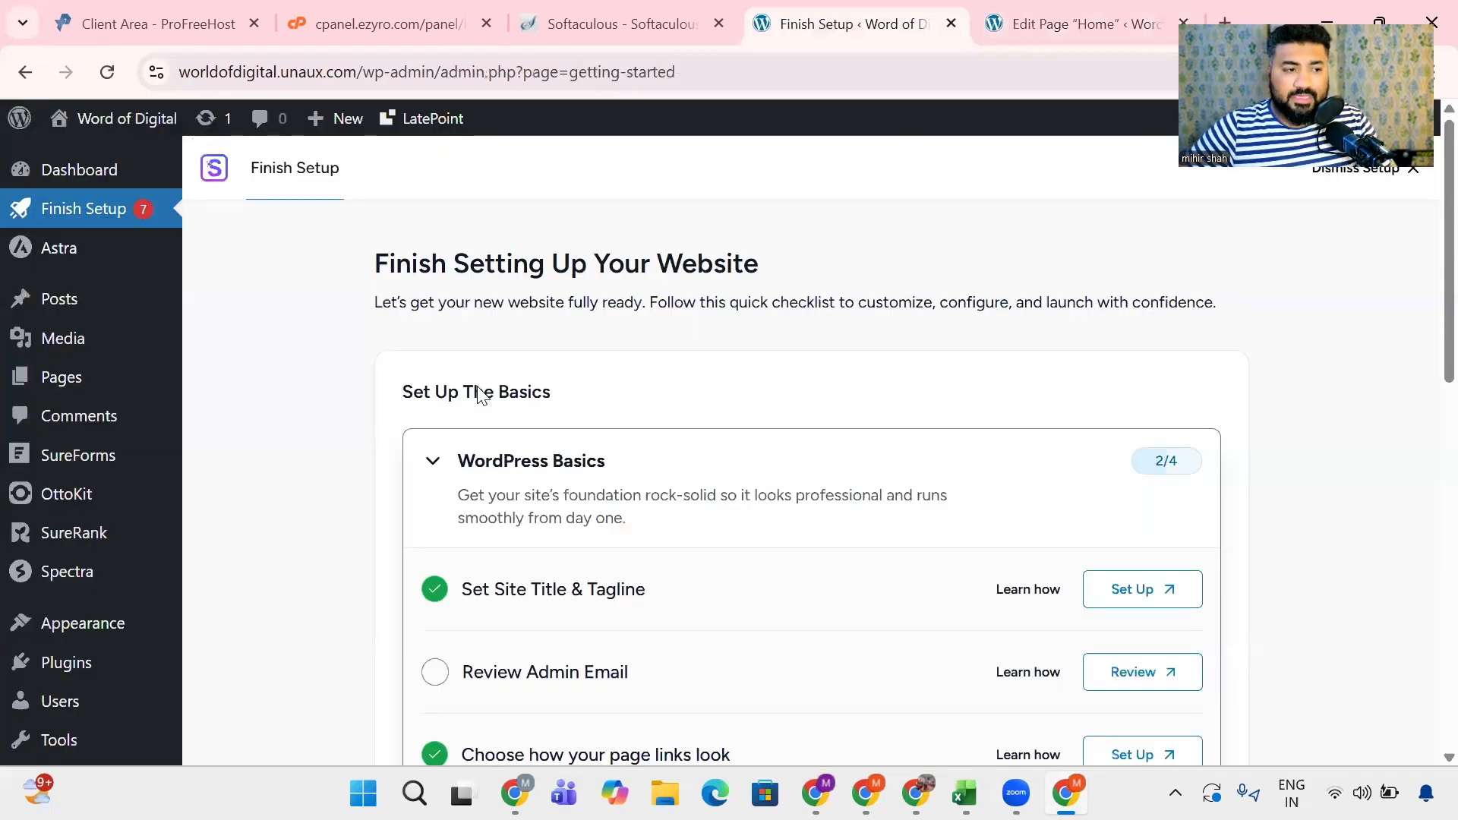
key(ctrl+Tab)
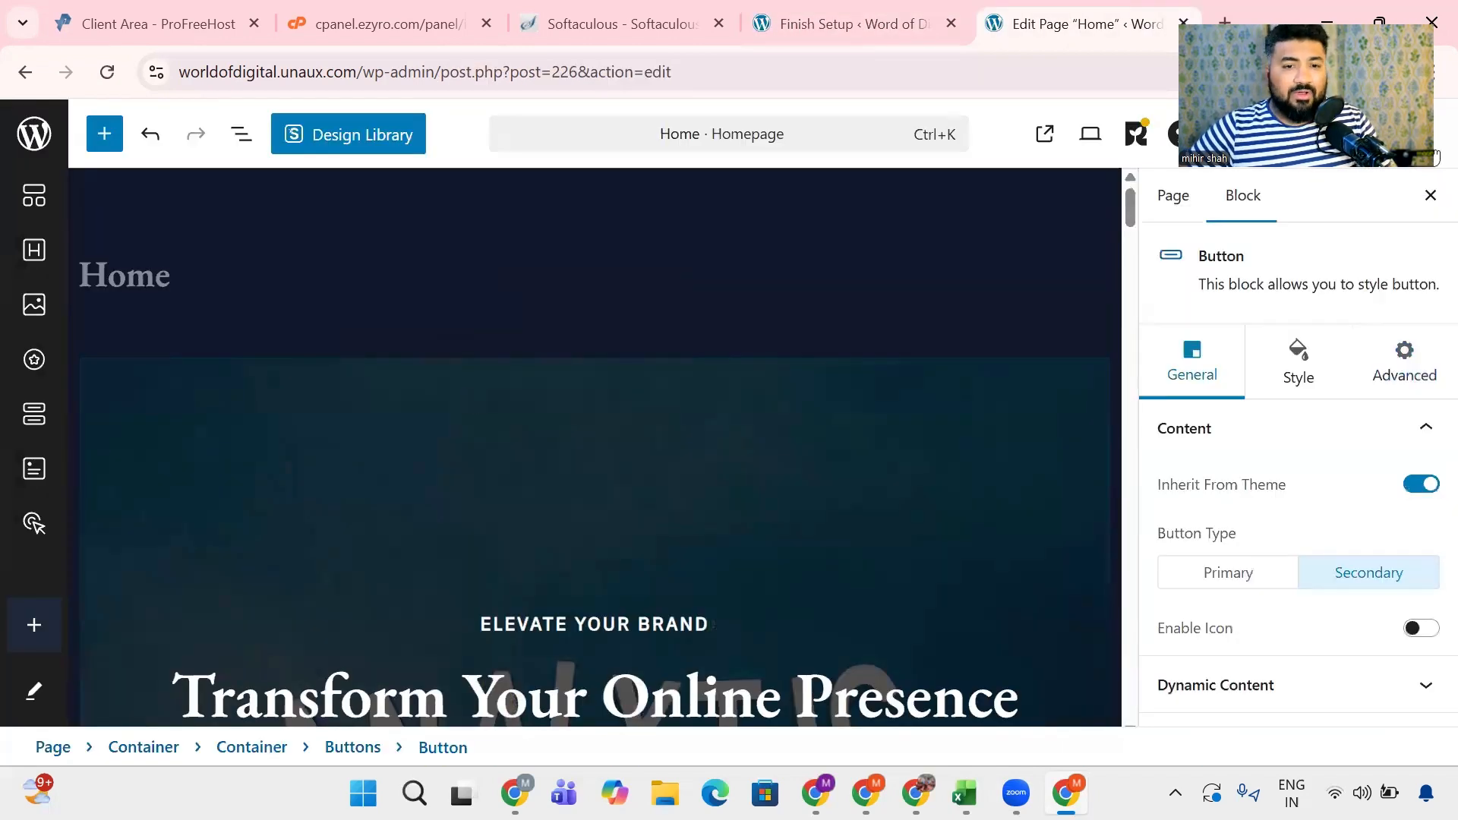
click(1338, 133)
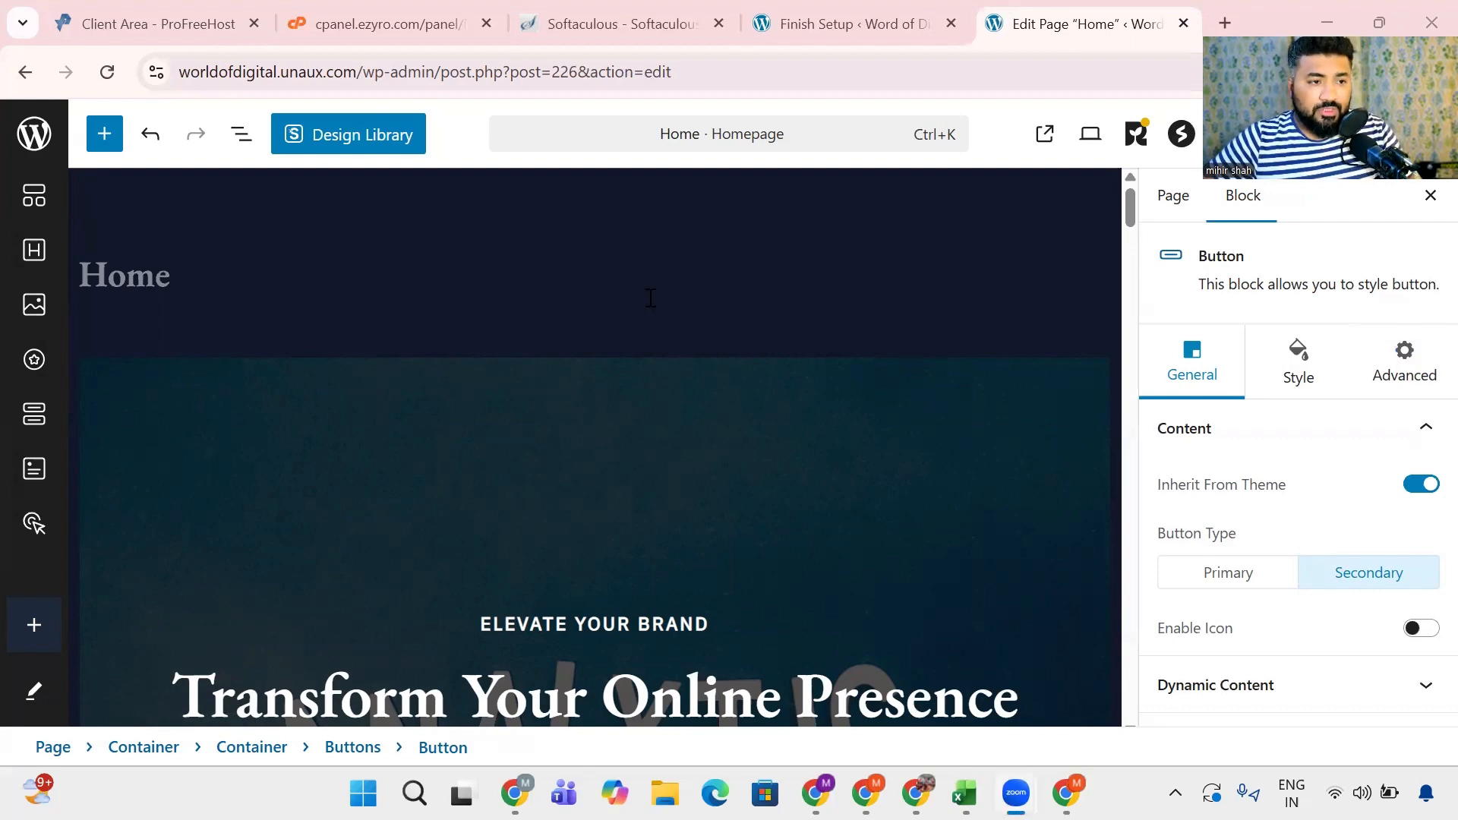
- Open the live homepage at worldofdigital.unaux.com in place of the page editor
drag(360, 72, 921, 81)
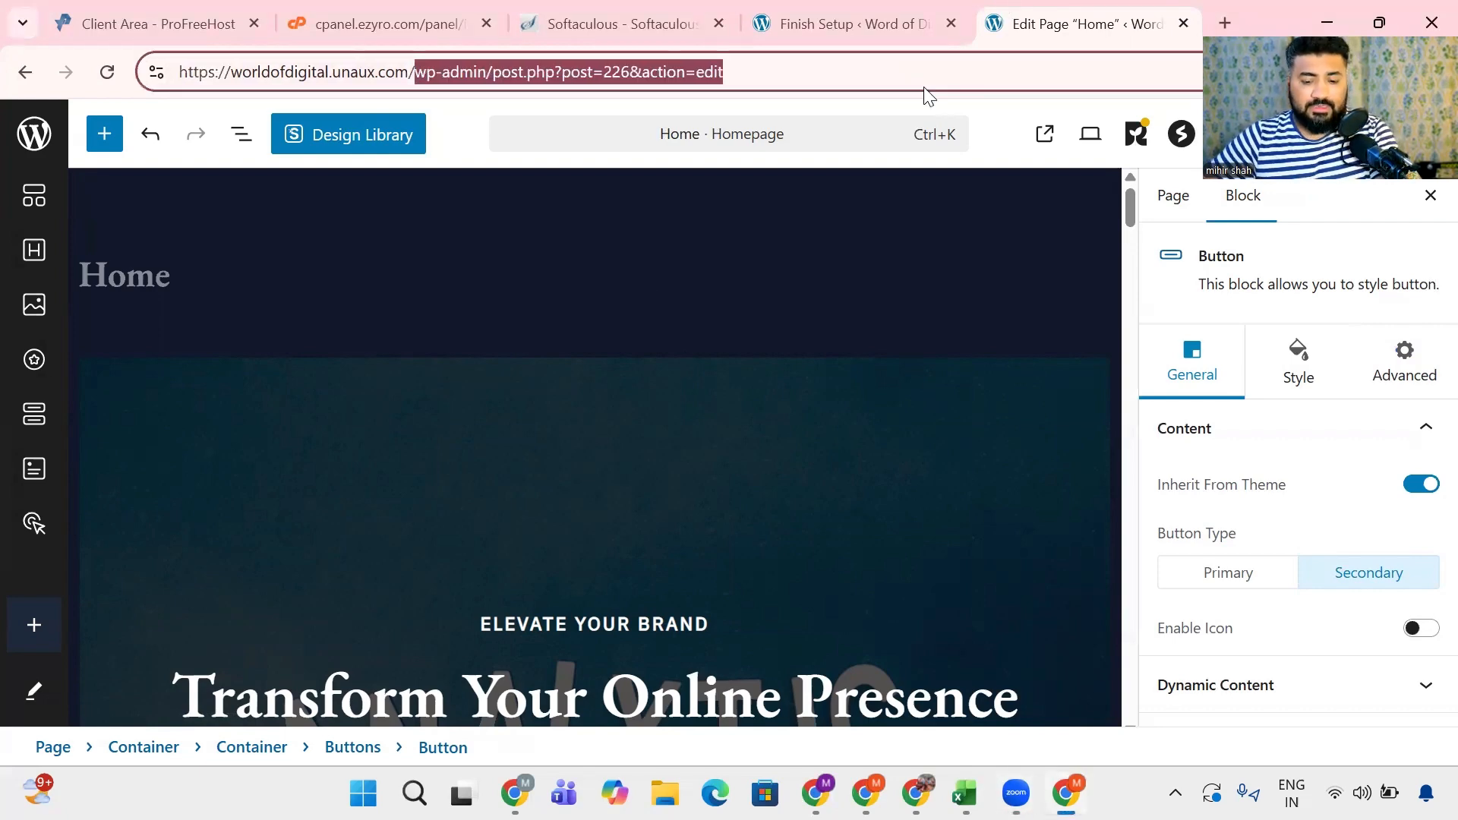
key(BackSpace)
key(Return)
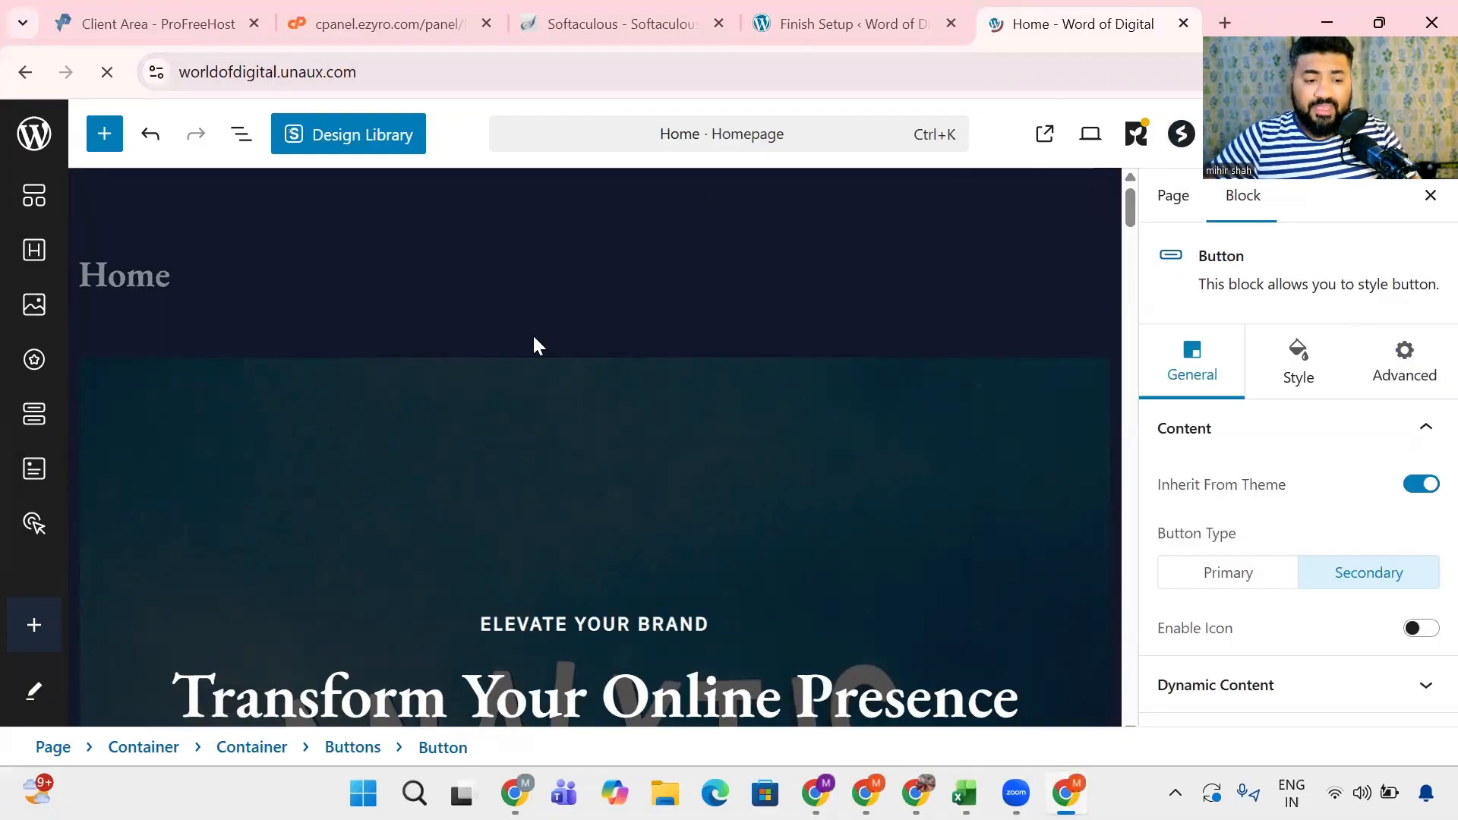
- Examine the live homepage's services cards, Our Journey section and client praise testimonials
scroll(495, 410, down, 15)
scroll(499, 410, down, 15)
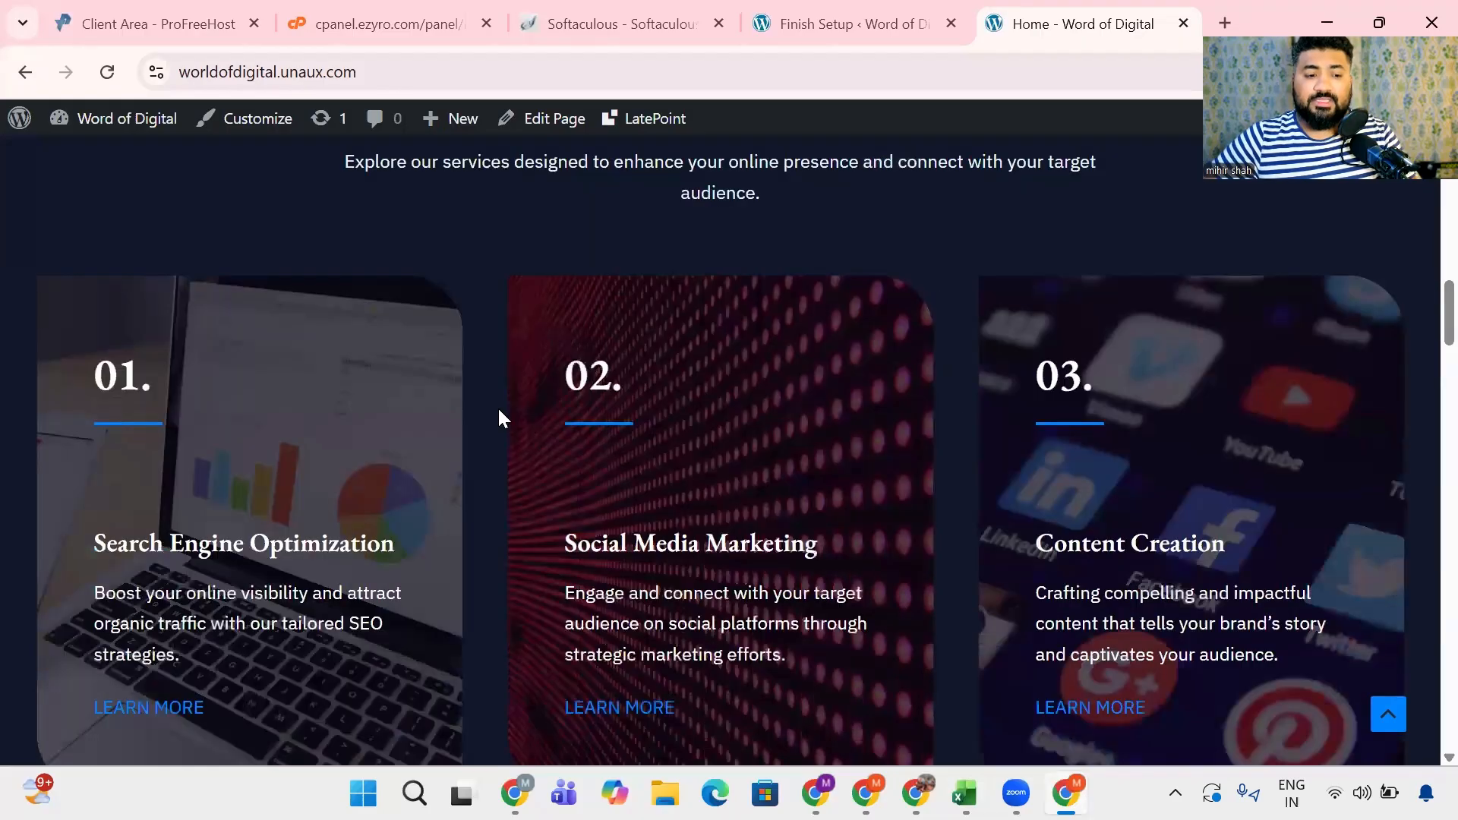
scroll(448, 460, up, 4)
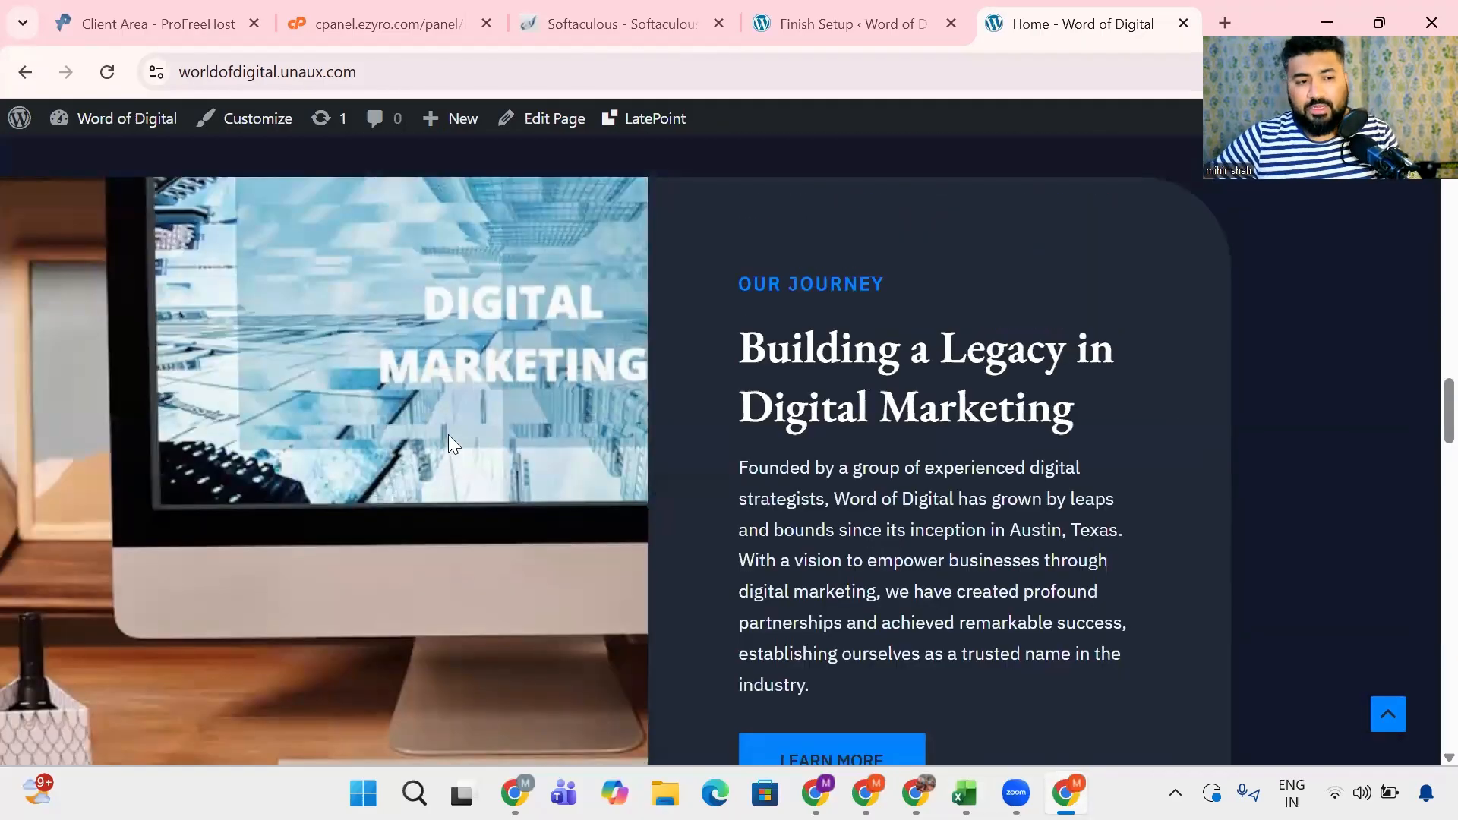
scroll(524, 395, down, 1)
scroll(397, 524, up, 3)
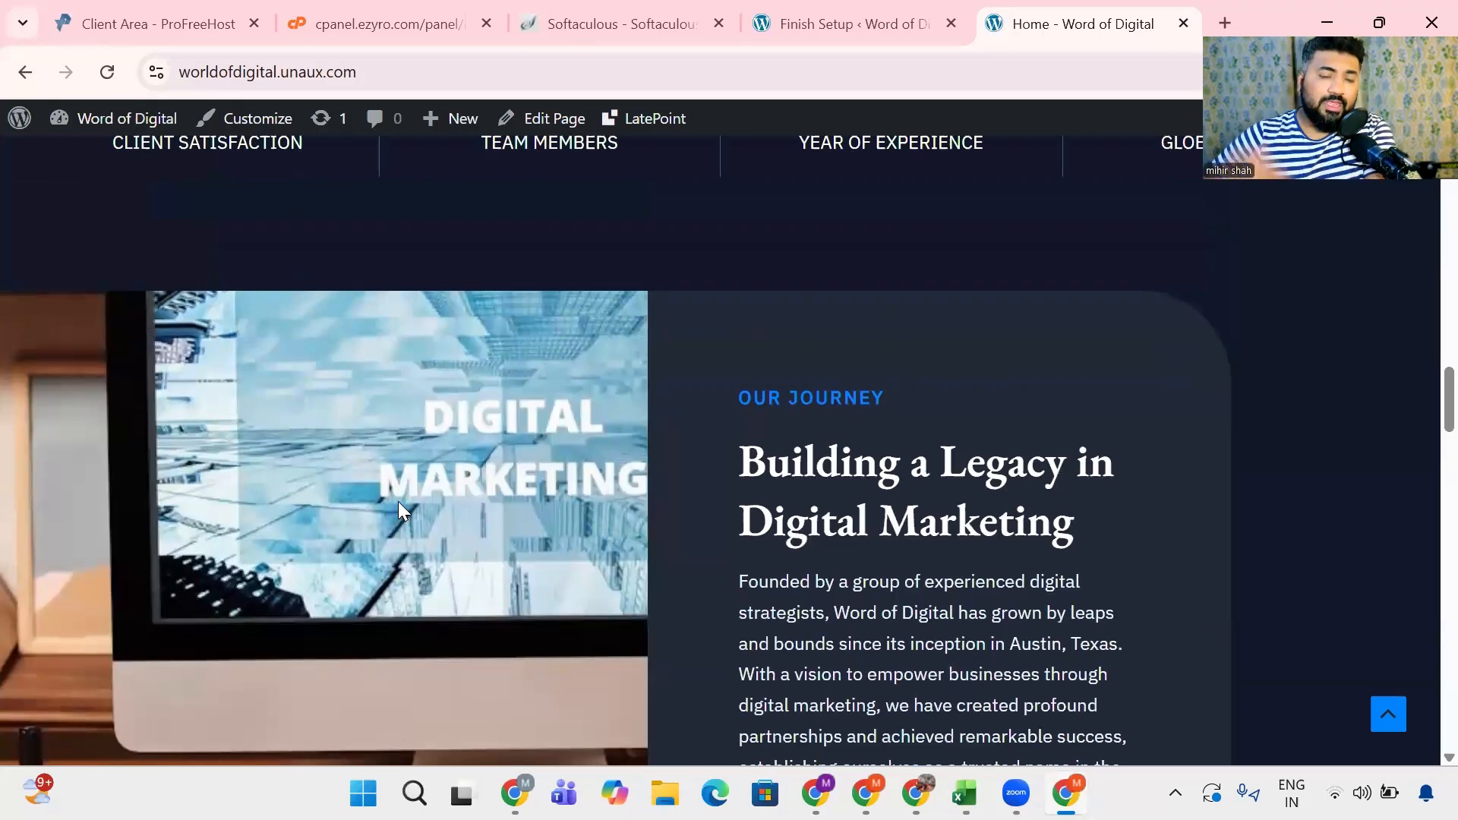
scroll(398, 505, down, 3)
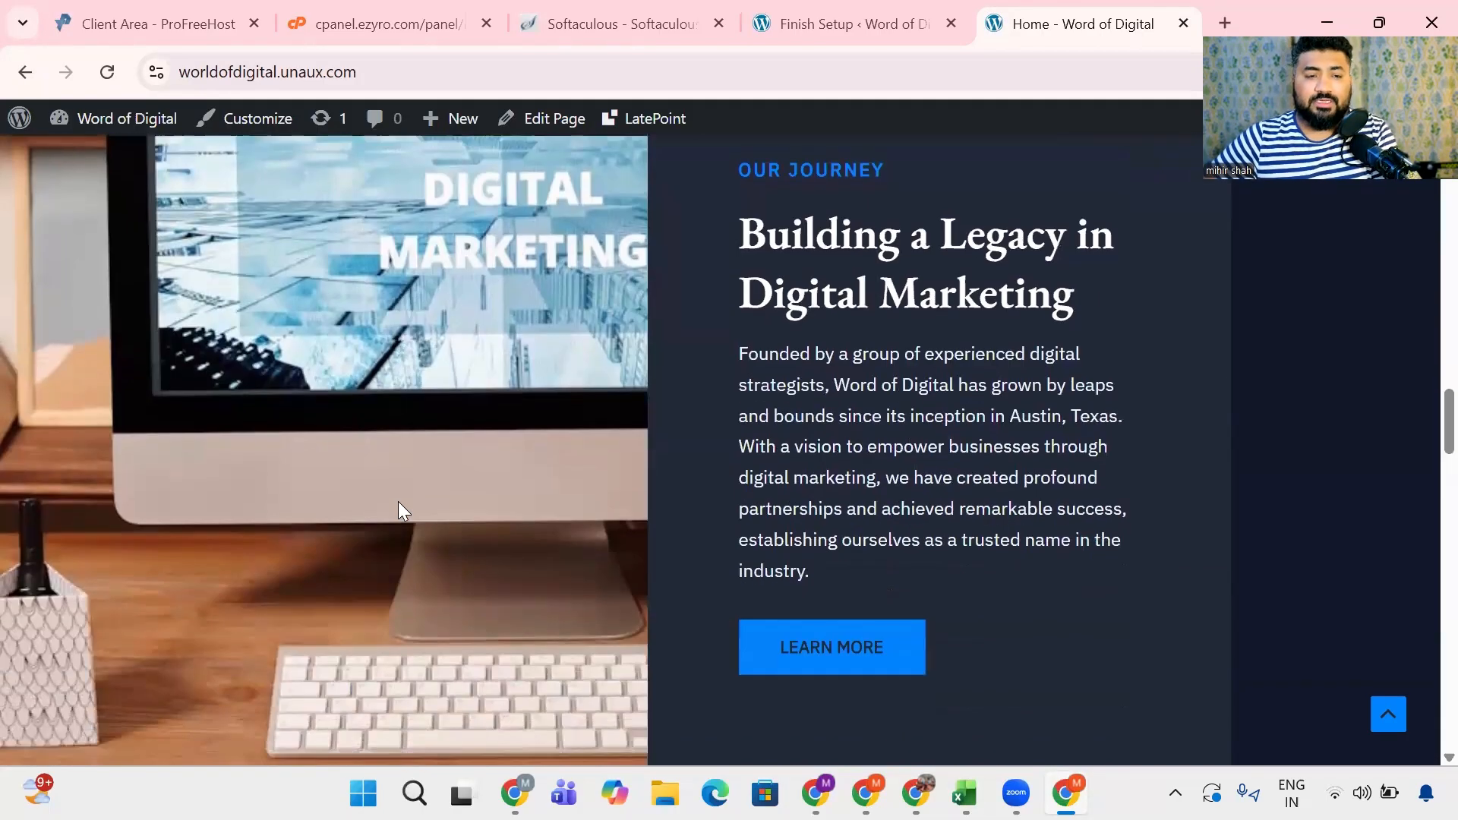
scroll(399, 504, down, 8)
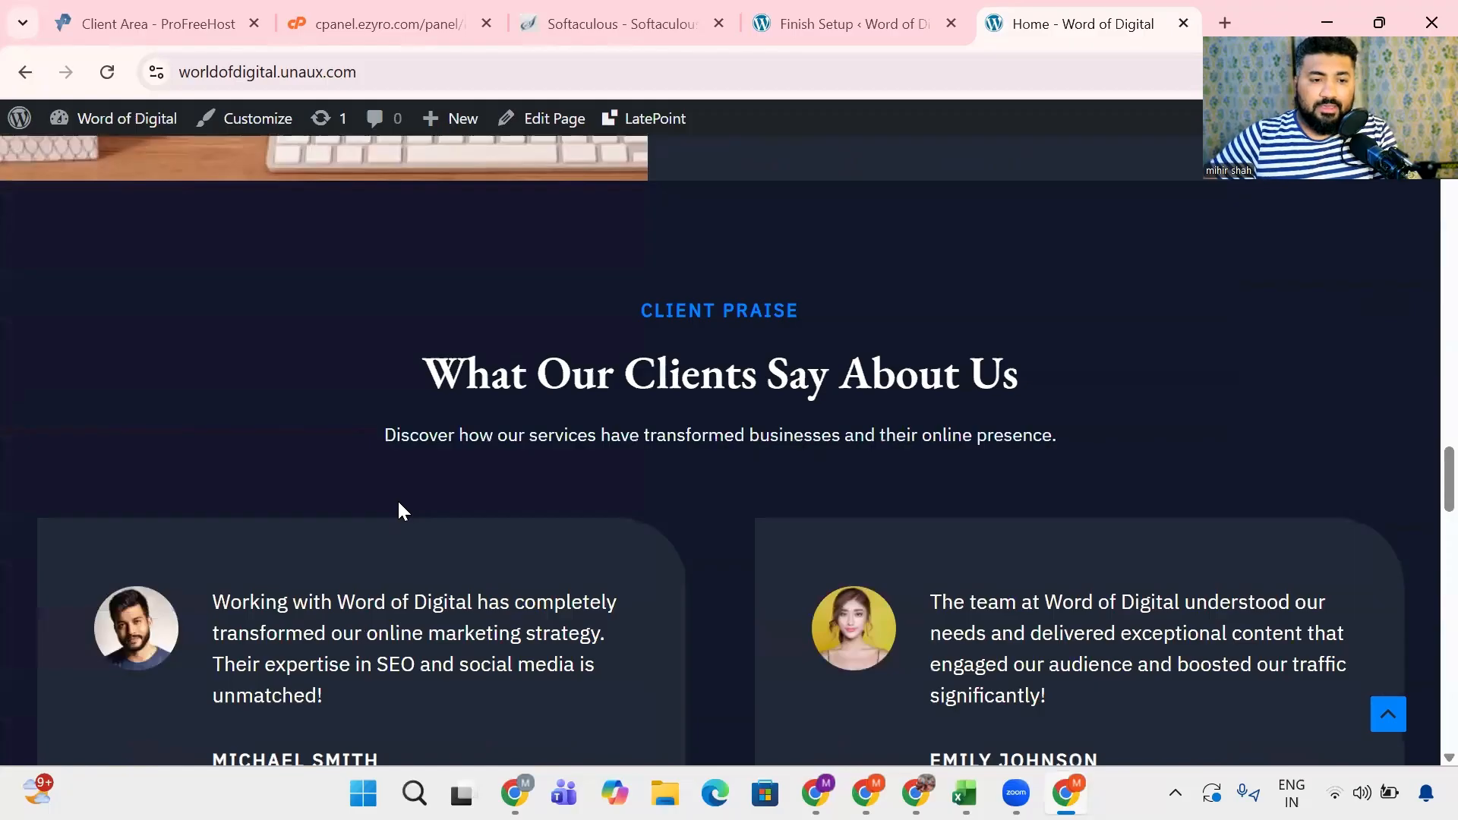
scroll(399, 501, down, 6)
scroll(850, 463, down, 2)
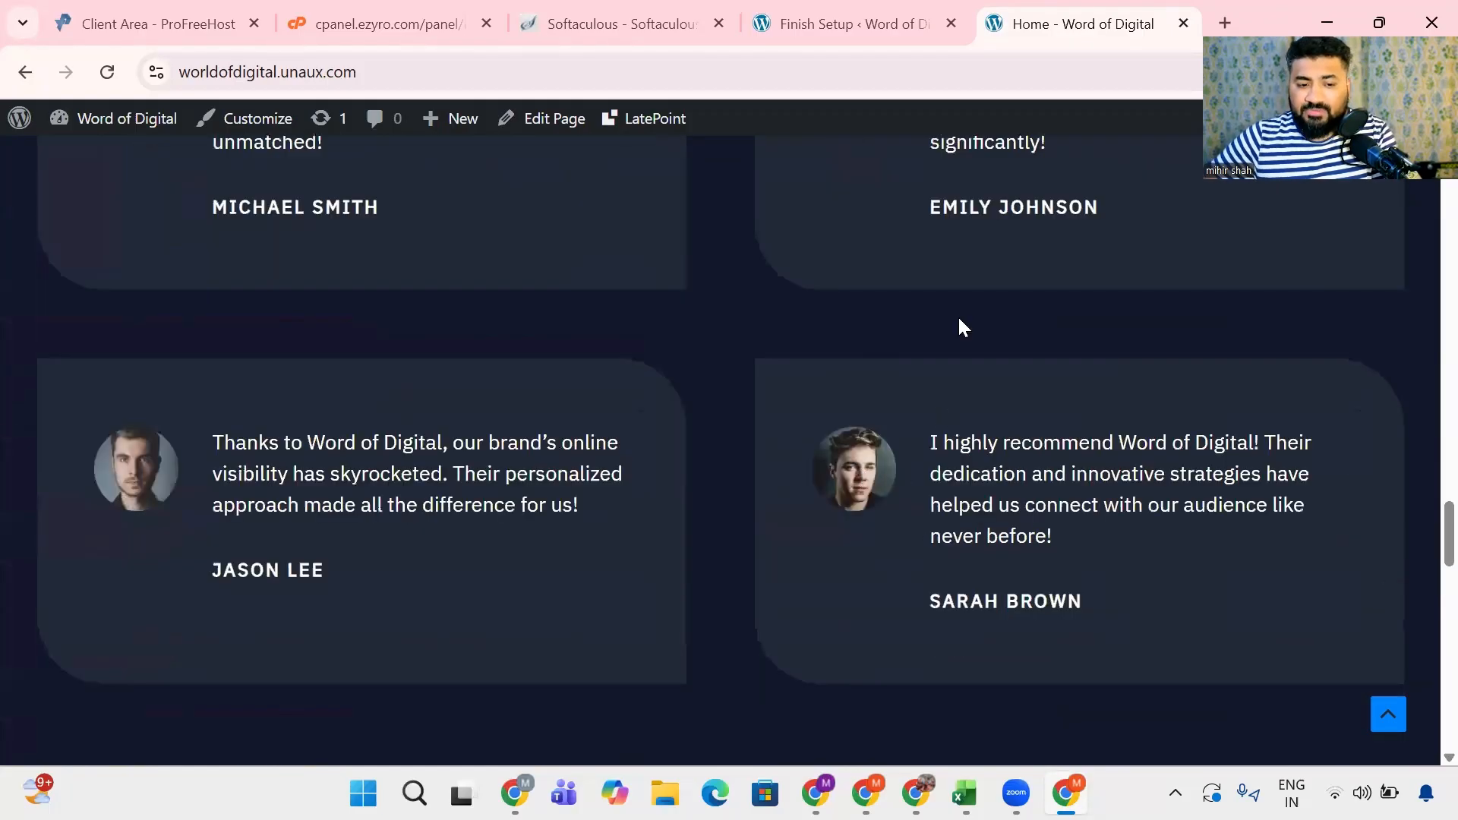
scroll(831, 524, up, 3)
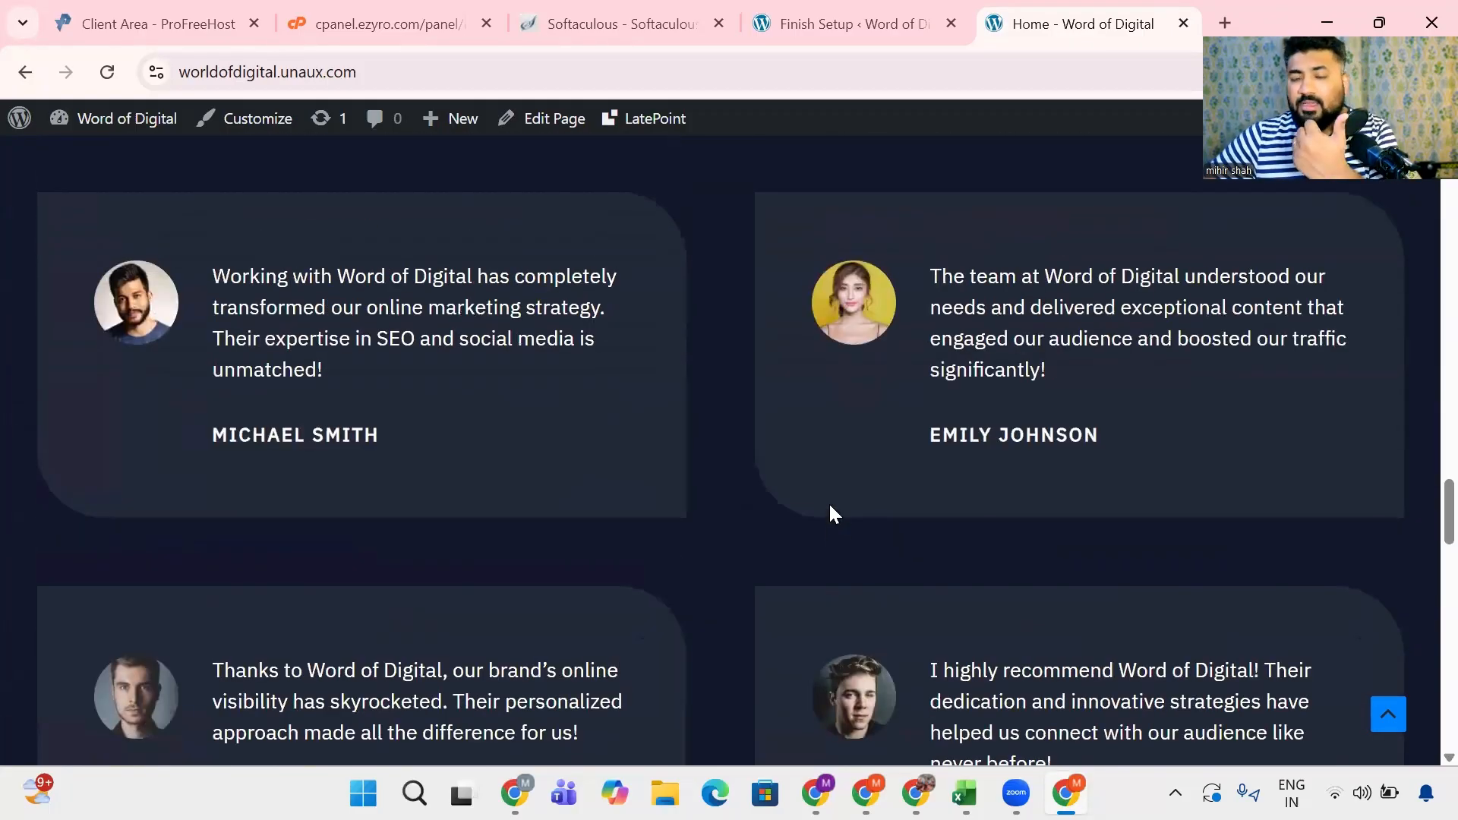
- Examine the live homepage's Why Choose Us section, closing call to action and footer, and return to the statistics counters
scroll(833, 514, down, 10)
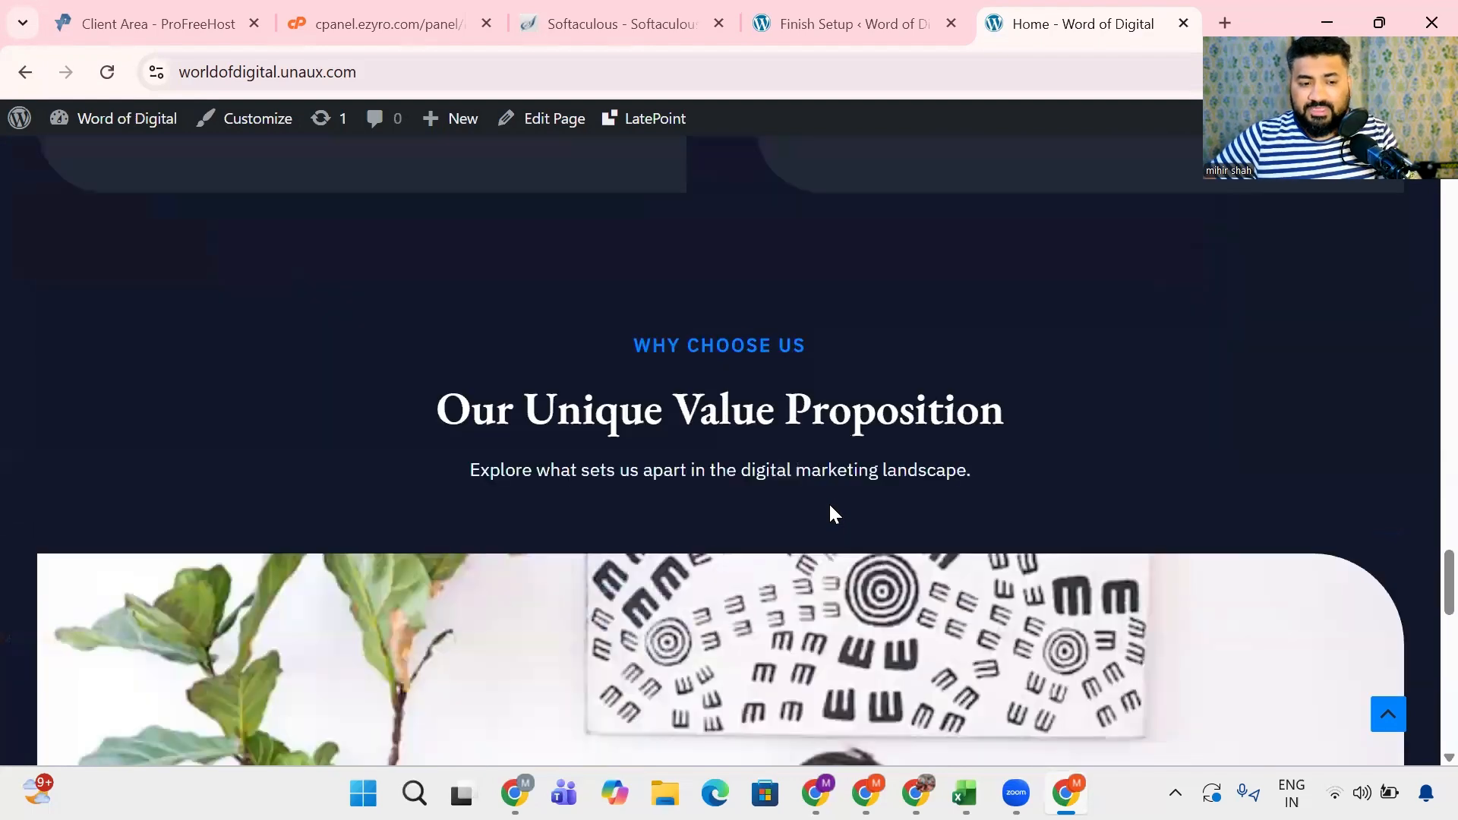
scroll(833, 514, down, 10)
scroll(833, 514, up, 3)
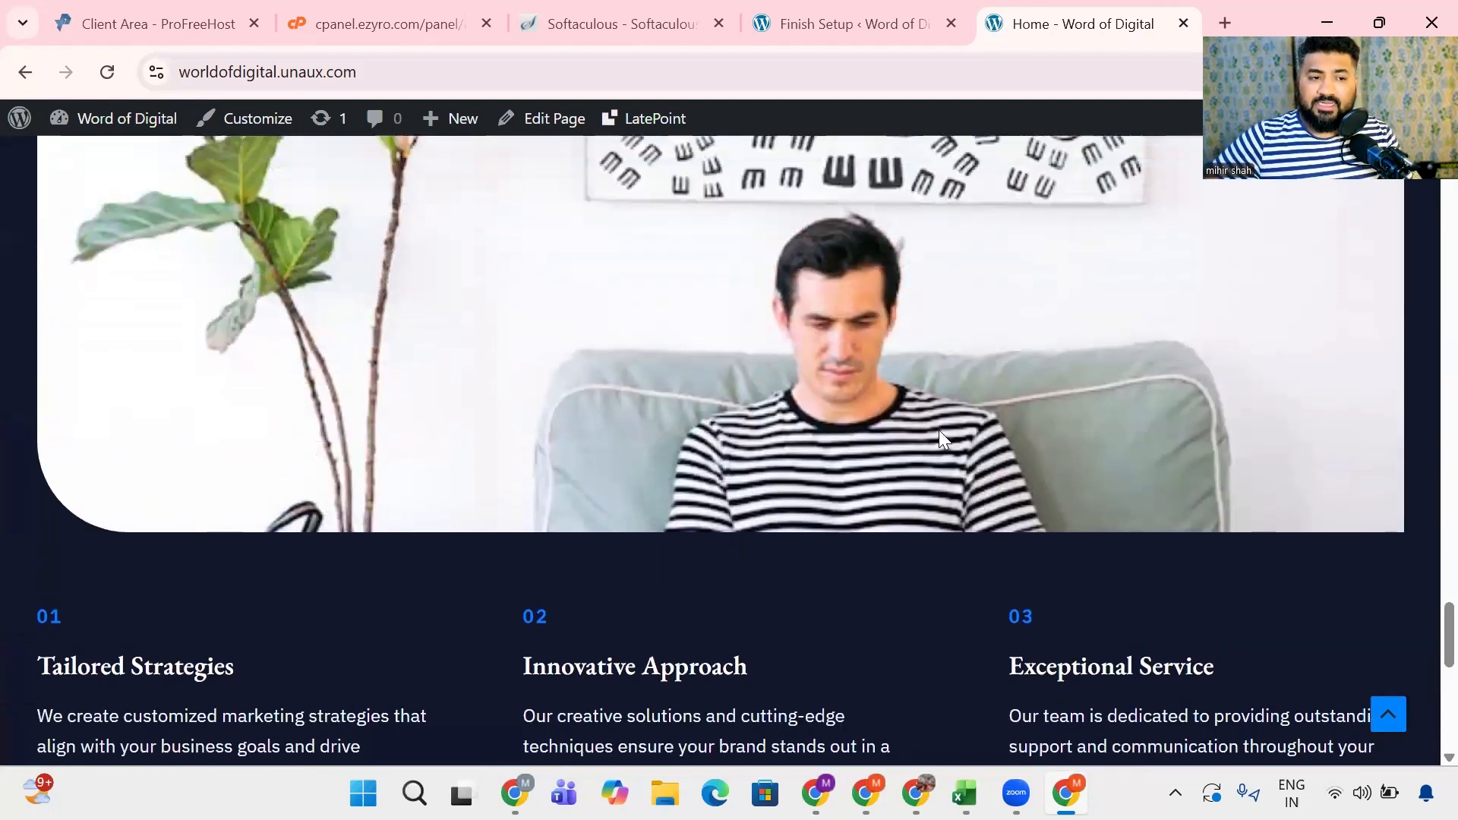
scroll(434, 406, up, 4)
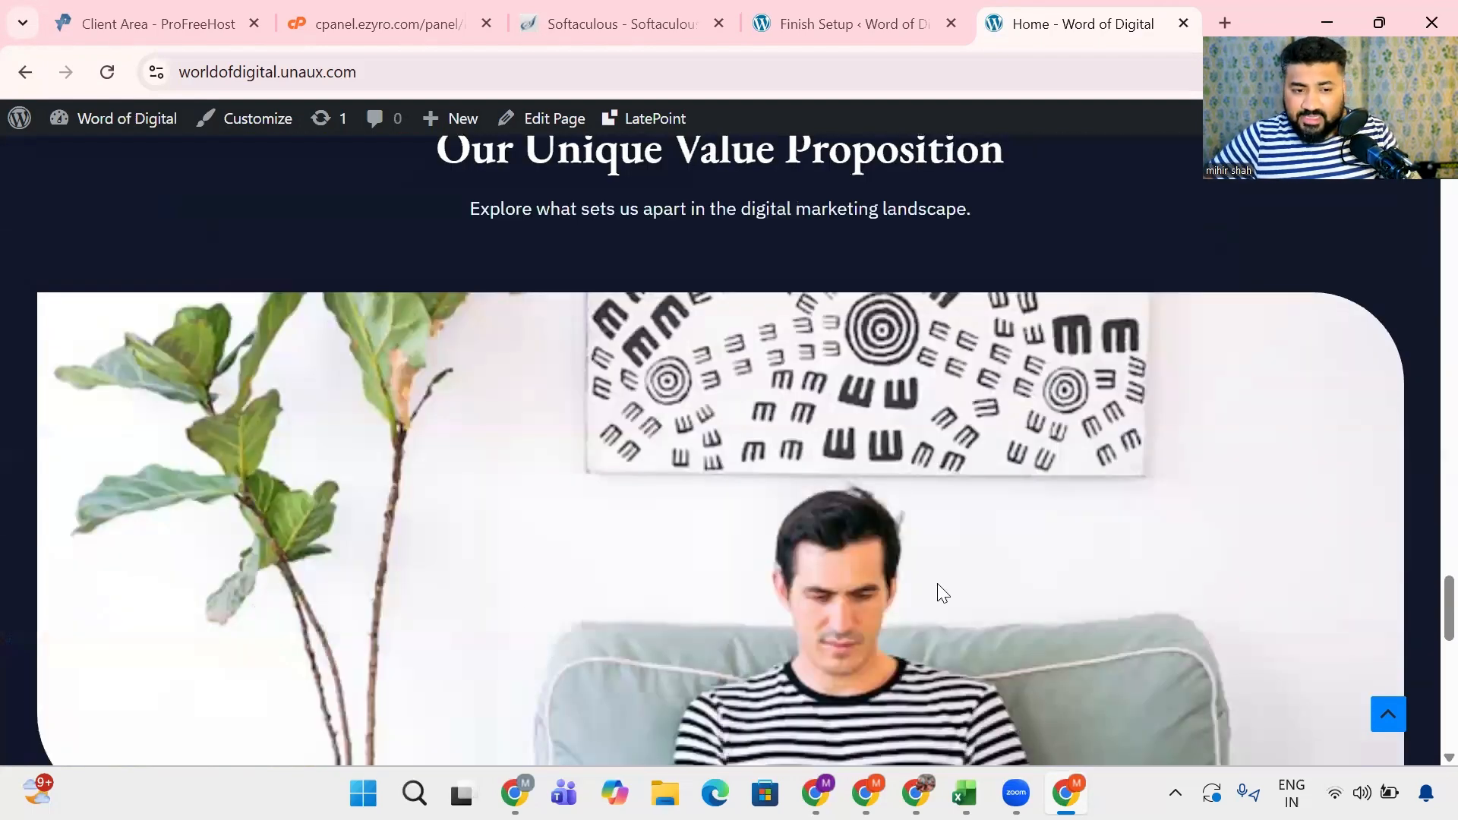
scroll(937, 589, down, 2)
scroll(935, 582, down, 12)
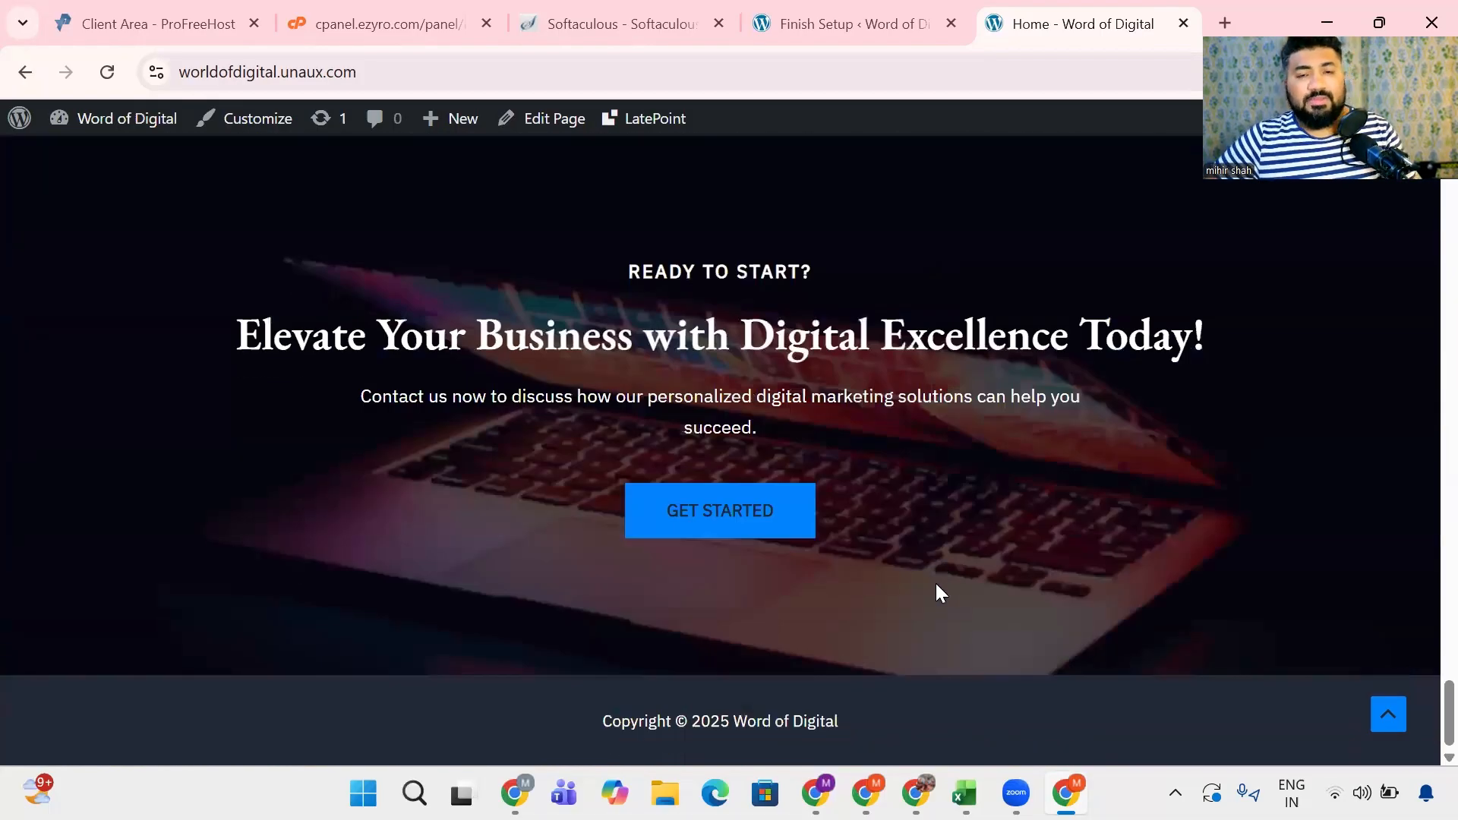
scroll(936, 583, up, 9)
scroll(936, 583, up, 15)
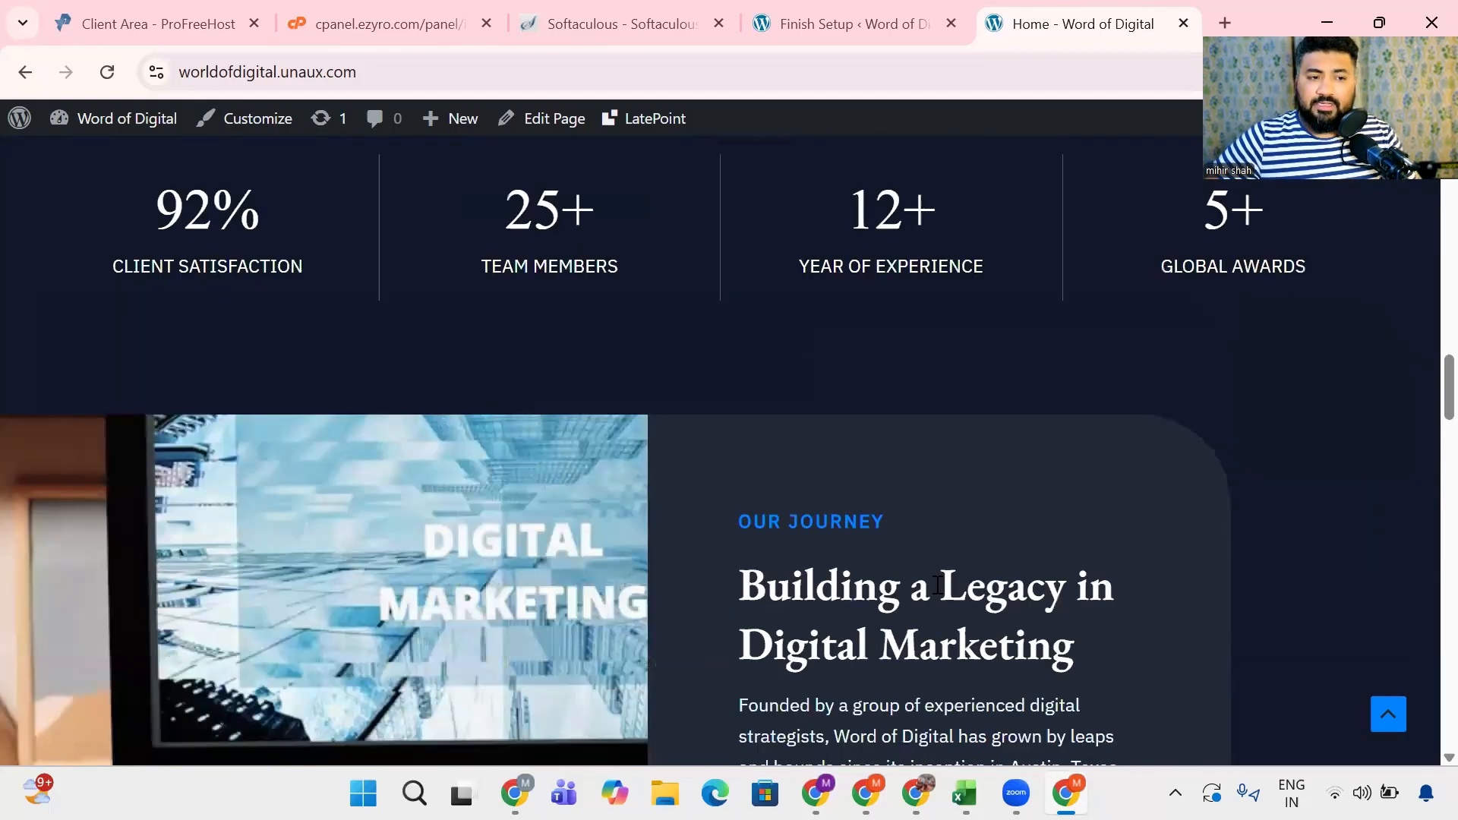